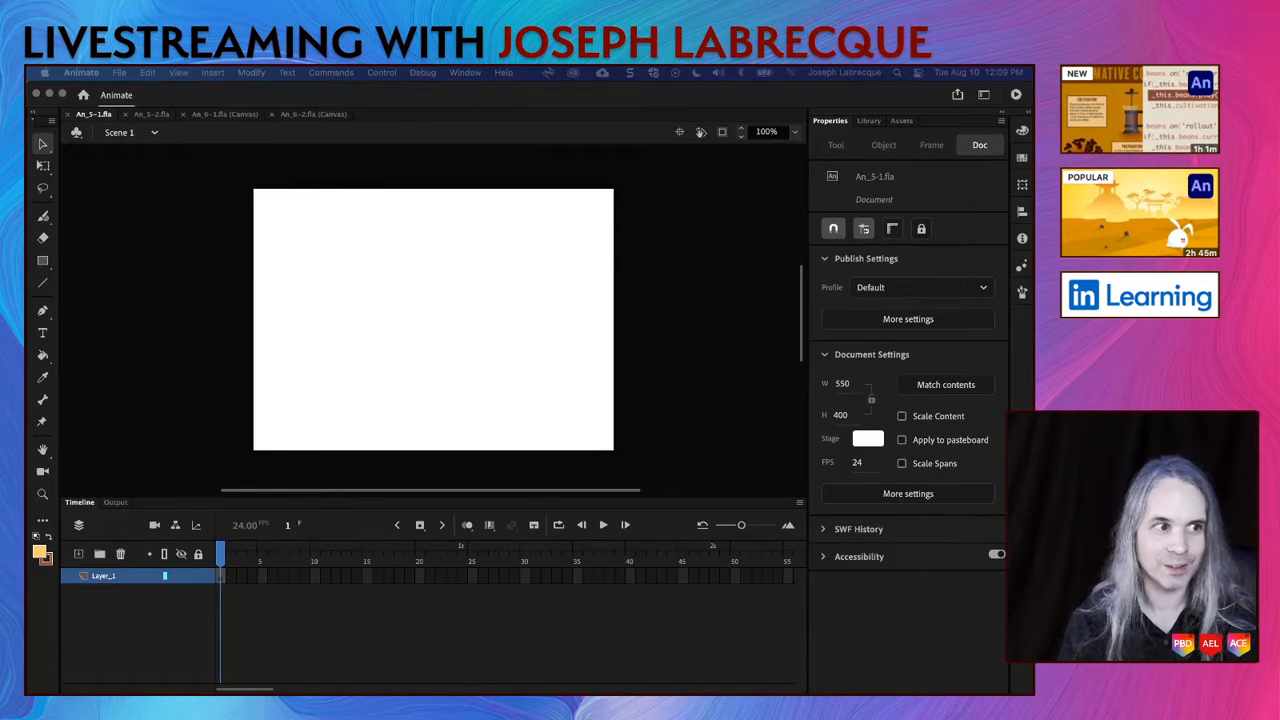
Step: Place the portrait image on the stage of An_5-1.fla at its original size
drag(94, 400, 444, 305)
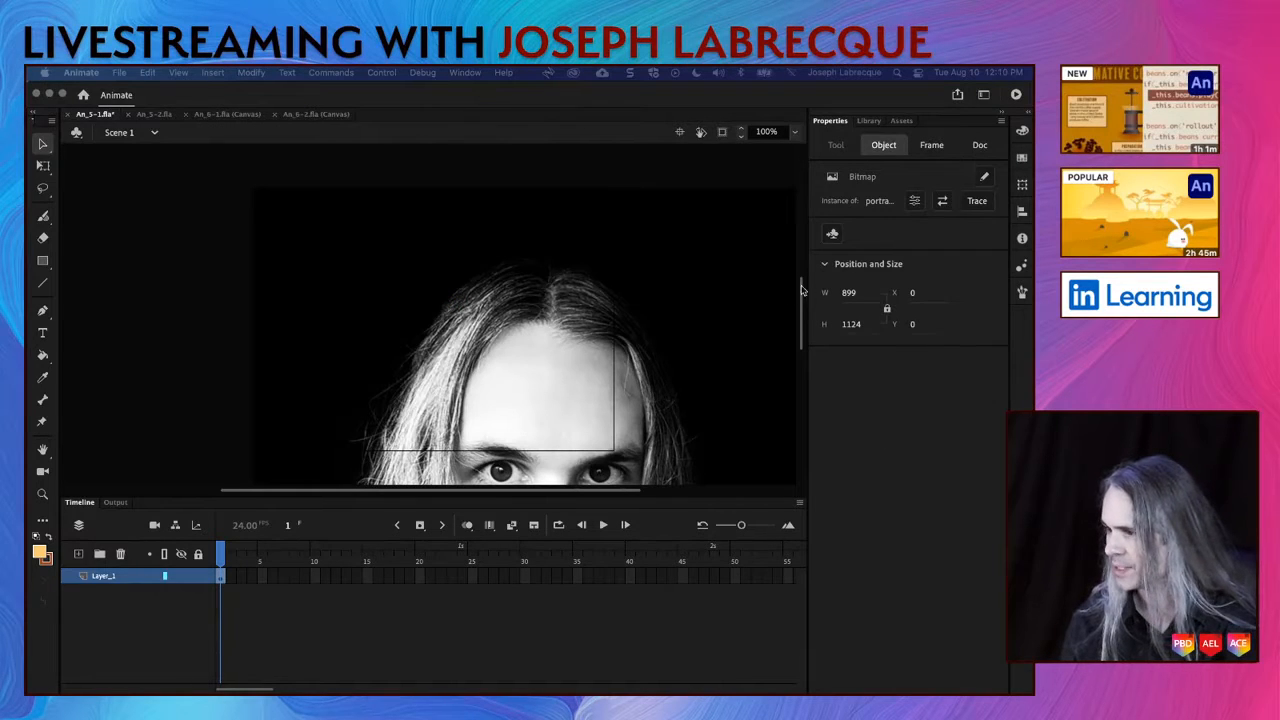
scroll(746, 318, down, 10)
scroll(744, 318, up, 8)
scroll(744, 318, down, 10)
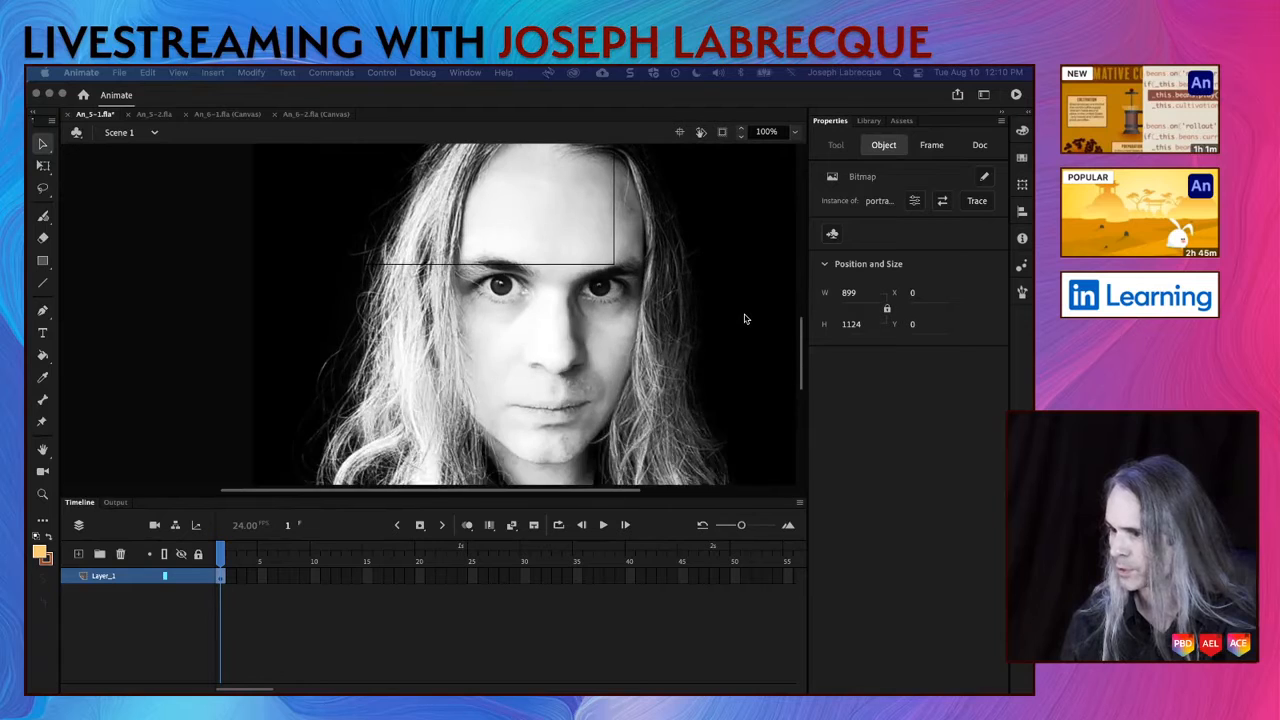
scroll(744, 318, up, 8)
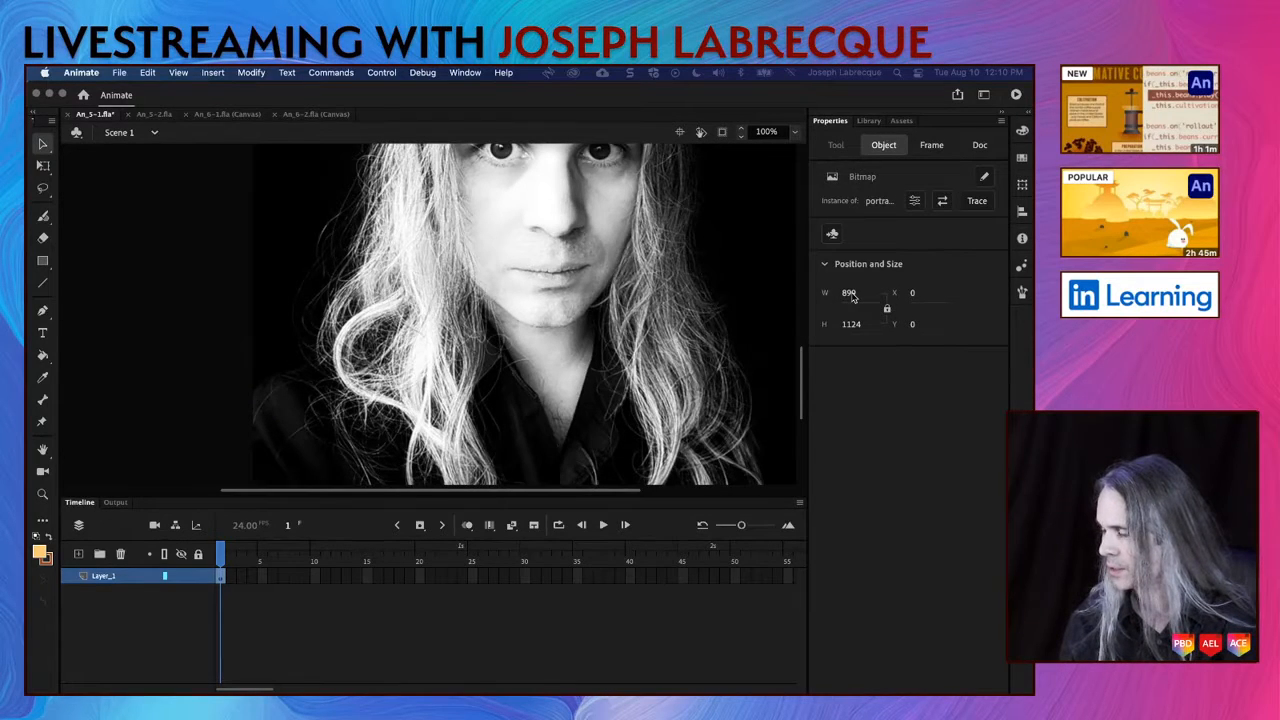
Step: Set the portrait bitmap's height to 300 with its proportions locked
click(856, 327)
text(300)
key(Return)
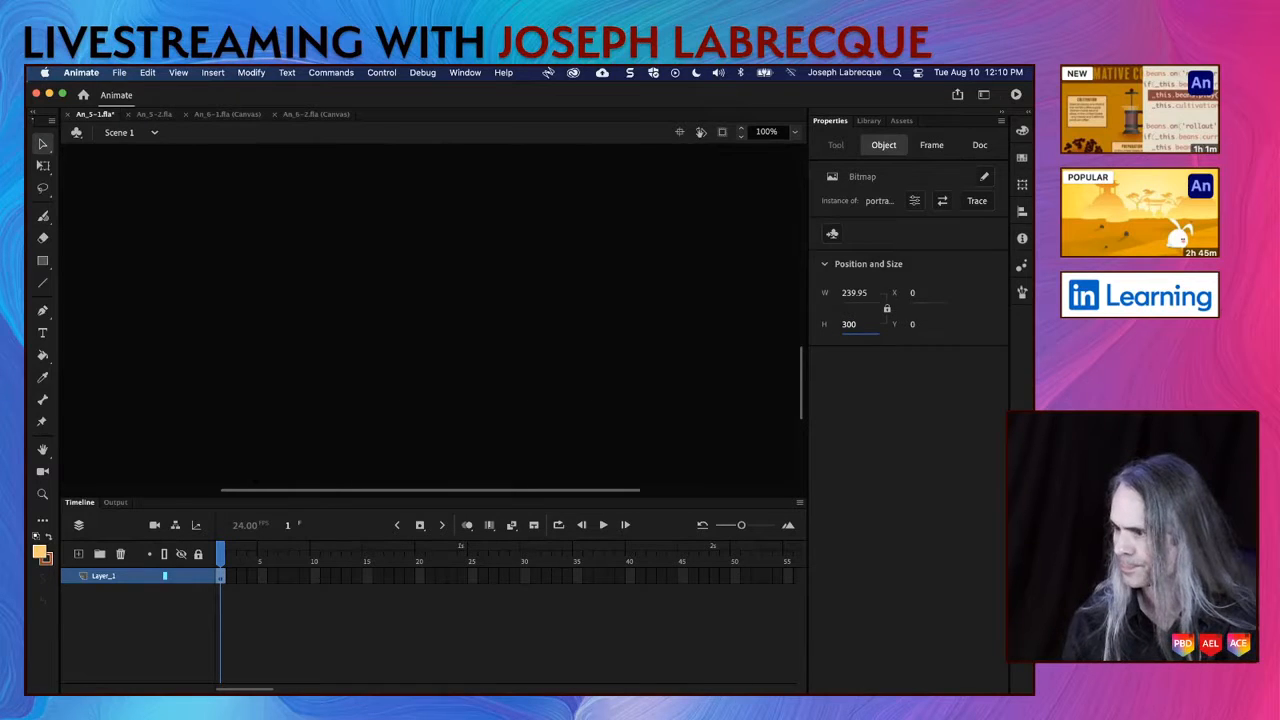
scroll(670, 343, down, 2)
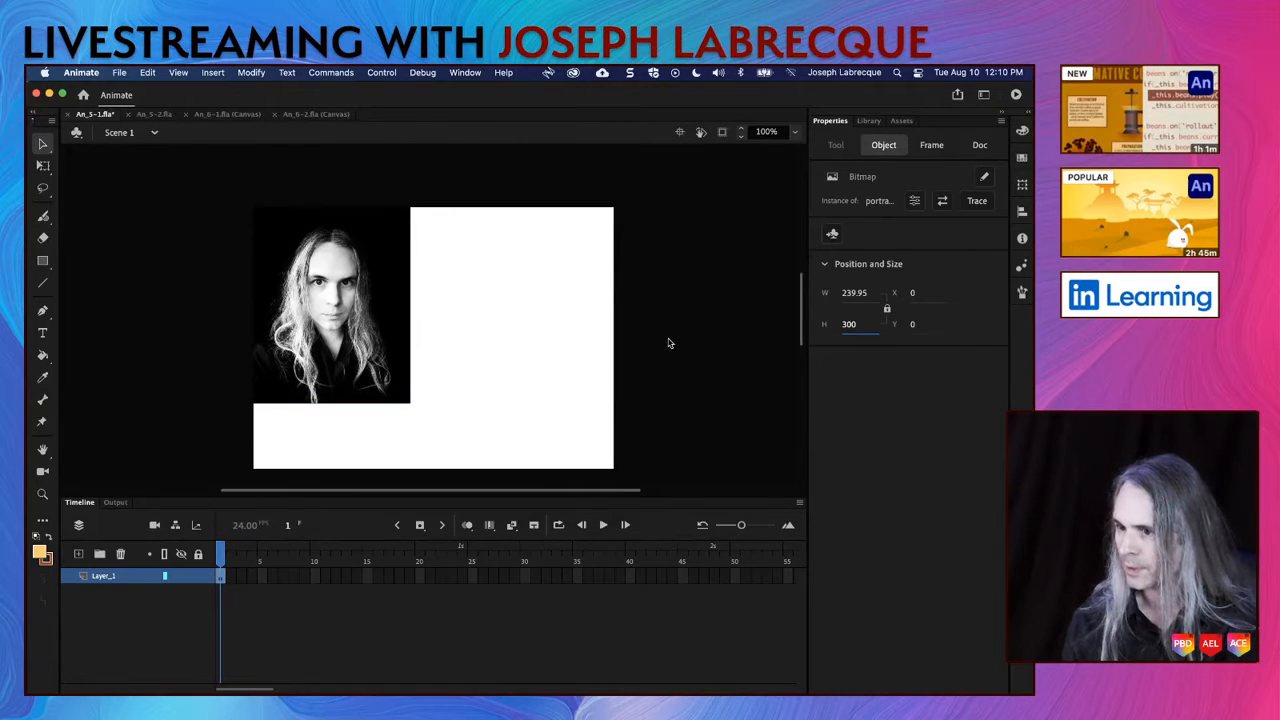
Step: Move the portrait toward the middle of the stage and align it to the stage's horizontal and vertical center
click(356, 334)
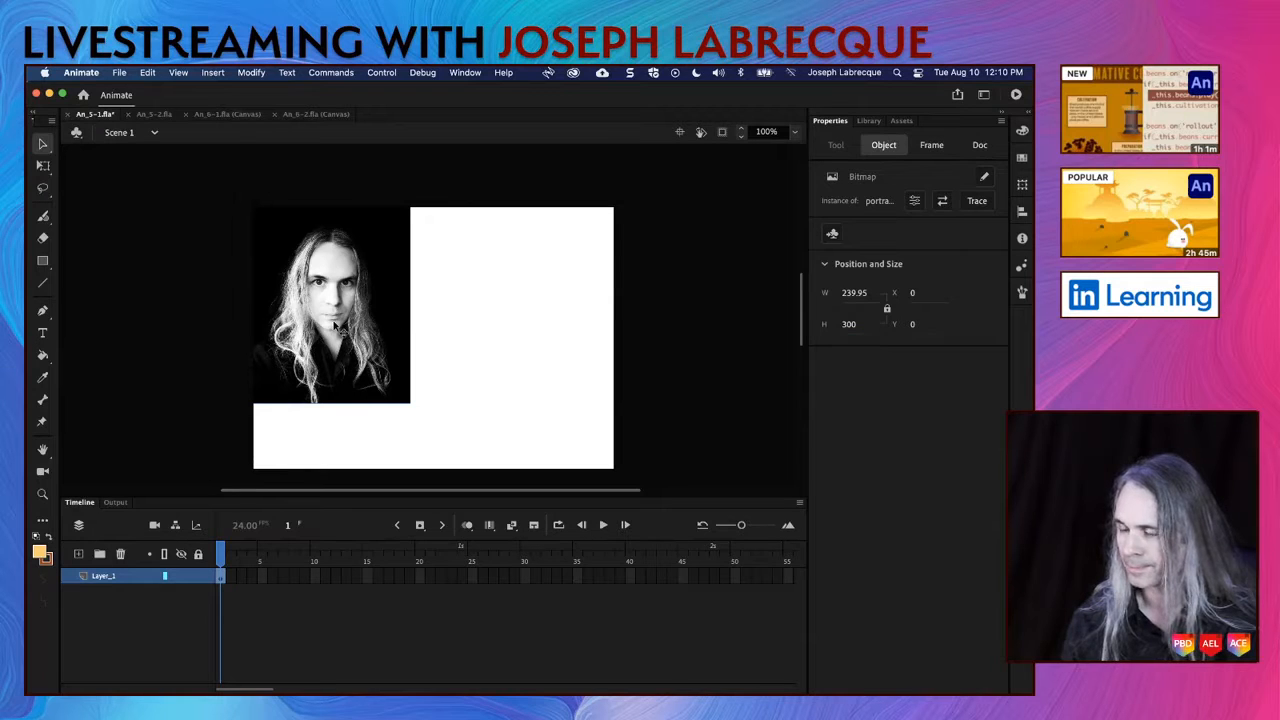
drag(336, 325, 436, 365)
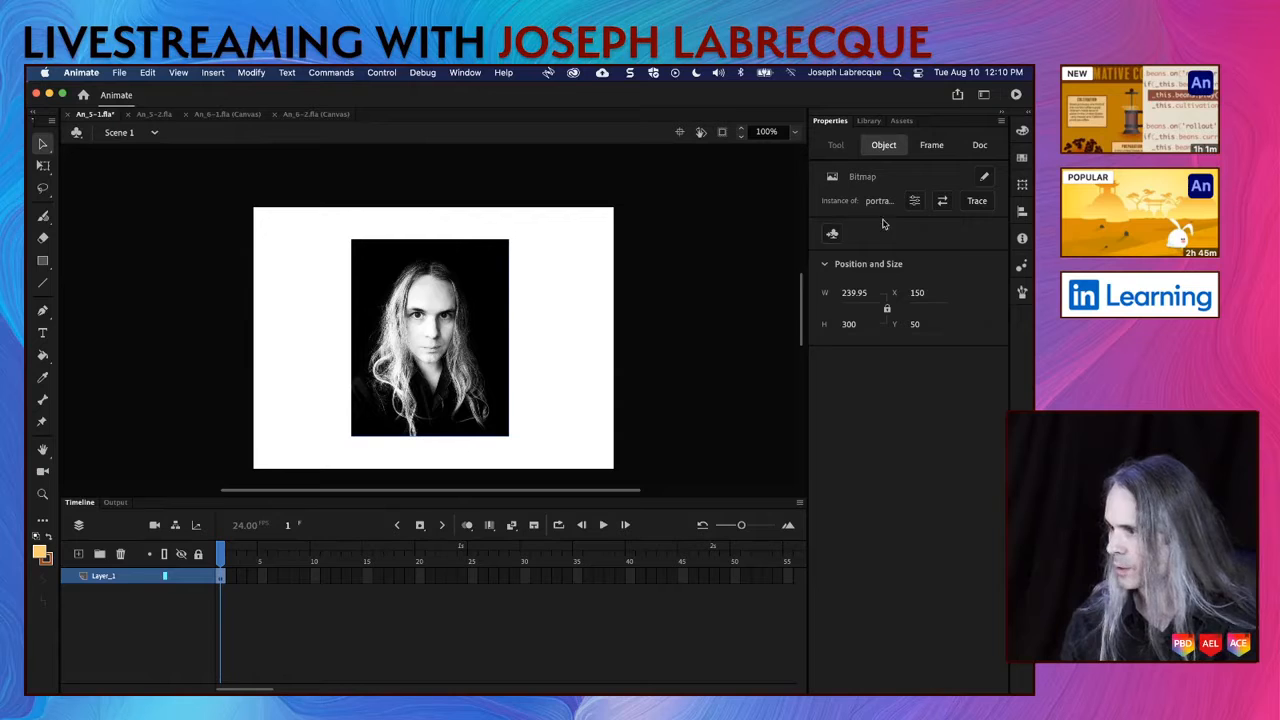
click(1023, 212)
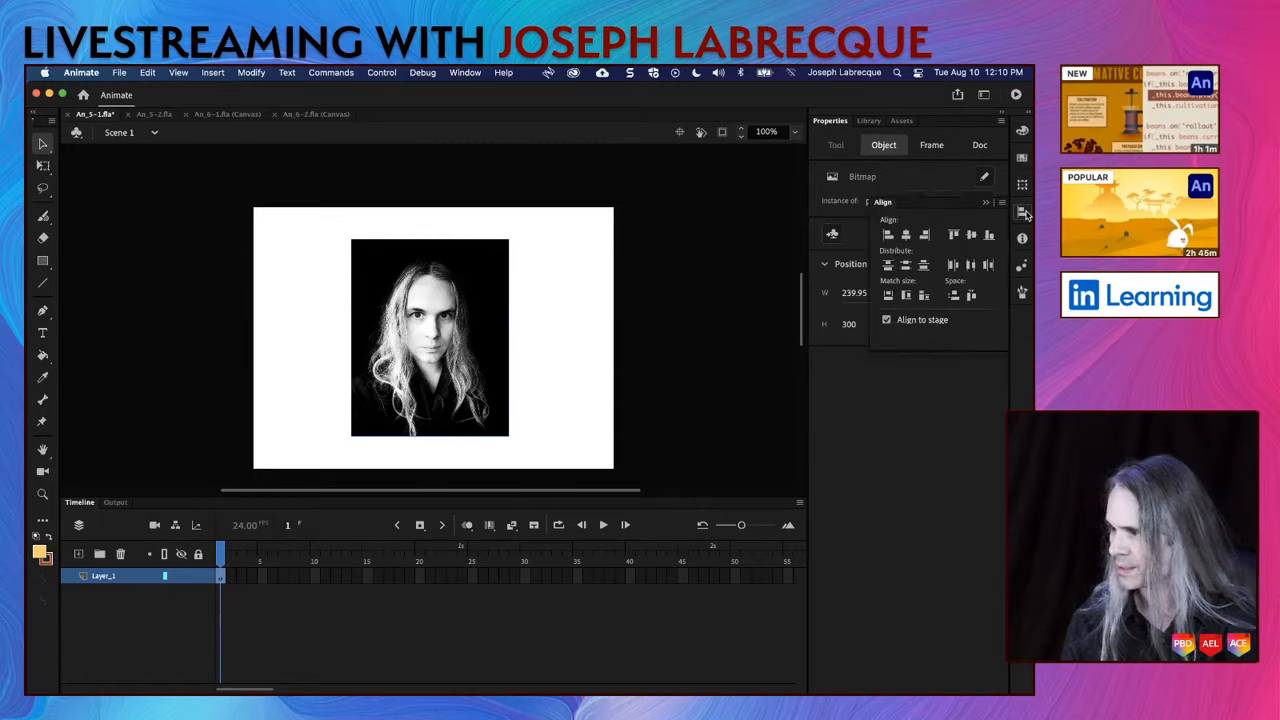
click(906, 236)
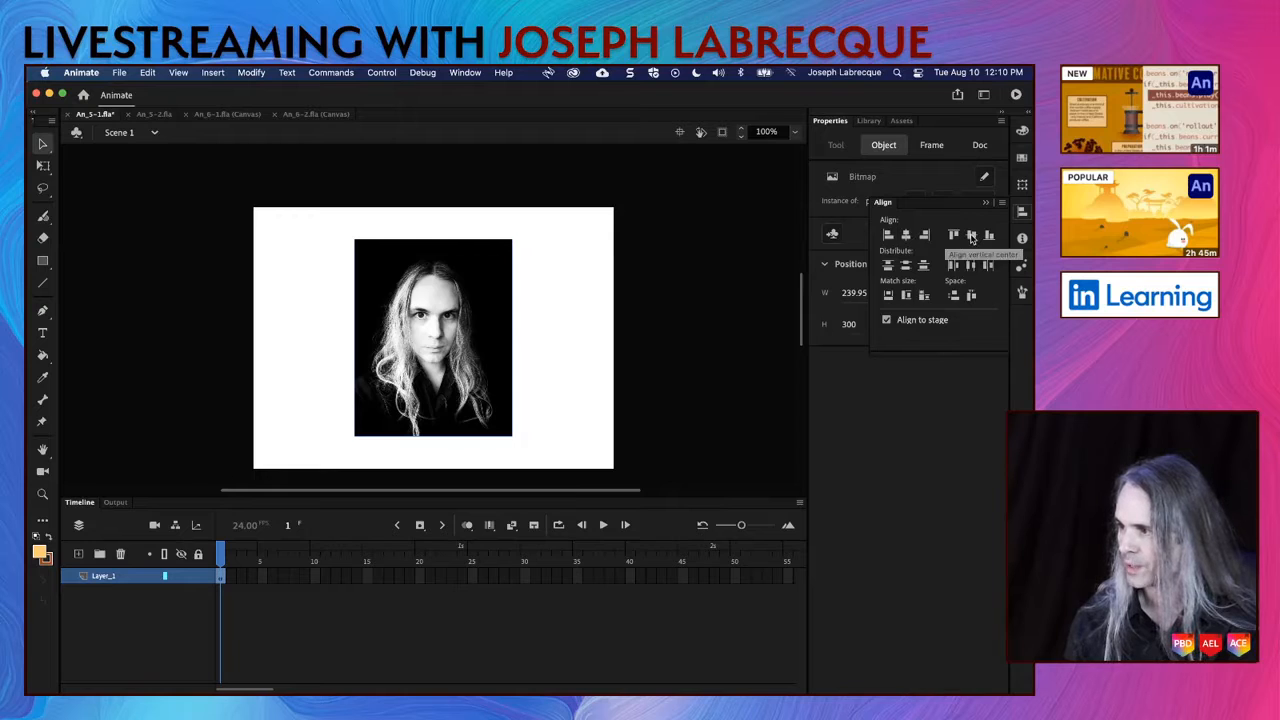
click(656, 355)
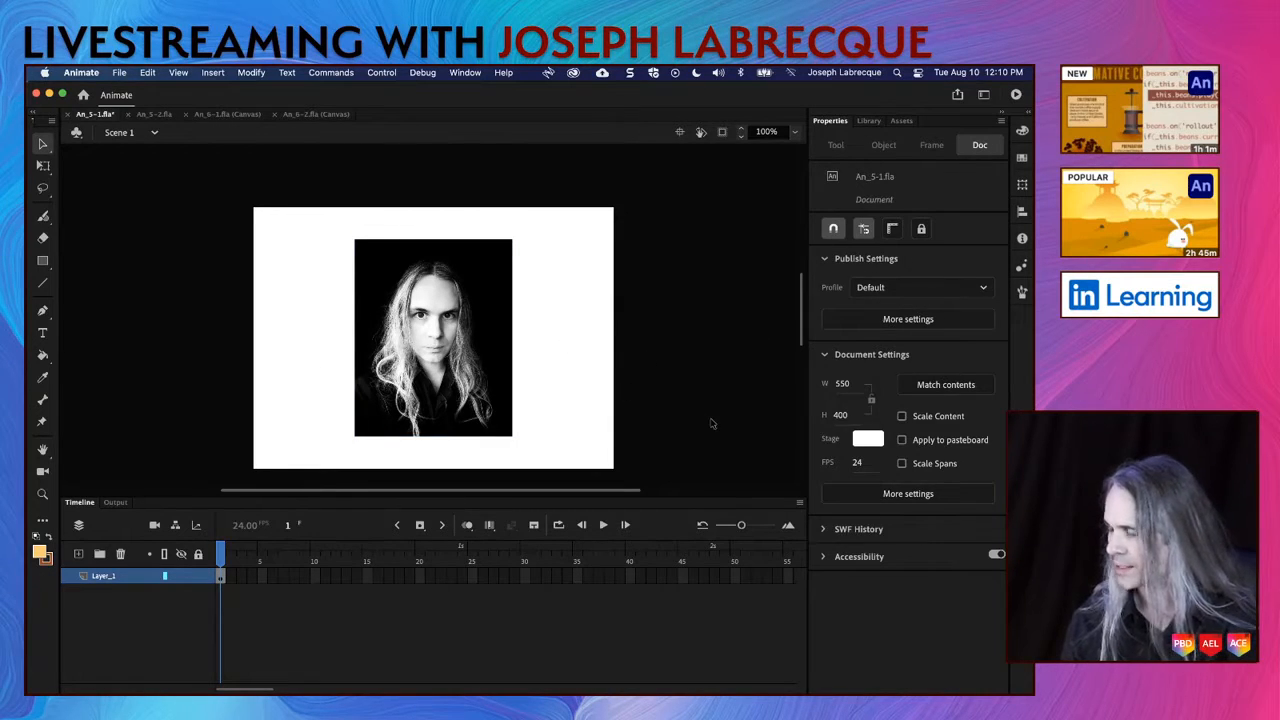
Step: Set the stage color to black (#000000) and save the document in the current format
click(868, 440)
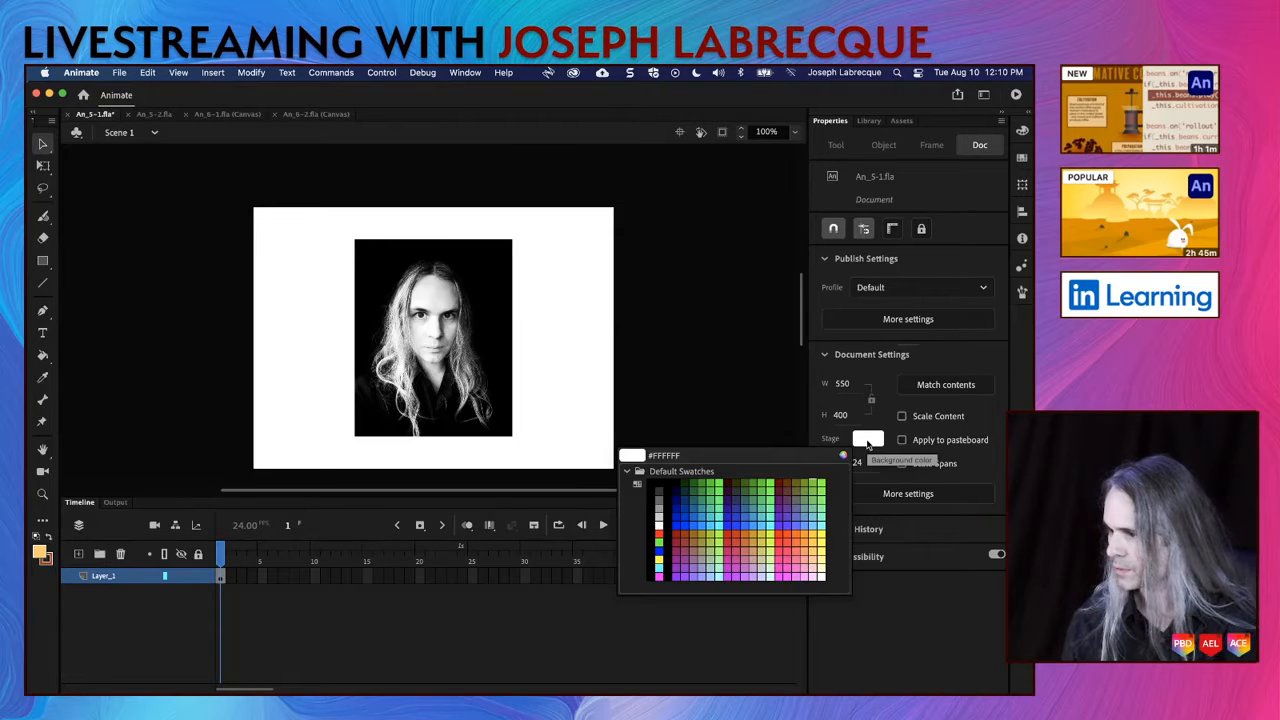
click(510, 357)
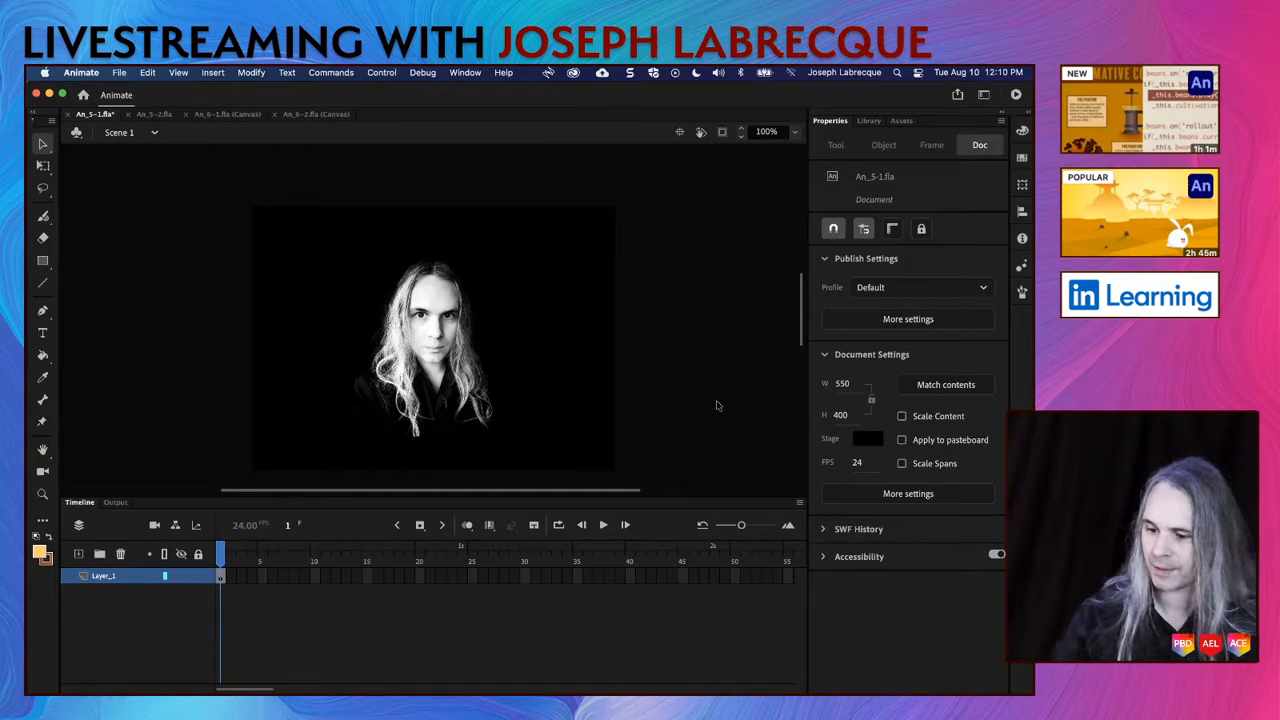
key(super+s)
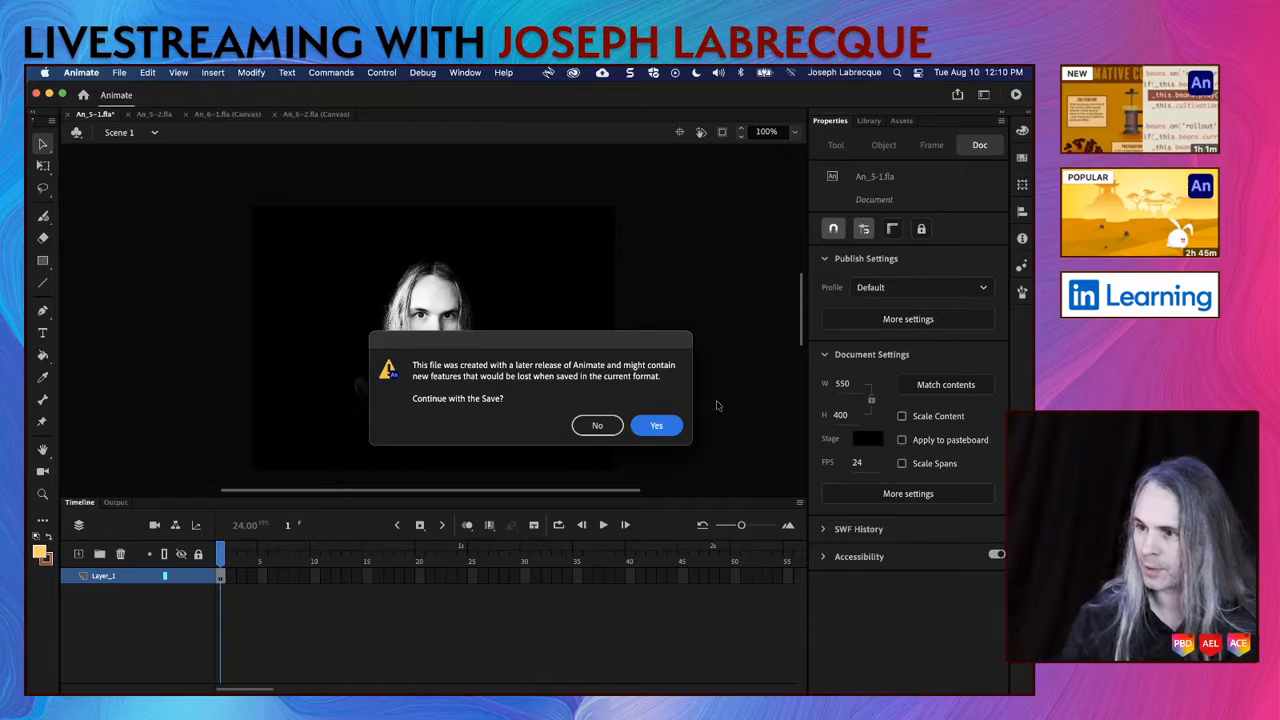
click(672, 426)
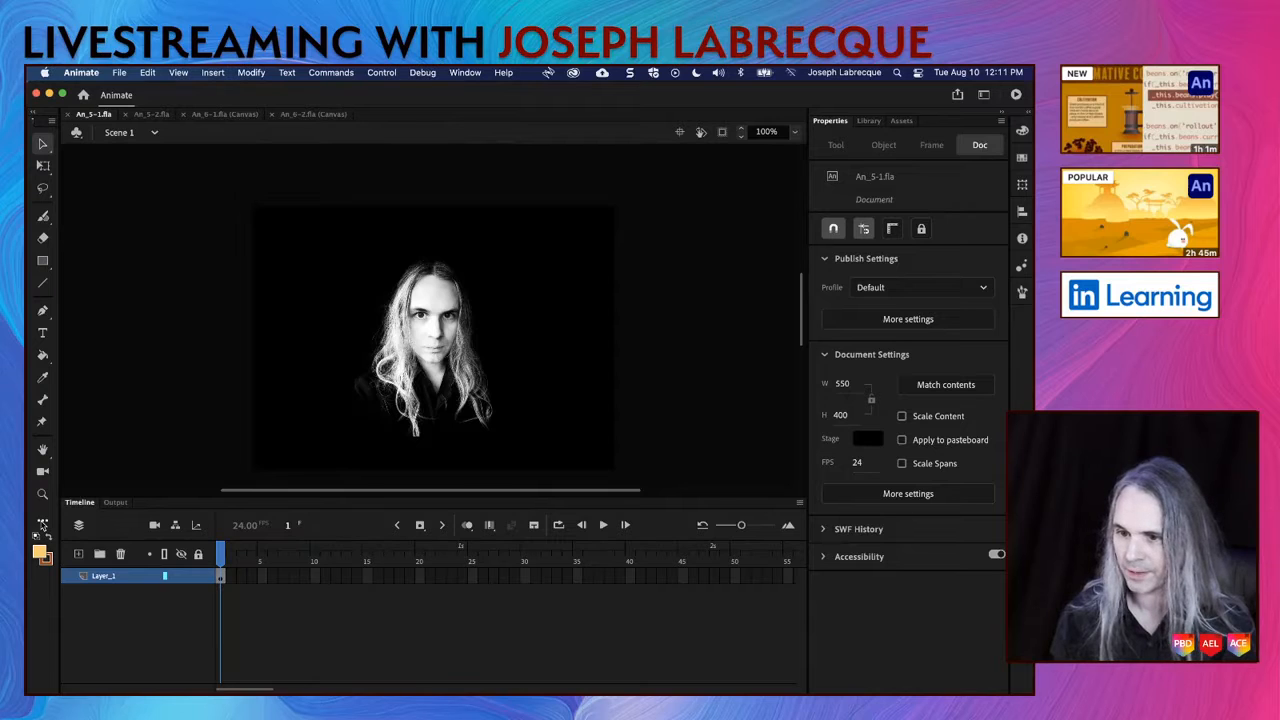
Step: Add the 3D Rotation and 3D Translation tools to the toolbar in one tool group above the Hand tool
click(42, 523)
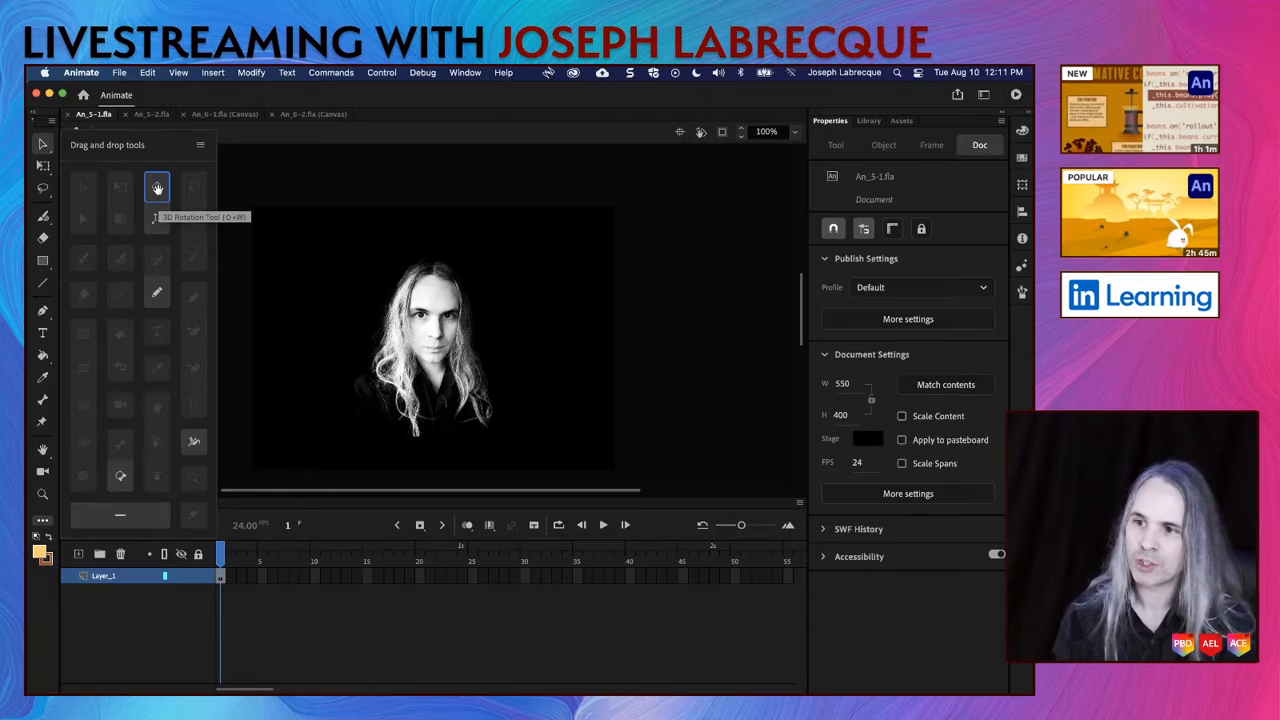
drag(157, 188, 42, 436)
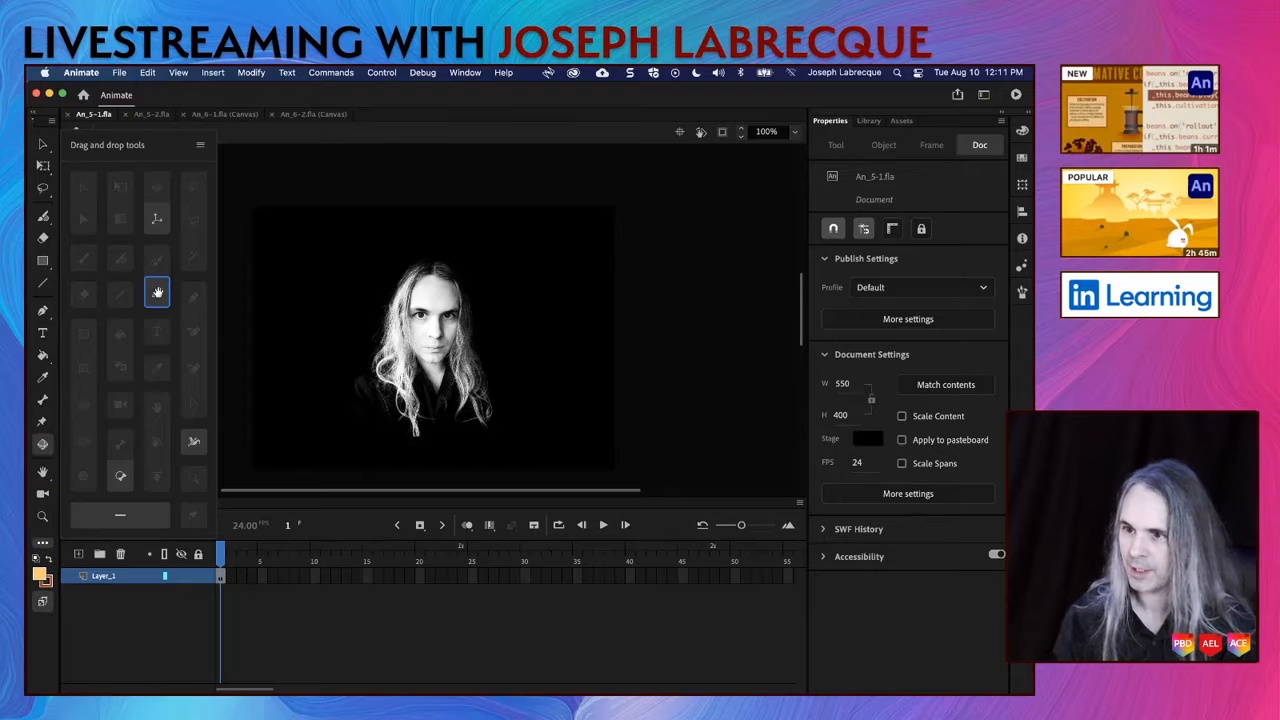
drag(86, 411, 42, 405)
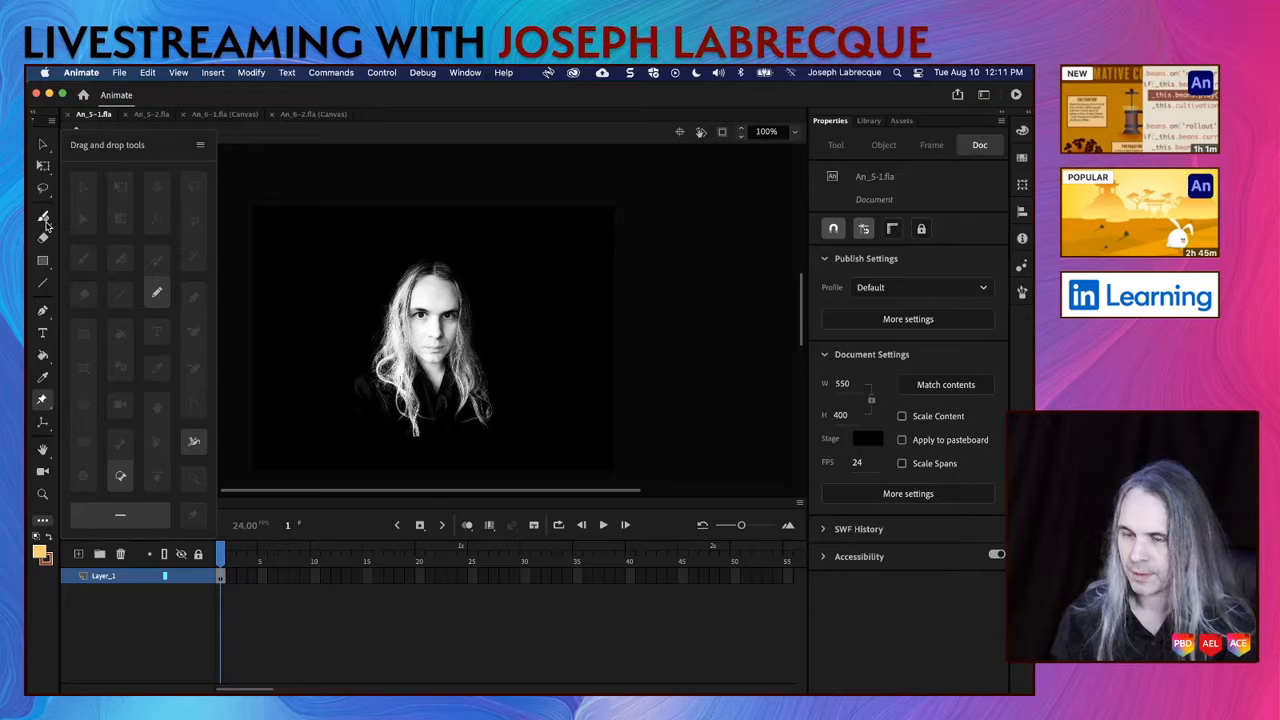
click(45, 221)
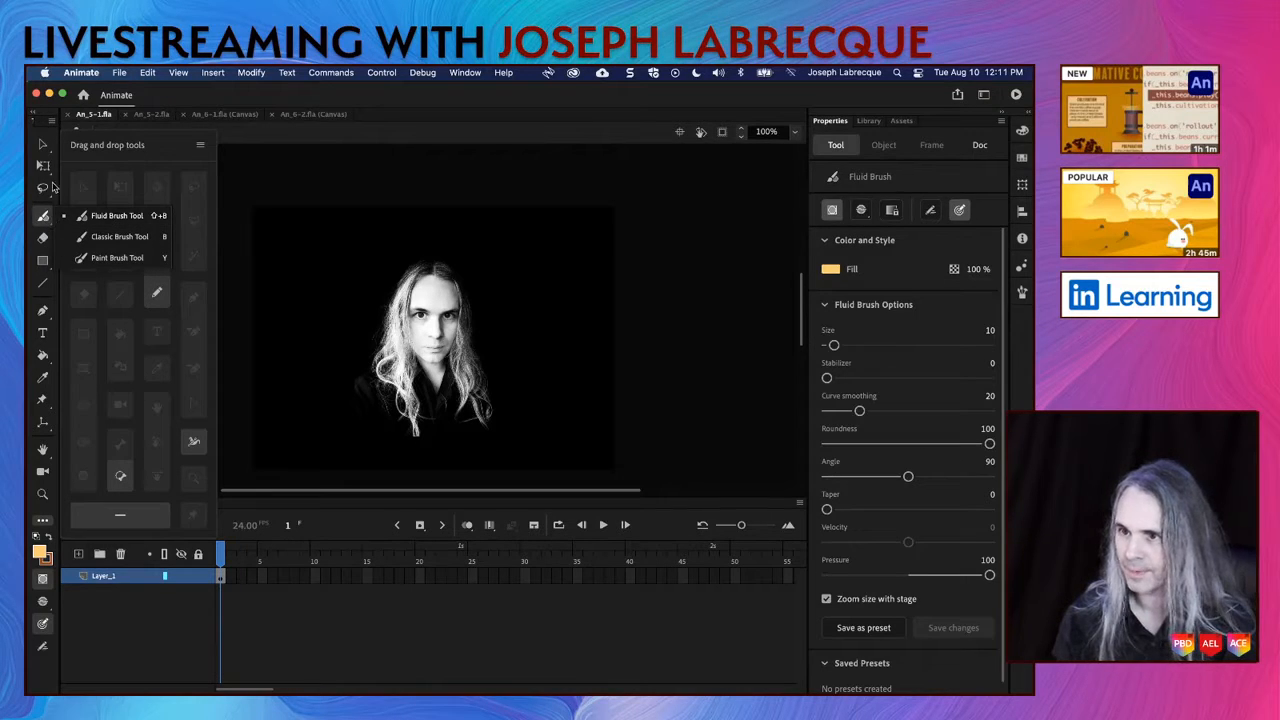
click(146, 151)
key(Escape)
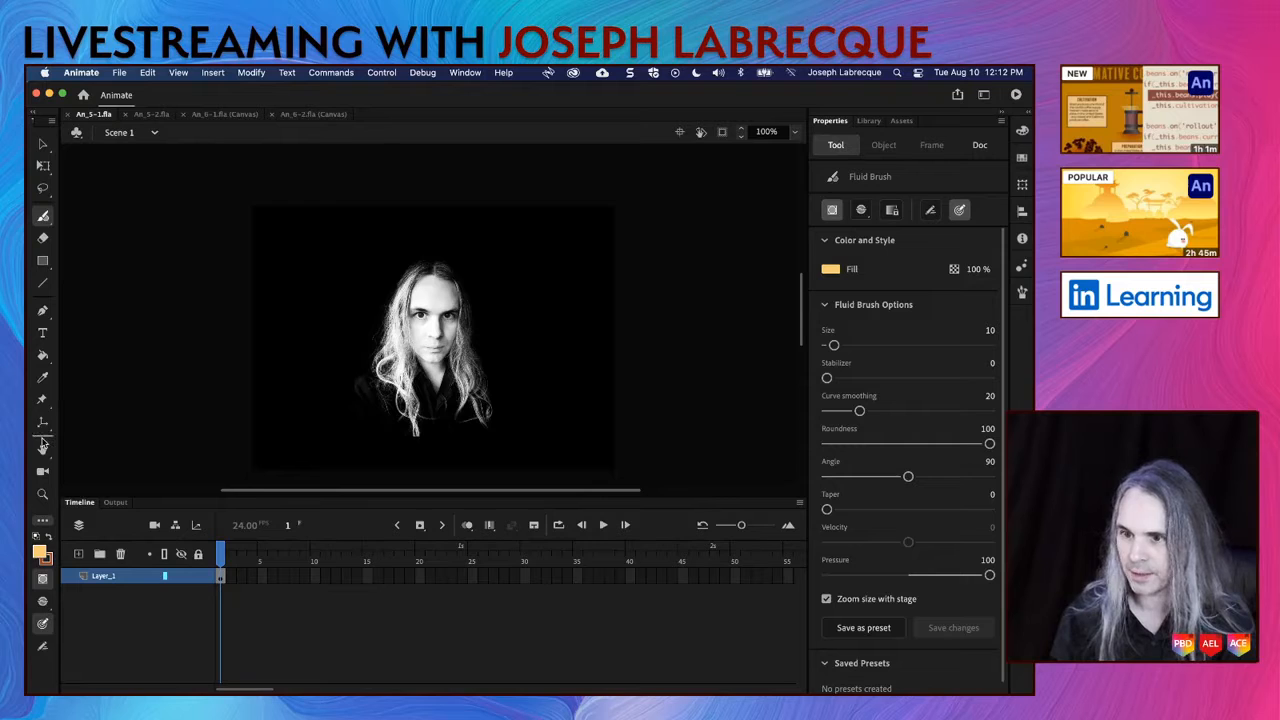
click(43, 144)
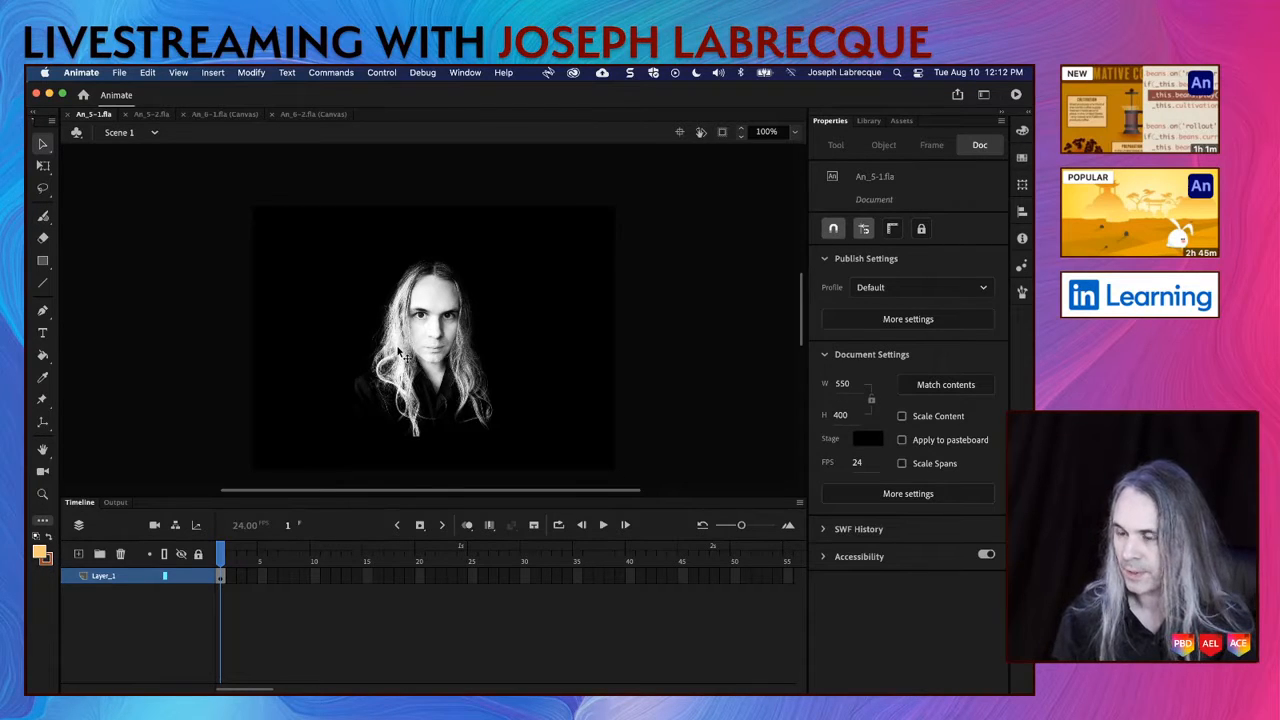
Step: Select the portrait bitmap on the stage with the 3D Rotation tool and check its source image in the library
click(43, 422)
click(115, 422)
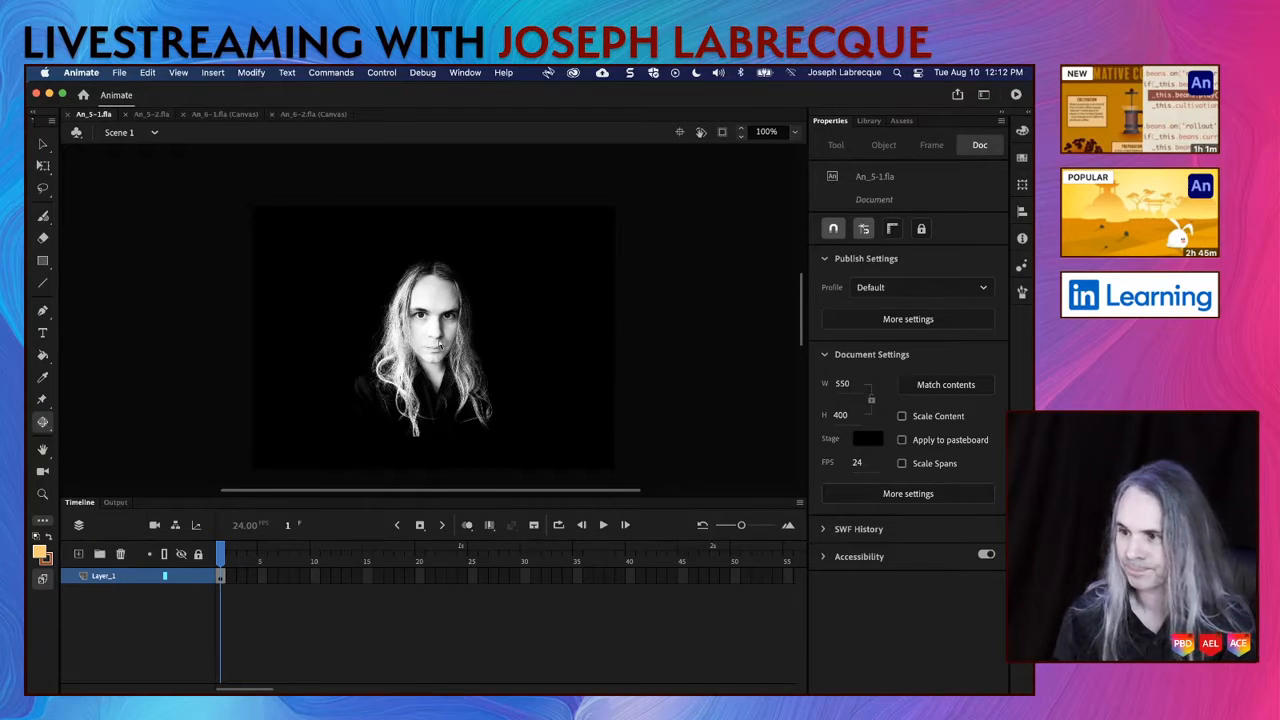
click(438, 345)
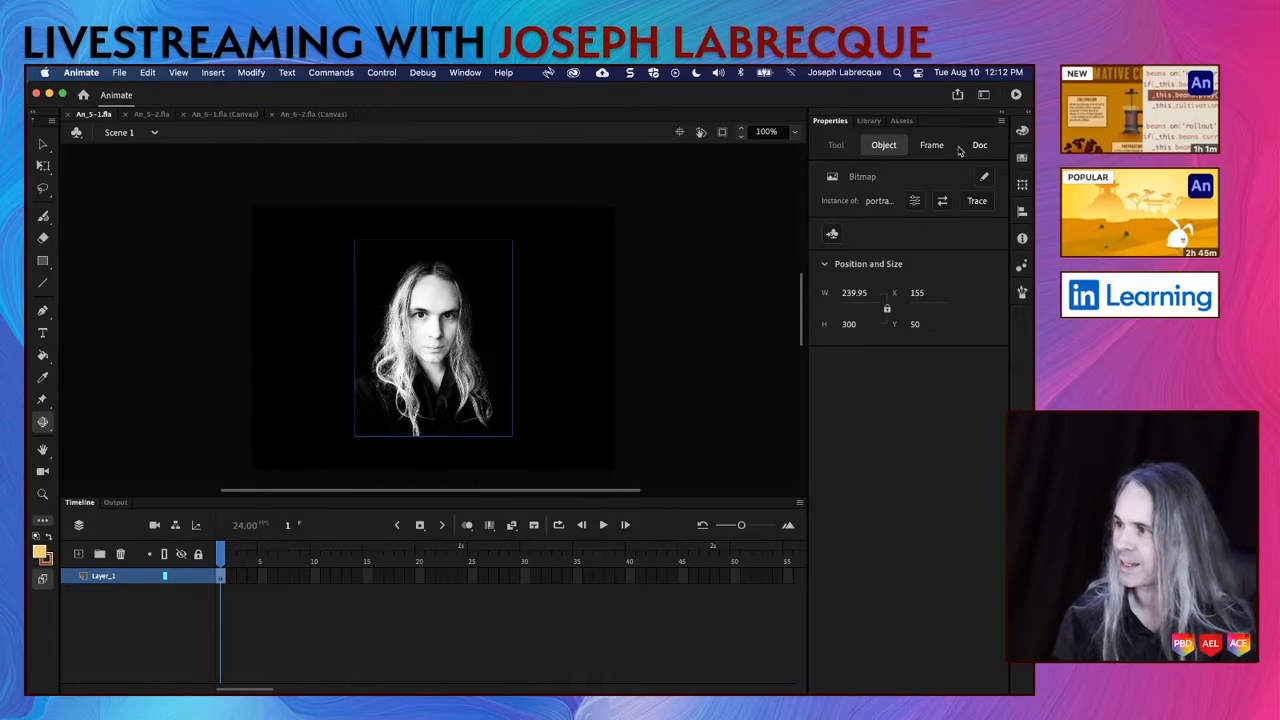
click(870, 122)
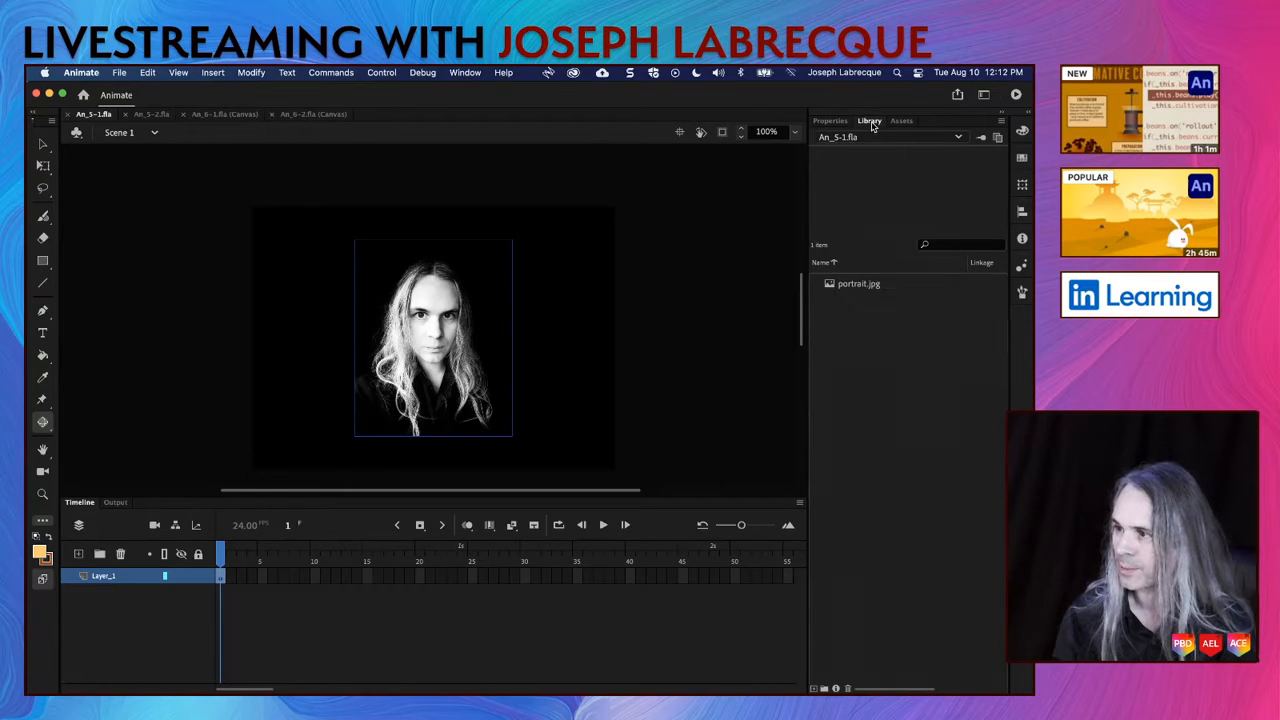
click(858, 283)
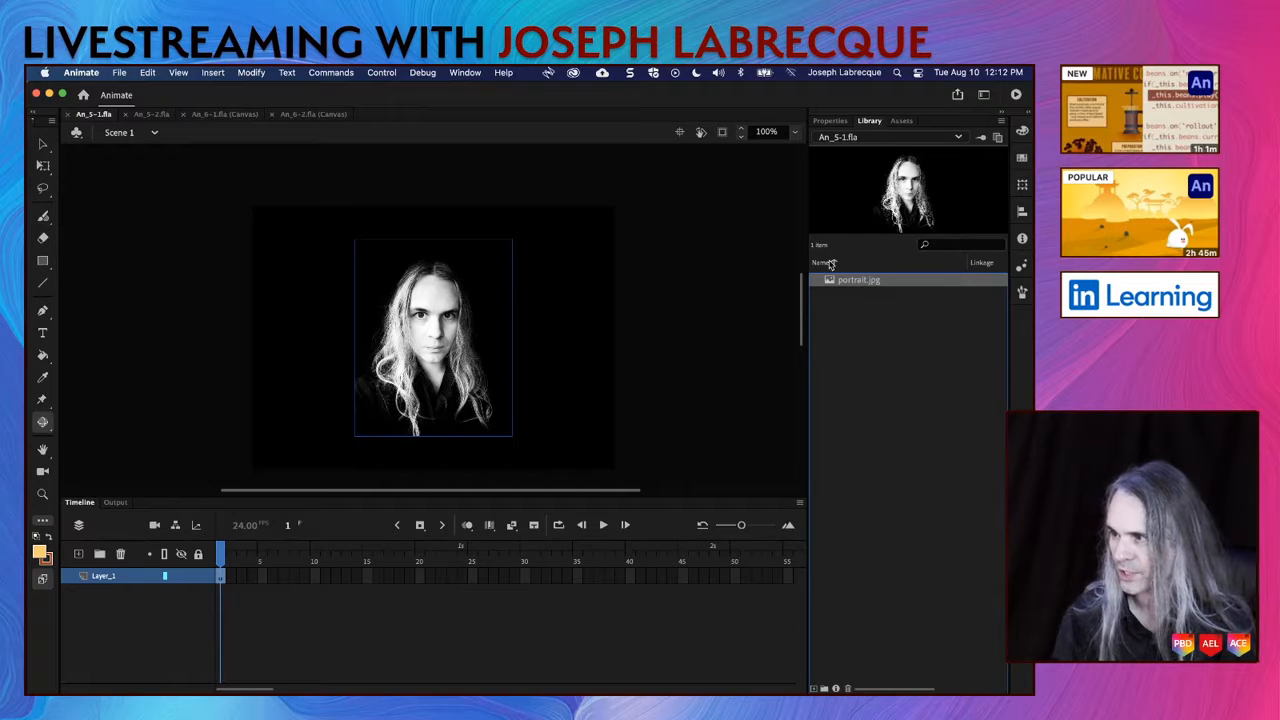
click(830, 121)
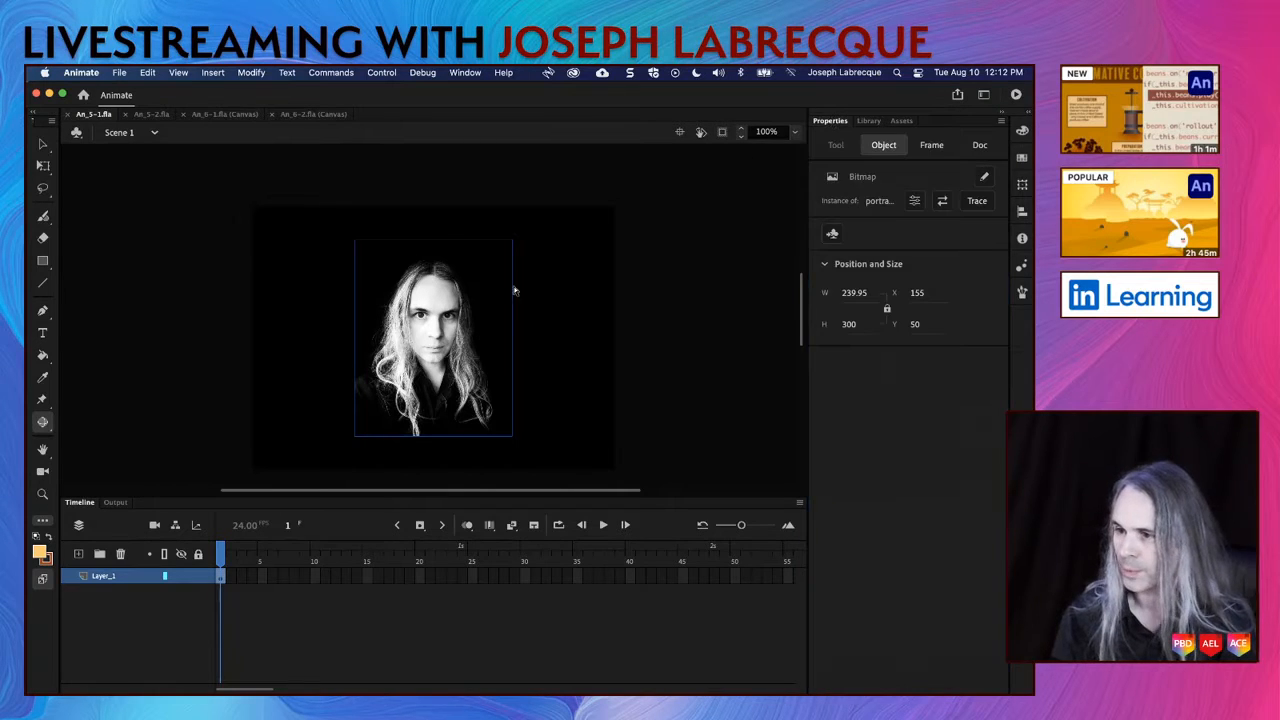
Step: Convert the portrait bitmap to a movie clip symbol named Portrait with centered registration and save the document
click(833, 235)
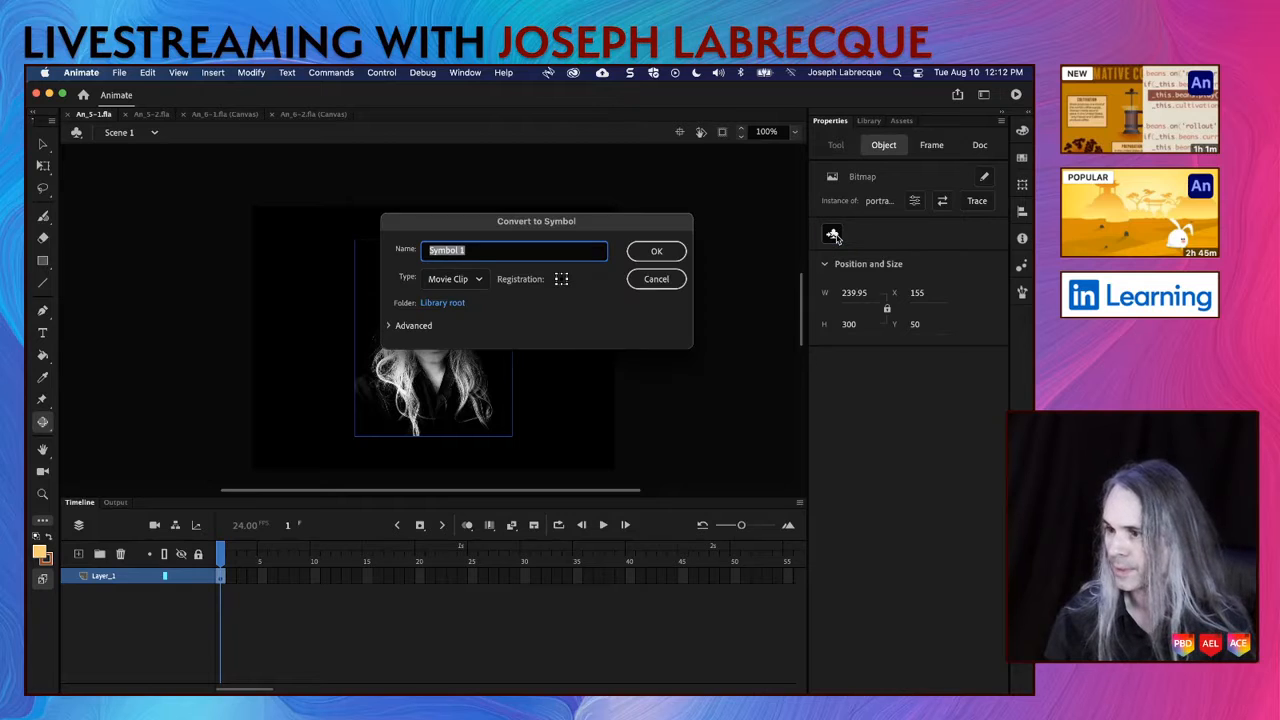
text(Portrait)
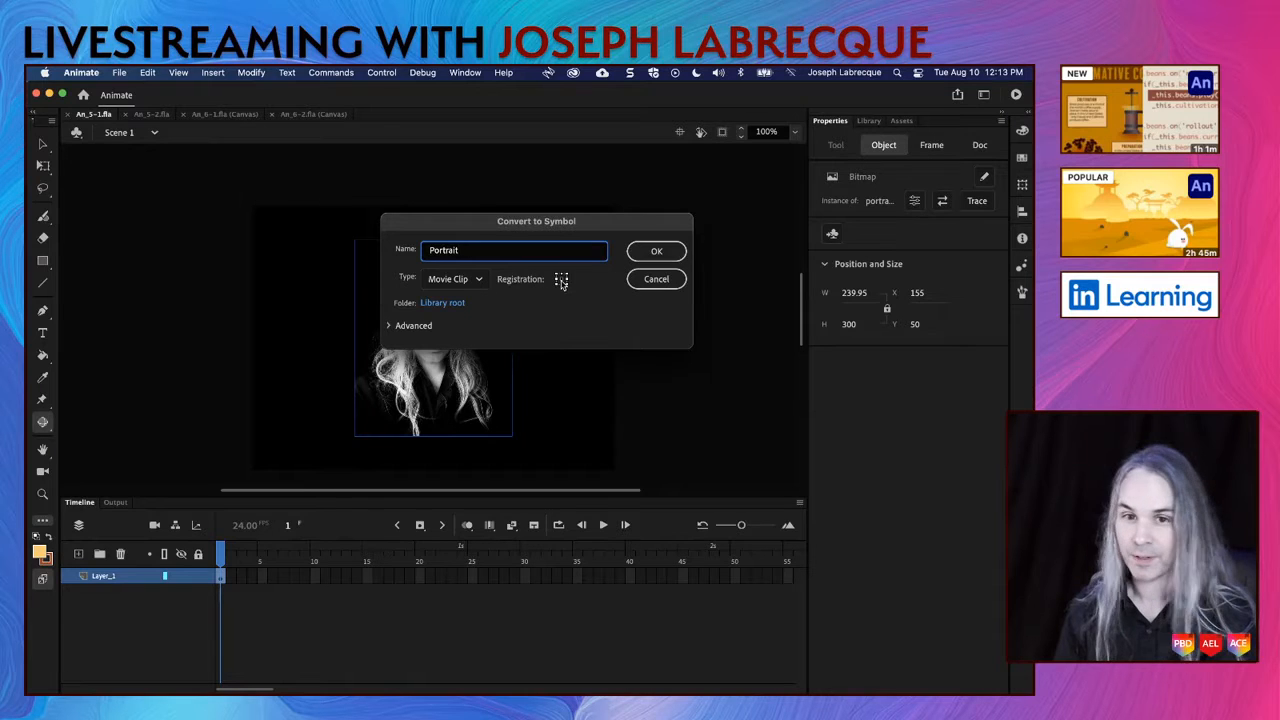
click(660, 252)
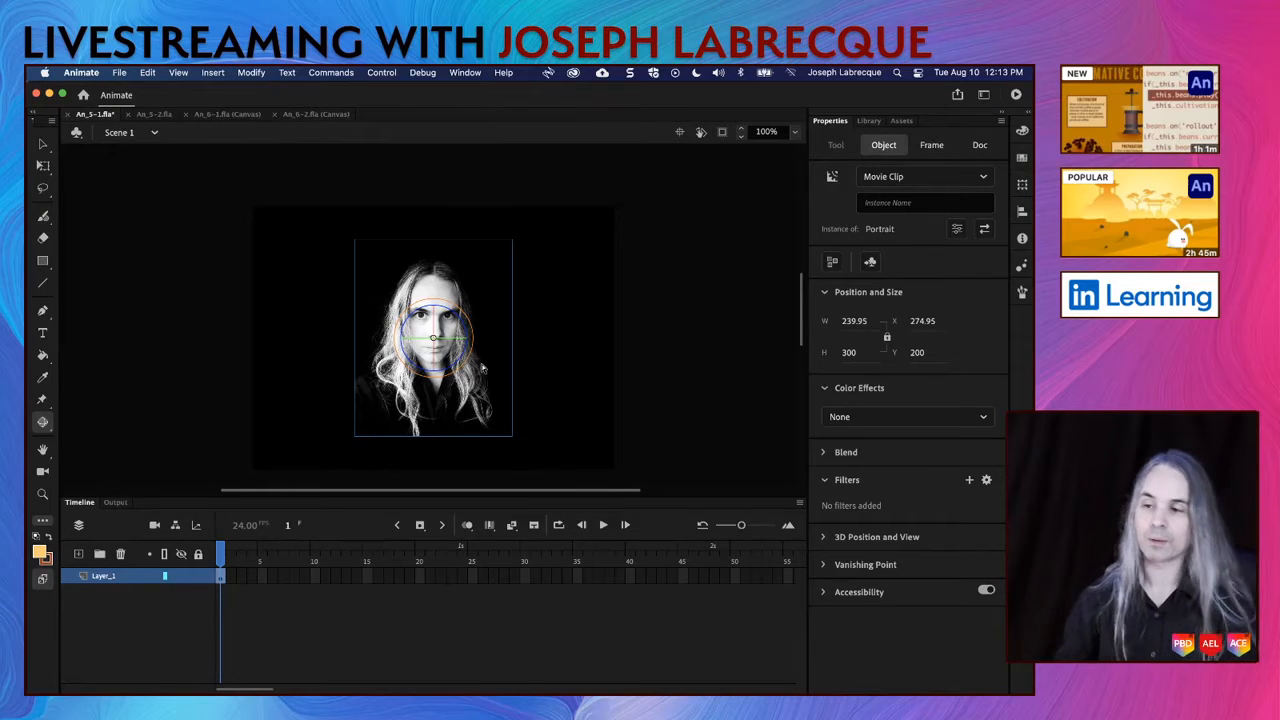
key(super+s)
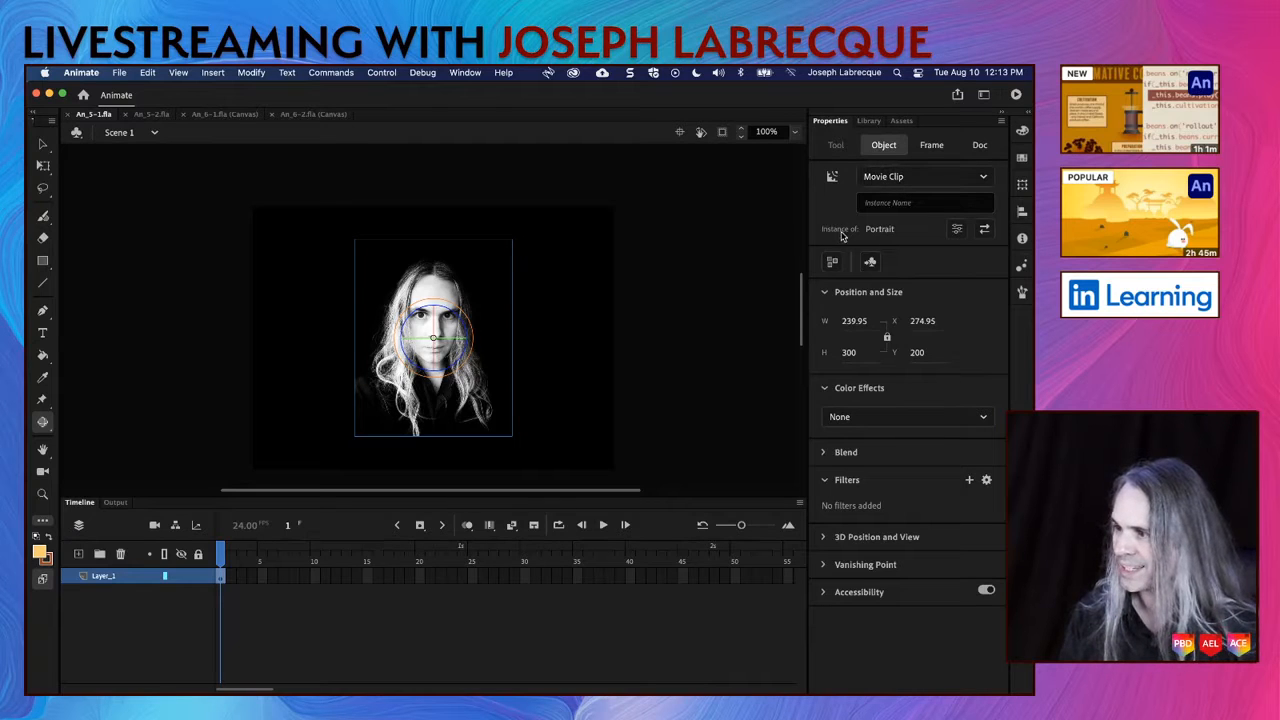
Step: Compare the Portrait movie clip with the portrait.jpg bitmap in the library
click(874, 122)
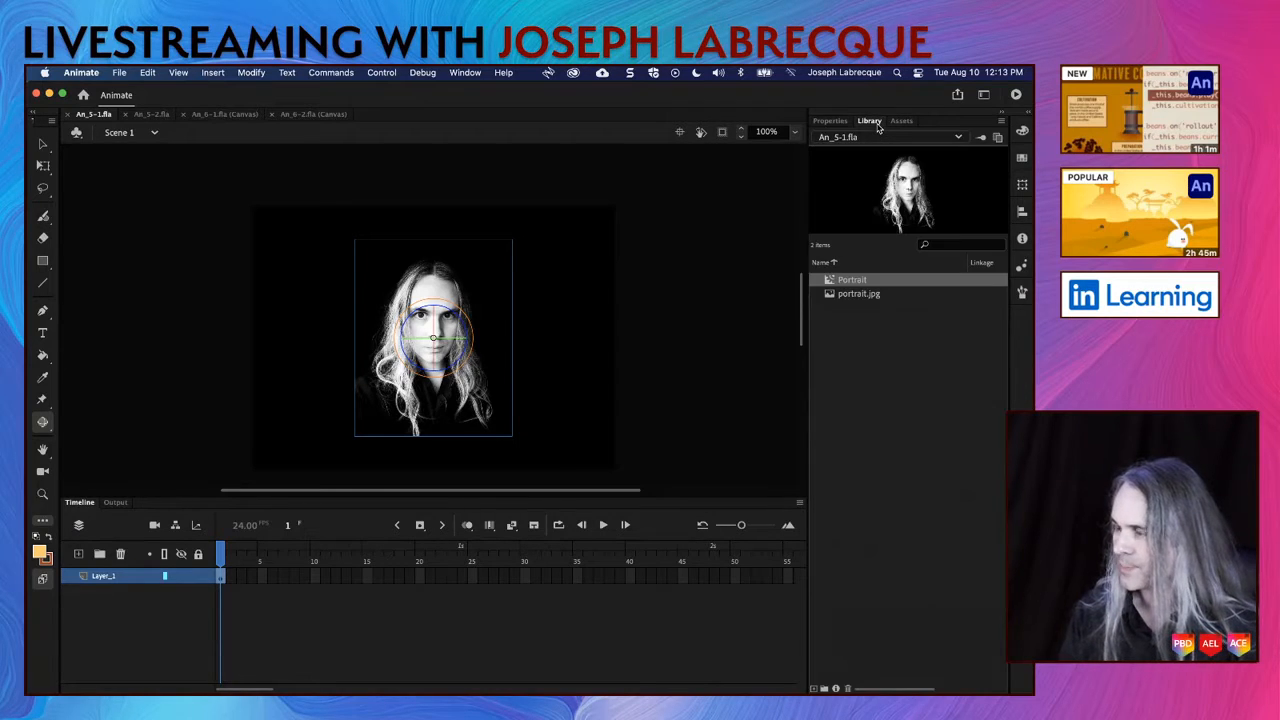
click(867, 298)
click(852, 284)
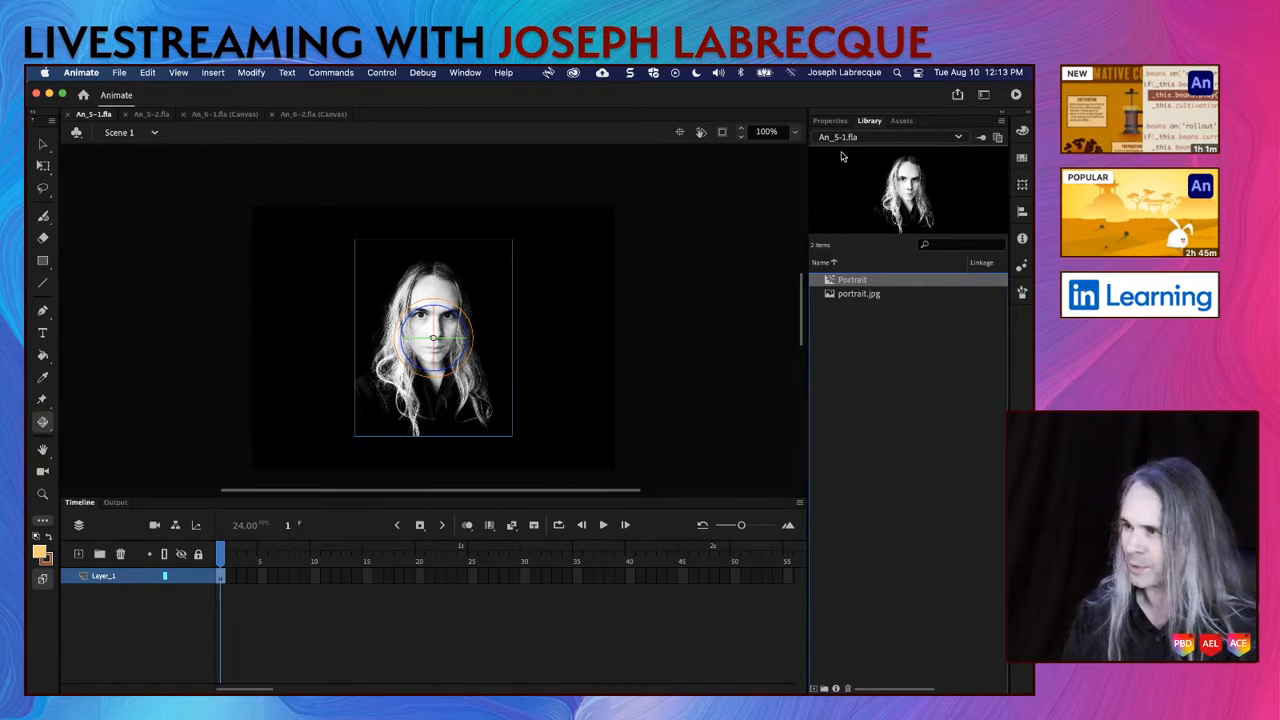
click(832, 122)
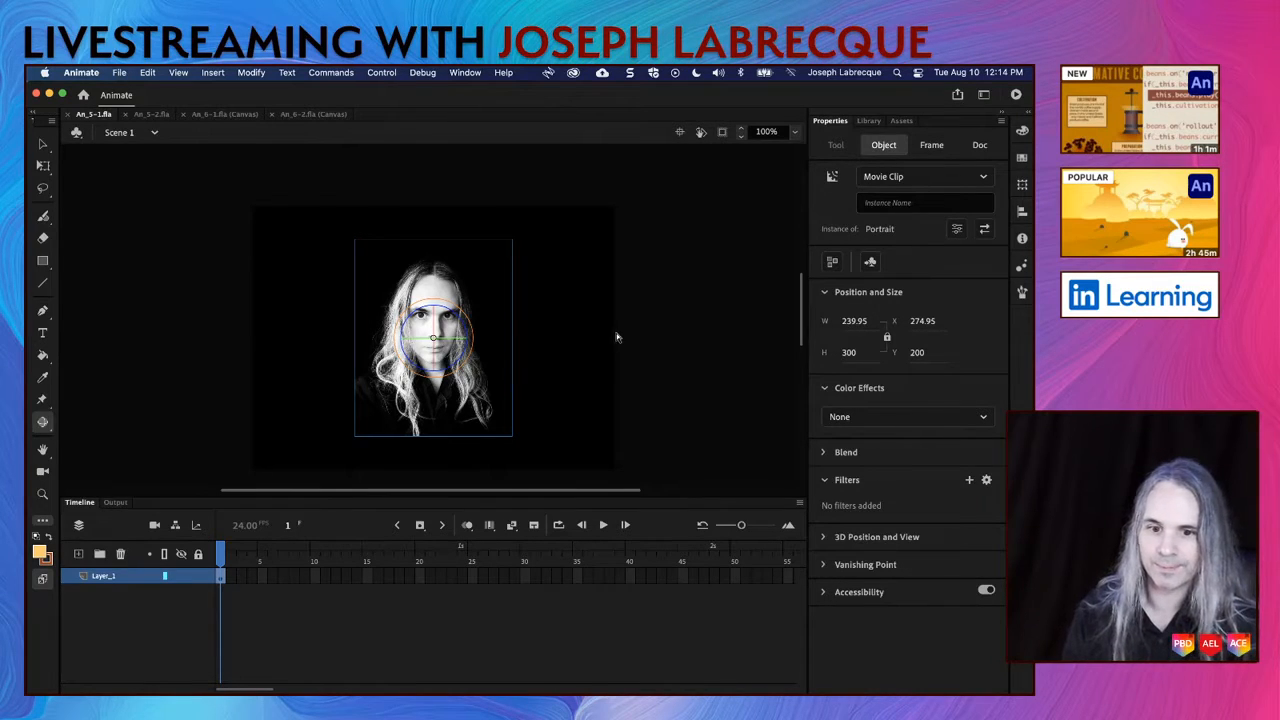
Step: Create a motion tween on the Portrait movie clip instance
right_click(451, 288)
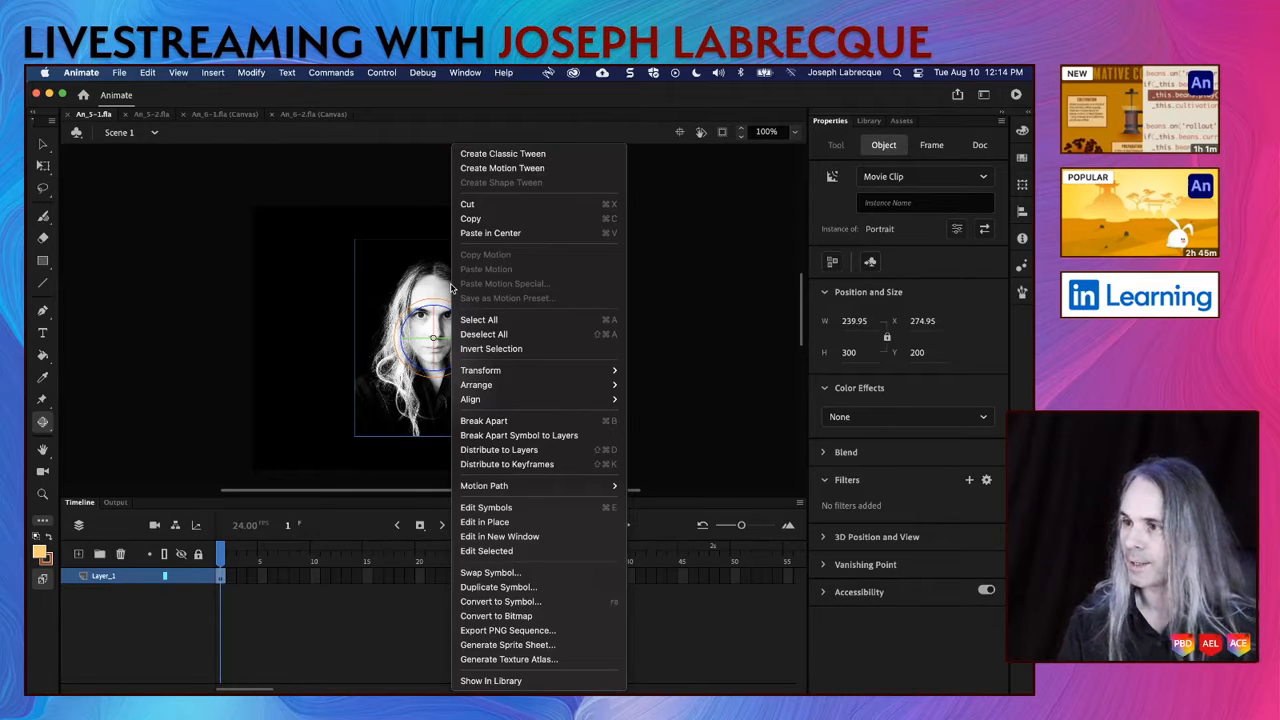
click(535, 174)
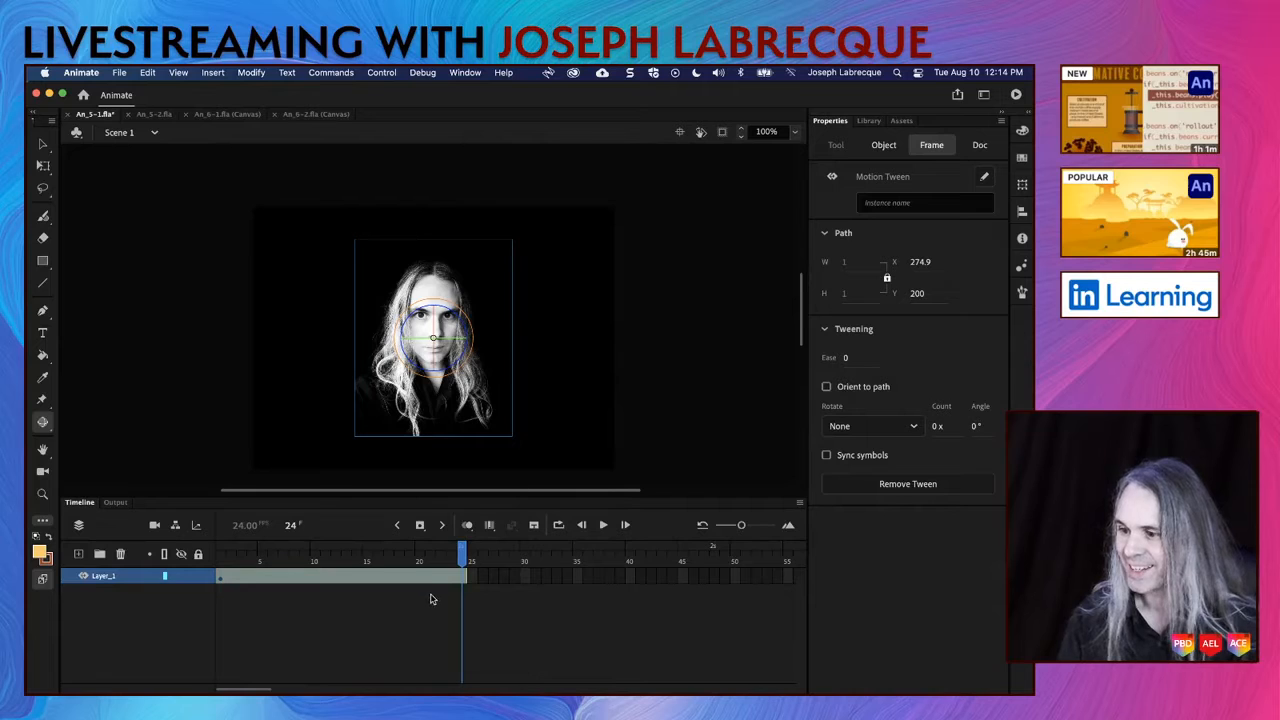
drag(464, 558, 525, 573)
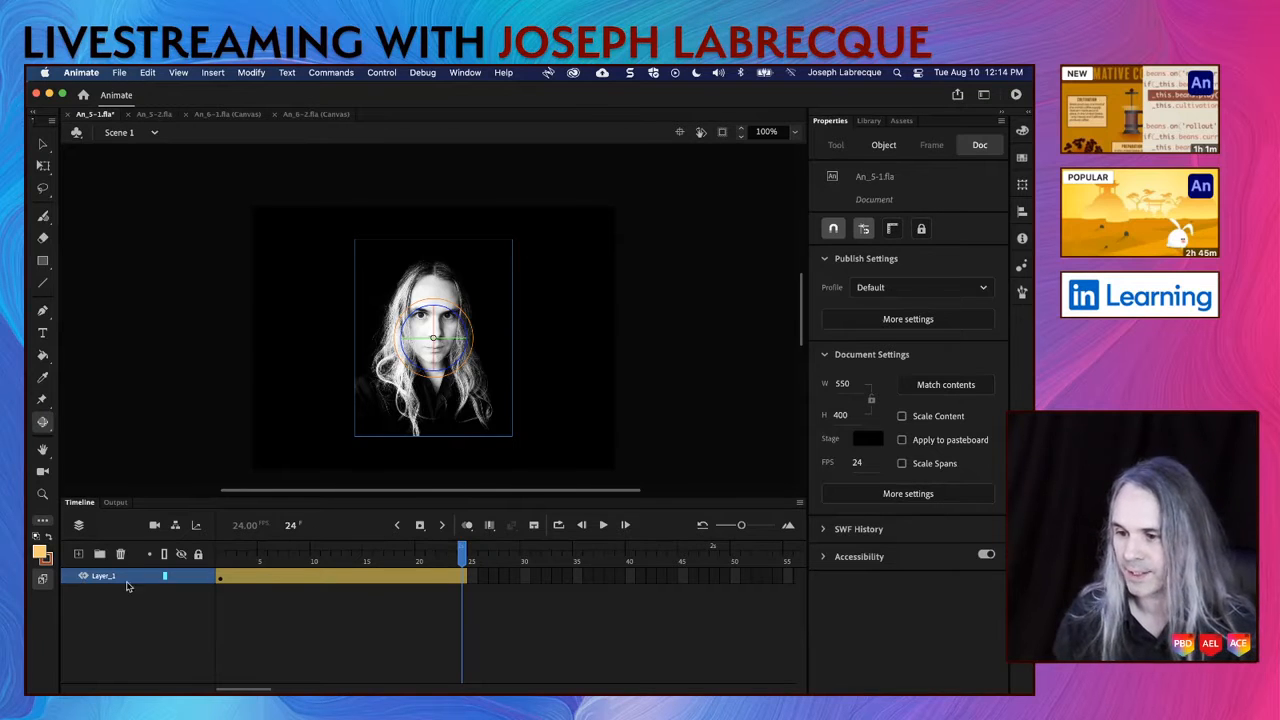
Step: Try to rename the motion tween layer to 3D_Motion
click(288, 579)
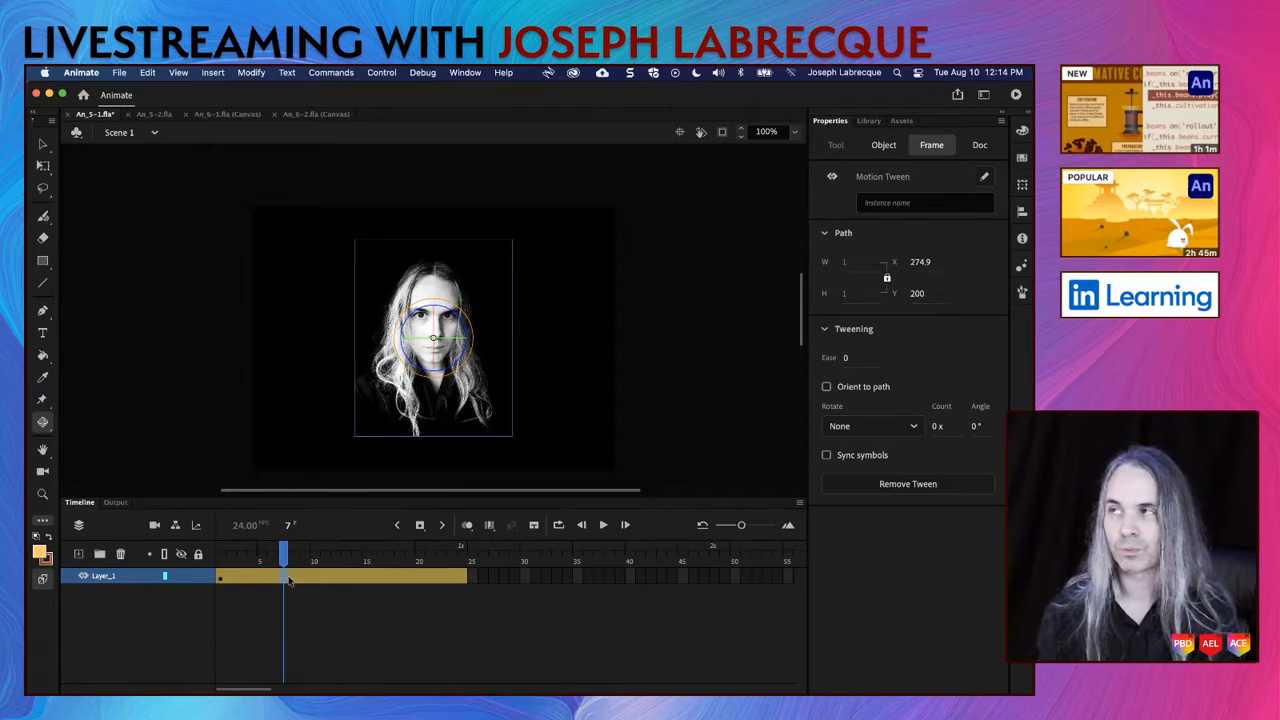
double_click(114, 576)
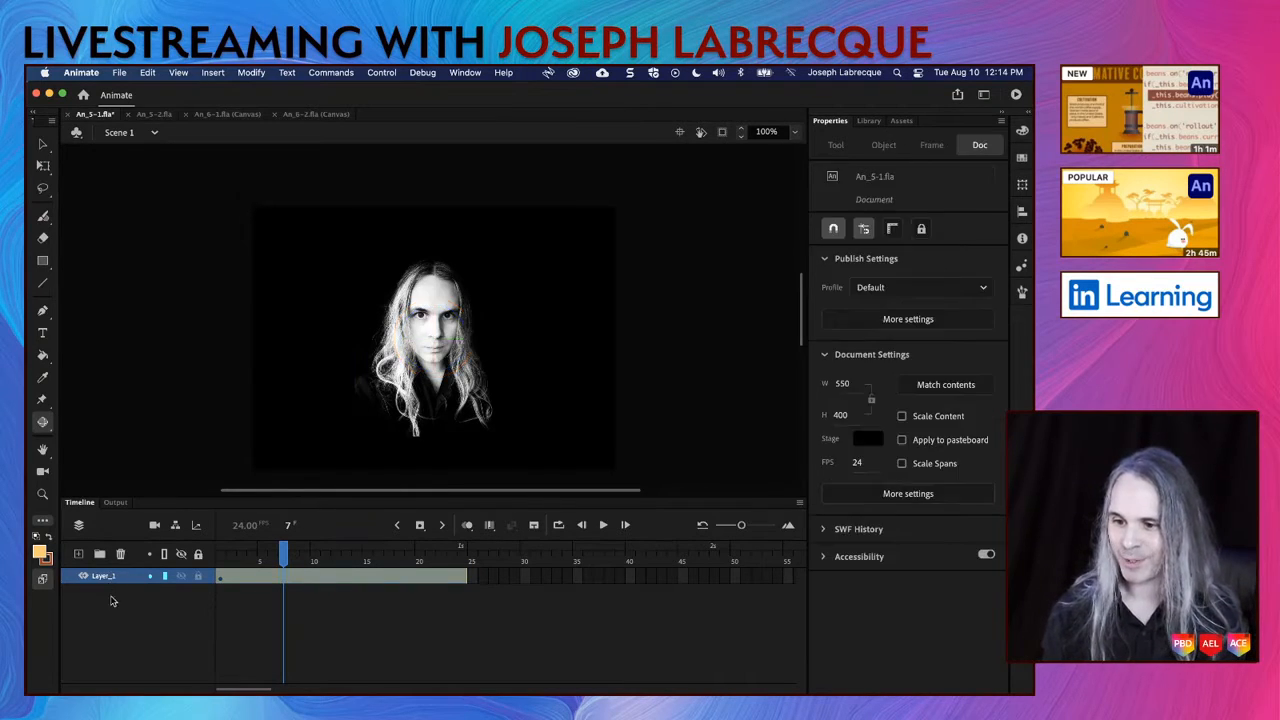
text(3D)
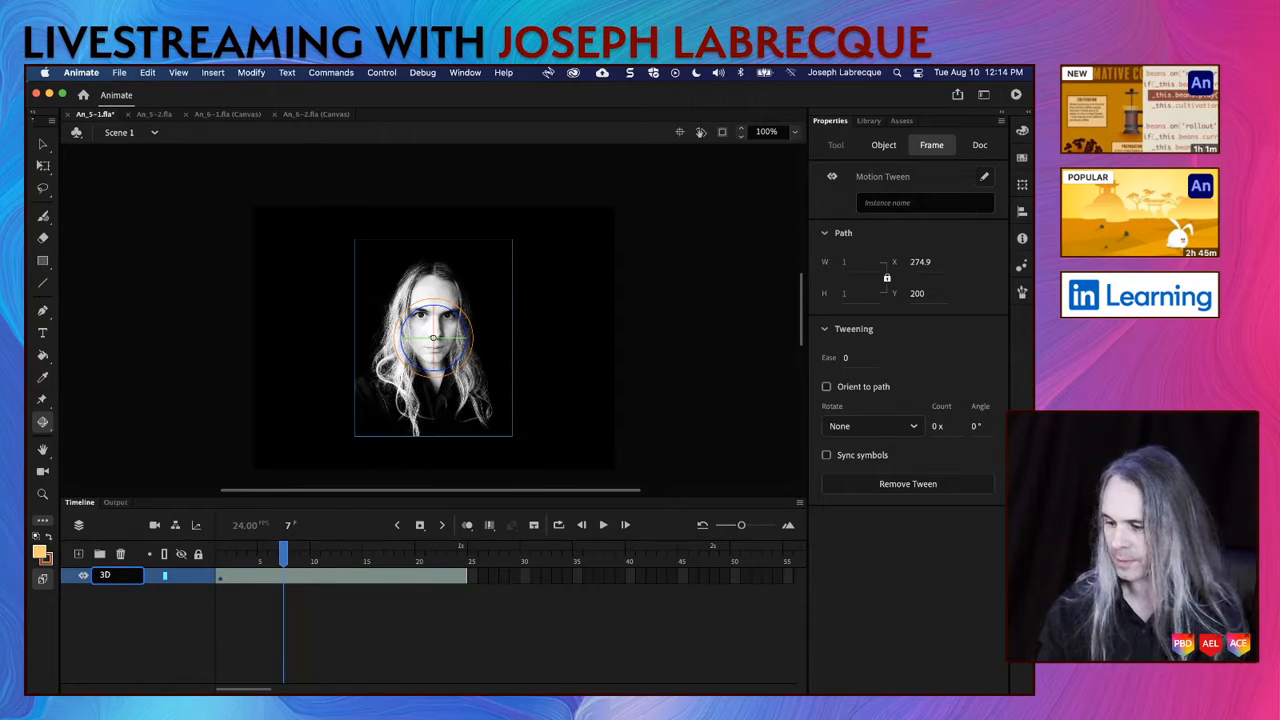
text(_Motion)
click(136, 653)
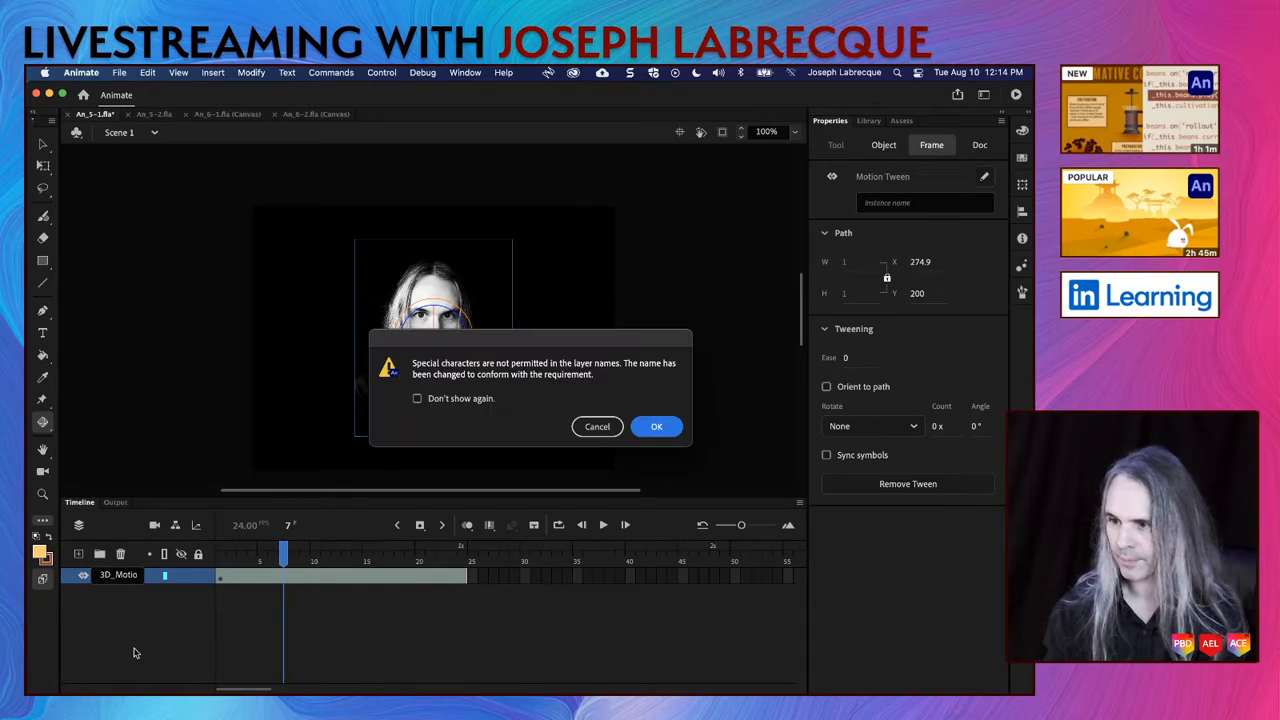
click(656, 427)
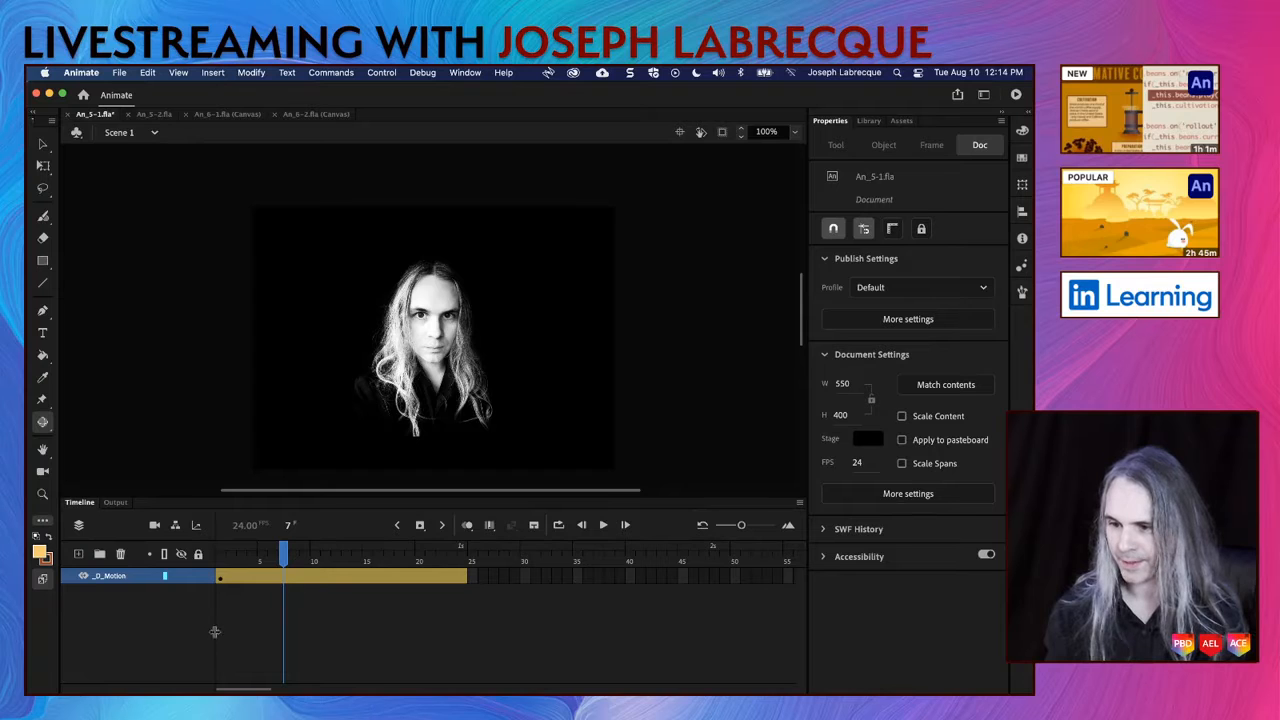
Step: Rename the motion tween layer to ThreeDee and save the document
drag(214, 632, 262, 634)
click(112, 582)
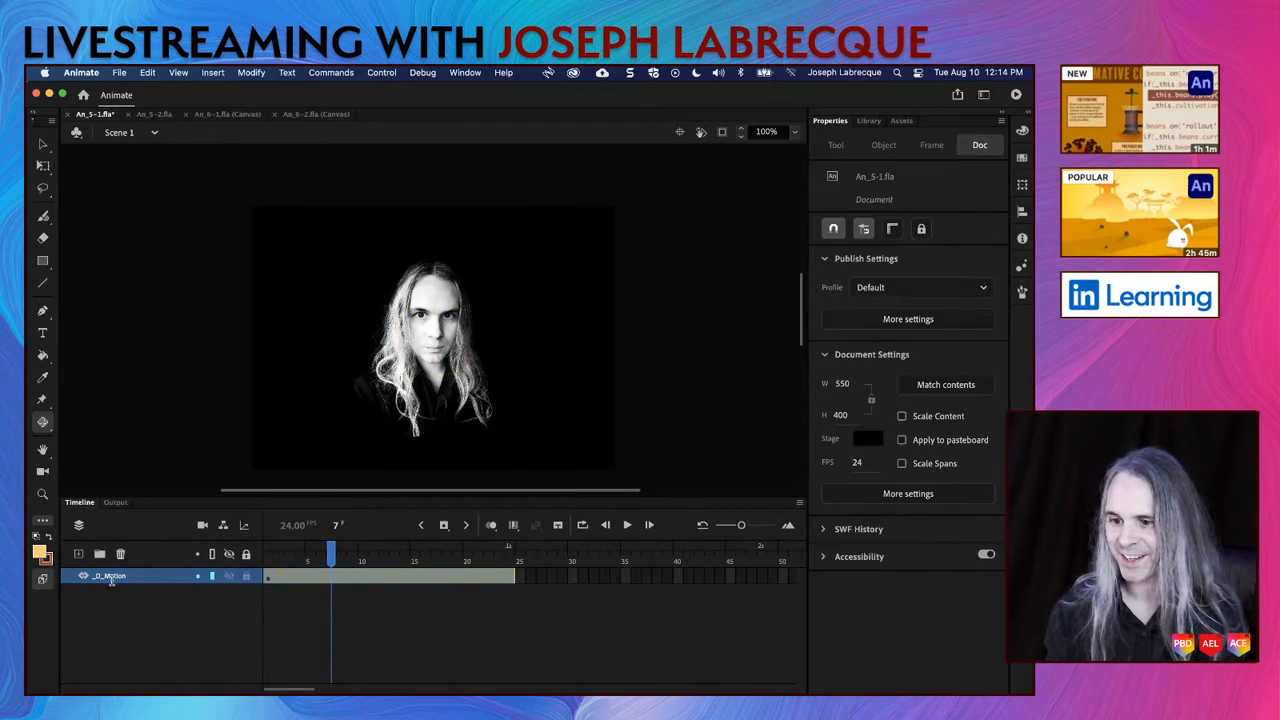
double_click(112, 580)
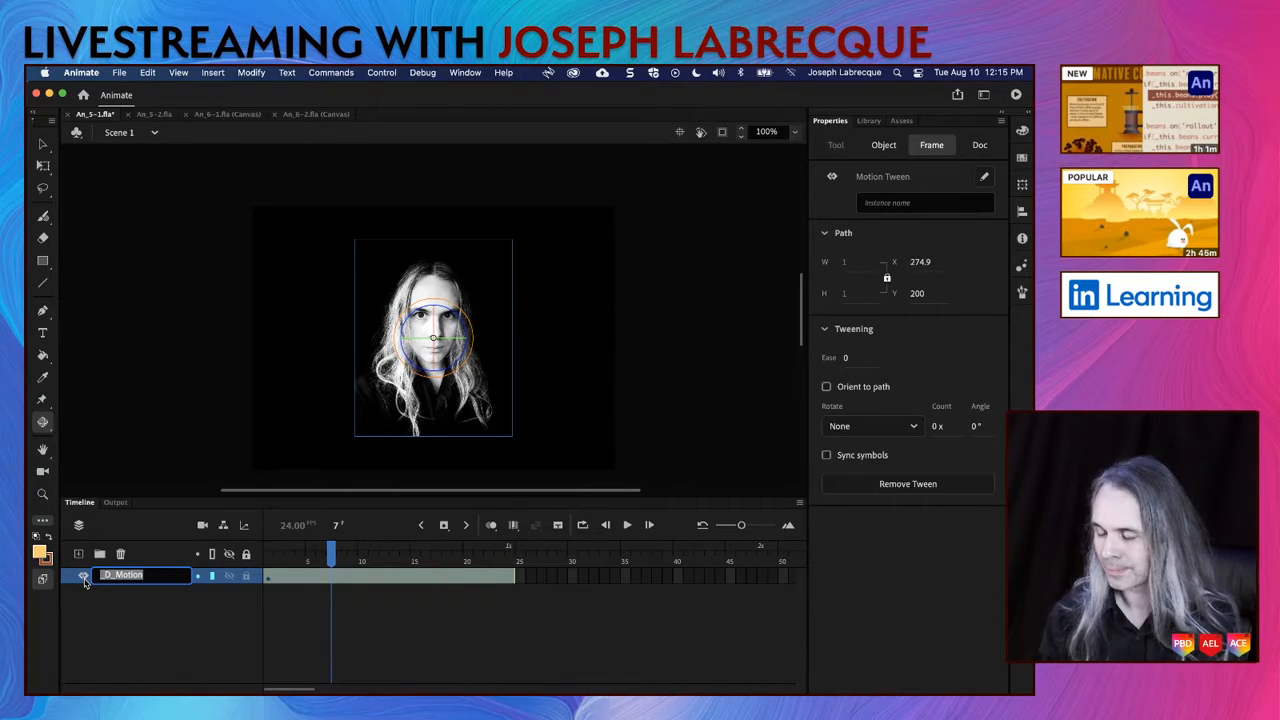
text(Three)
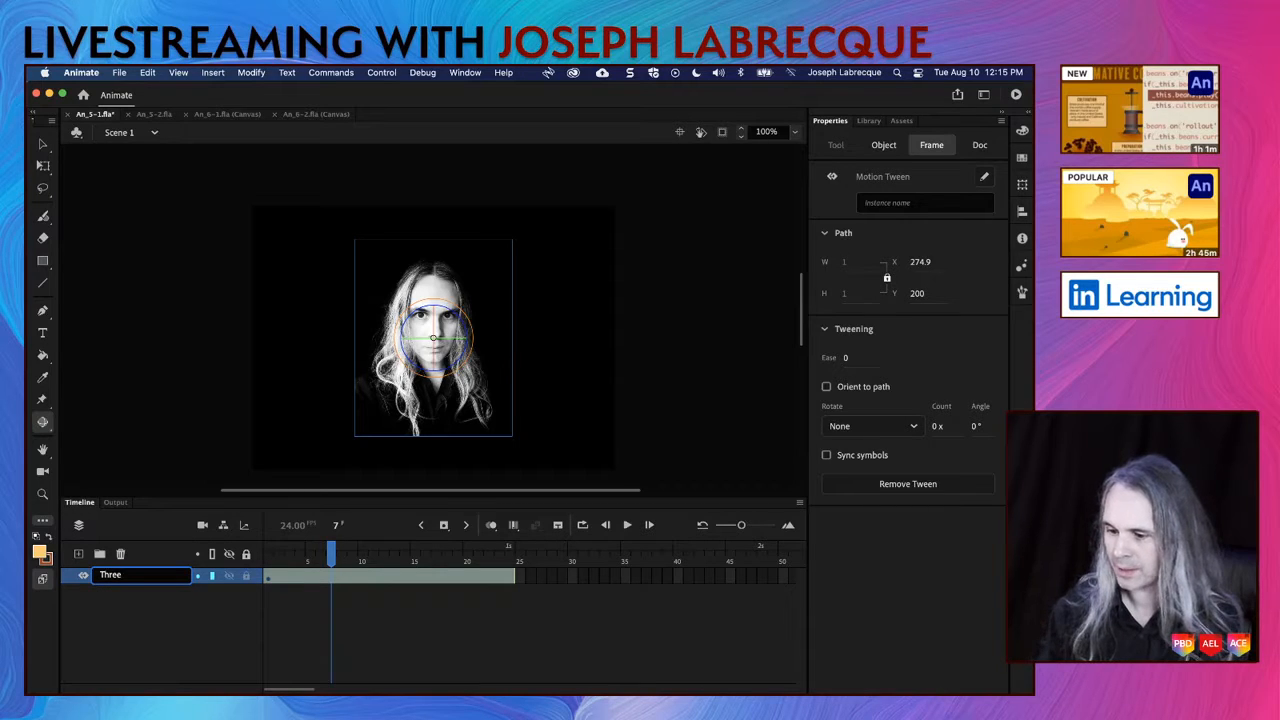
text(Dee)
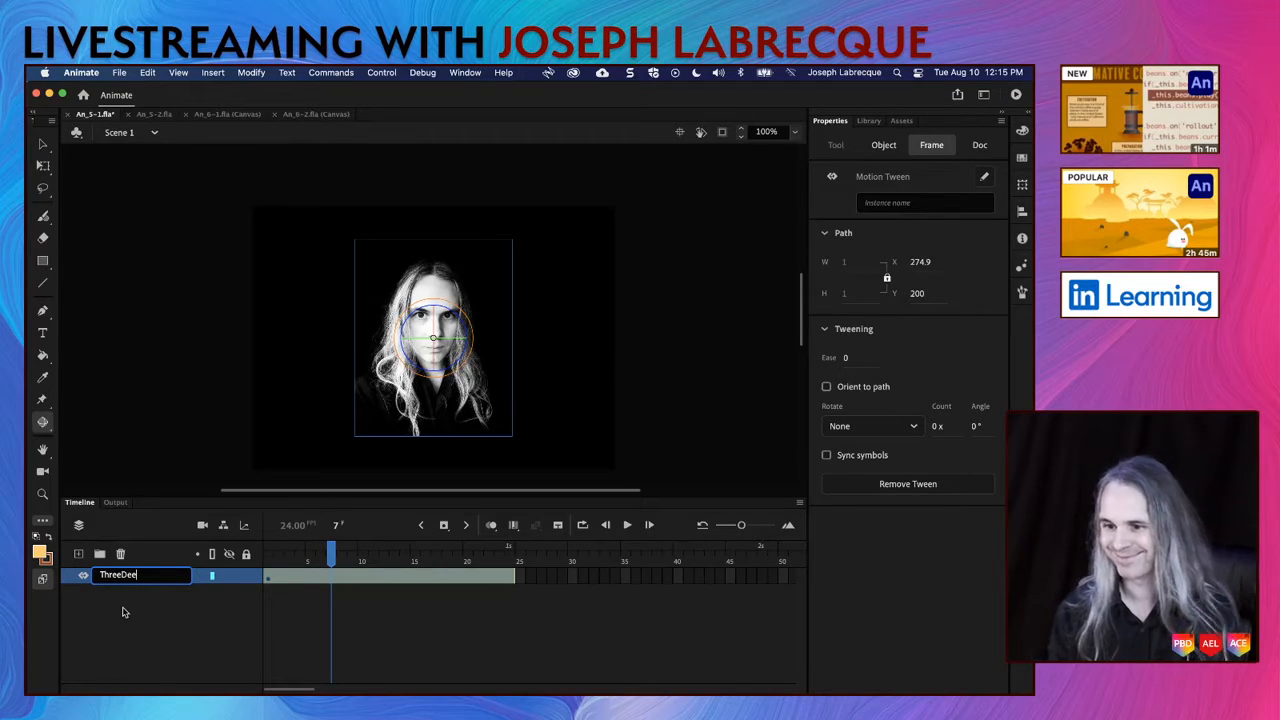
click(123, 612)
key(super+s)
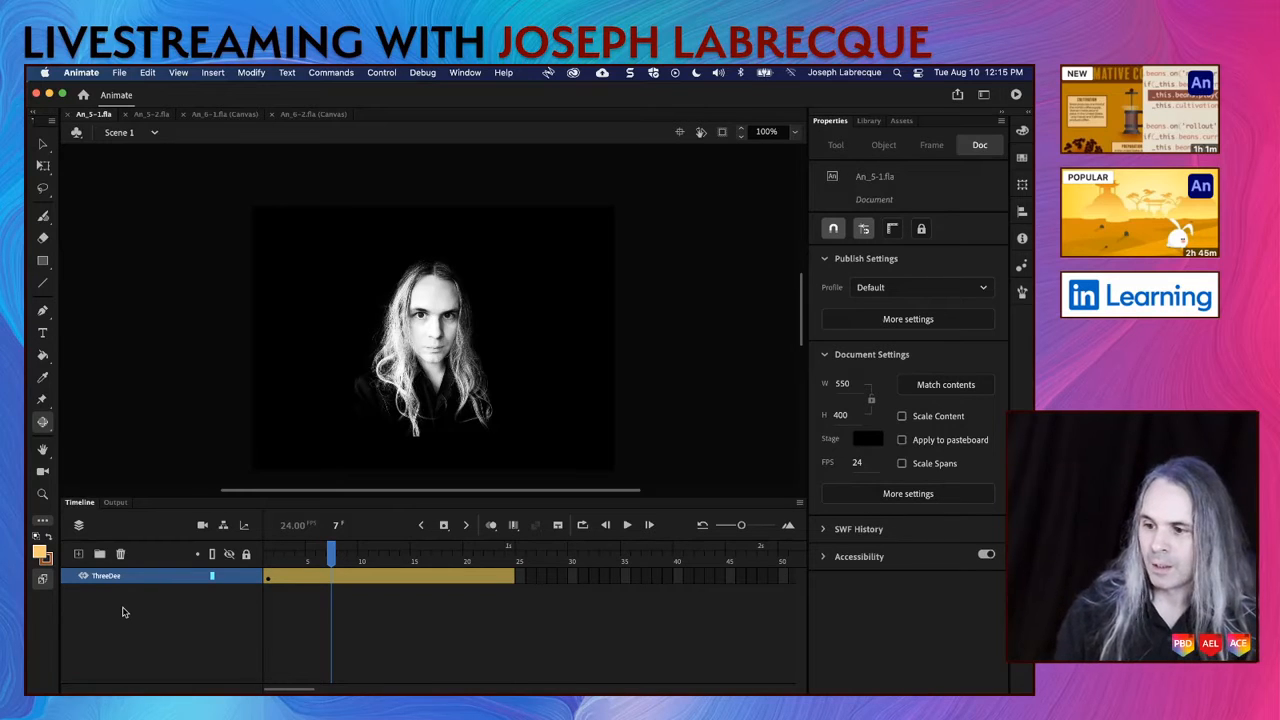
Step: Return to frame 1 of the tween and select the Portrait movie clip with the 3D Rotation tool
click(269, 561)
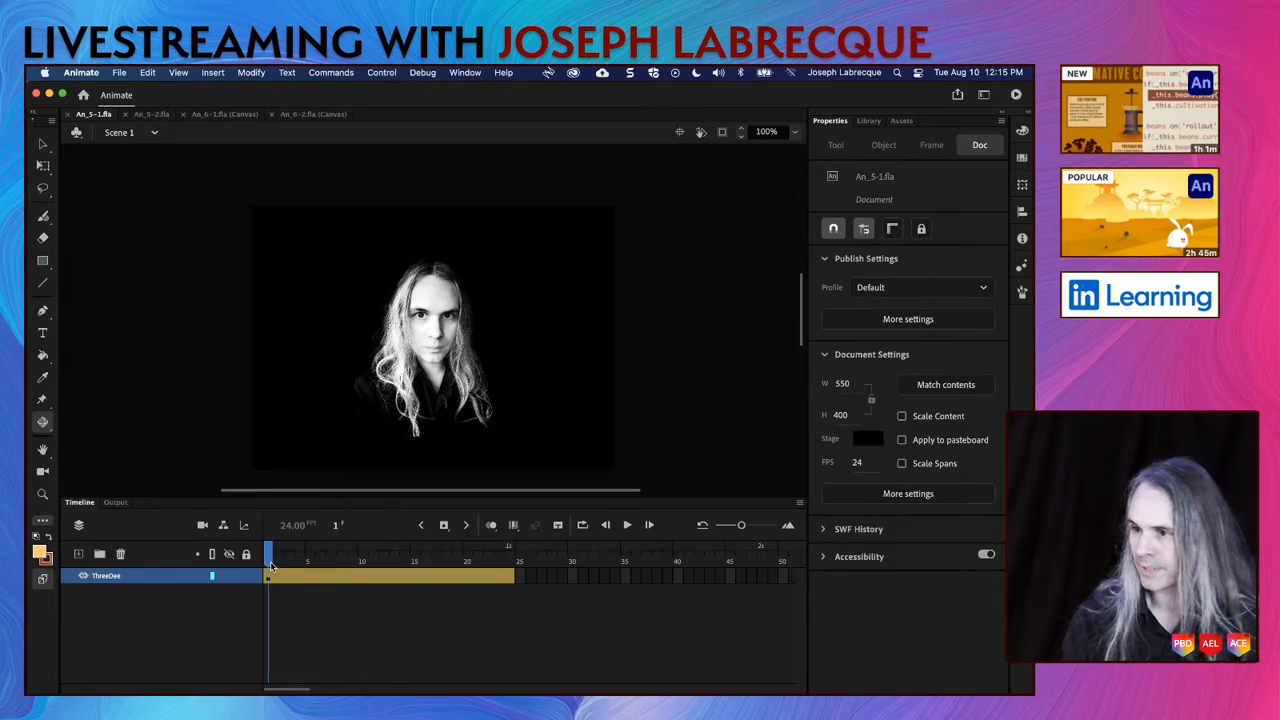
drag(270, 561, 234, 549)
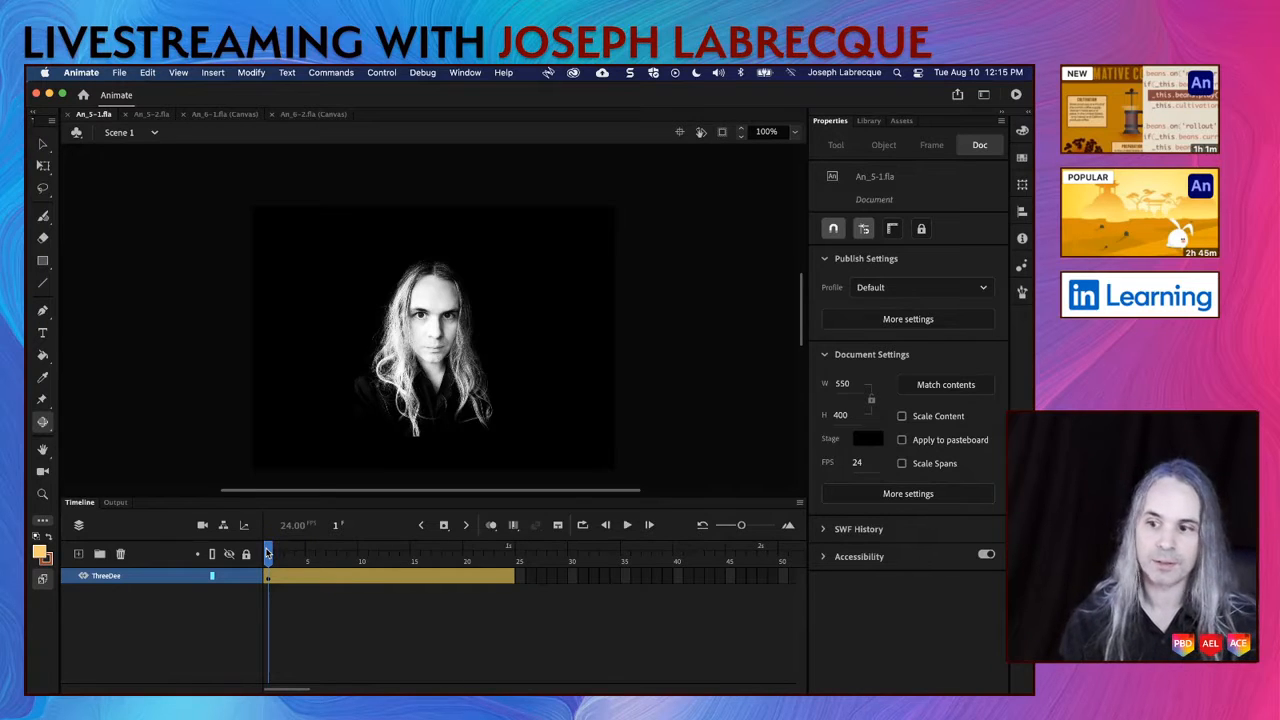
mouse_move(268, 556)
mouse_down()
mouse_move(528, 550)
mouse_move(268, 557)
mouse_up()
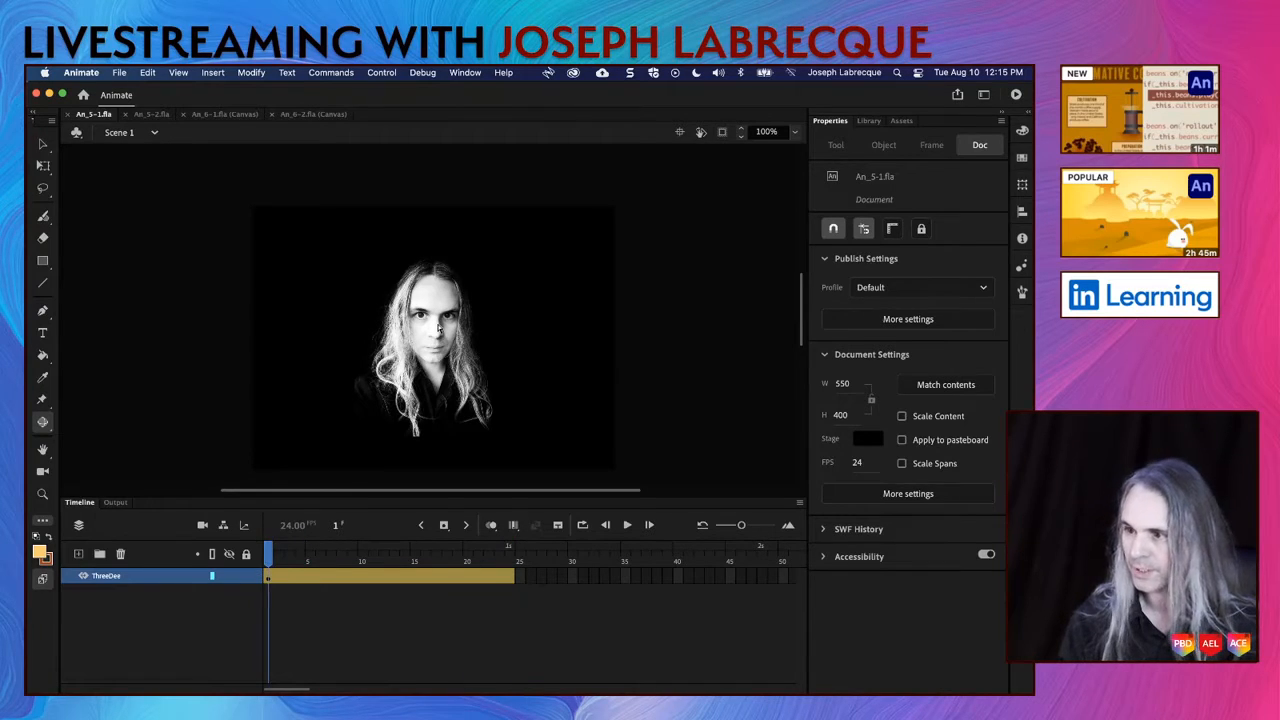
click(437, 327)
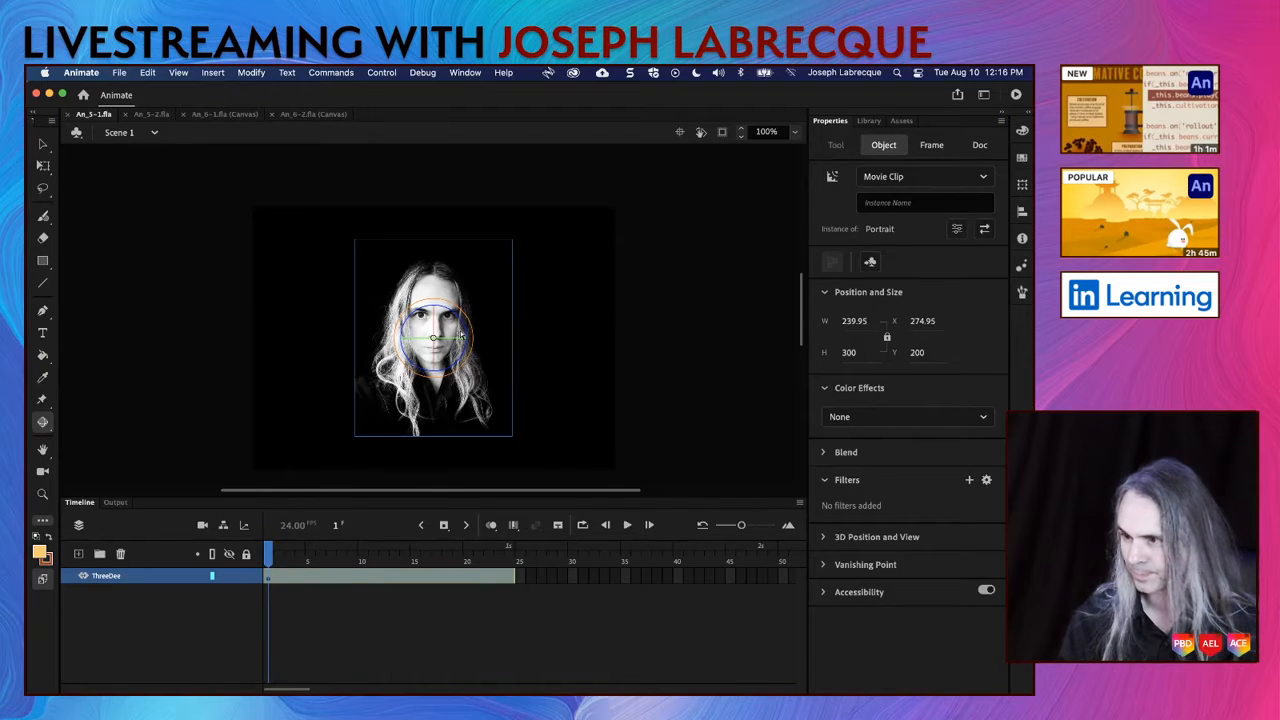
Step: Try 3D rotations of the Portrait movie clip about its different axes at frame 1 and undo them
mouse_move(456, 340)
mouse_down()
mouse_move(455, 292)
mouse_move(456, 357)
mouse_up()
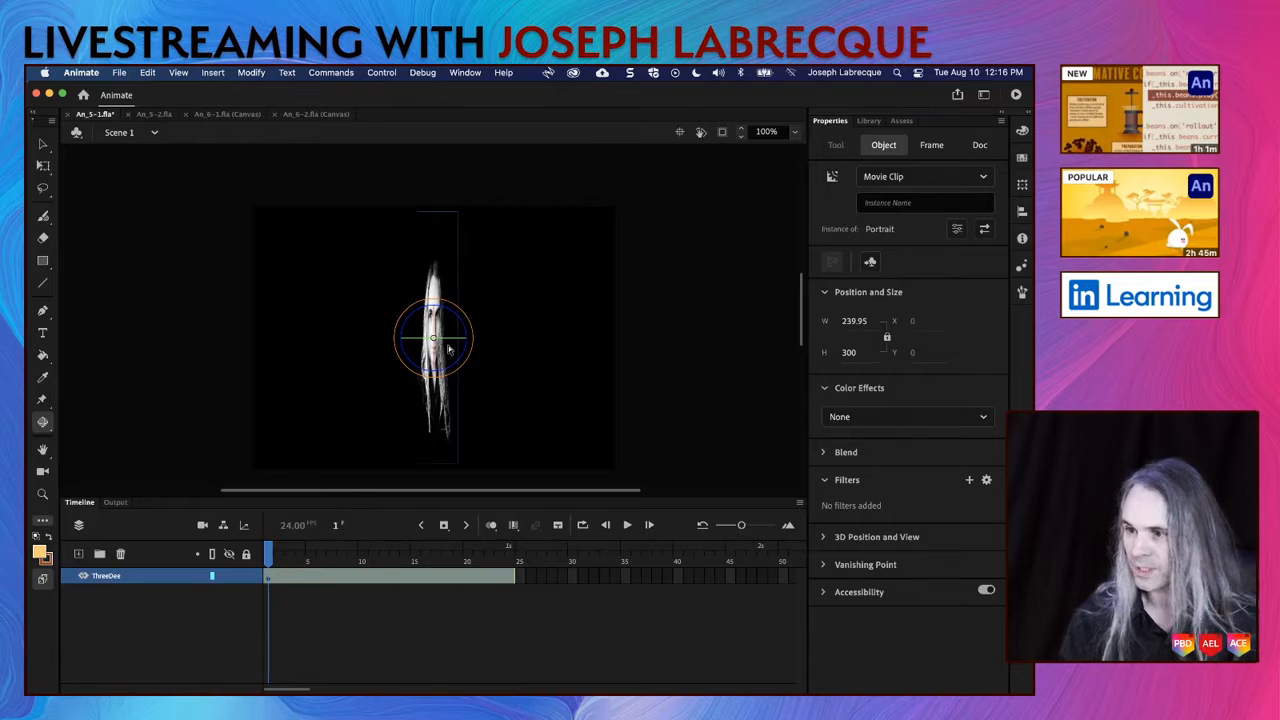
drag(449, 350, 450, 352)
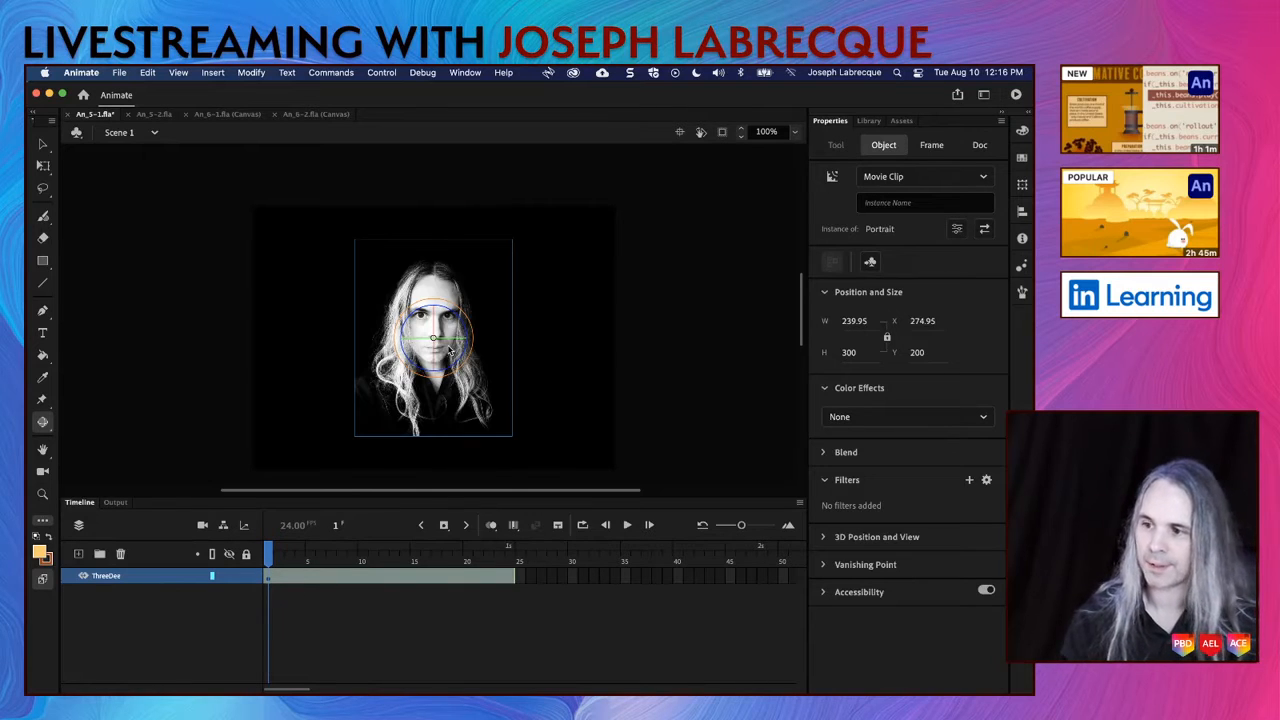
drag(437, 306, 410, 287)
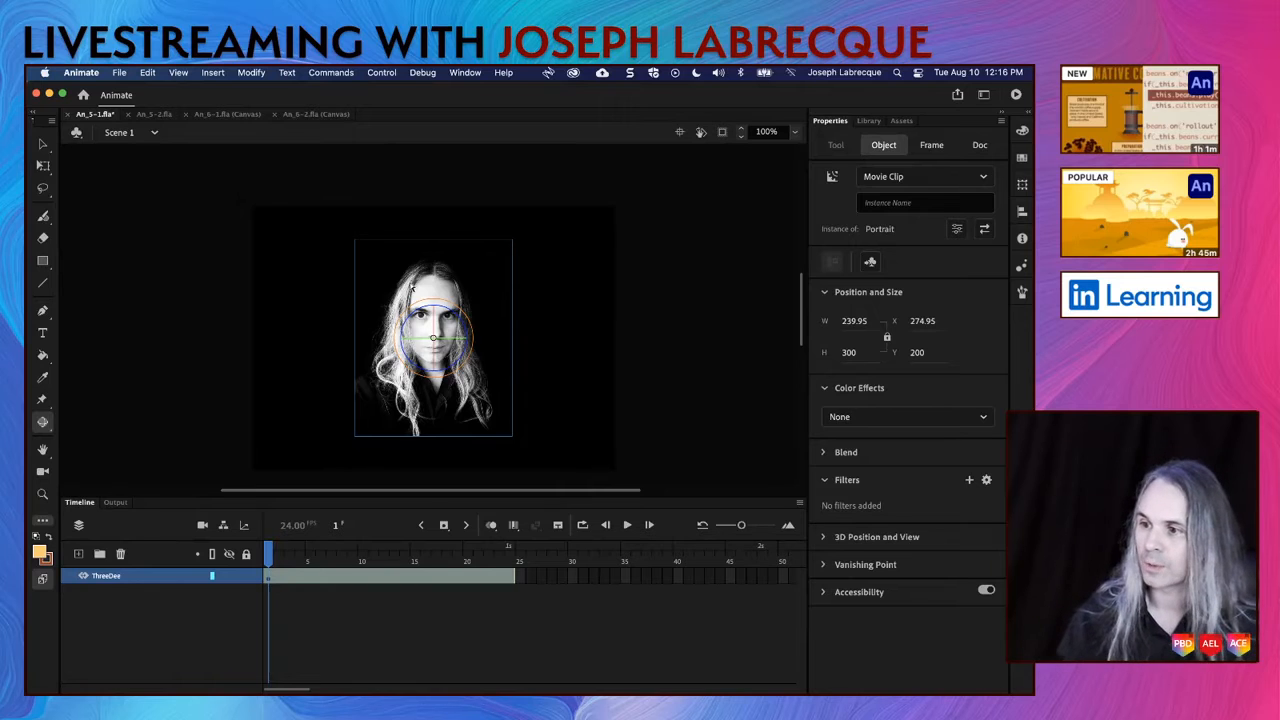
mouse_move(455, 318)
mouse_down()
mouse_move(476, 350)
mouse_move(445, 308)
mouse_move(416, 310)
mouse_move(449, 317)
mouse_up()
key(super+z)
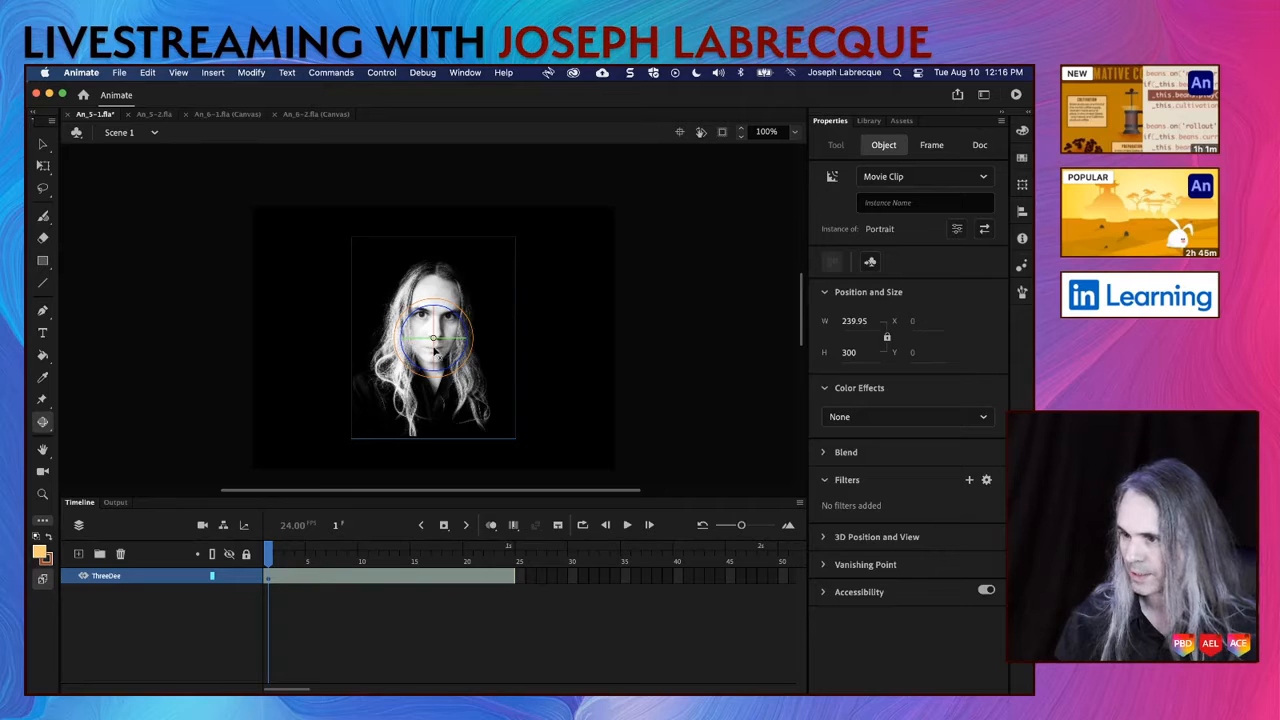
drag(449, 341, 484, 399)
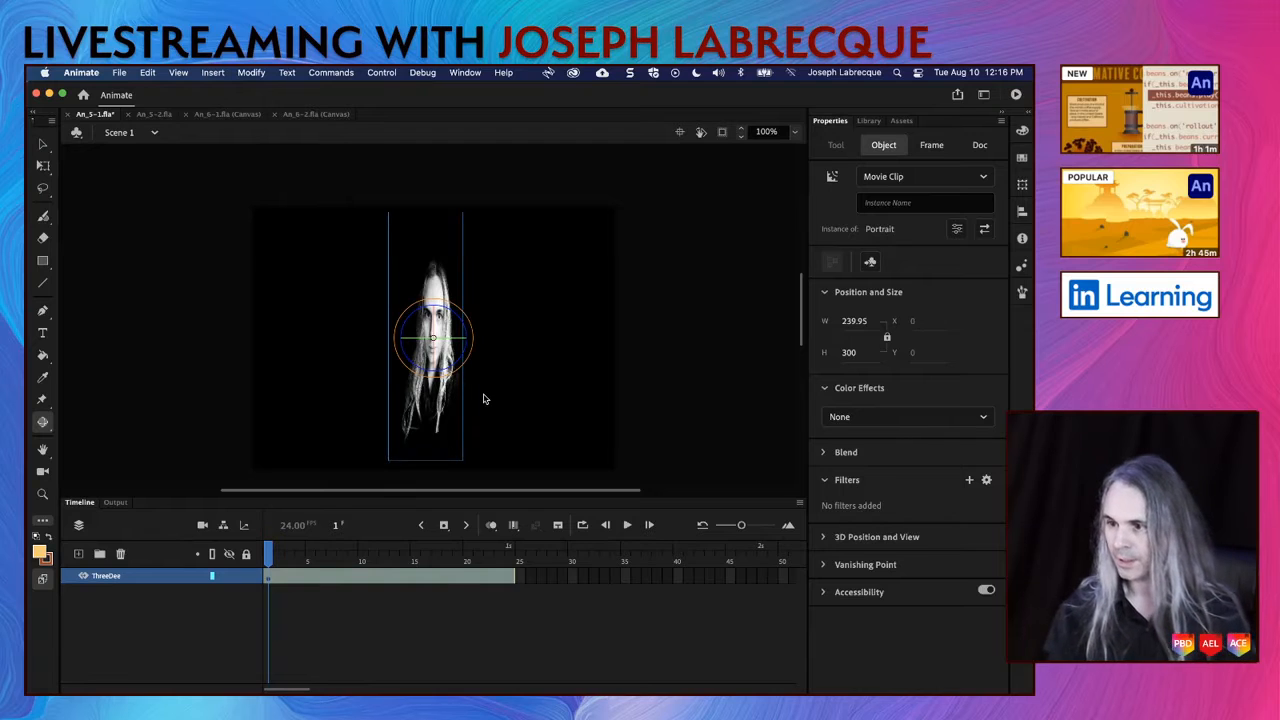
key(super+z)
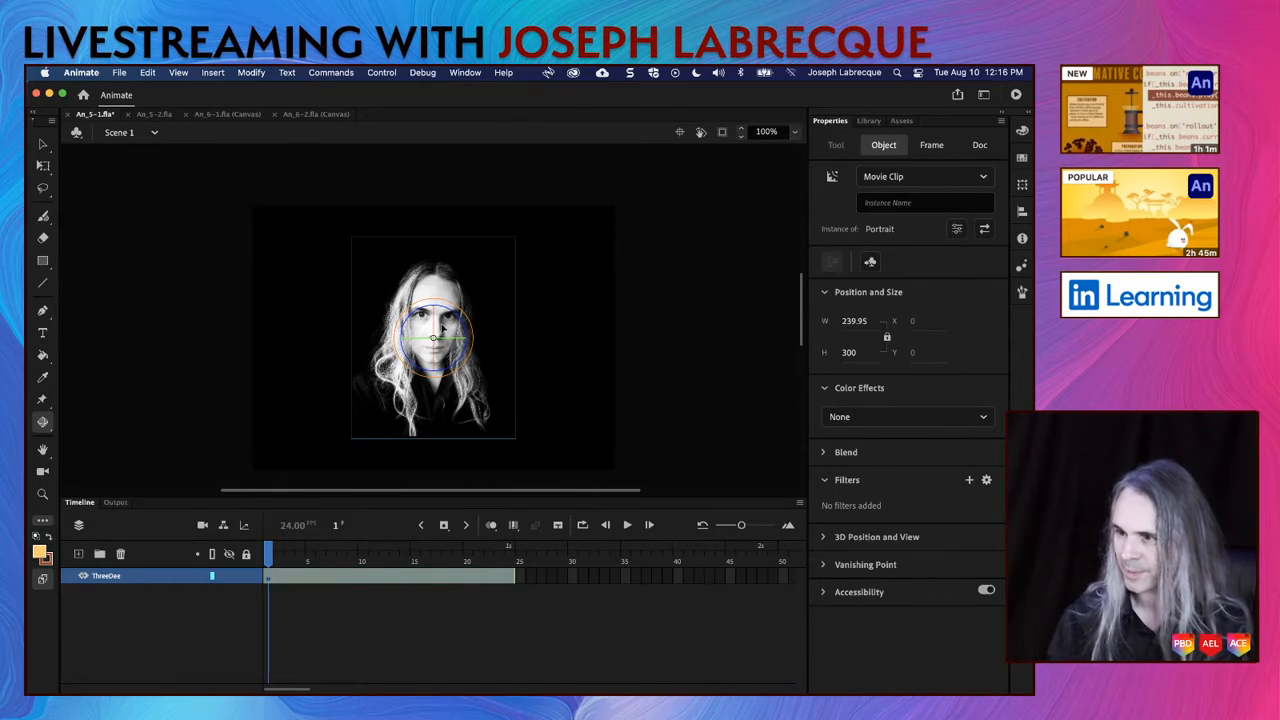
drag(453, 340, 459, 369)
key(super+z)
key(super+z)
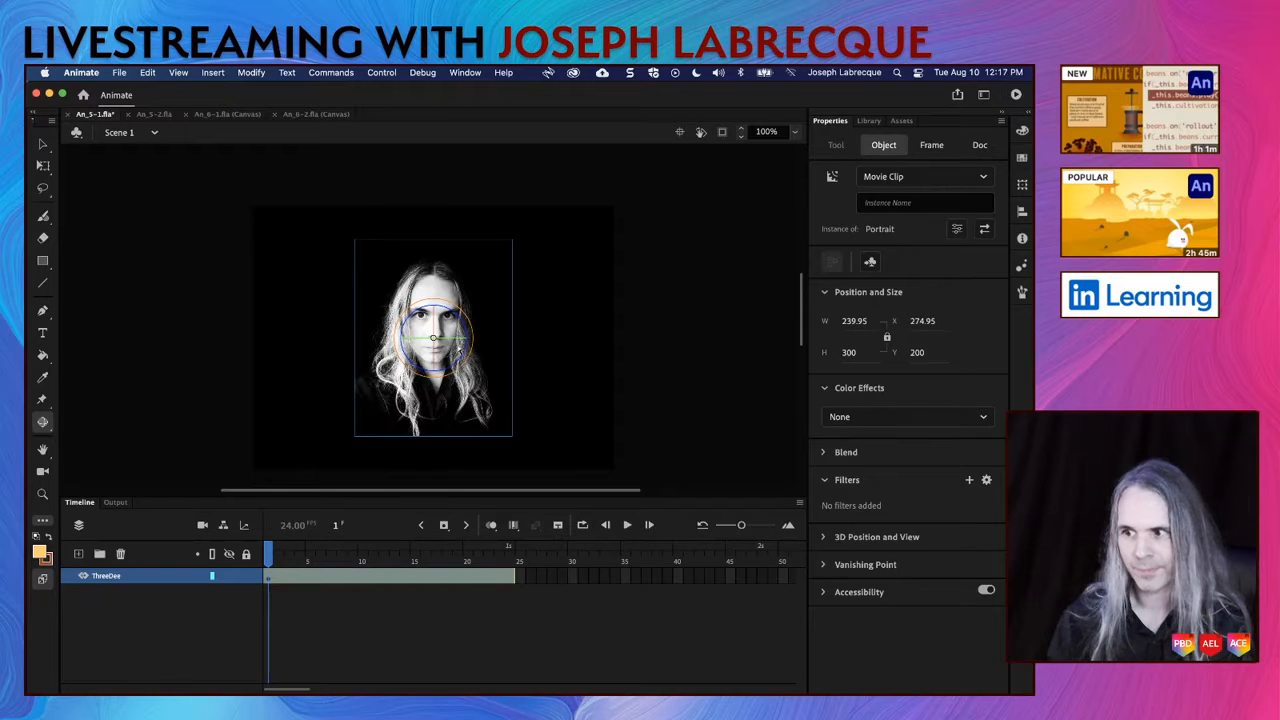
drag(456, 339, 449, 325)
key(super+z)
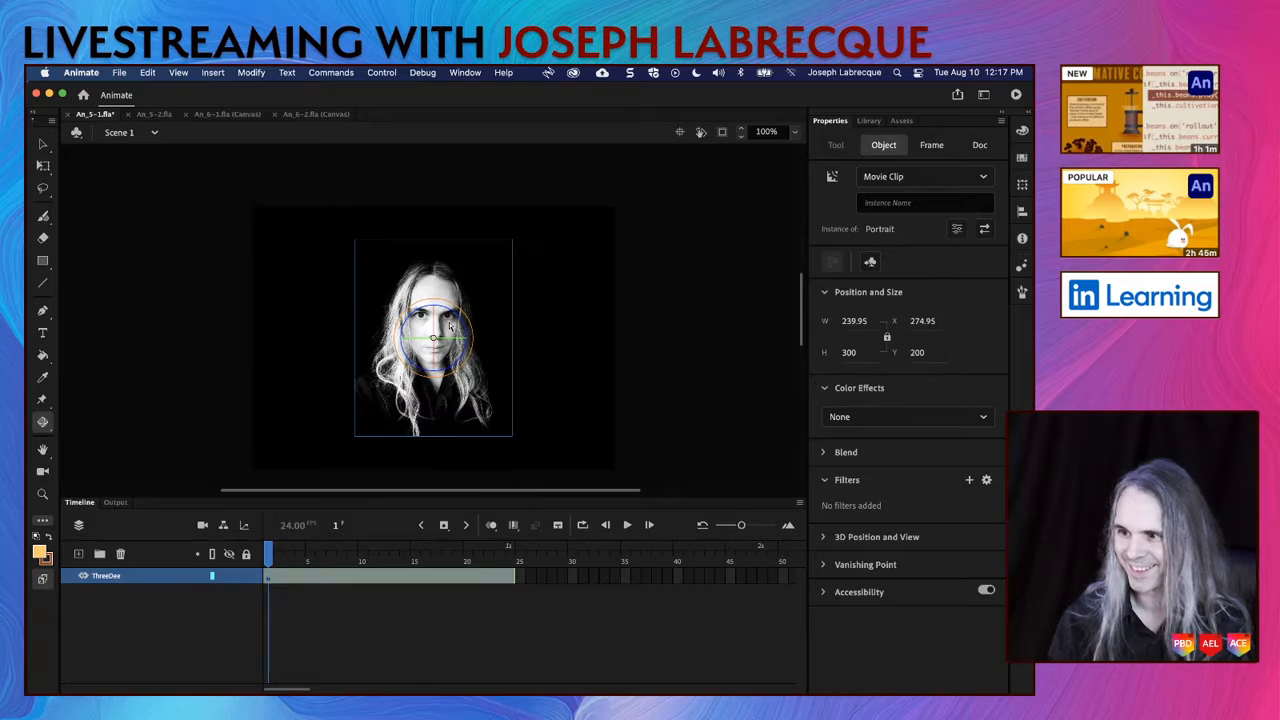
Step: Shift the Portrait movie clip horizontally to X 134.95 at frame 1, near the stage's left edge
click(44, 146)
key(shift+Left)
key(shift+Left)
key(shift+Left)
key(shift+Left)
key(shift+Left)
key(shift+Left)
key(shift+Left)
key(shift+Left)
key(shift+Left)
key(shift+Left)
key(shift+Left)
key(shift+Left)
key(shift+Left)
key(shift+Left)
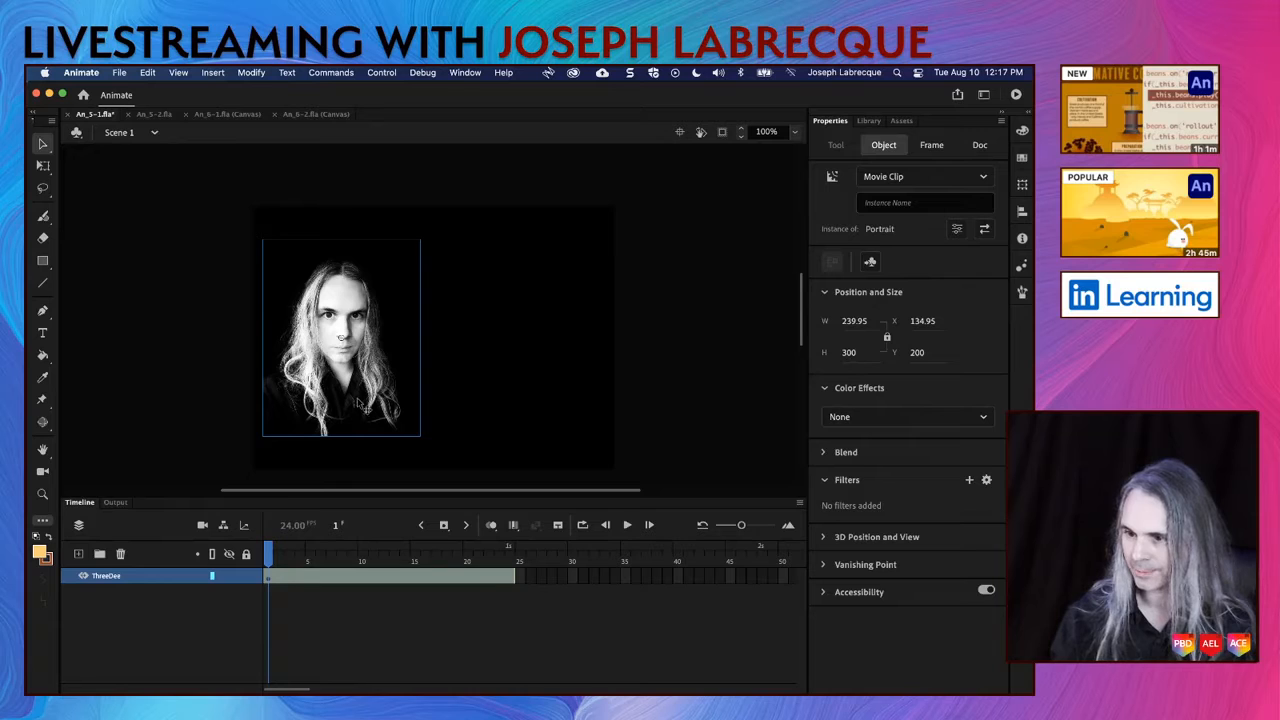
Step: At frame 24, shift the Portrait movie clip horizontally to X 414.95, near the stage's right edge
click(510, 562)
click(375, 344)
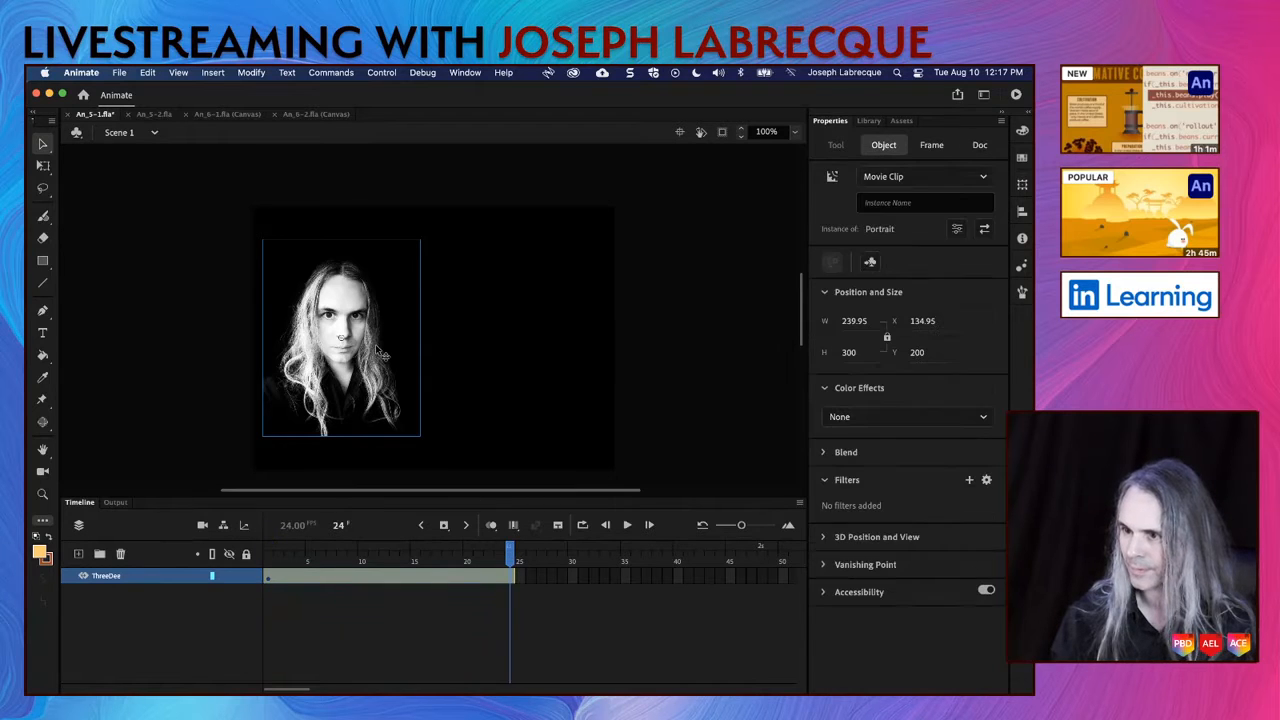
key(shift+Right)
key(shift+Right)
key(shift+Right)
key(shift+Right)
key(shift+Right)
key(shift+Right)
key(shift+Right)
key(shift+Right)
key(shift+Right)
key(shift+Right)
key(shift+Right)
key(shift+Right)
key(shift+Right)
key(shift+Right)
key(shift+Right)
key(shift+Right)
key(shift+Right)
key(shift+Right)
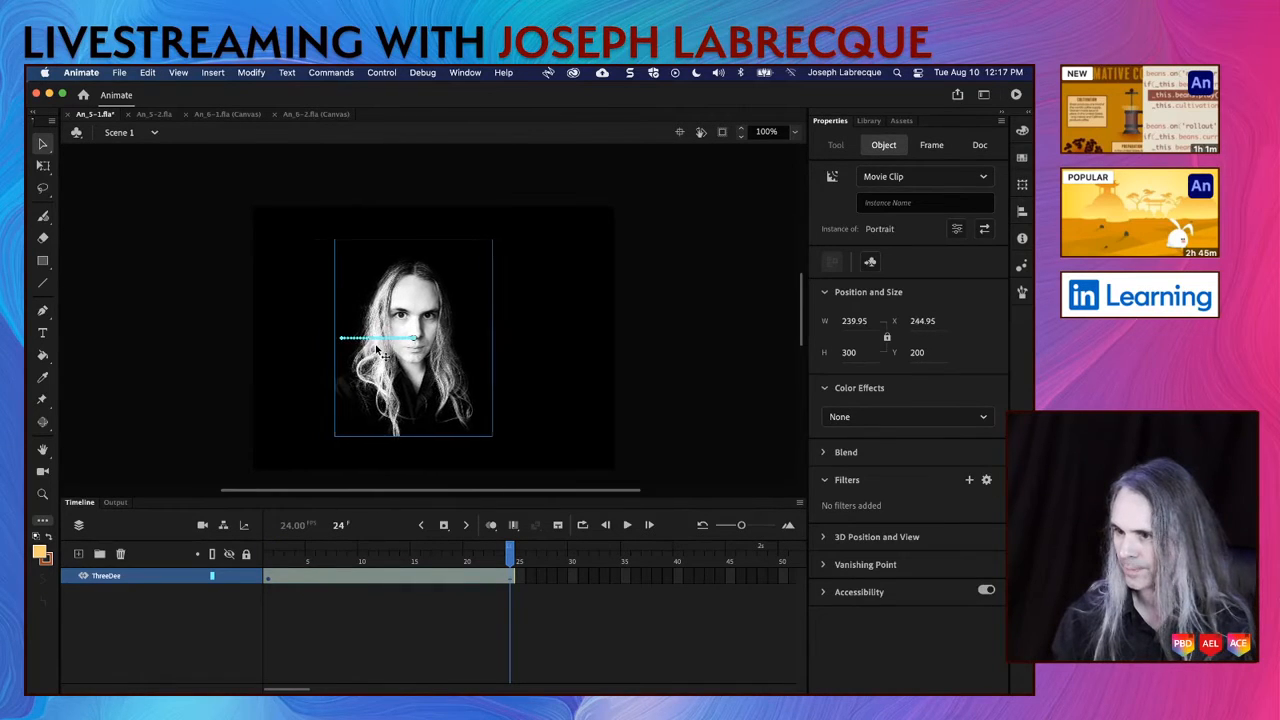
key(shift+Right)
key(shift+Right)
key(shift+Right)
key(shift+Right)
key(shift+Right)
key(shift+Right)
key(shift+Right)
key(shift+Right)
key(shift+Right)
key(shift+Right)
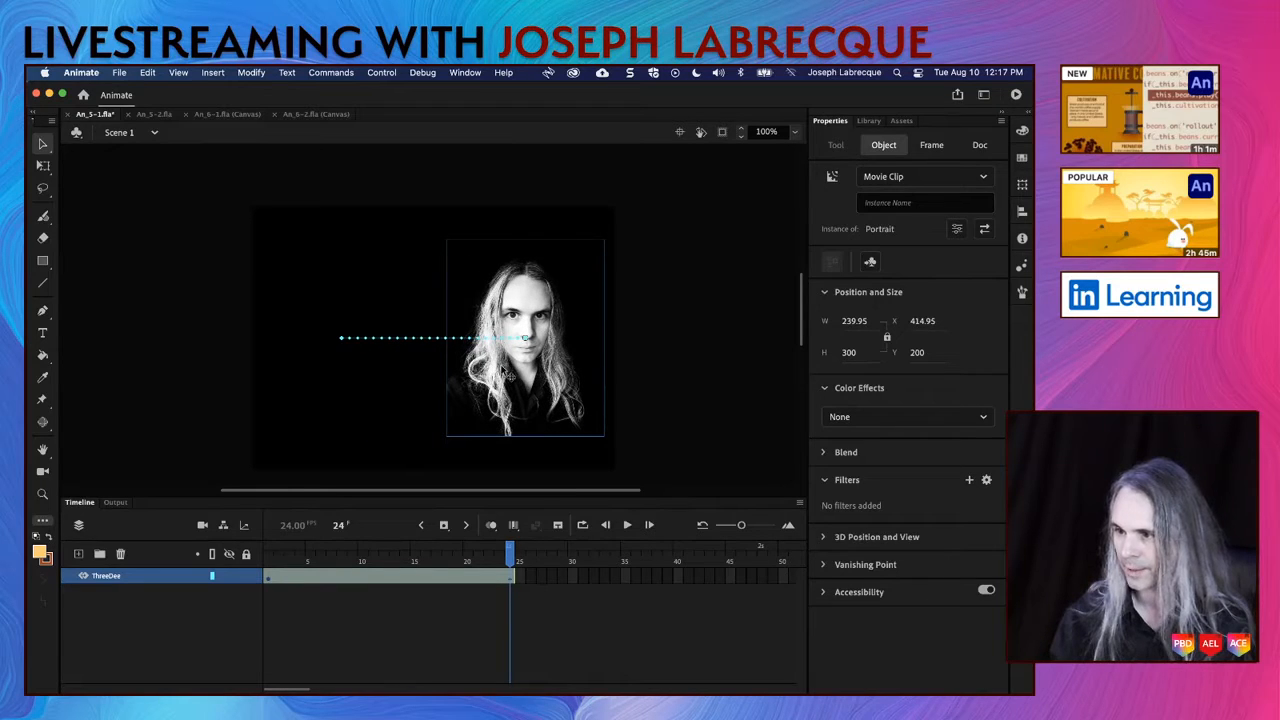
Step: Rotate the Portrait in 3D about its vertical axis, slightly at frame 24 and strongly at frame 1
click(42, 421)
mouse_move(543, 340)
mouse_down()
mouse_move(541, 368)
mouse_move(547, 340)
mouse_up()
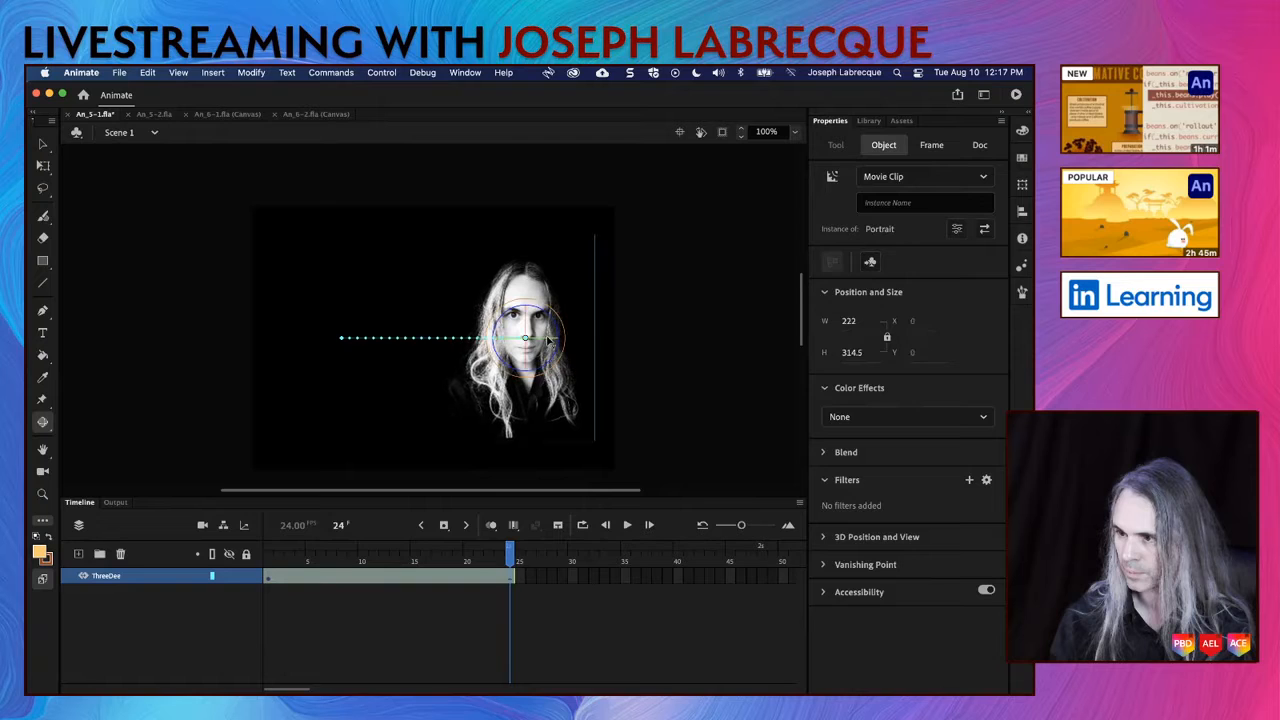
drag(512, 557, 248, 545)
mouse_move(326, 337)
mouse_down()
mouse_move(325, 324)
mouse_move(340, 378)
mouse_move(324, 329)
mouse_up()
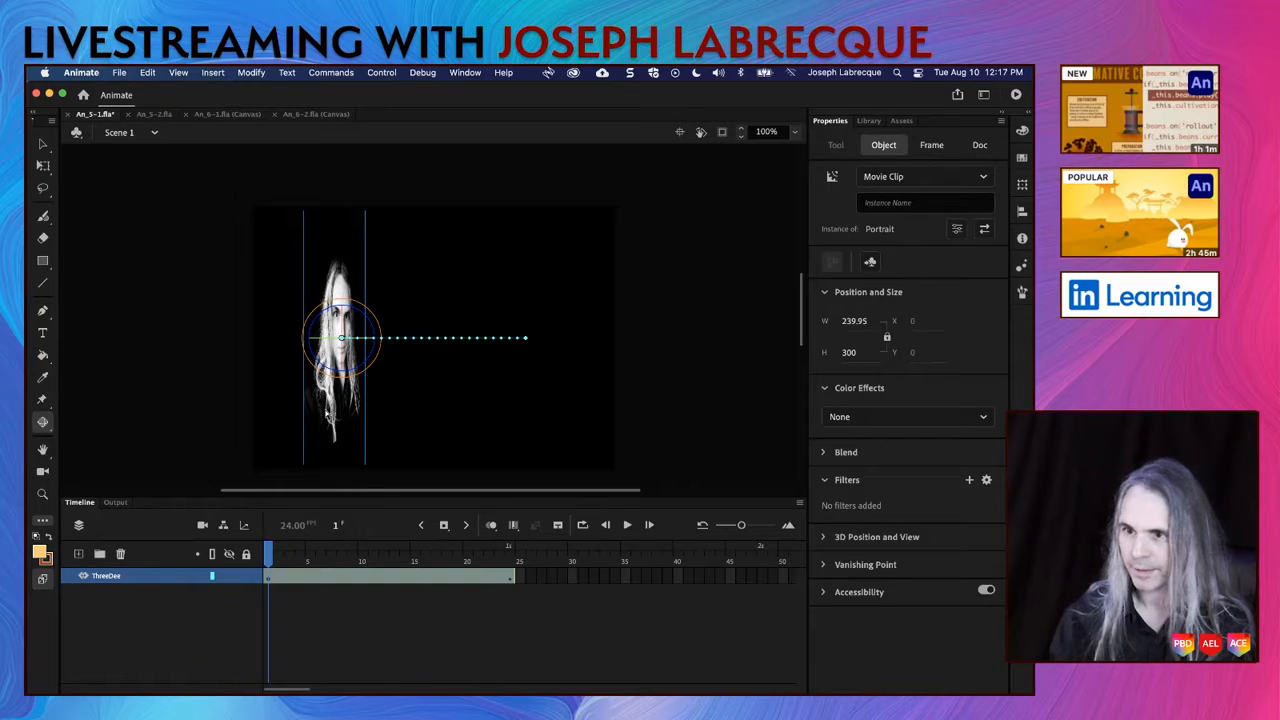
Step: Move the rotated Portrait movie clip at frame 1 completely off the left side of the stage
click(43, 144)
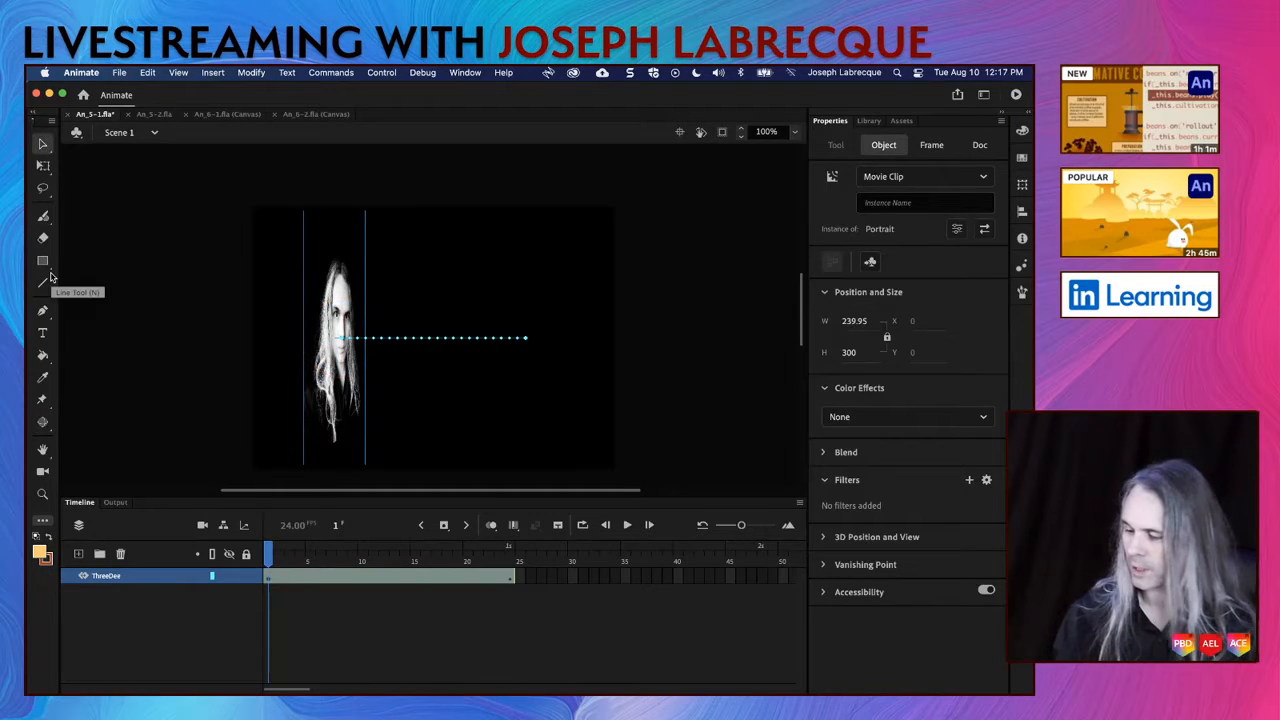
key(shift+Left)
key(shift+Left)
key(shift+Left)
key(shift+Left)
key(shift+Left)
key(shift+Left)
key(shift+Left)
key(shift+Left)
key(shift+Left)
key(shift+Left)
key(shift+Left)
key(shift+Left)
key(shift+Left)
key(shift+Left)
key(shift+Left)
key(shift+Left)
key(shift+Left)
key(shift+Left)
key(shift+Left)
key(shift+Left)
key(shift+Left)
key(shift+Left)
key(shift+Left)
key(shift+Left)
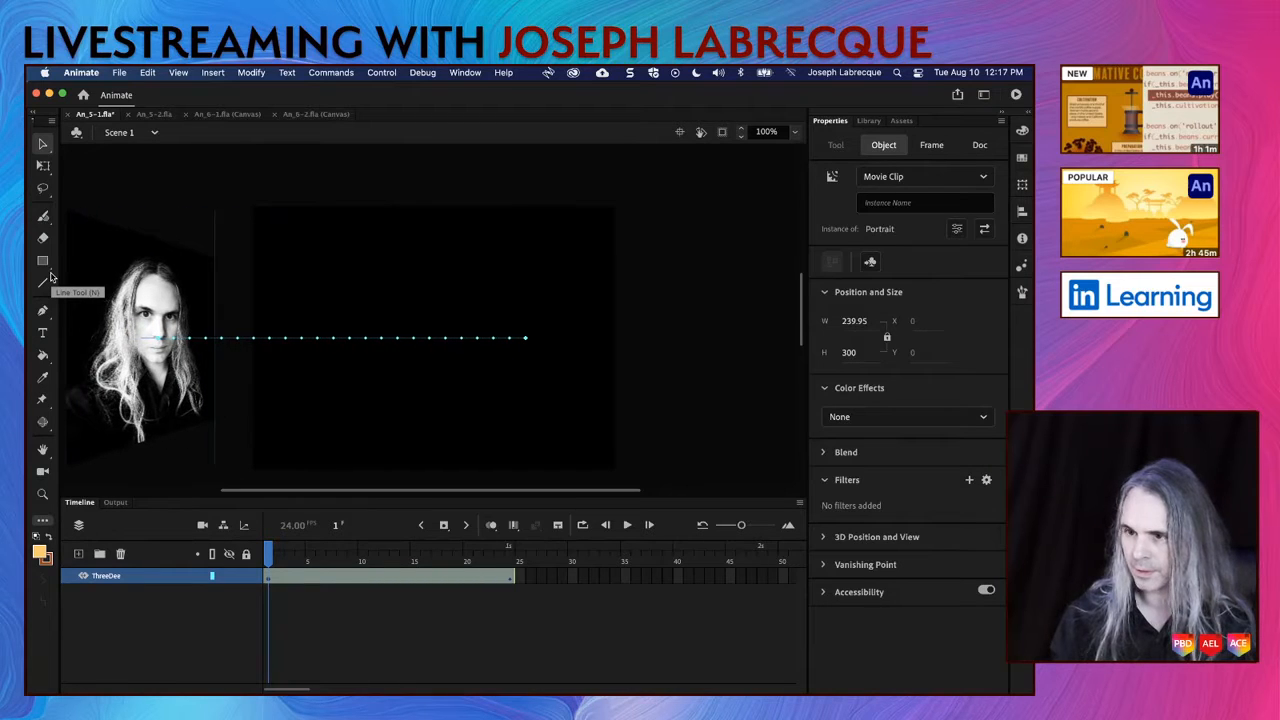
Step: Play the tween from frame 1 to preview the 3D motion and save the document
mouse_move(268, 552)
mouse_down()
mouse_move(514, 553)
mouse_move(266, 553)
mouse_up()
key(Return)
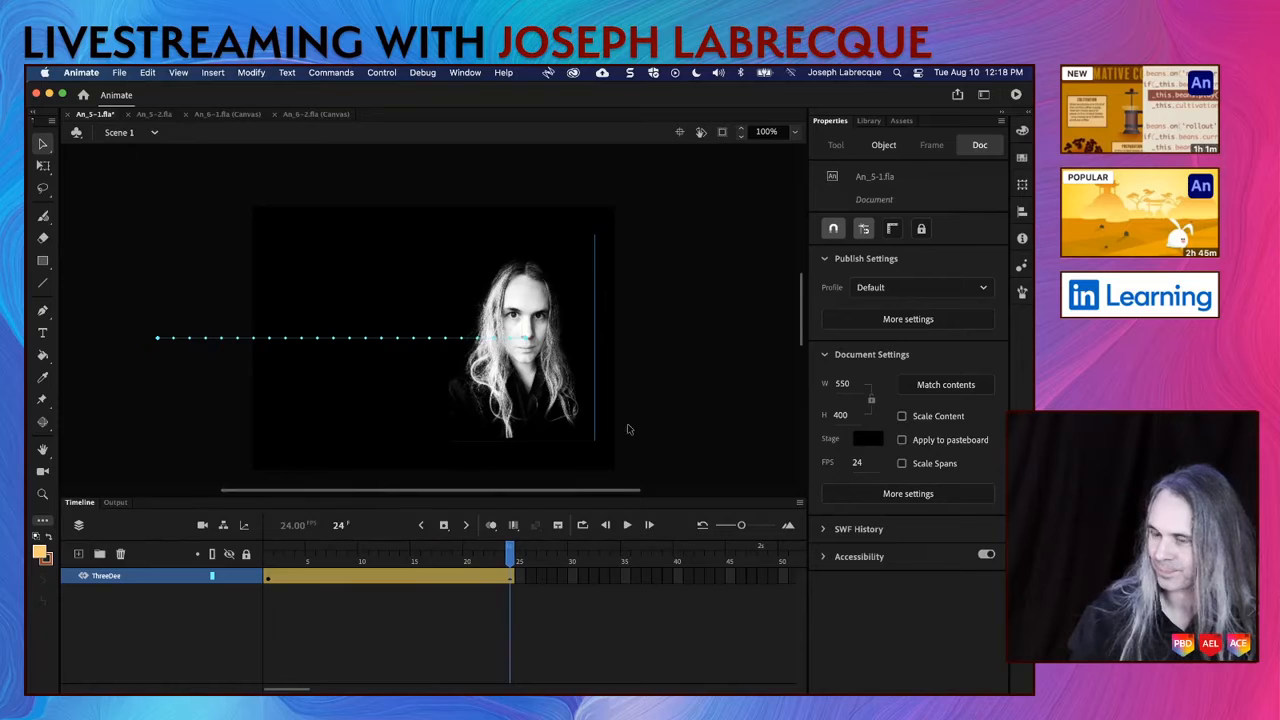
click(143, 244)
key(super+s)
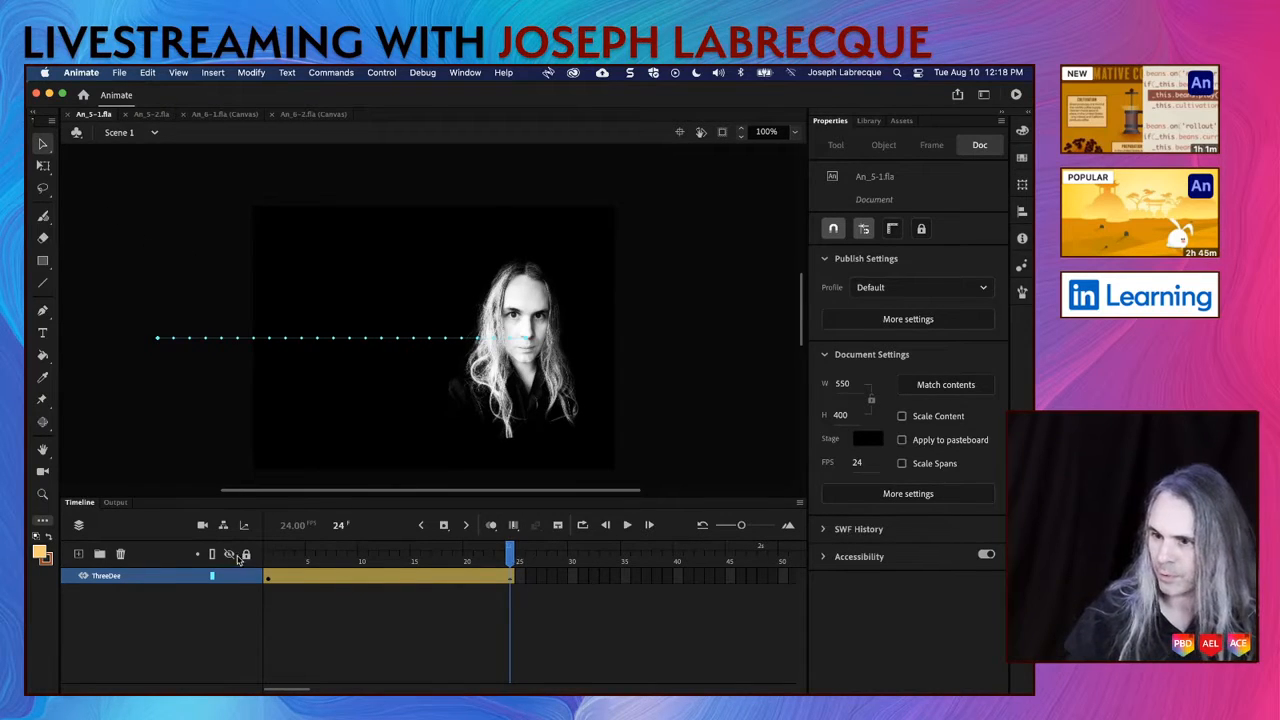
Step: Inspect the Portrait's starting pose at frame 1 and scrub through the tween to check its 3D motion
click(267, 563)
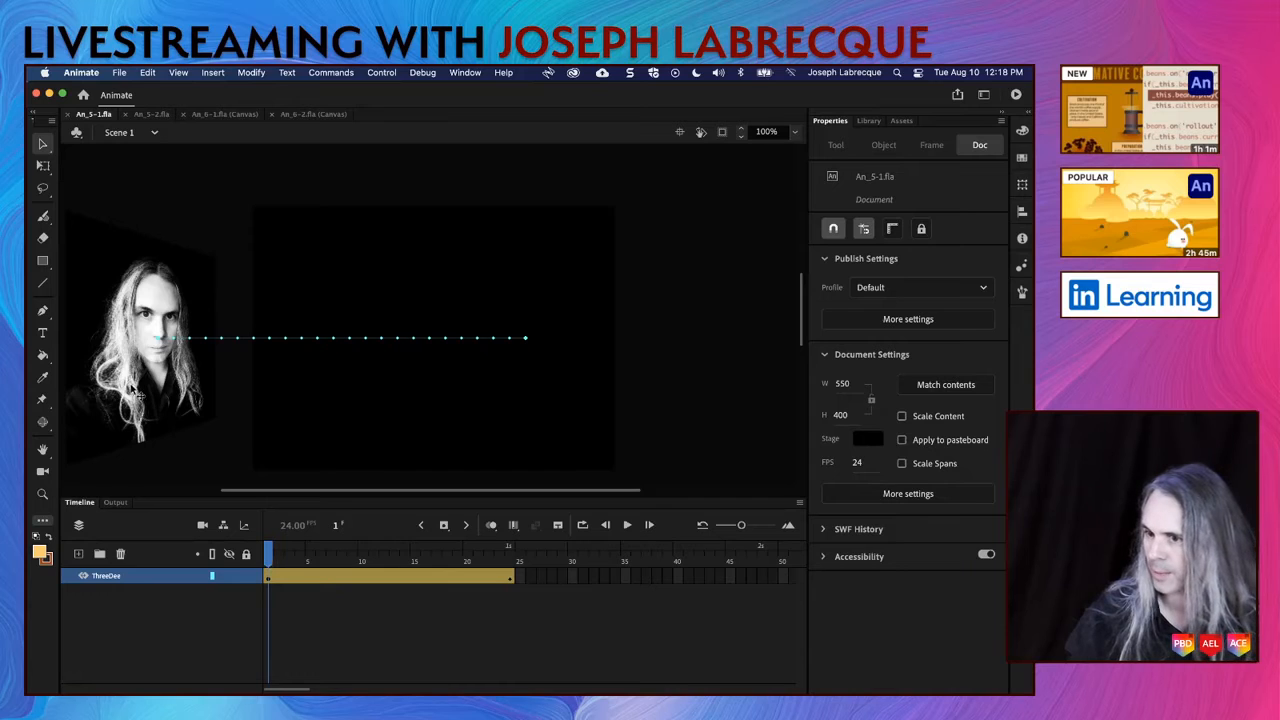
click(188, 410)
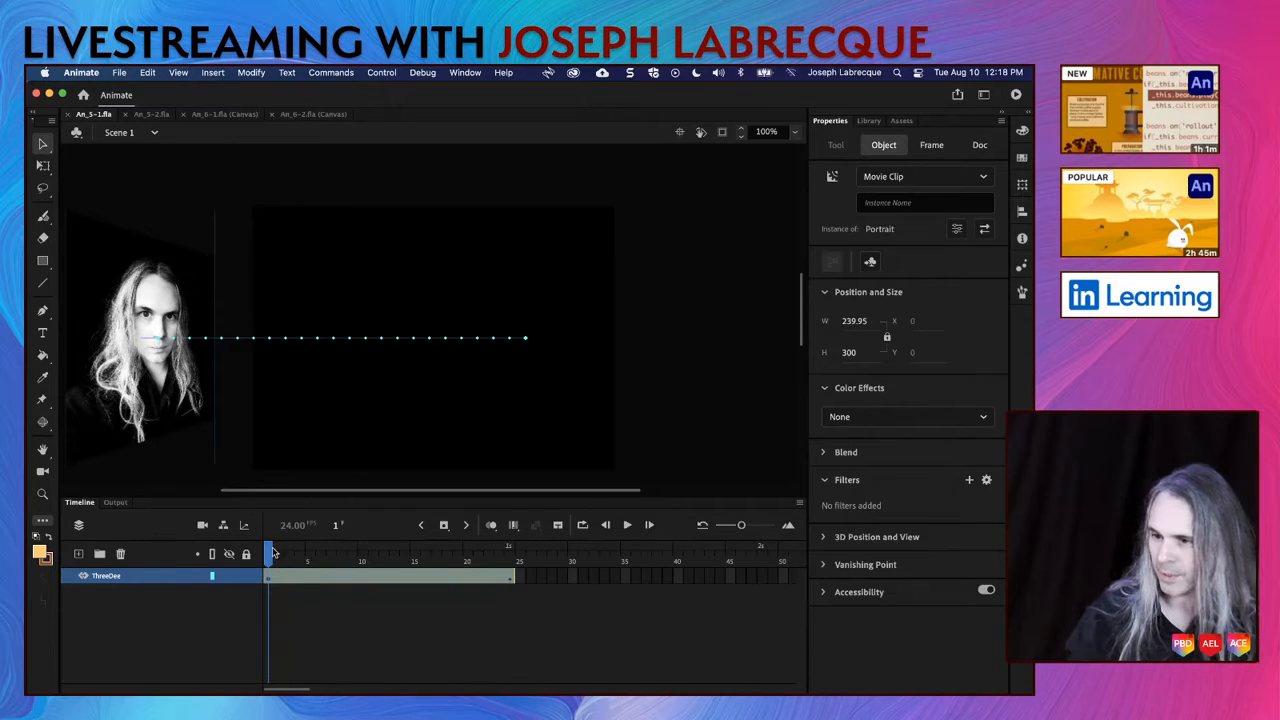
mouse_move(268, 553)
mouse_down()
mouse_move(491, 577)
mouse_move(264, 553)
mouse_up()
click(597, 375)
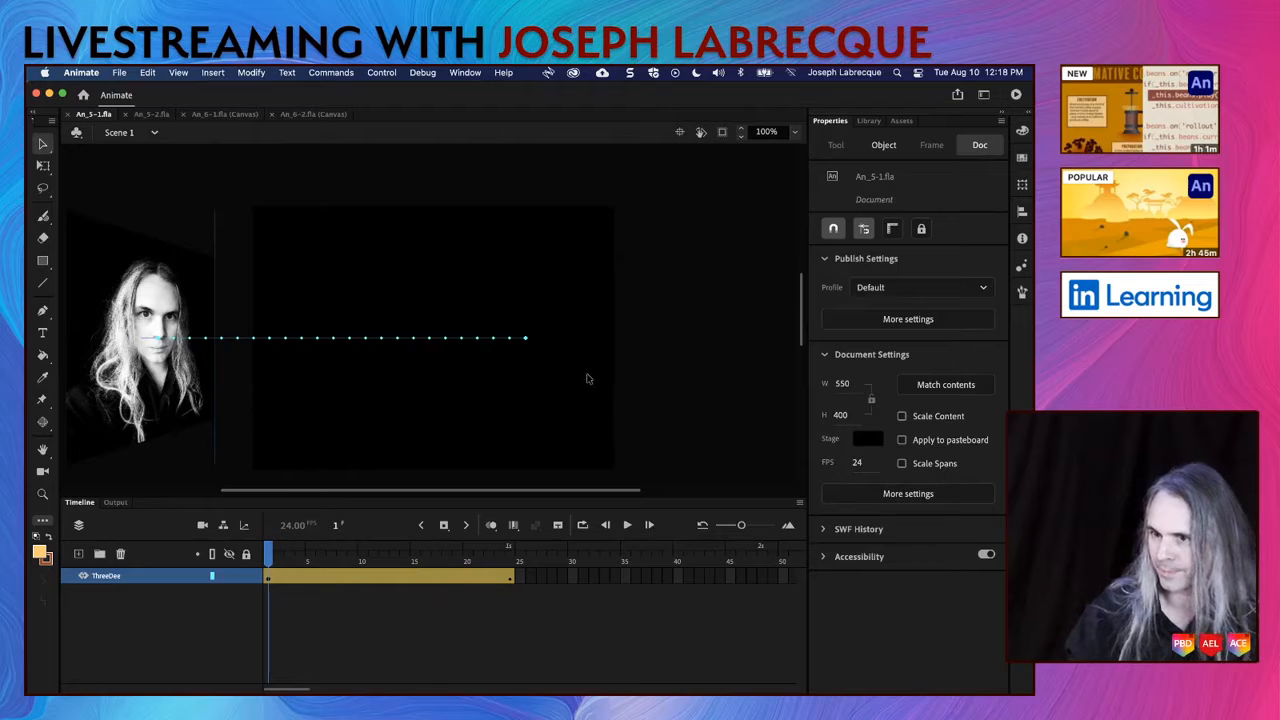
Step: Play the Portrait's 3D tween and scrub from about frame 5 through frame 24 to review the motion
key(Return)
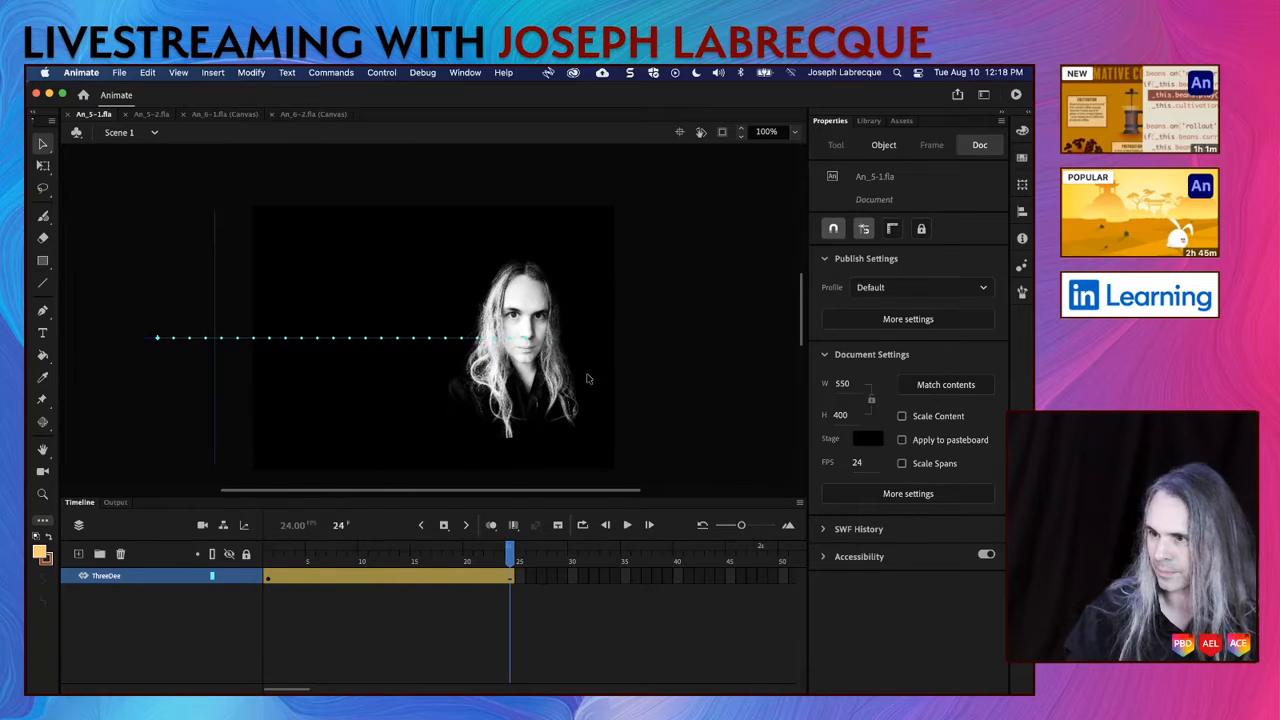
click(311, 561)
drag(310, 562, 556, 540)
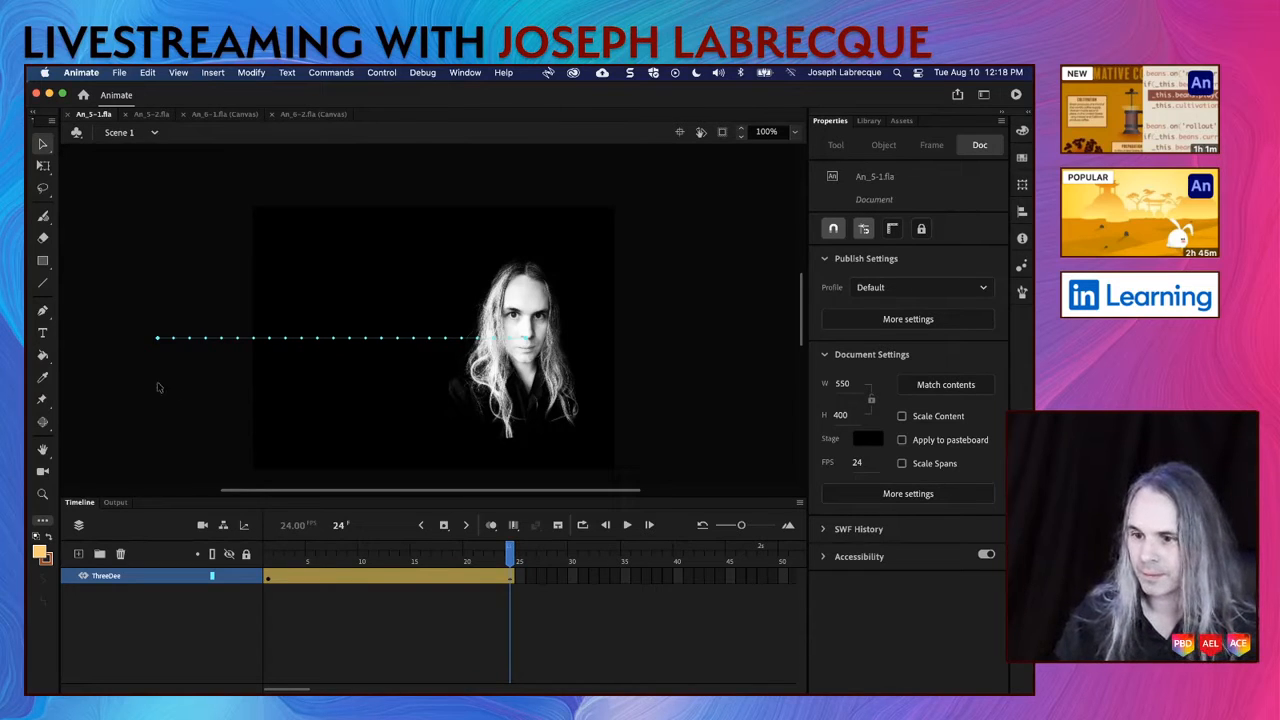
Step: Reset the fill and stroke colours to give a white fill, and add a layer named Message above ThreeDee
click(39, 538)
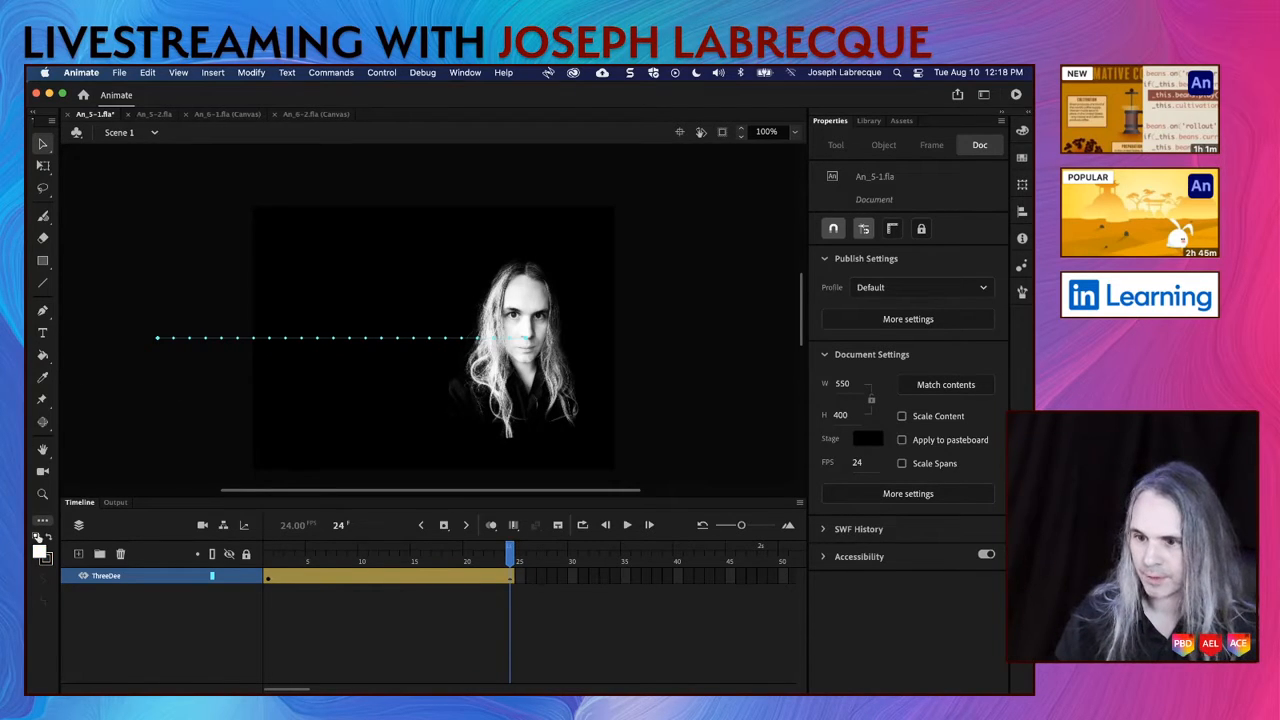
click(42, 334)
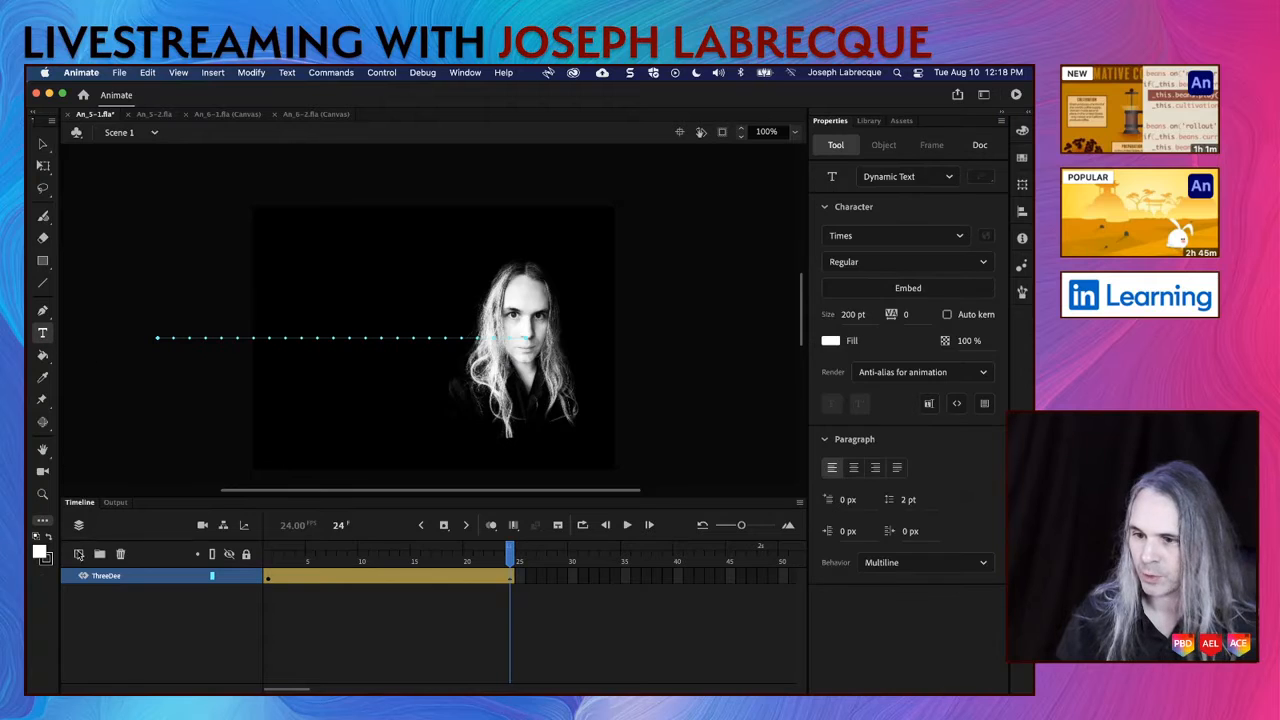
click(78, 554)
double_click(98, 578)
text(Message)
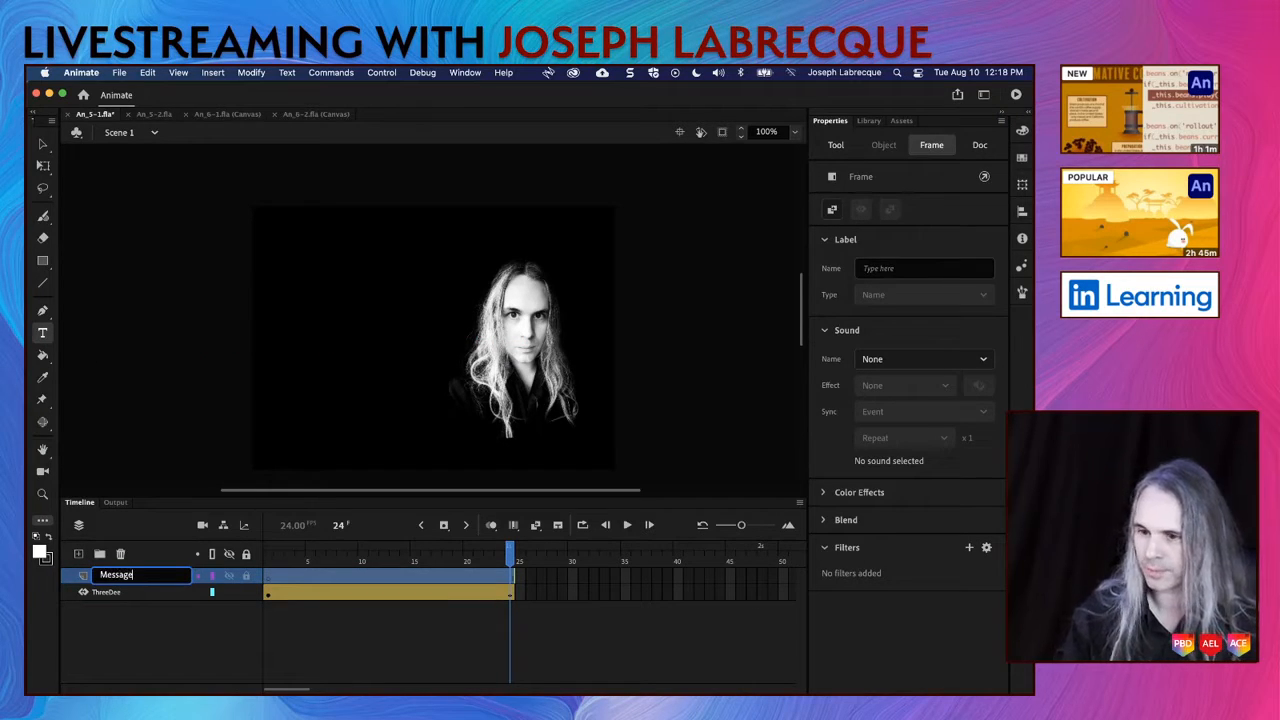
click(157, 660)
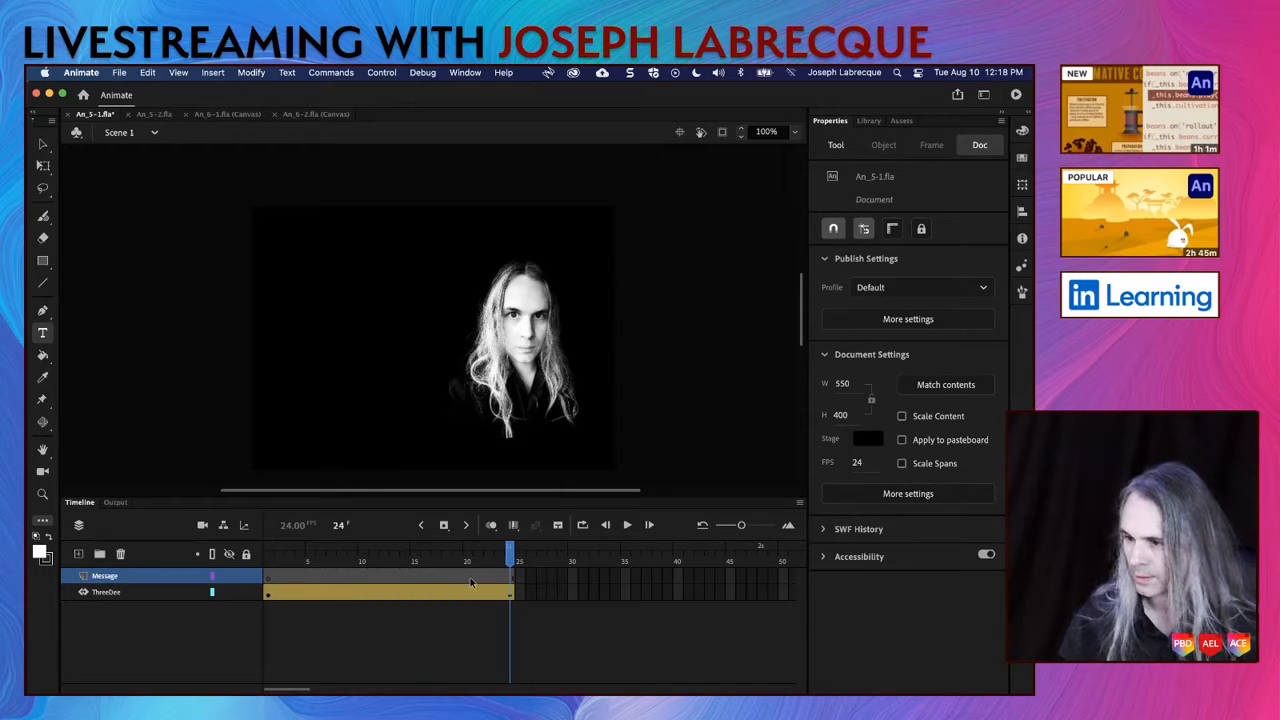
Step: Insert a keyframe at frame 22 of the Message layer and add the text "Hi!" beside the portrait
click(490, 577)
click(444, 526)
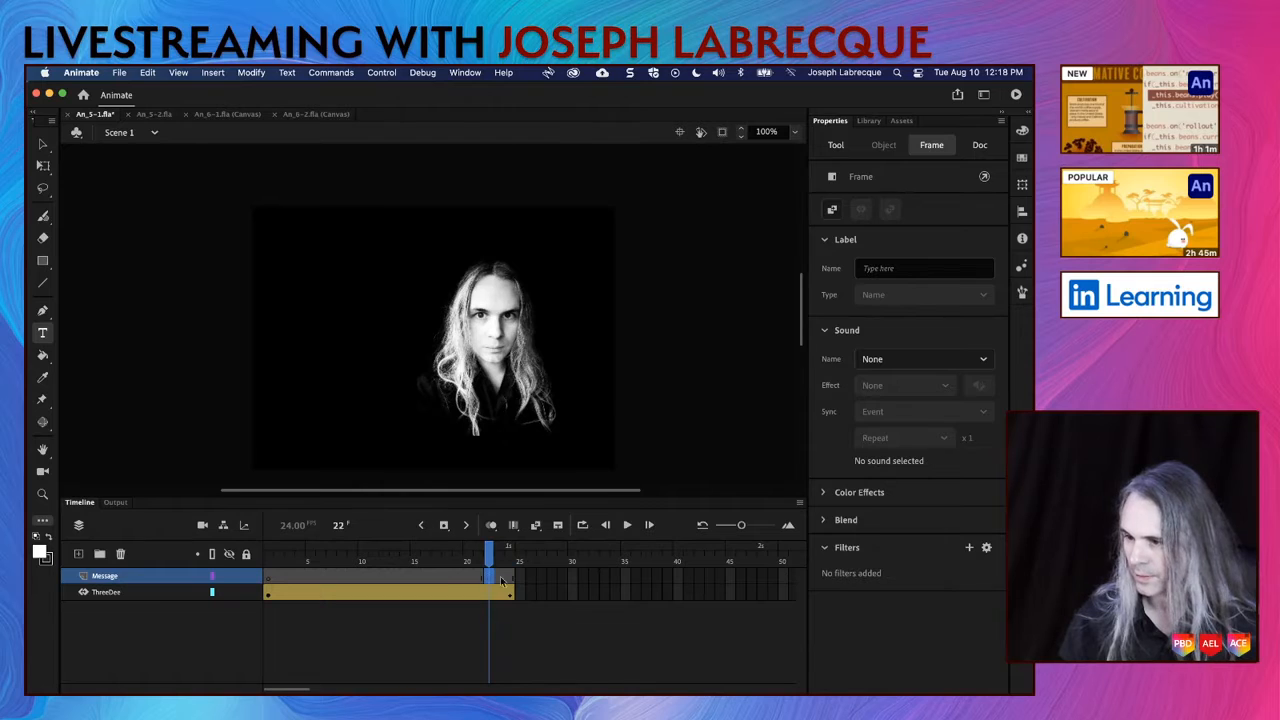
click(306, 294)
text(H)
key(Return)
text(i!)
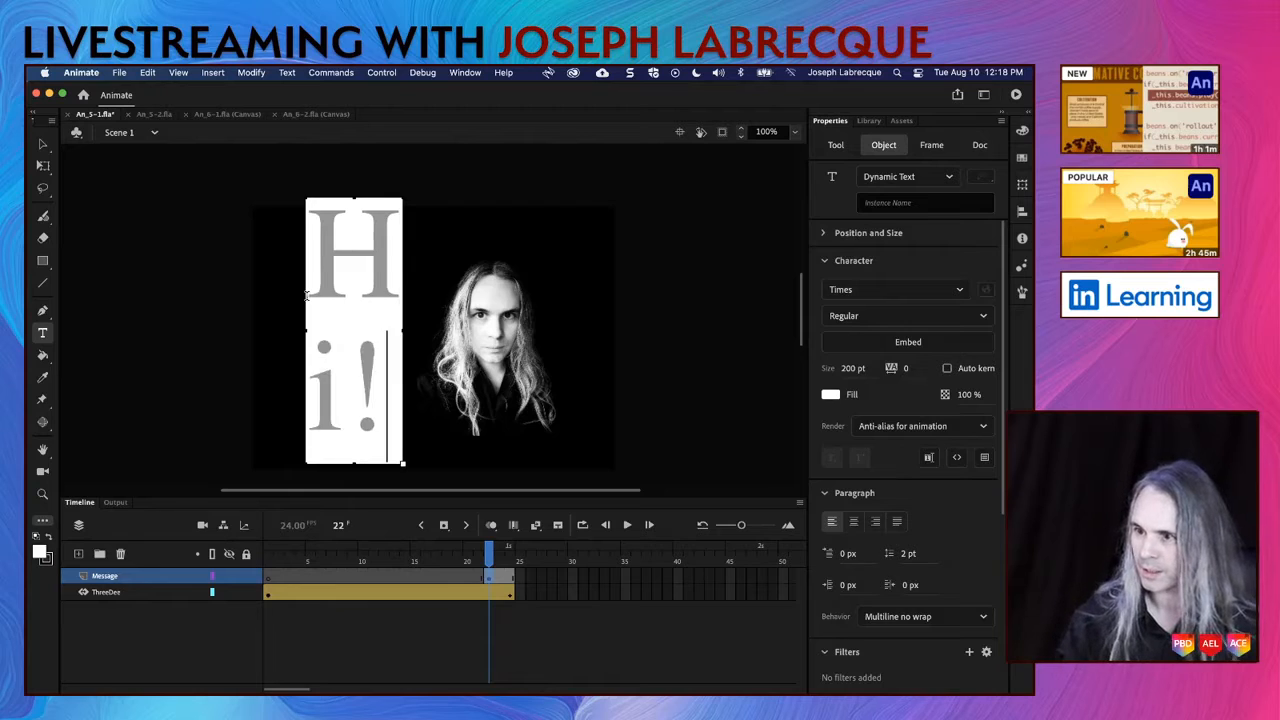
Step: Reduce the whole "Hi!" text to 61 pt and change its font to Blockhead OT
key(super+a)
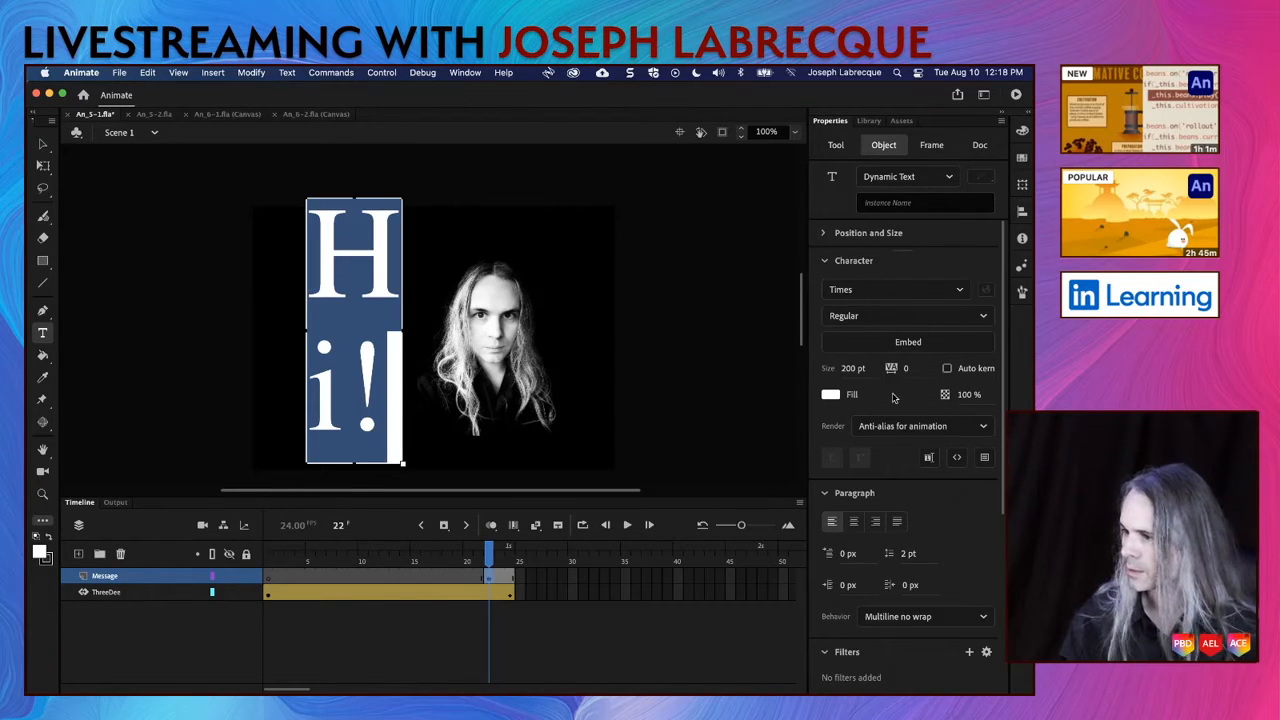
mouse_move(852, 368)
mouse_down()
mouse_move(808, 377)
mouse_move(836, 380)
mouse_up()
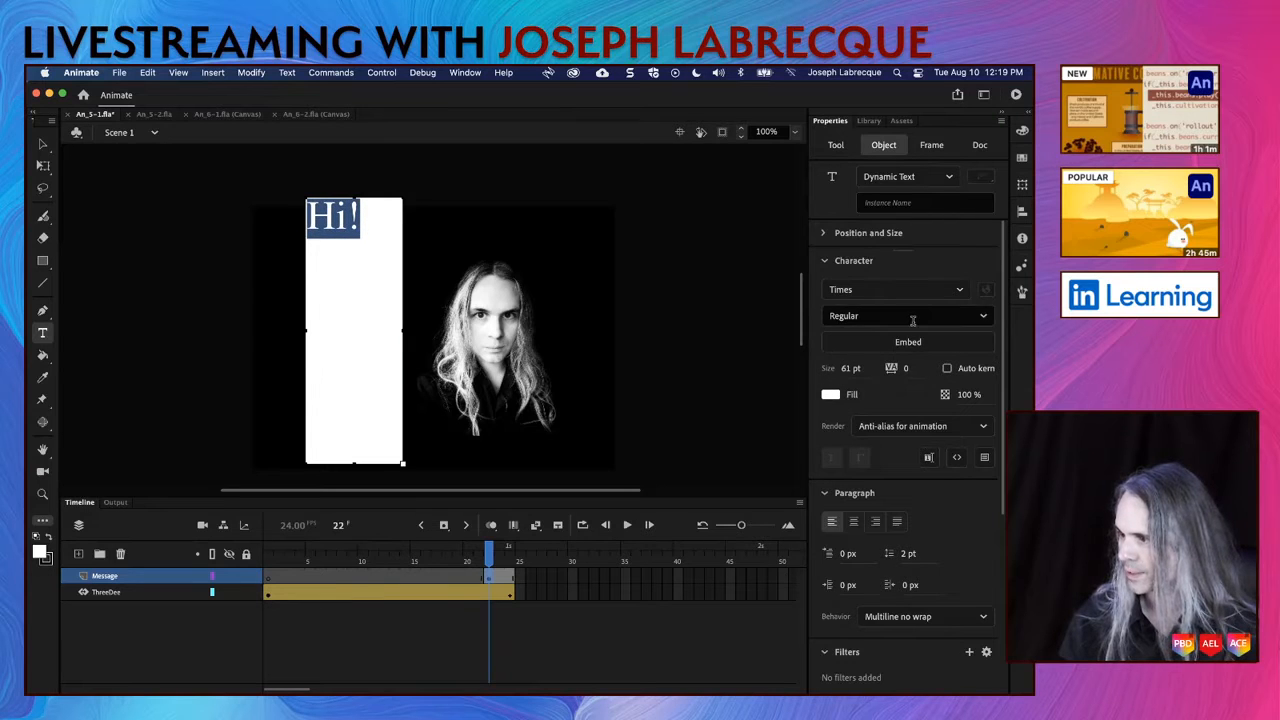
click(963, 290)
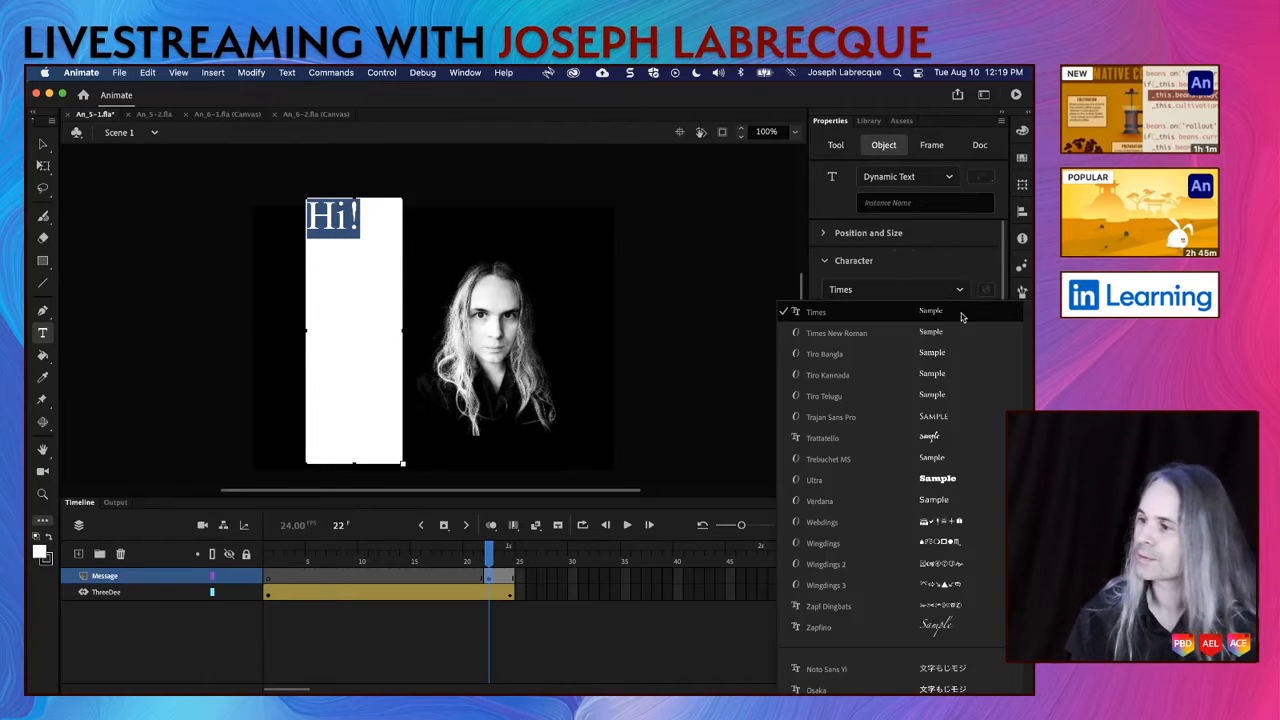
scroll(937, 468, down, 10)
scroll(937, 468, down, 5)
scroll(937, 468, up, 15)
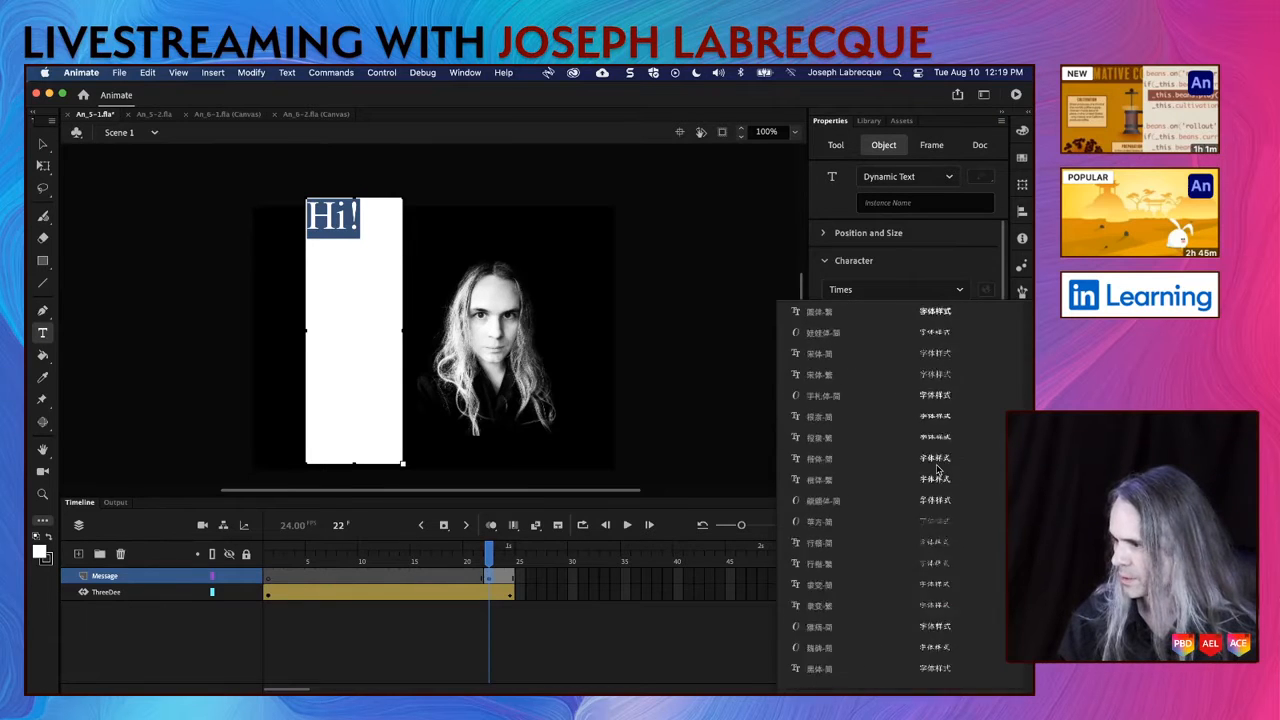
scroll(937, 468, down, 5)
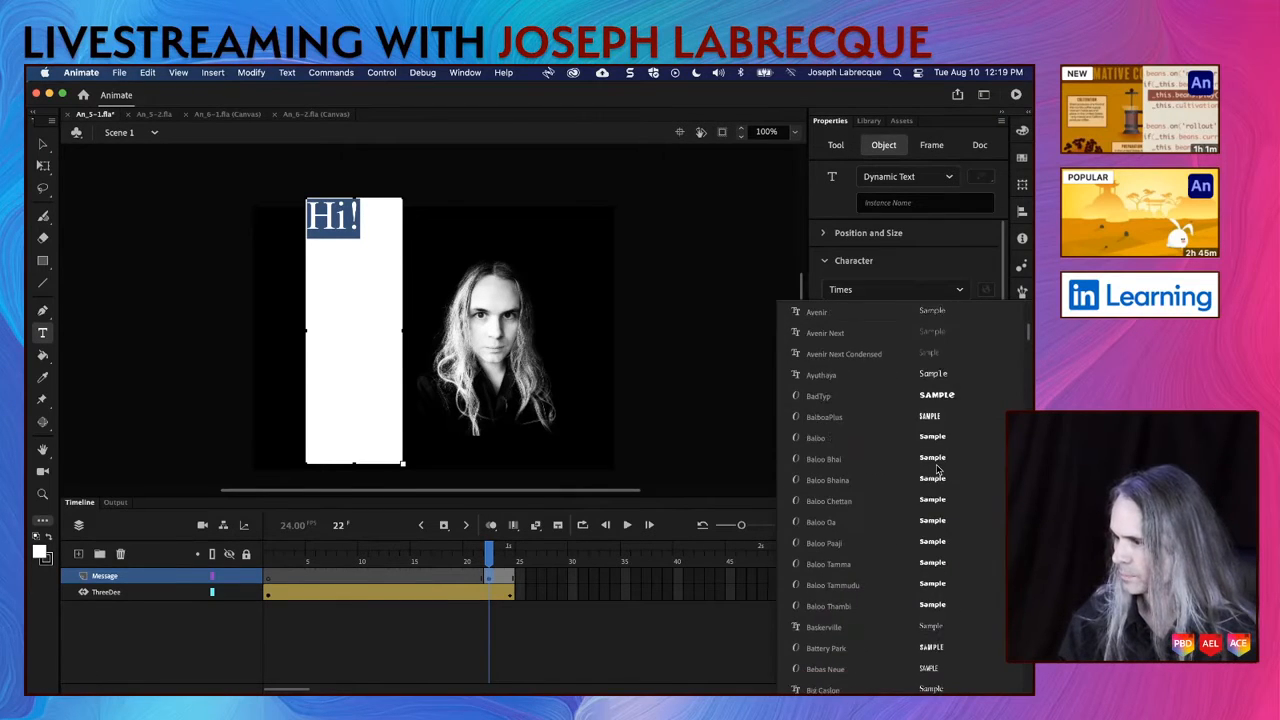
scroll(954, 526, down, 2)
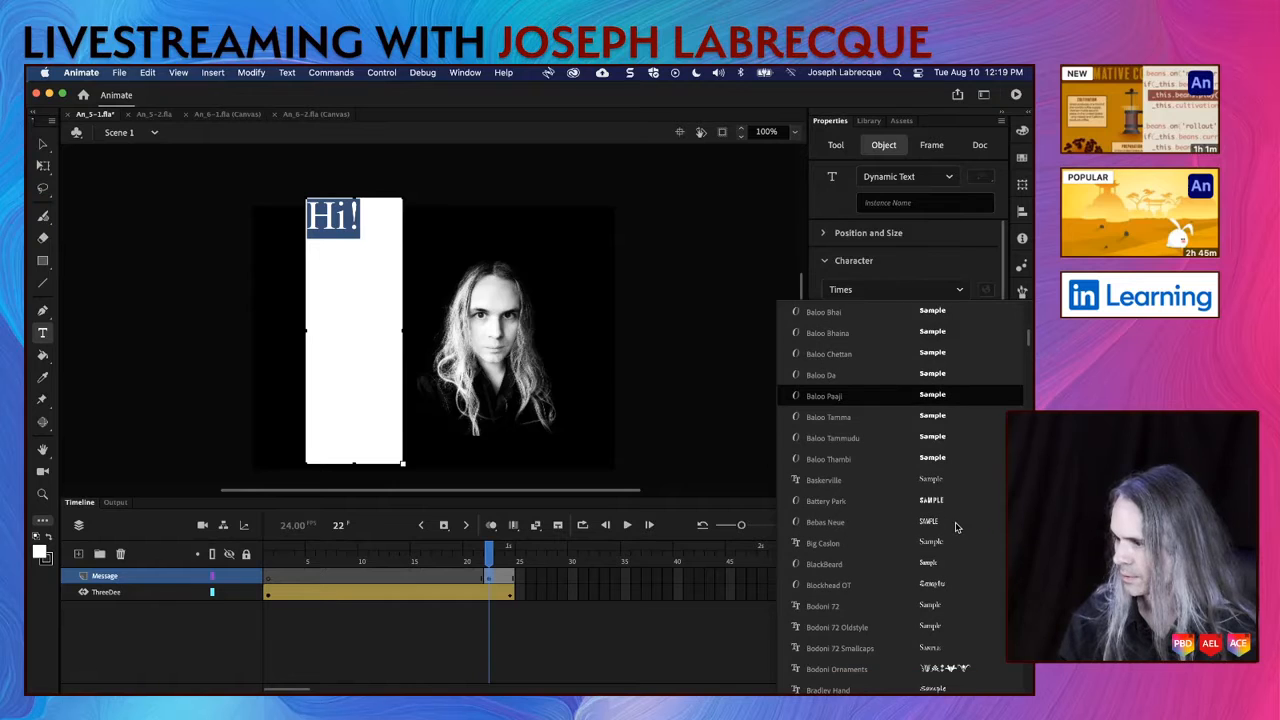
scroll(955, 527, down, 3)
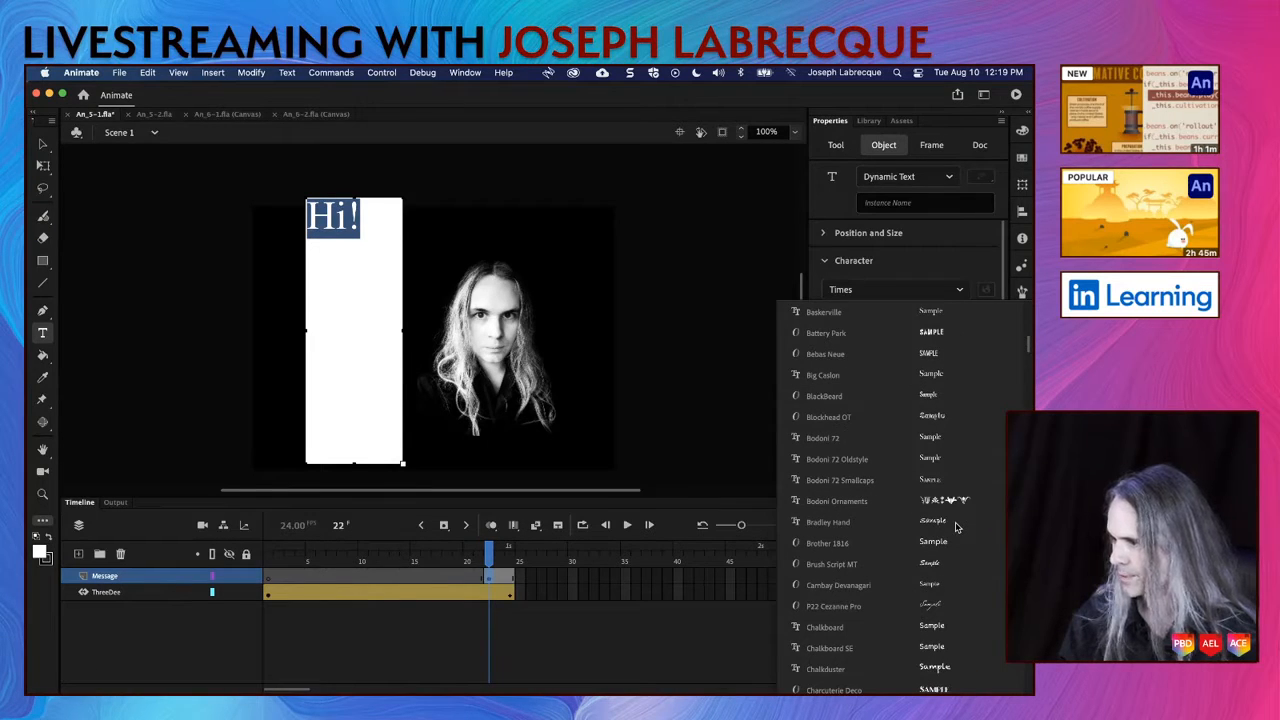
click(940, 420)
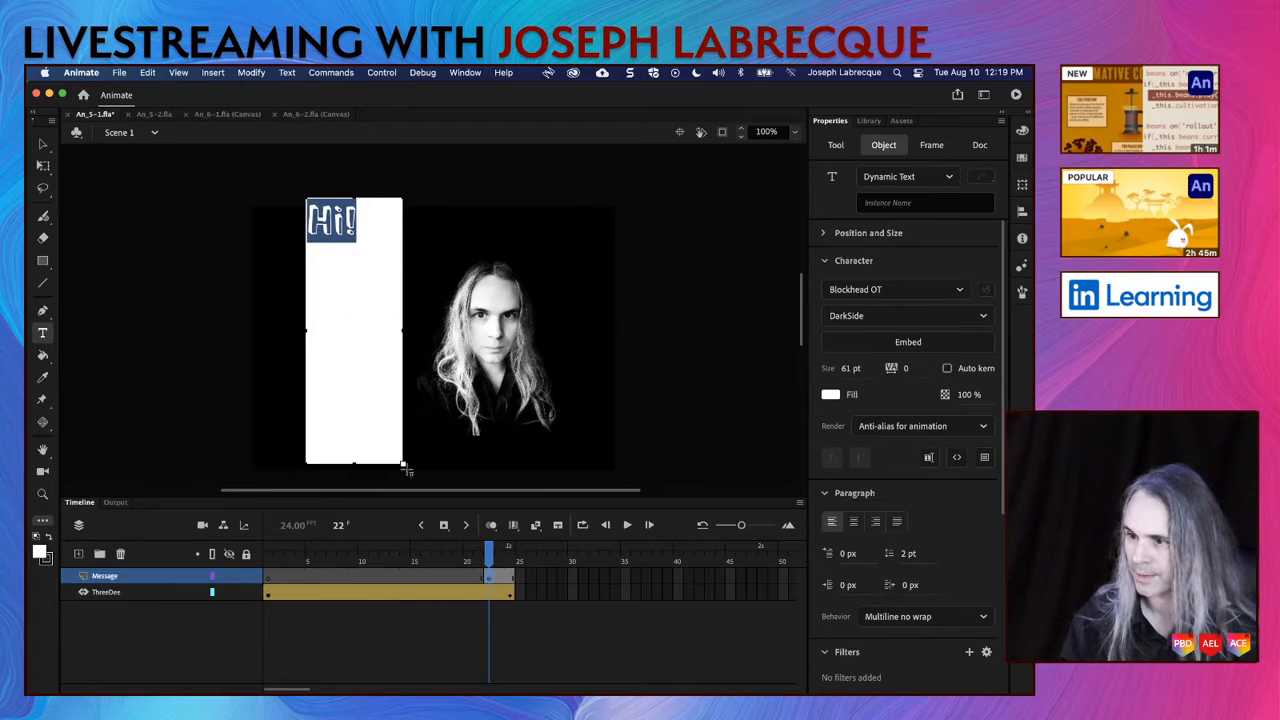
Step: Shrink the text box to fit closely around "Hi!" and set the text size to 91 pt
drag(403, 465, 381, 250)
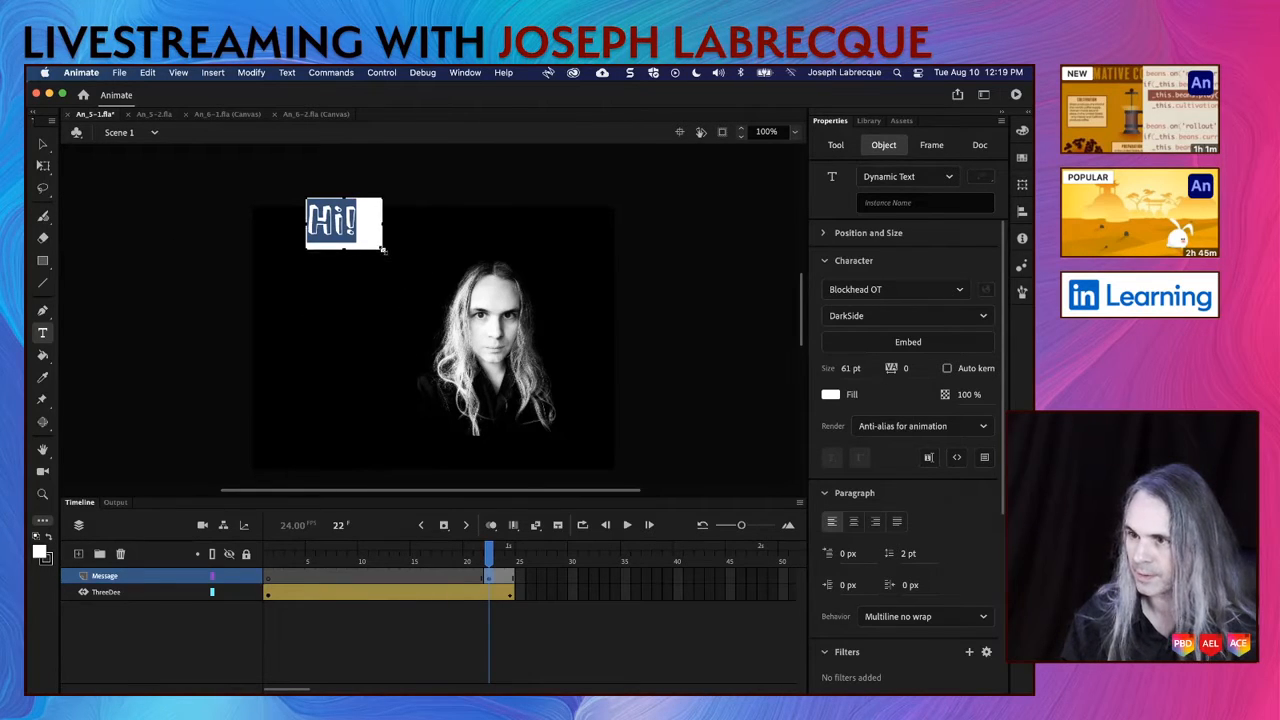
drag(850, 368, 874, 377)
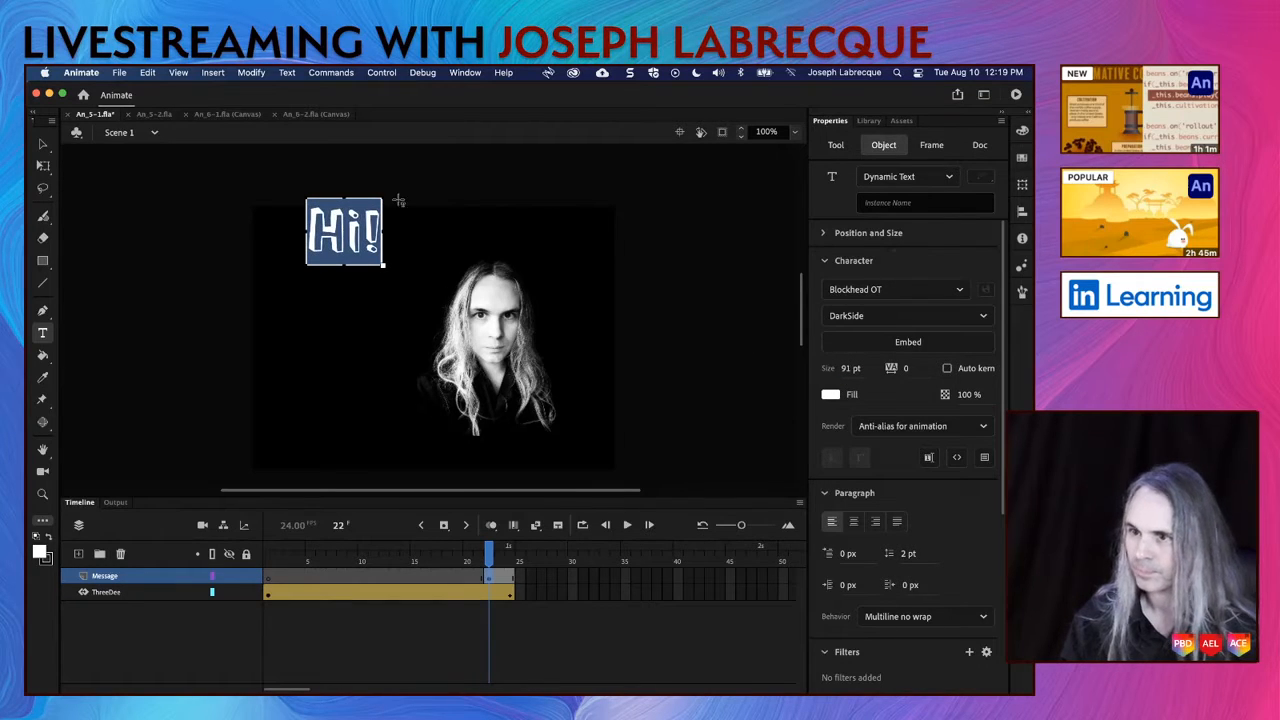
click(44, 145)
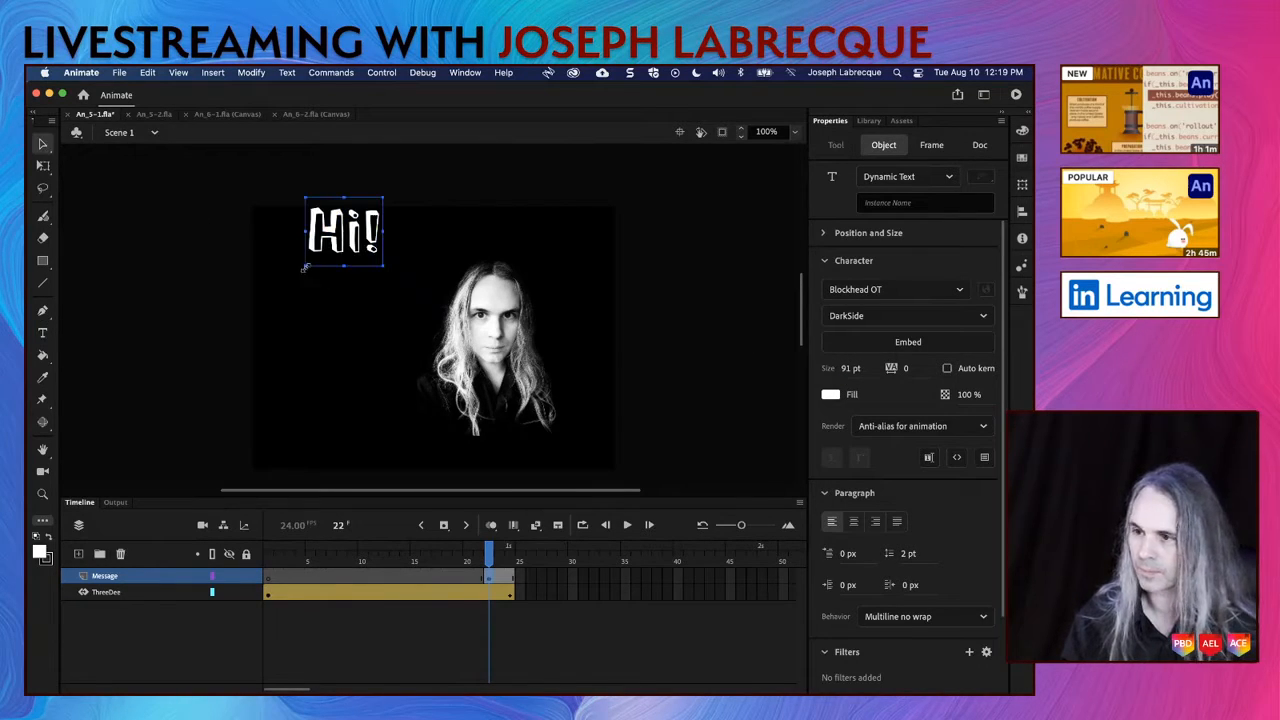
Step: Move the "Hi!" text down beside the portrait's head and rotate it slightly counterclockwise
drag(340, 246, 361, 301)
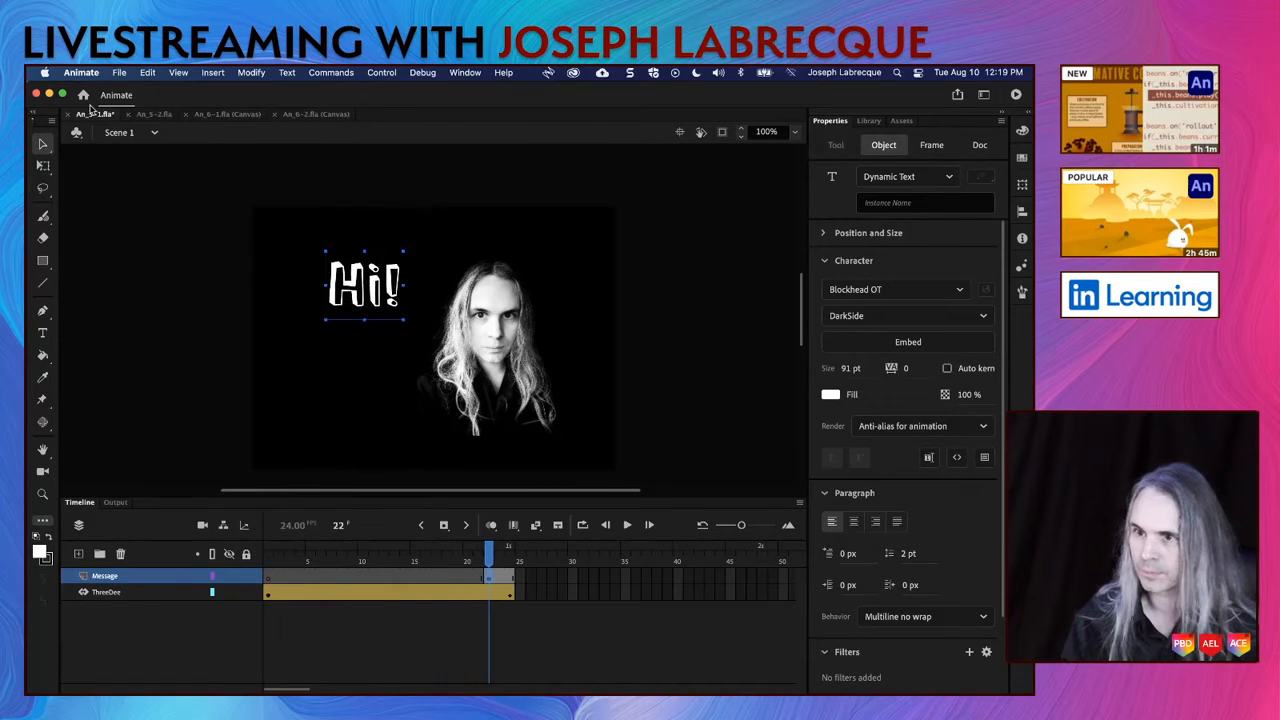
click(43, 166)
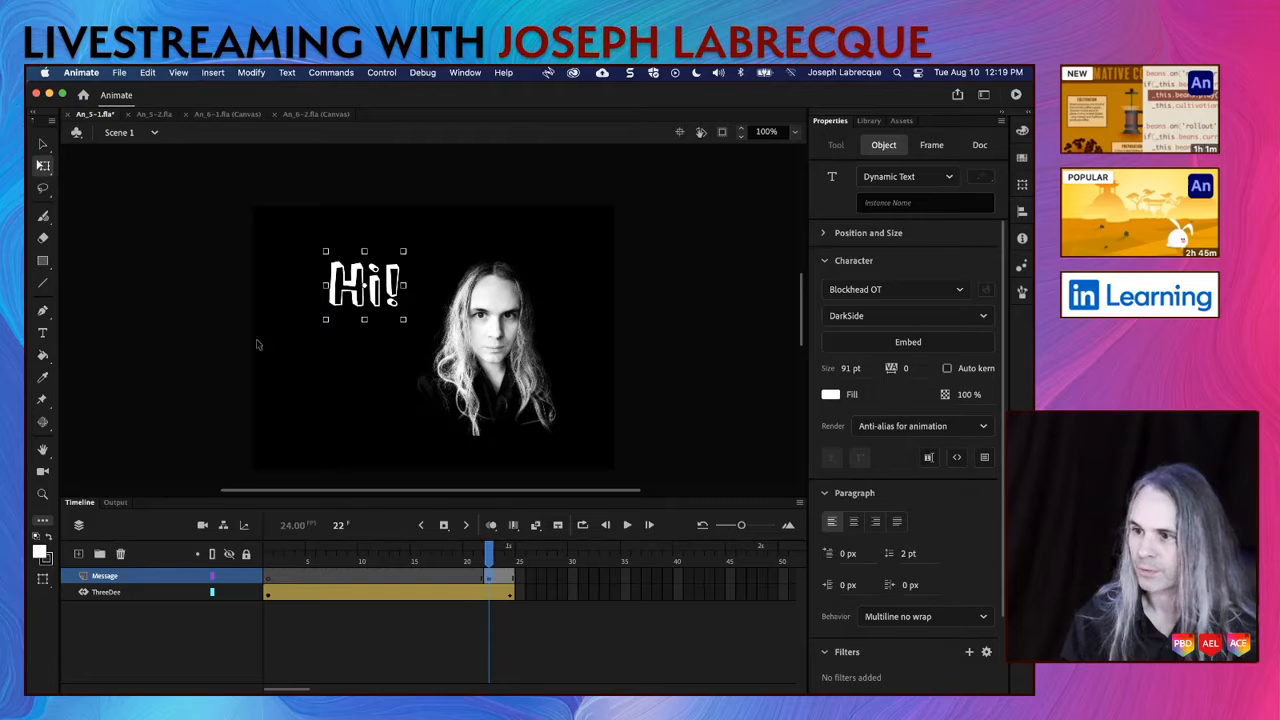
drag(331, 338, 341, 345)
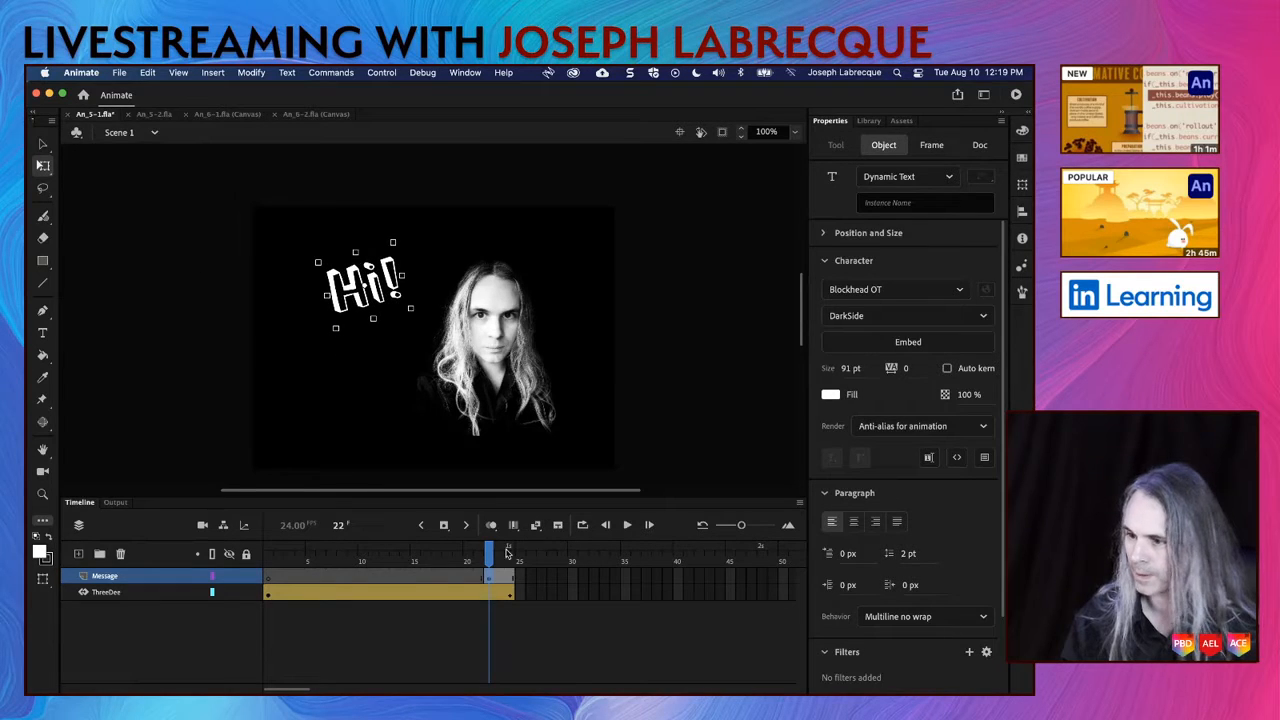
Step: Move the "Hi!" keyframe on the Message layer to frame 21 and check the frames up to 24
click(491, 581)
click(478, 580)
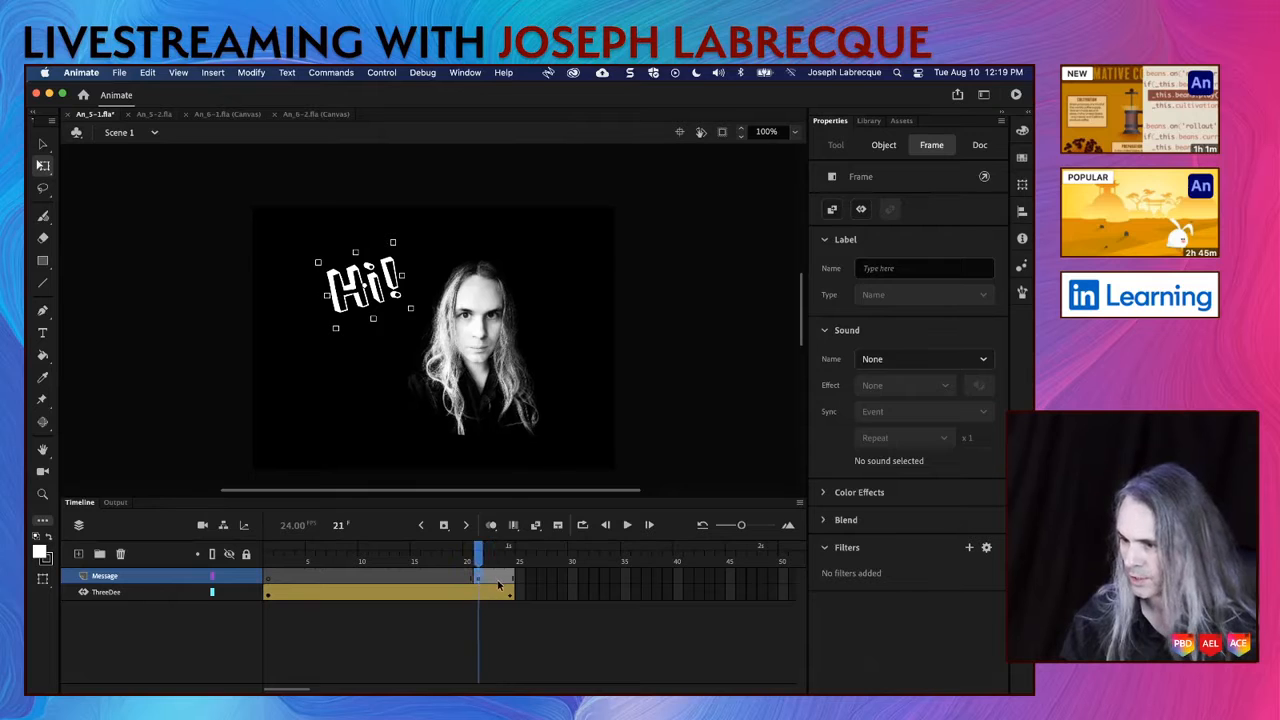
click(504, 581)
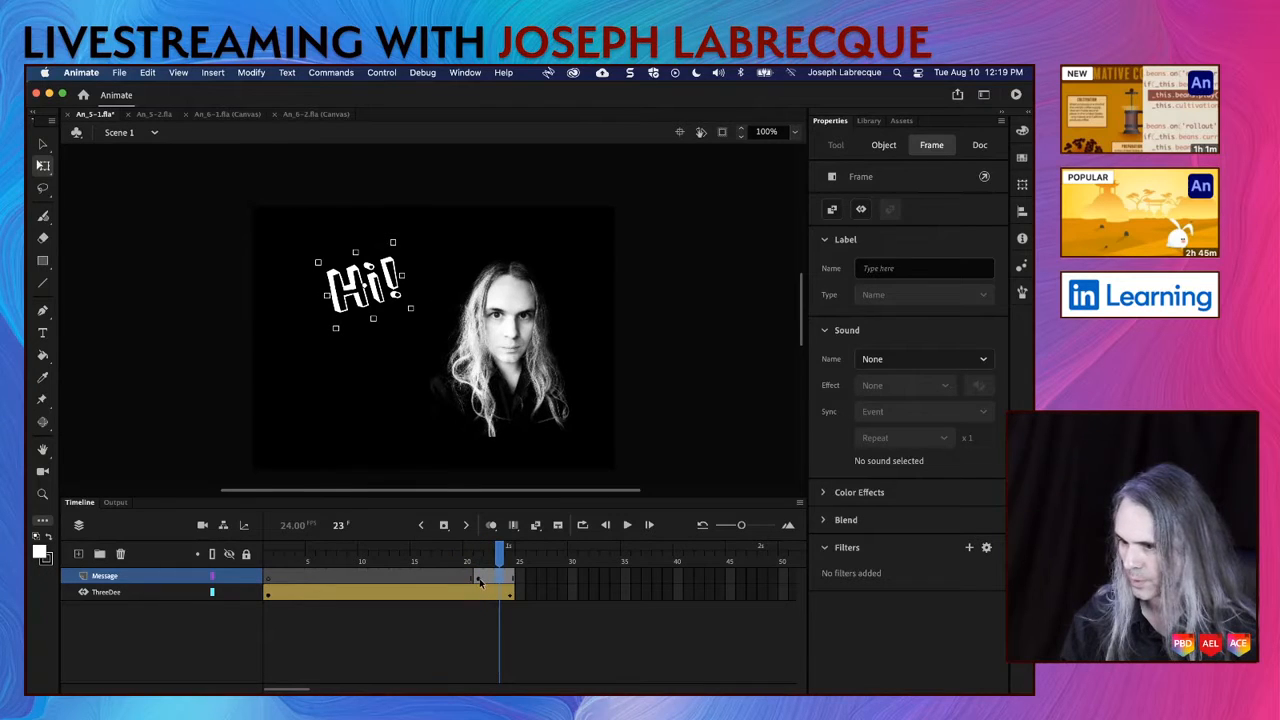
click(481, 581)
click(511, 581)
click(511, 581)
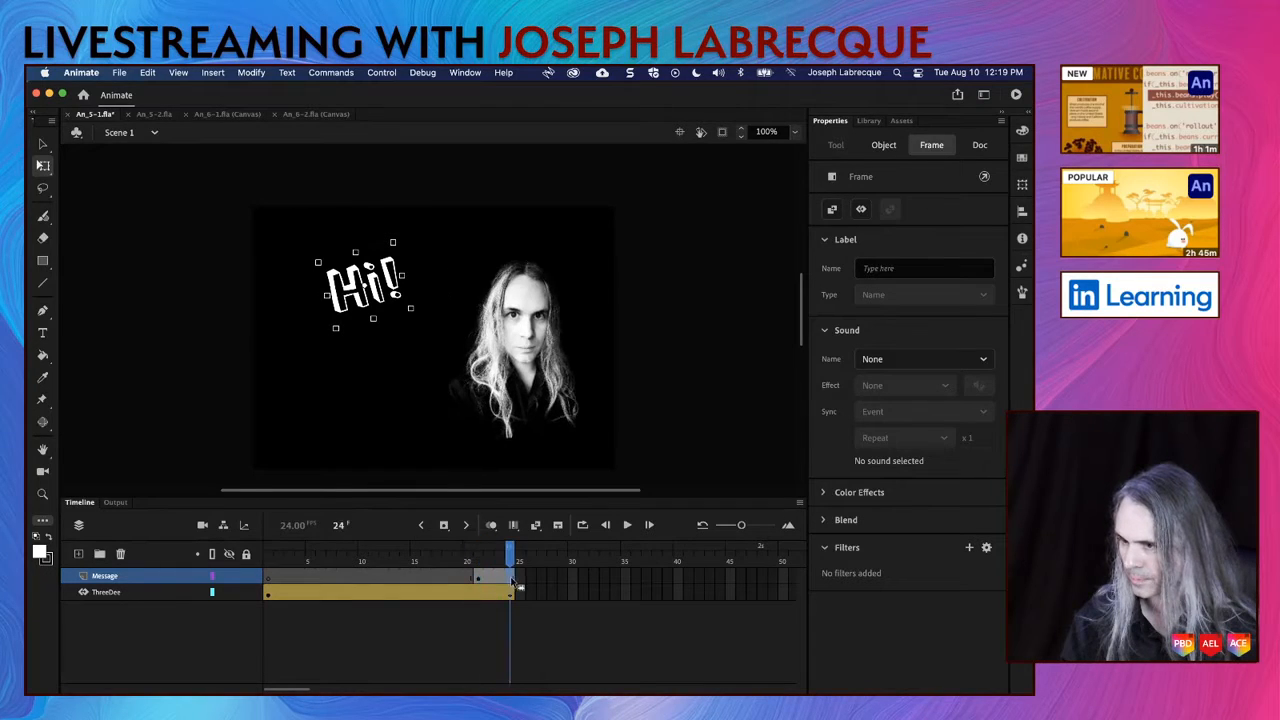
Step: Try to insert a keyframe at frame 24 of the Message layer and create a motion tween on the frames before it
right_click(512, 581)
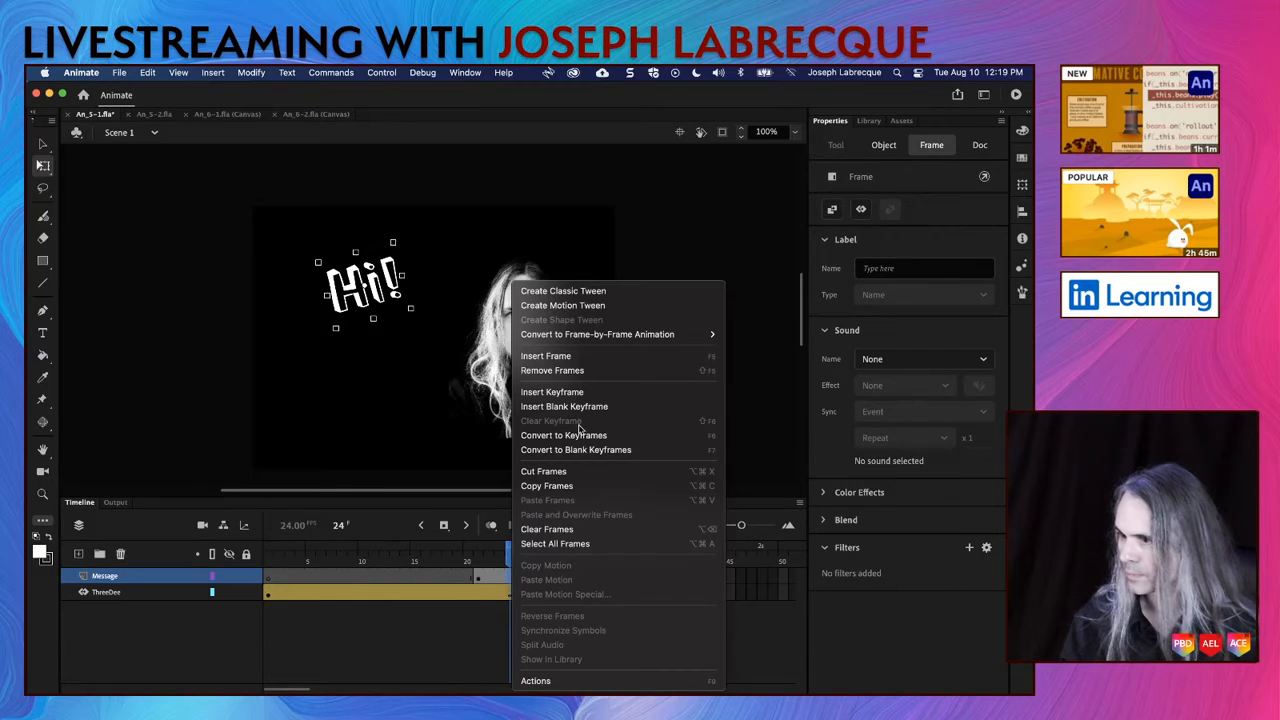
click(574, 393)
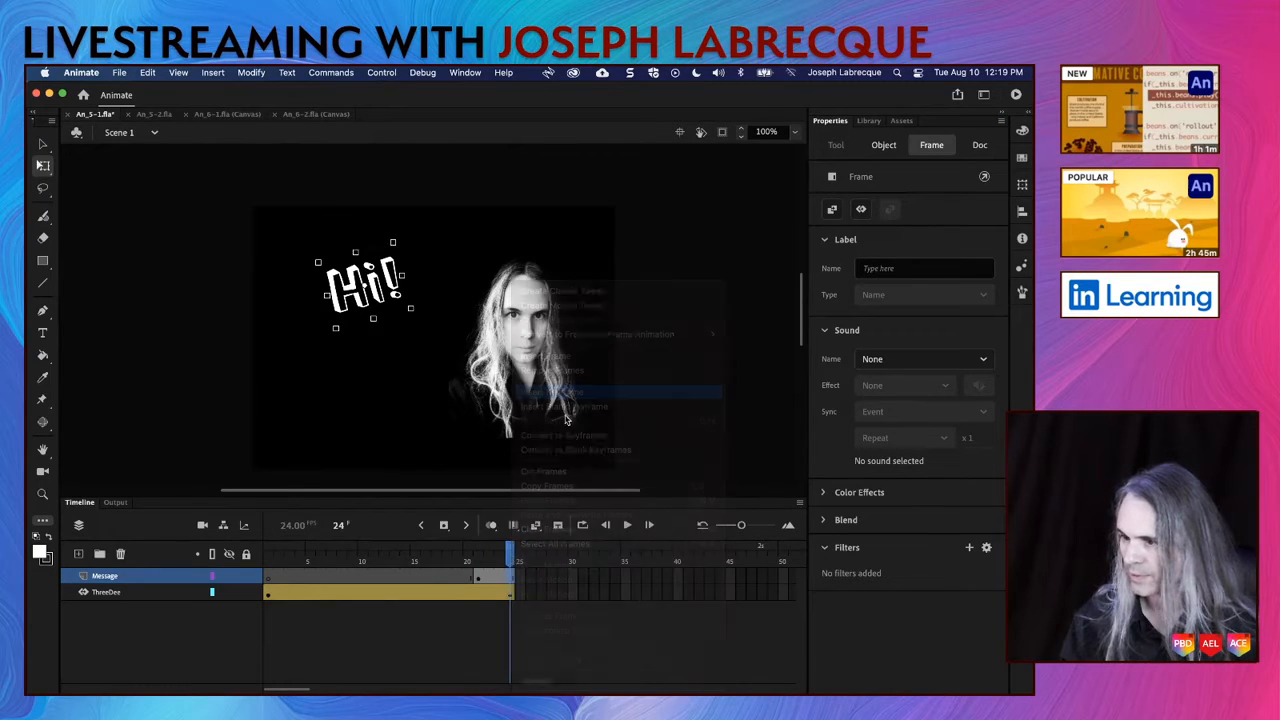
right_click(494, 582)
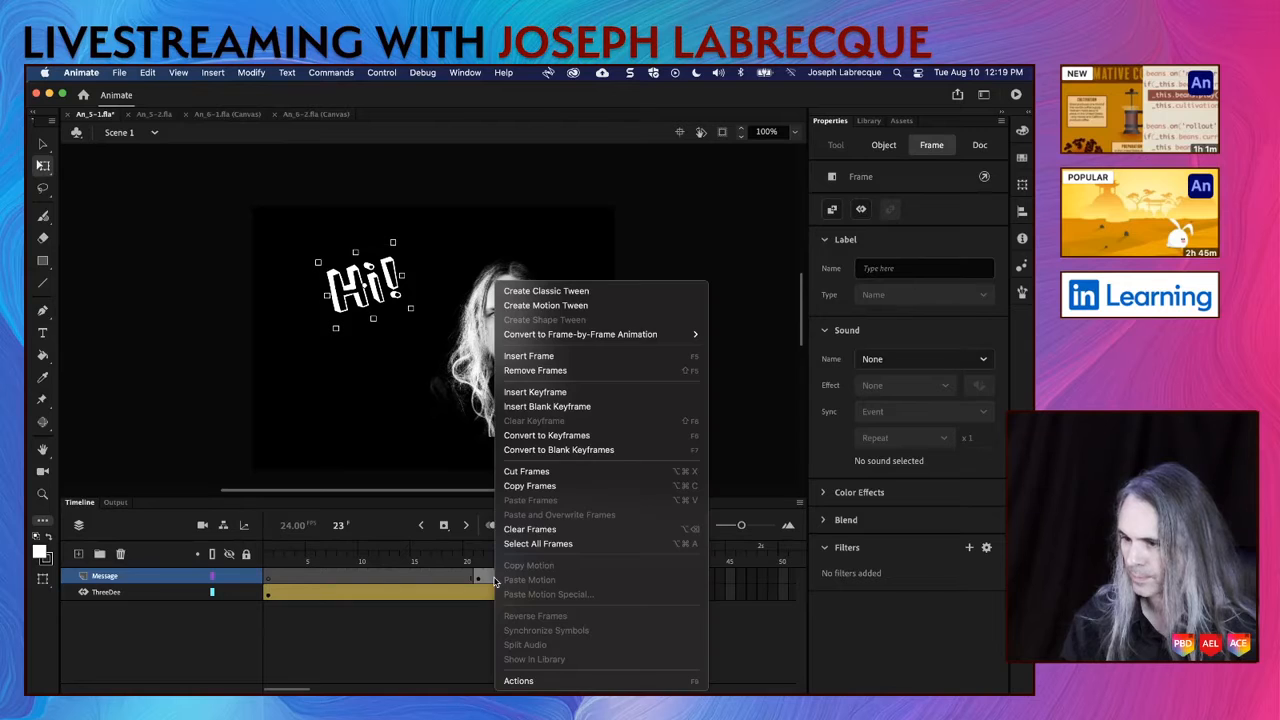
click(566, 308)
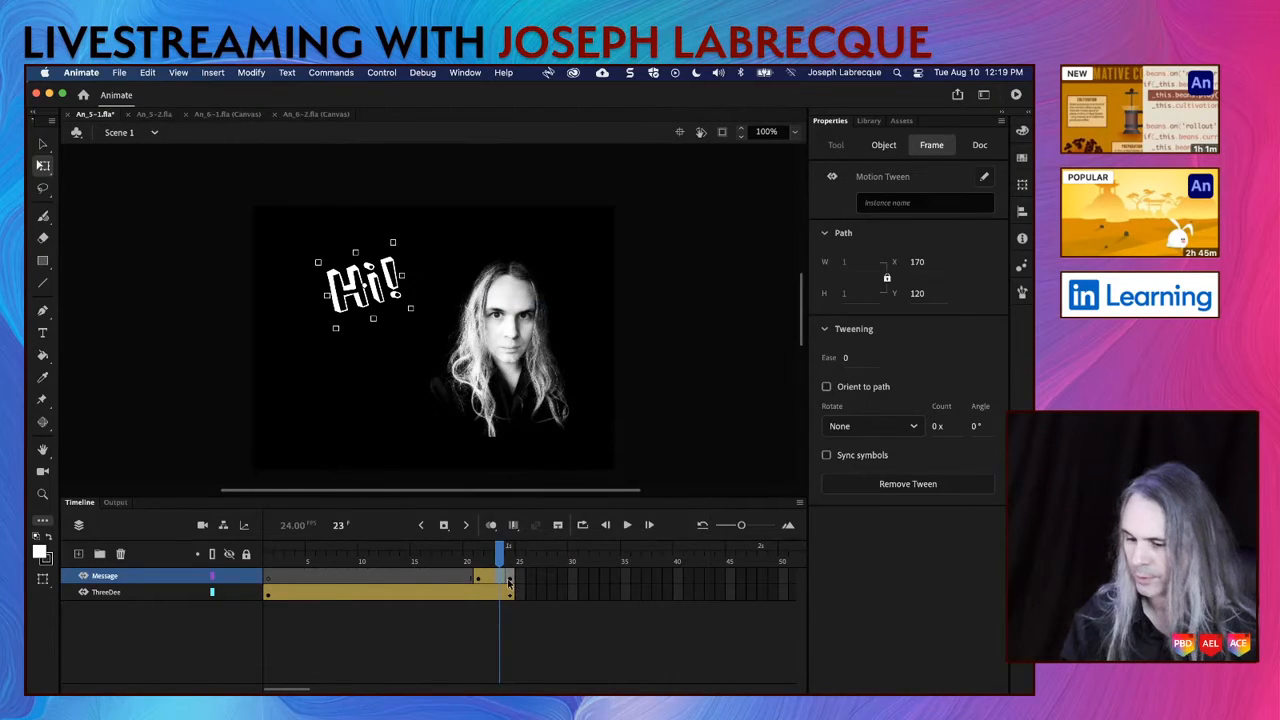
Step: Create a motion tween on the Message layer's "Hi!" span from frame 21 to frame 24
click(508, 582)
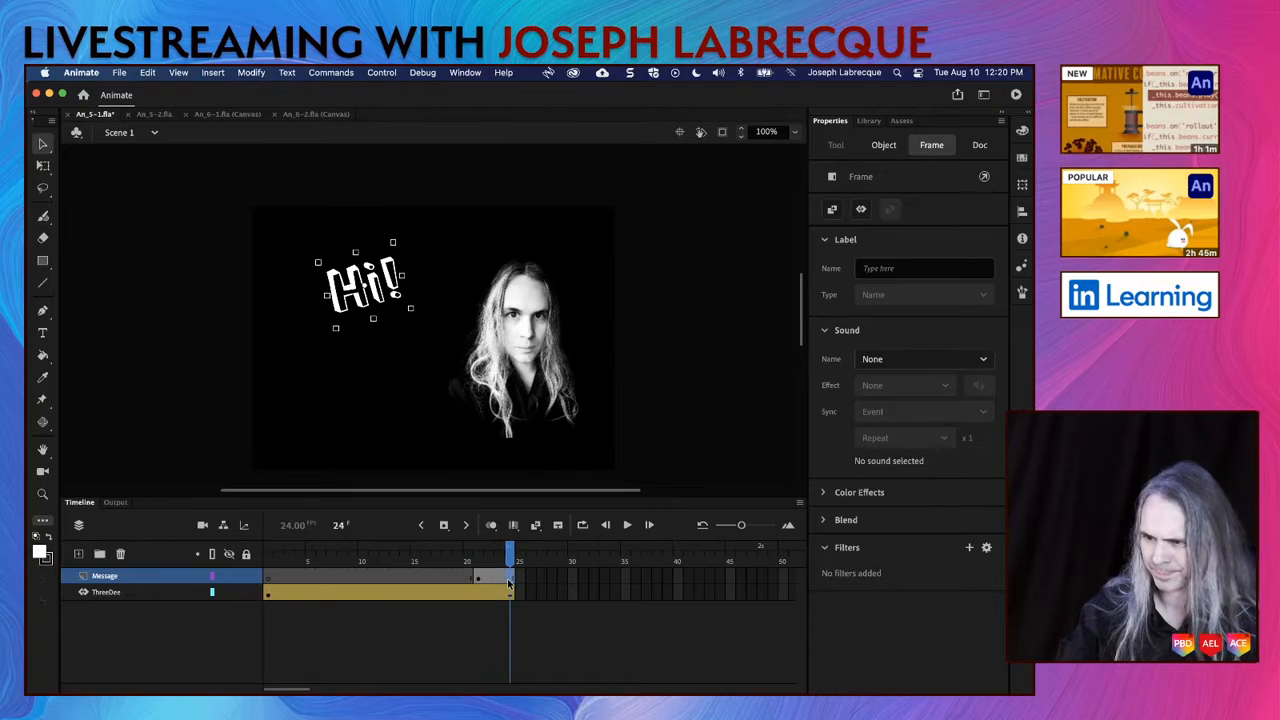
right_click(508, 582)
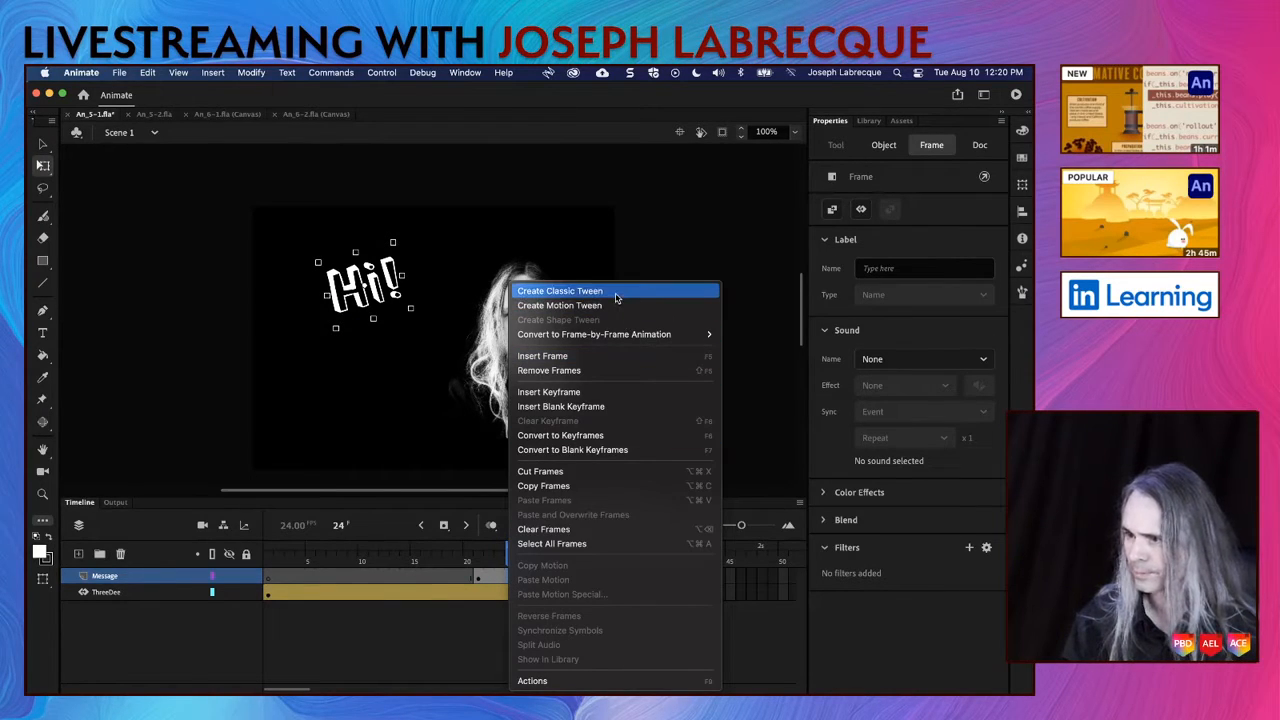
click(560, 305)
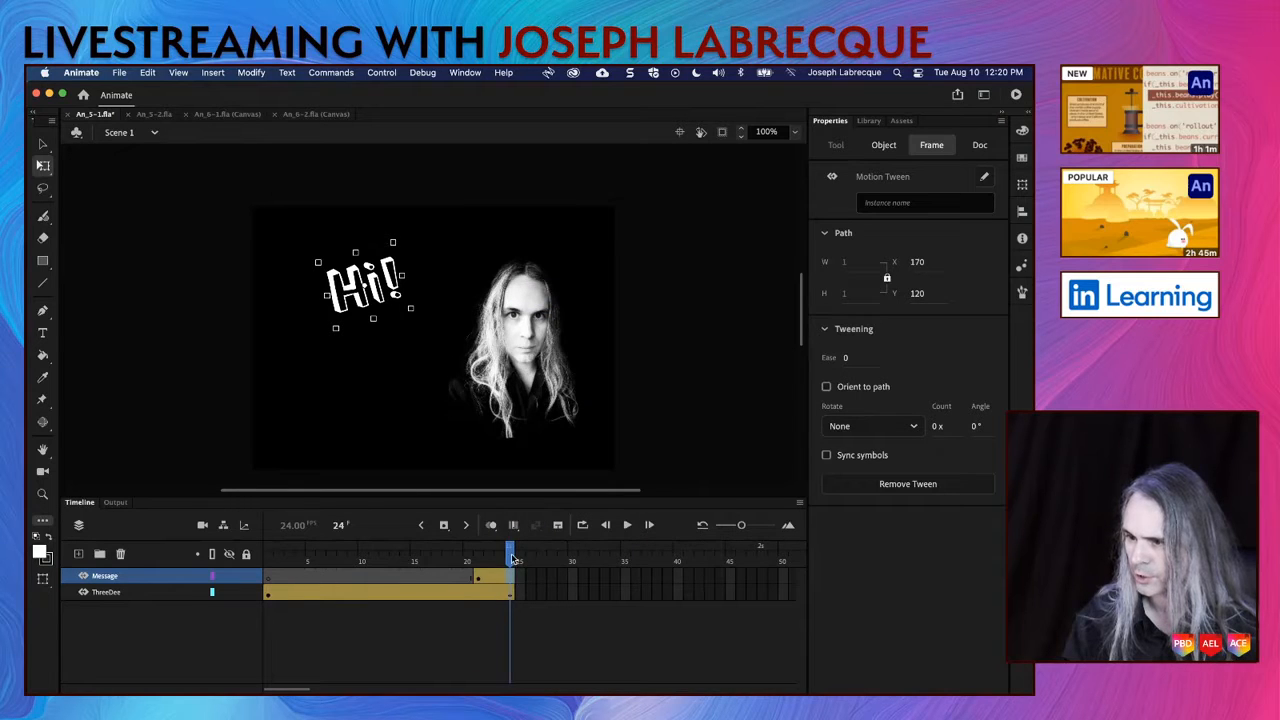
Step: Scrub through the "Hi!" tween and insert a keyframe for all properties at frame 24 of the Message layer
click(488, 557)
drag(488, 557, 515, 565)
right_click(510, 578)
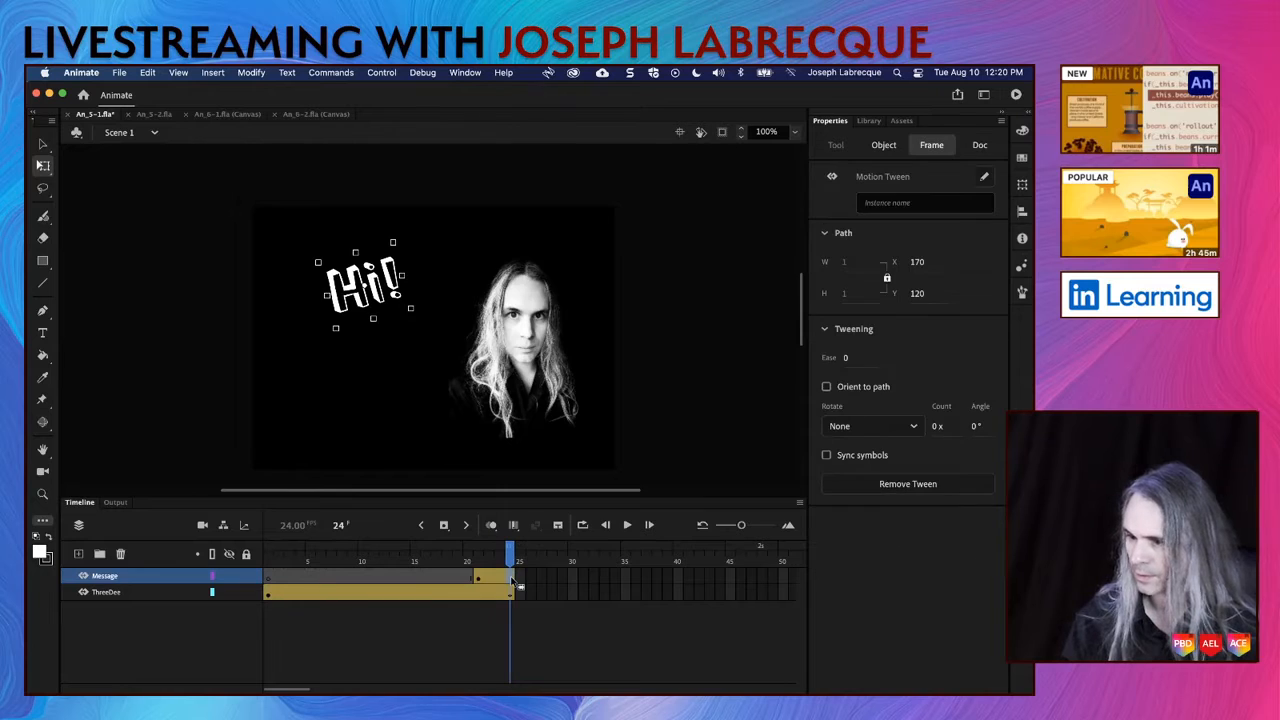
mouse_move(690, 392)
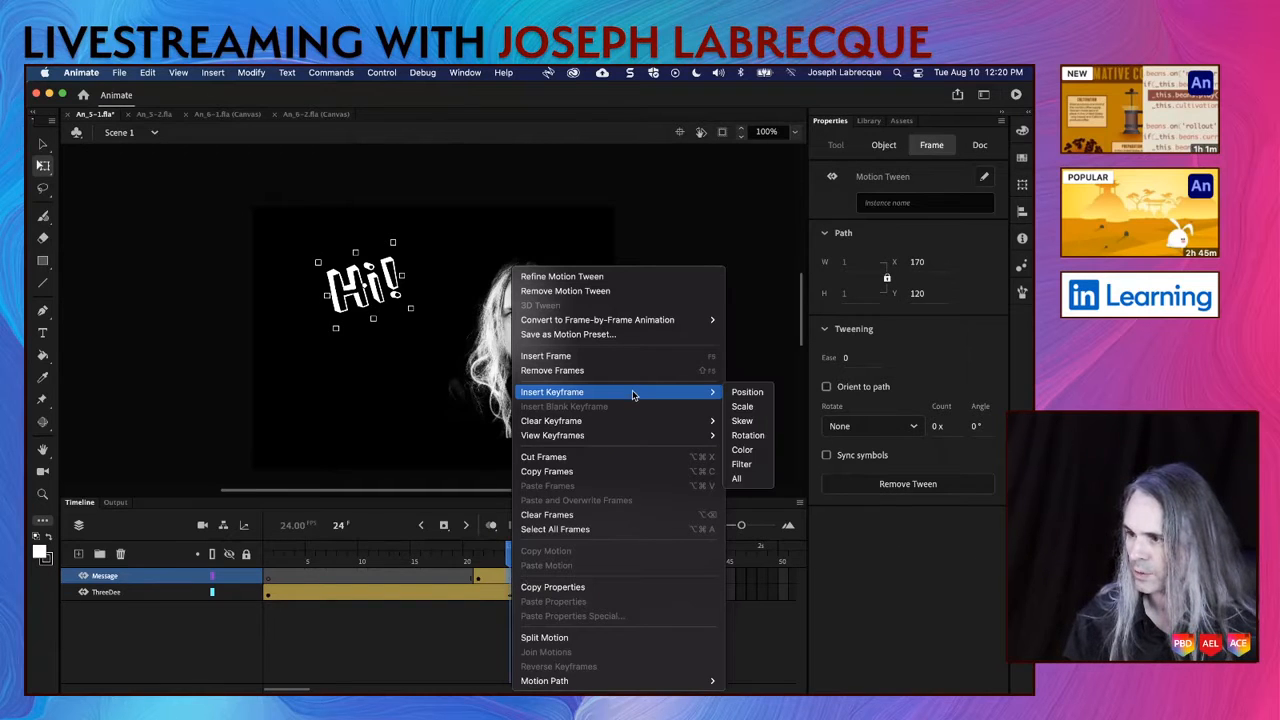
click(739, 480)
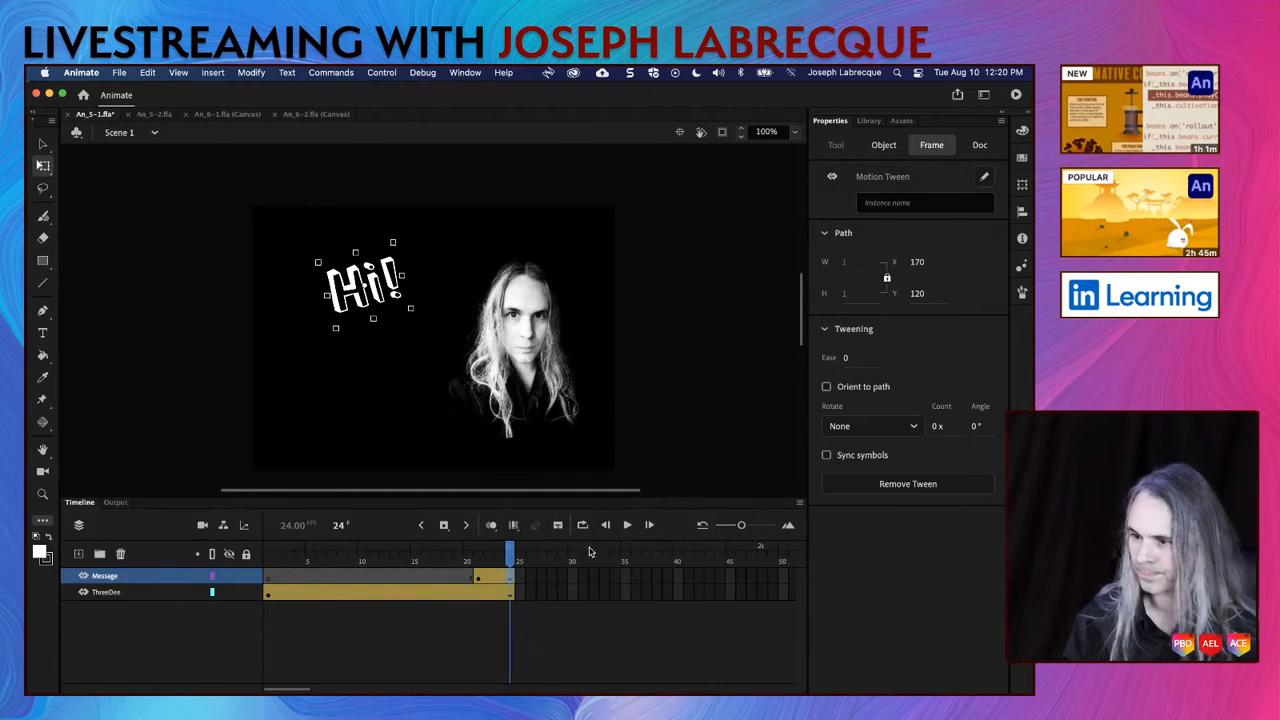
Step: Scale down the "Hi!" text at frame 21 of the Message layer and play back the animation
click(477, 562)
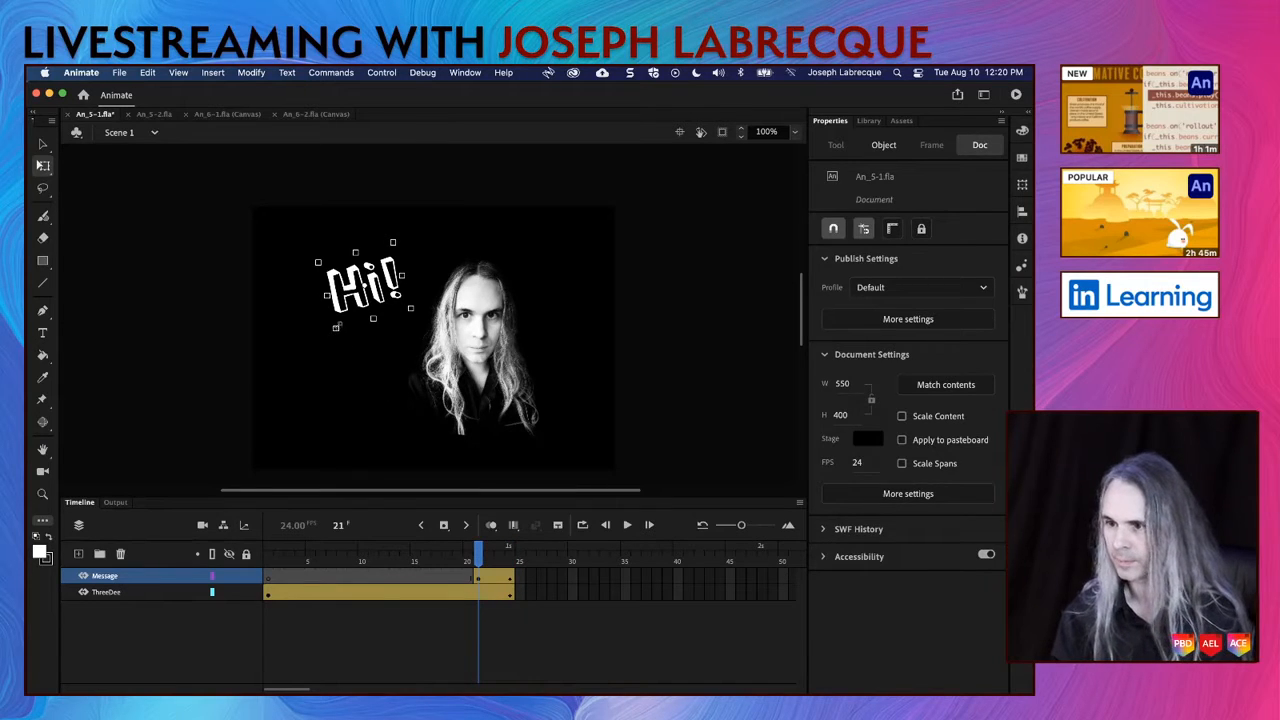
click(340, 320)
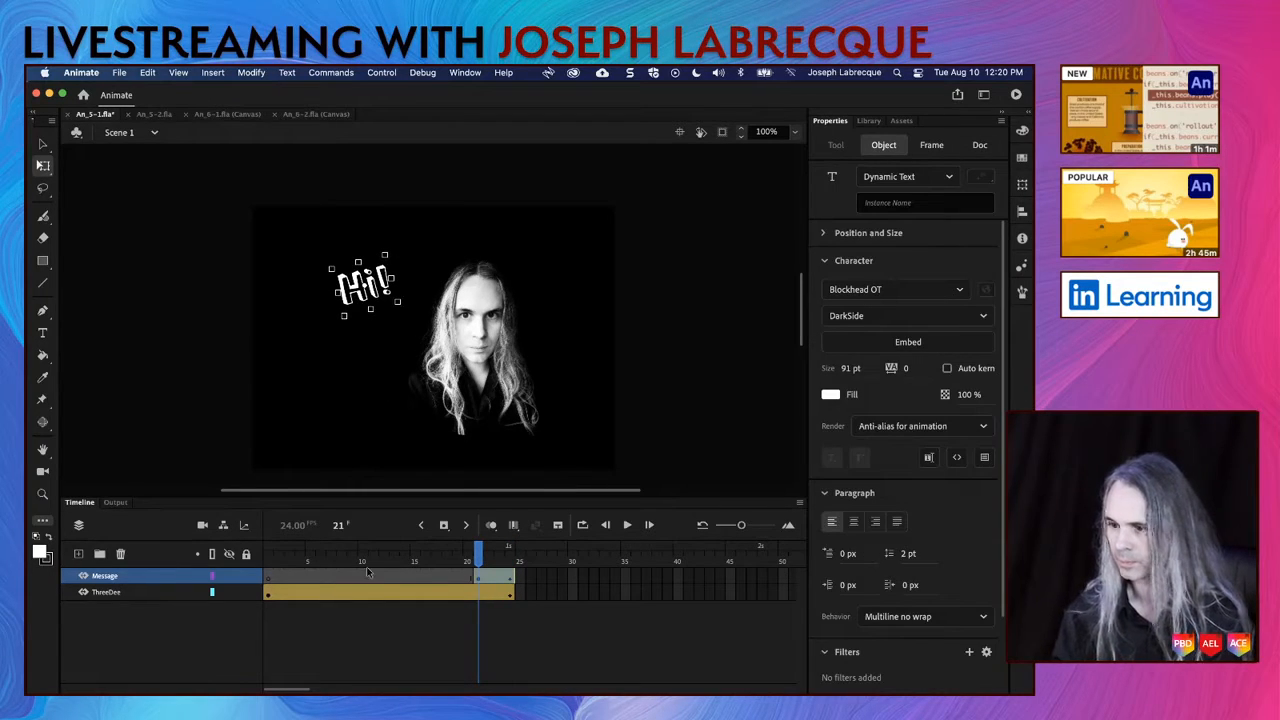
key(Return)
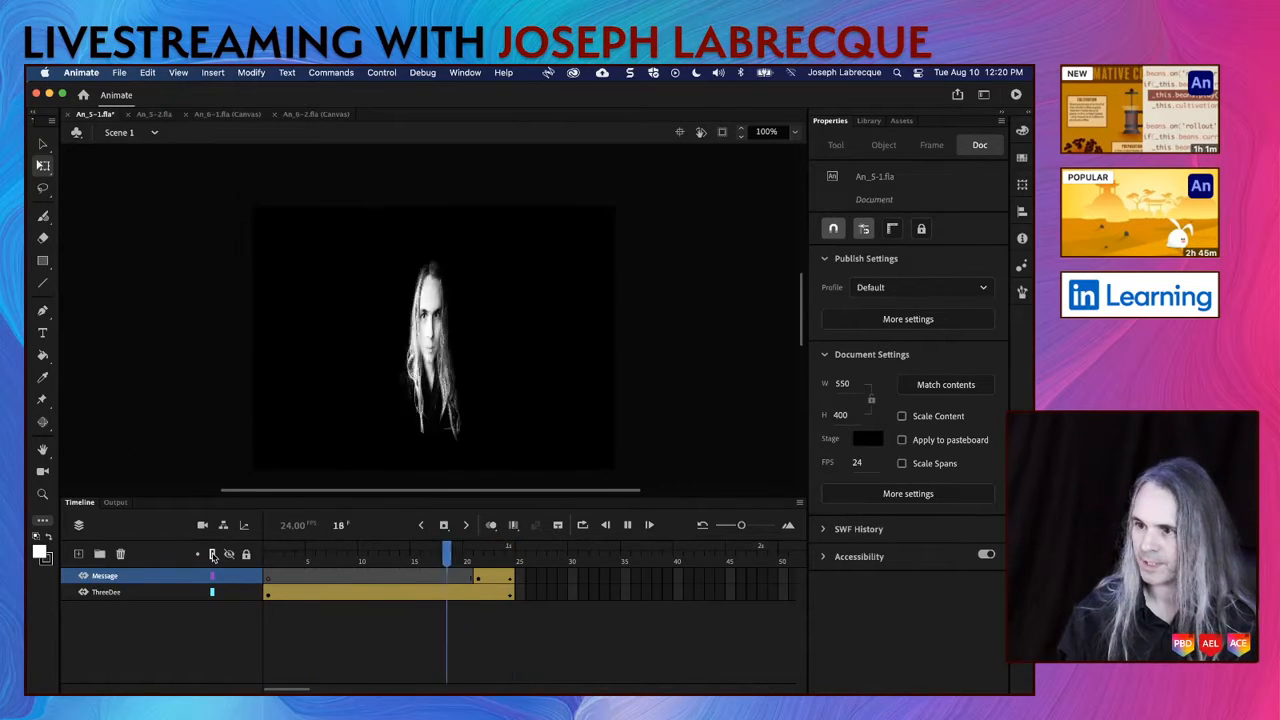
key(Return)
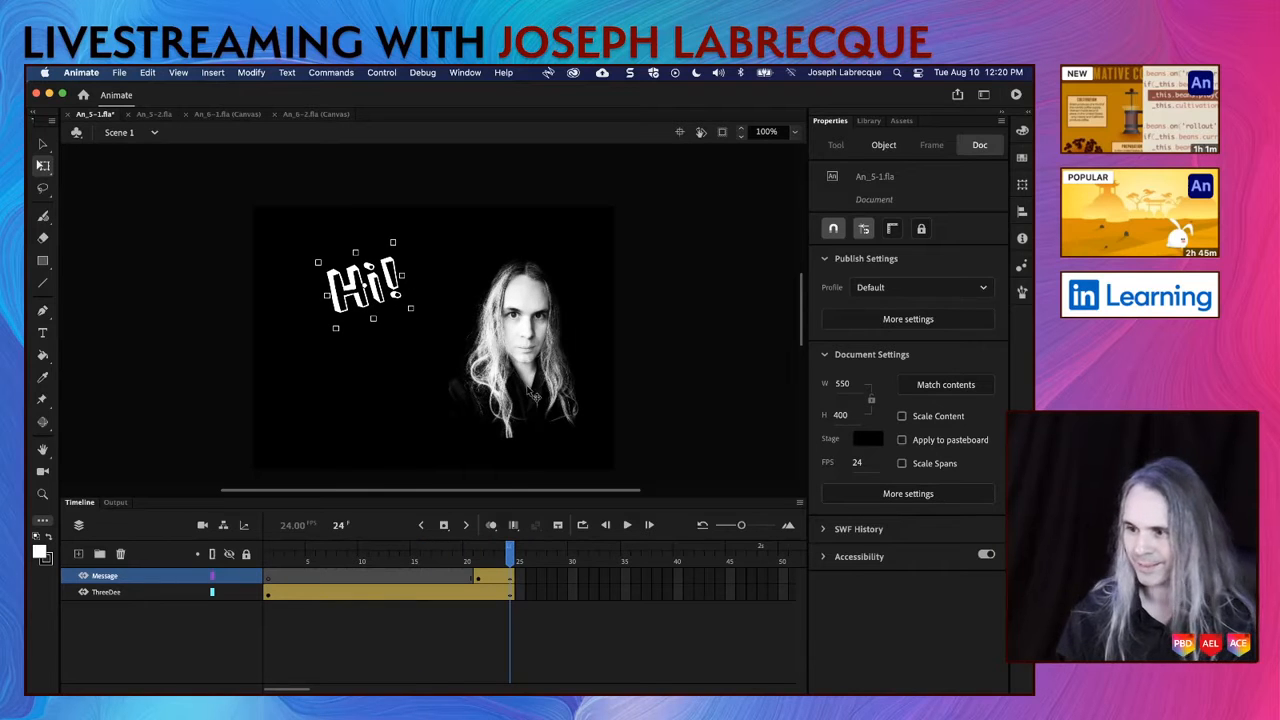
Step: Nudge the portrait movie clip to the left at frame 24 of the ThreeDee layer
click(534, 396)
key(Left)
key(Left)
key(Left)
key(Left)
key(Left)
key(Left)
key(Left)
key(Left)
key(Left)
key(Left)
key(Left)
key(Left)
key(Left)
key(Left)
key(Left)
key(Left)
key(Left)
key(Left)
key(Left)
key(Left)
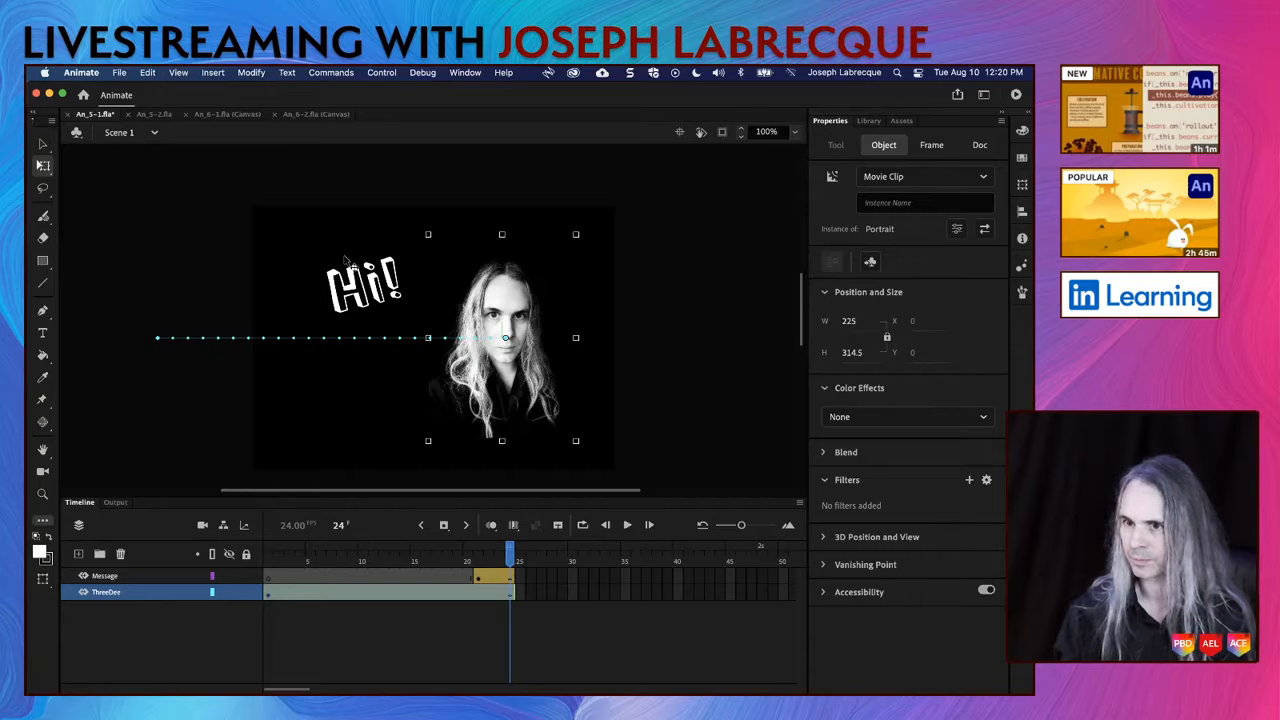
Step: Play the animation from frame 1 and save the document
click(270, 560)
key(Return)
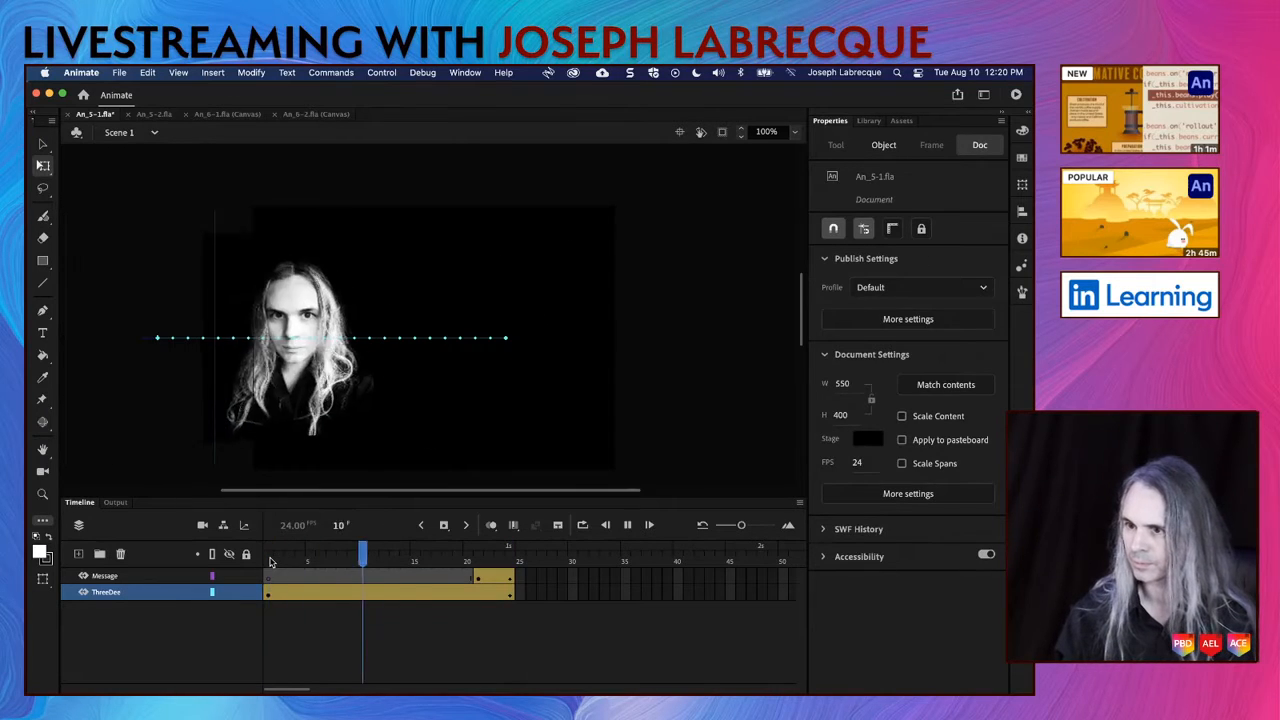
key(super+s)
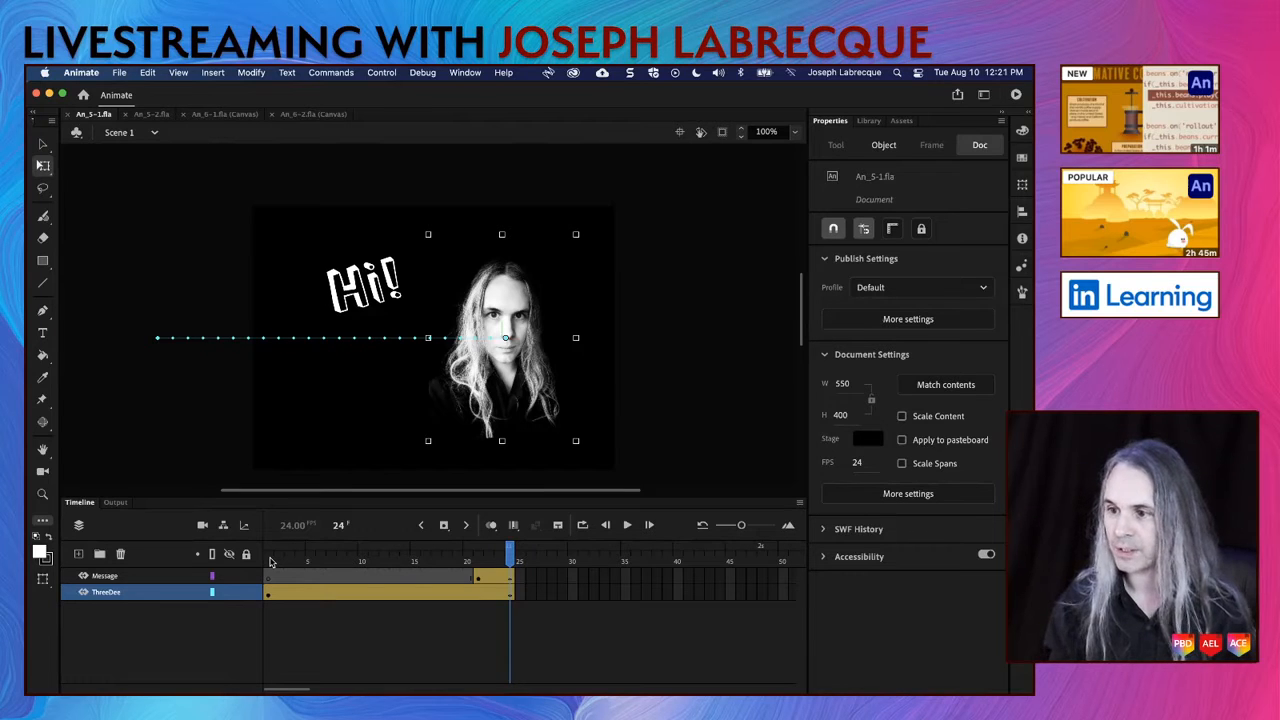
Step: Switch from free transforming to the Selection tool and deselect the "Hi!" text
click(373, 289)
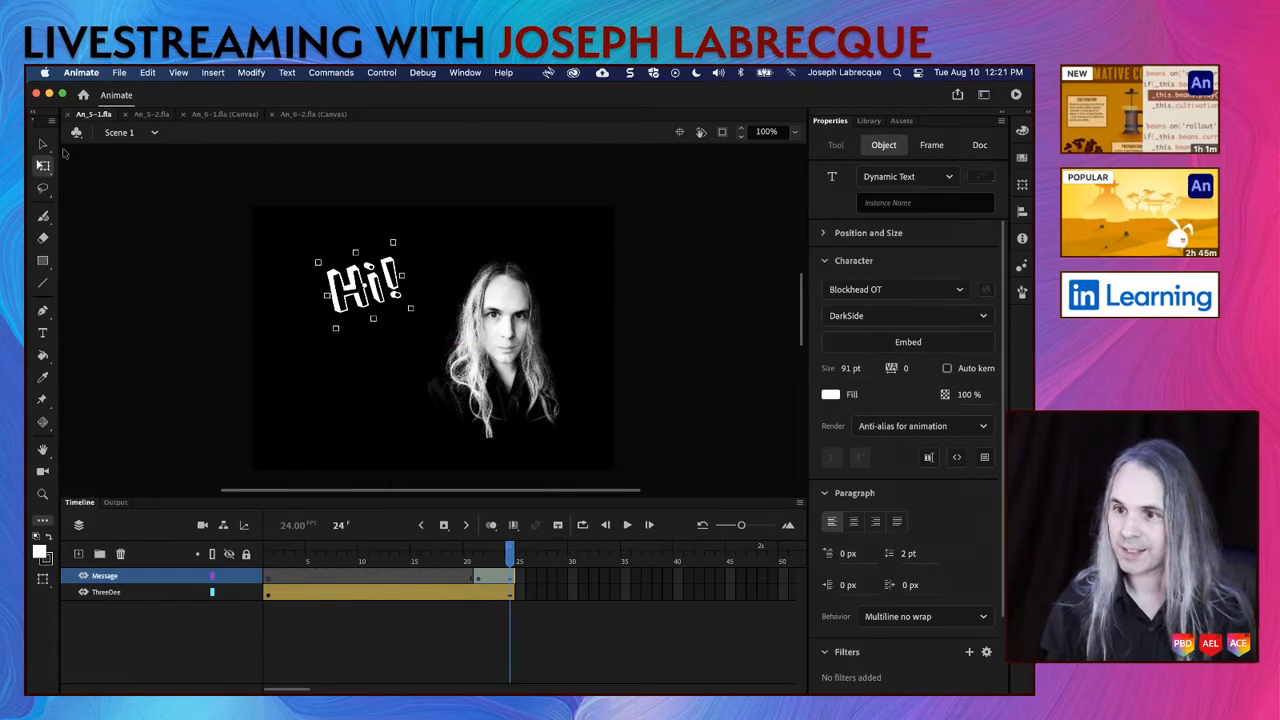
click(43, 143)
click(207, 226)
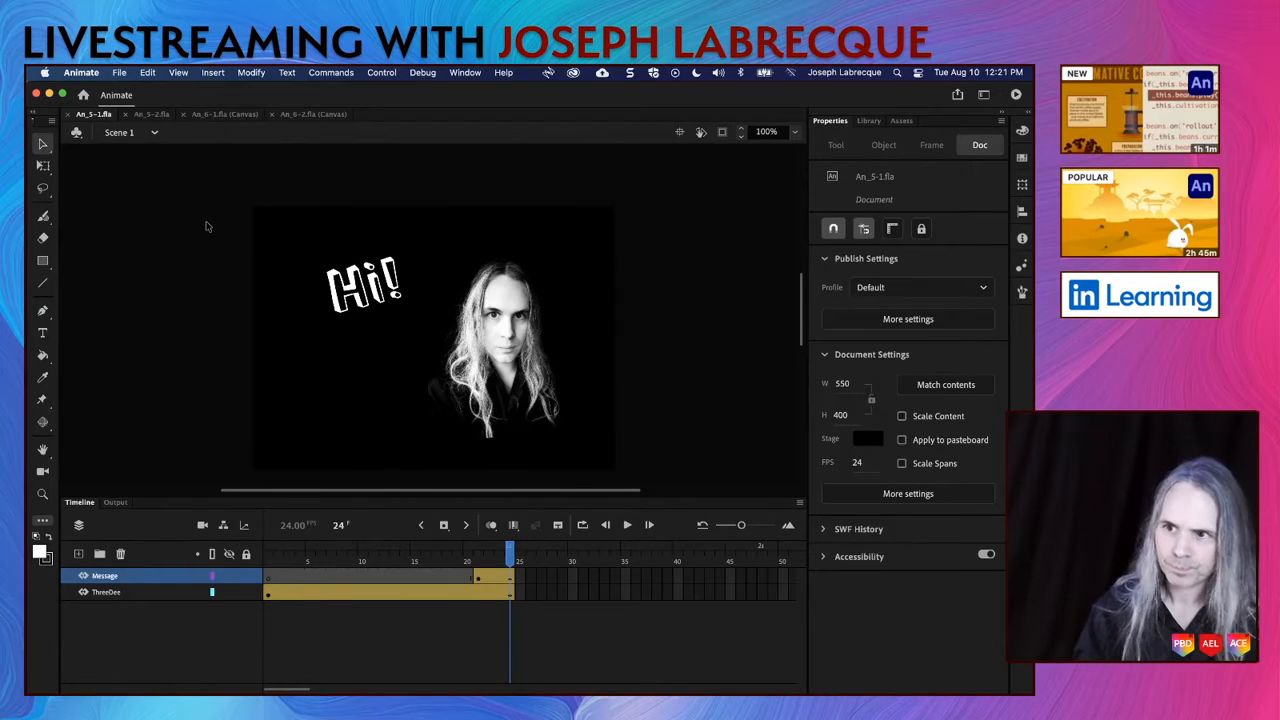
Step: Set the stage background of An_5-2.fla to light blue and save the document in the current format
click(151, 114)
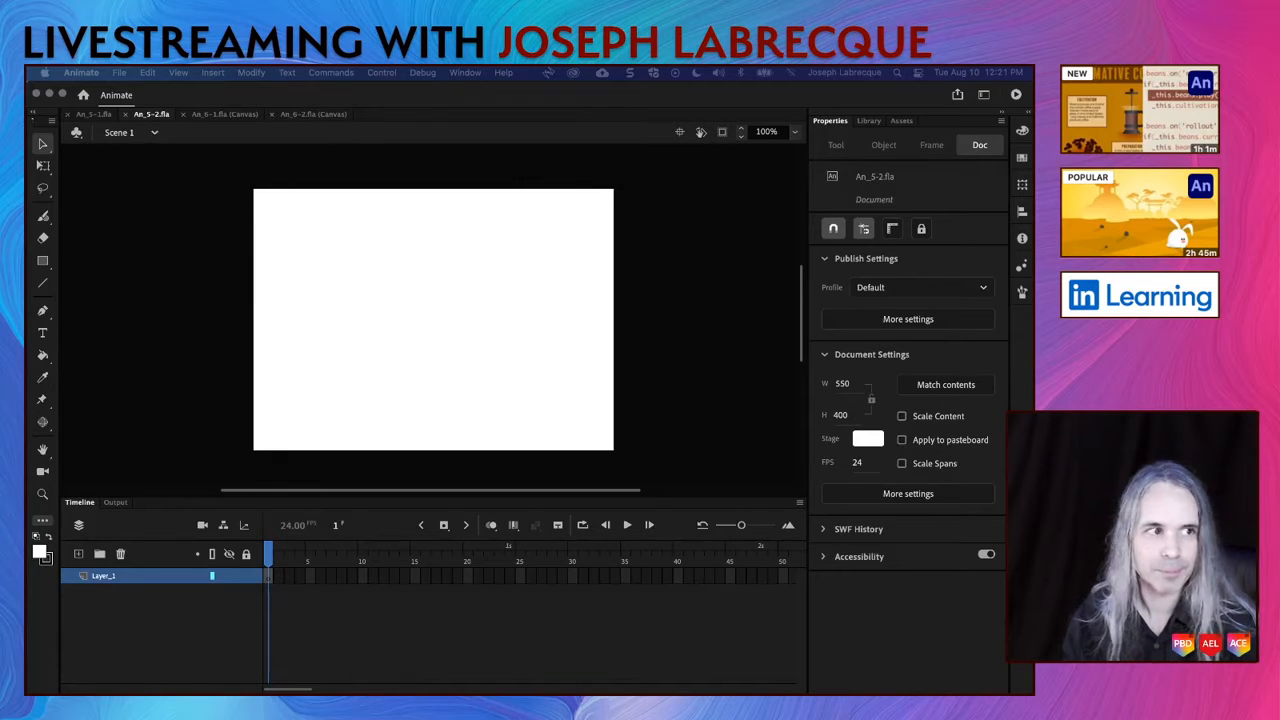
click(711, 259)
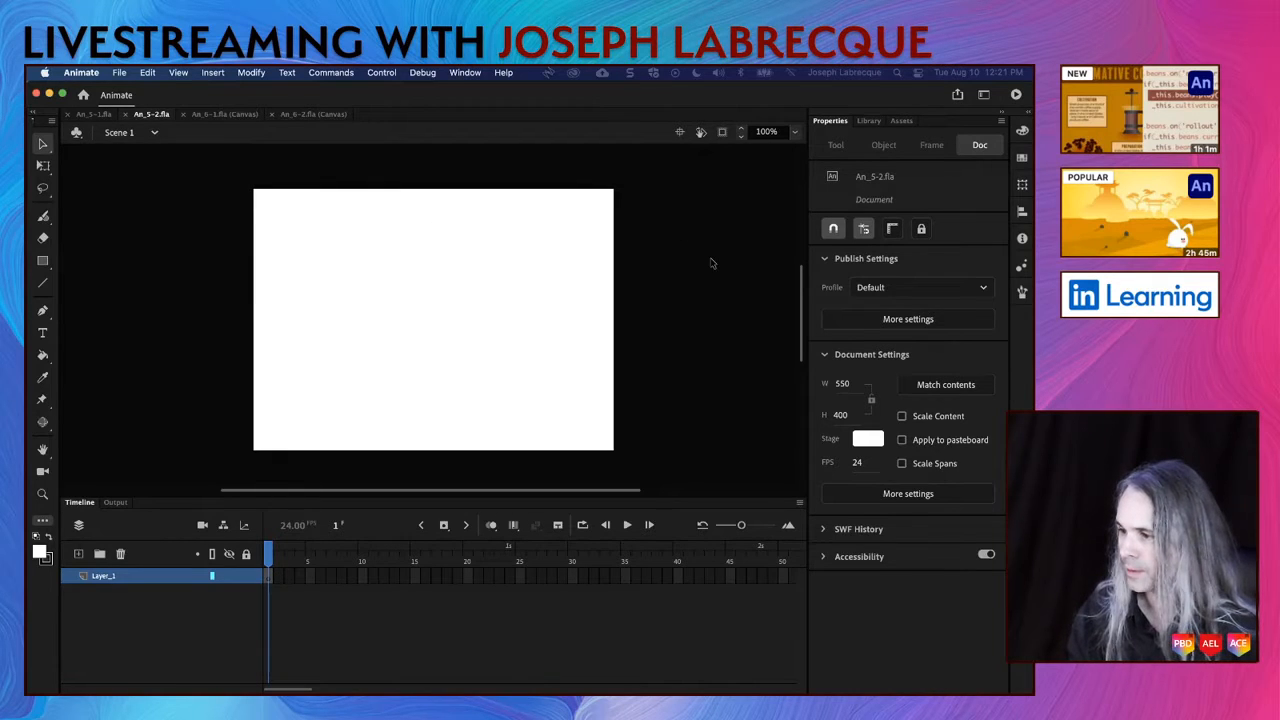
click(870, 443)
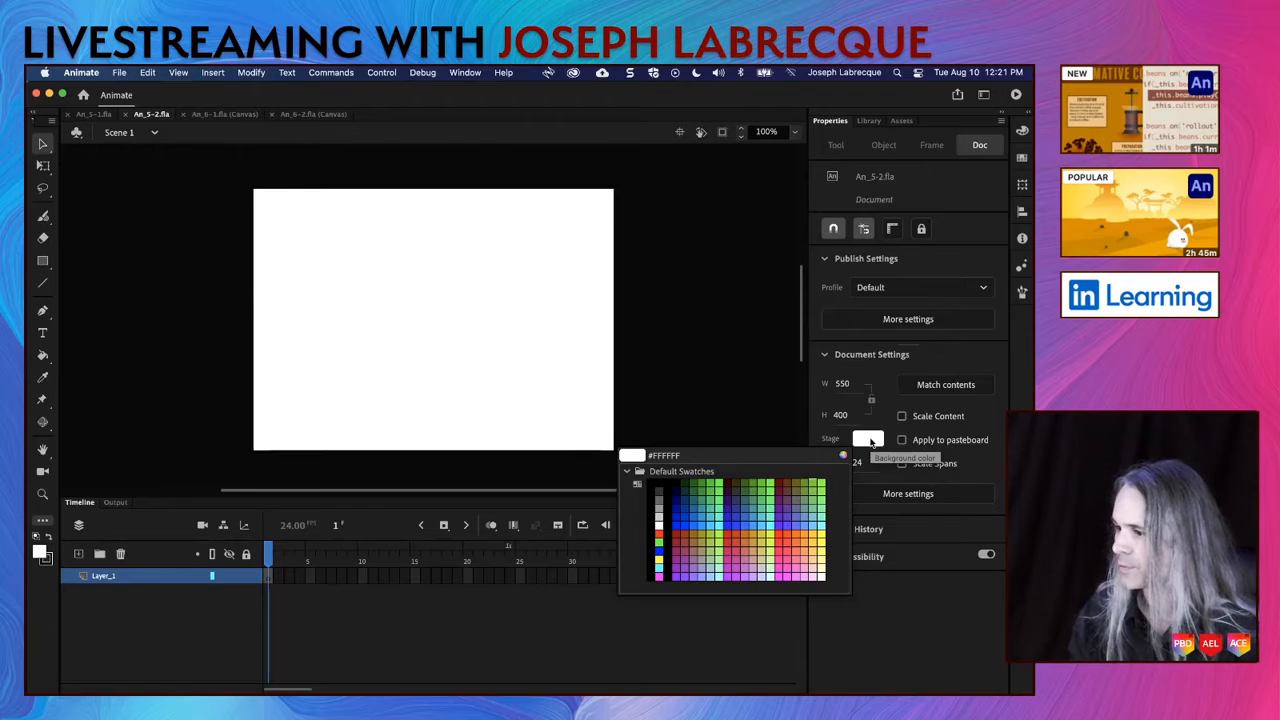
click(812, 520)
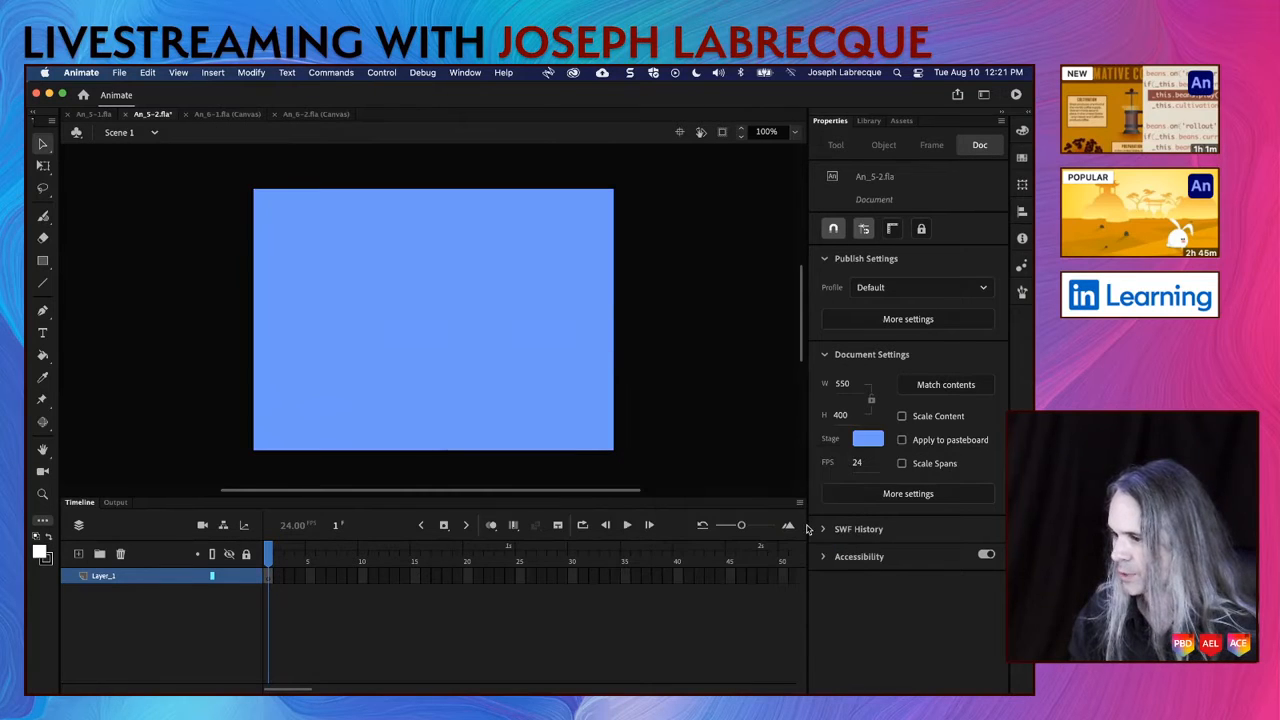
key(super+s)
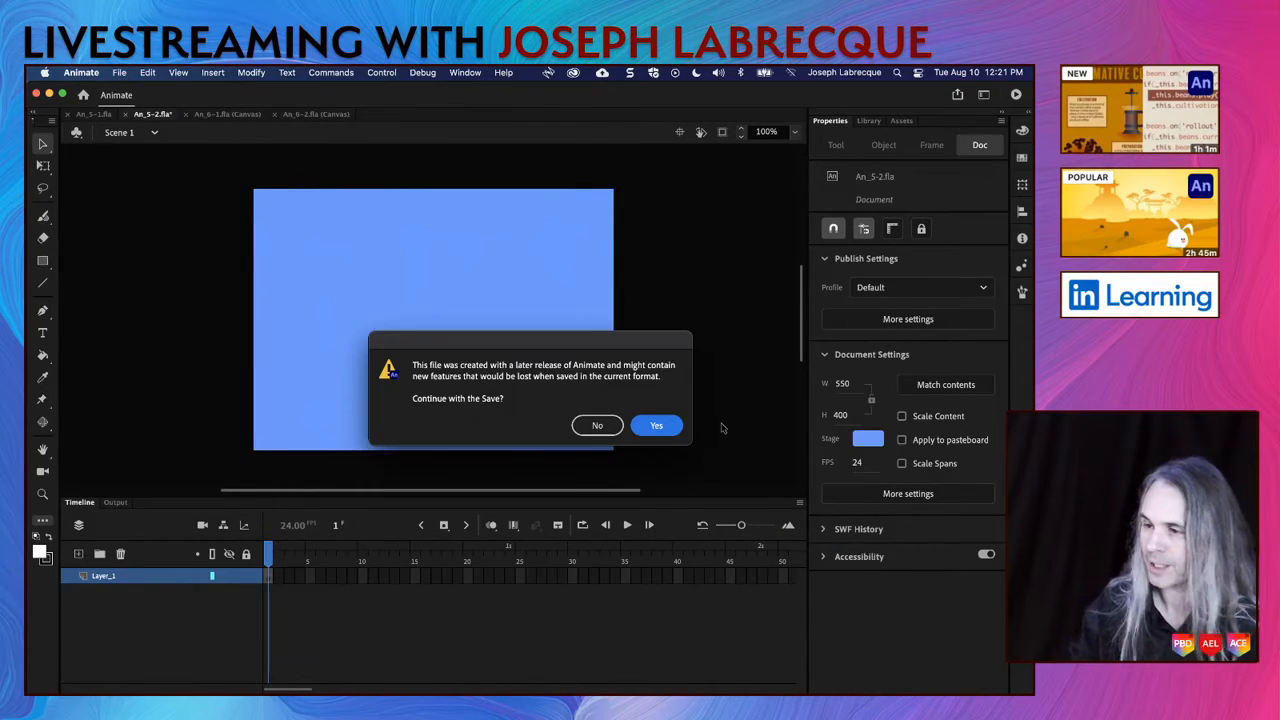
click(658, 428)
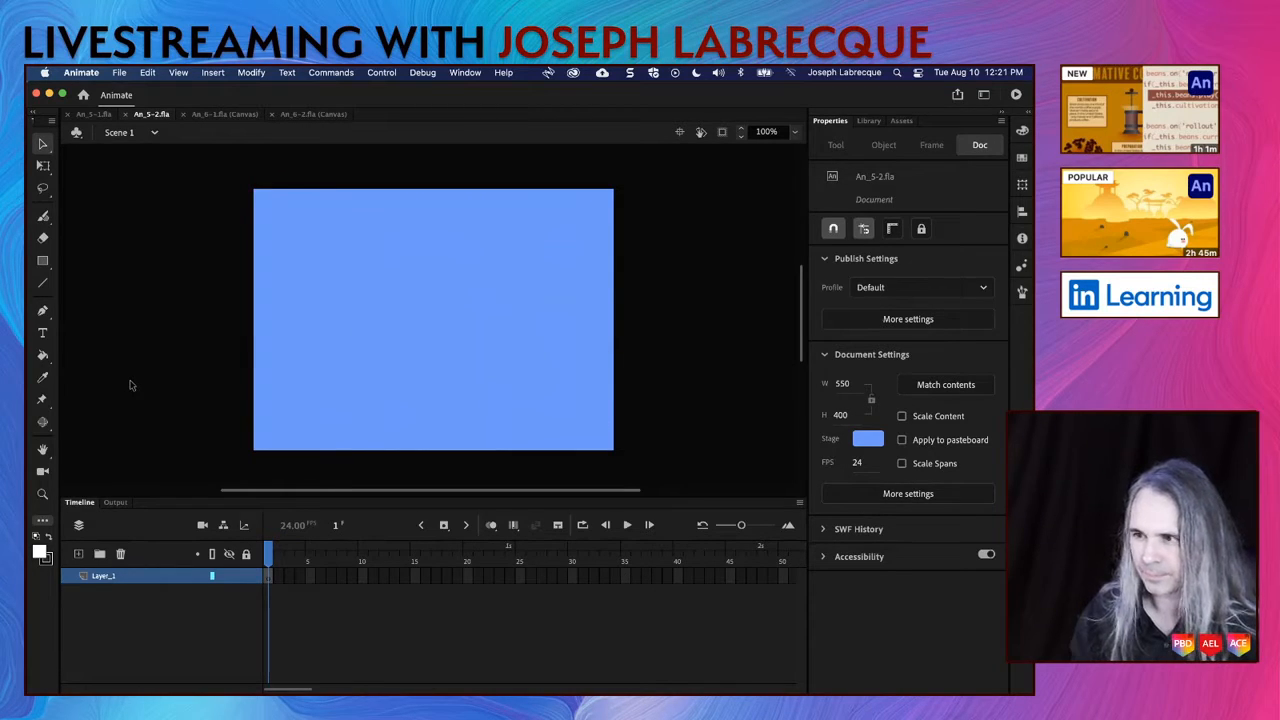
Step: Review the snapping options and draw a rectangle about 550 by 200 px over the lower half of the stage
click(44, 262)
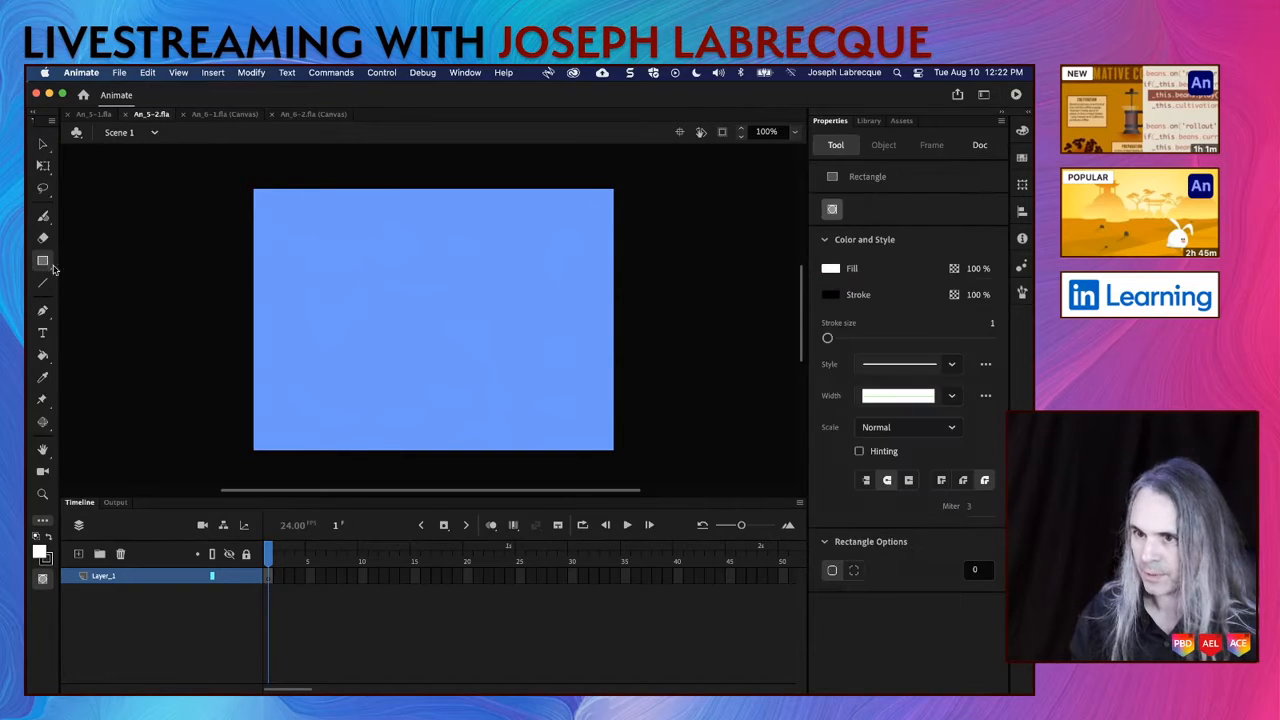
click(176, 74)
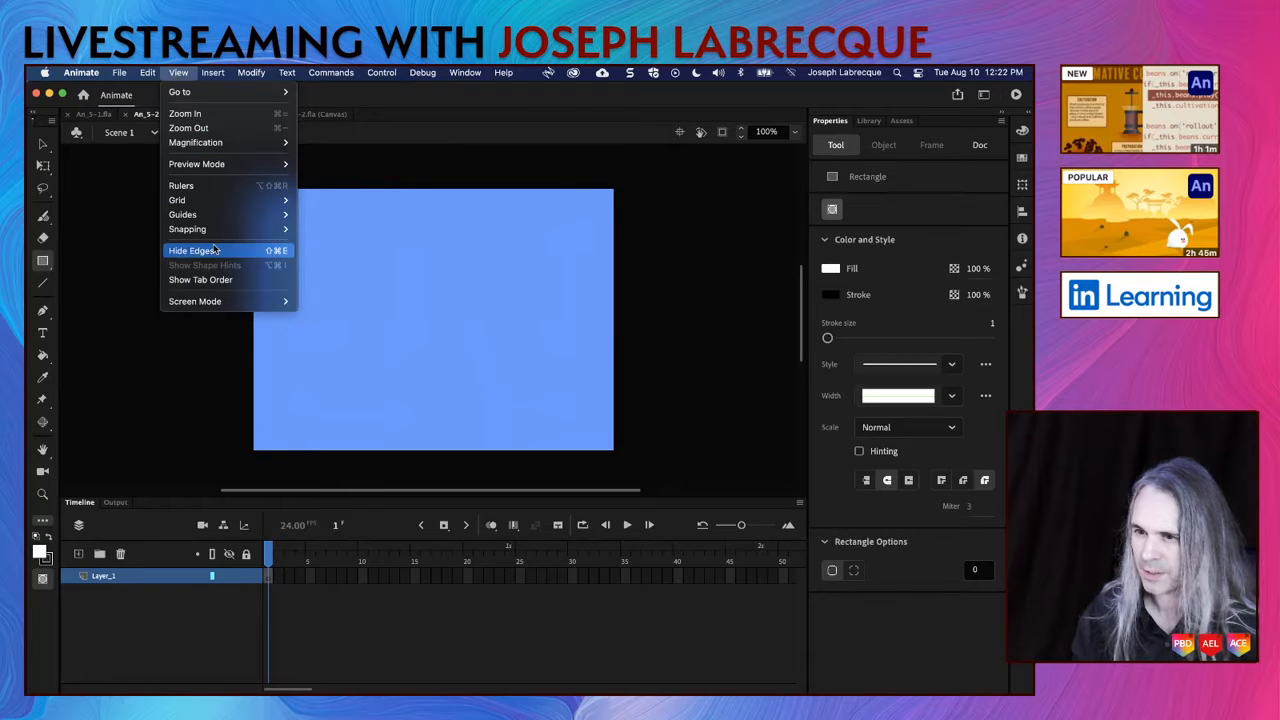
mouse_move(212, 236)
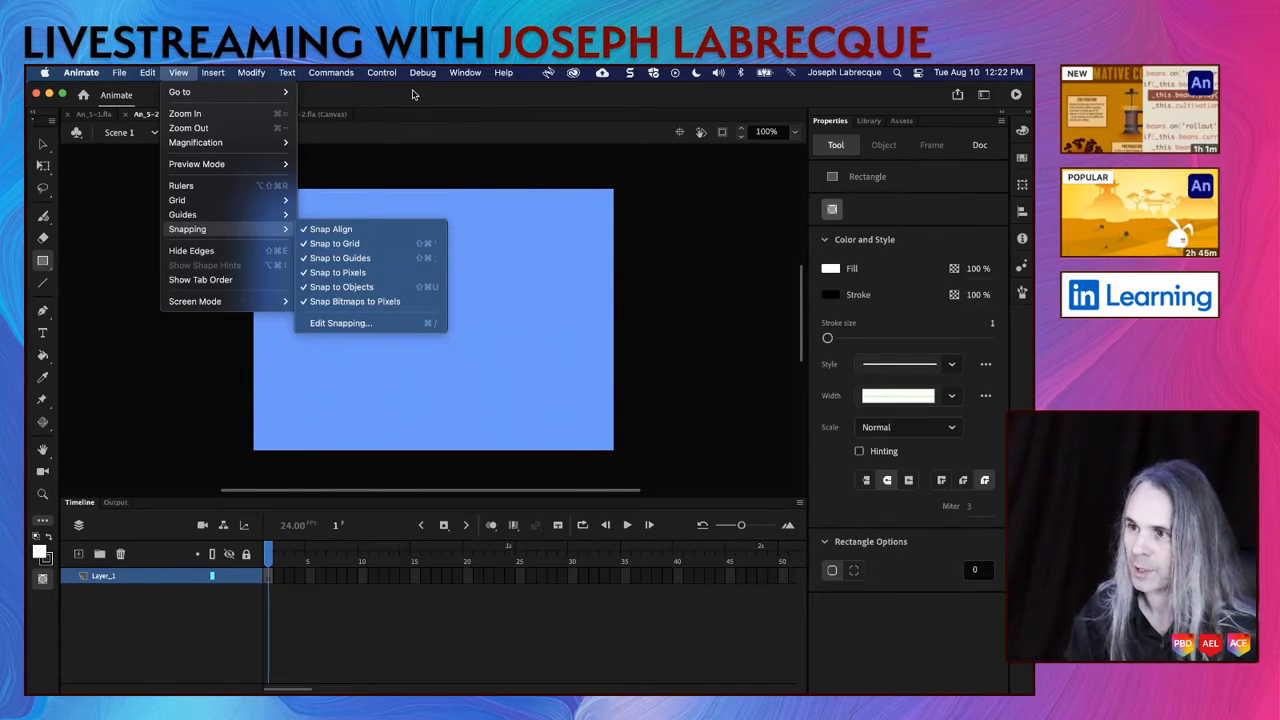
click(355, 229)
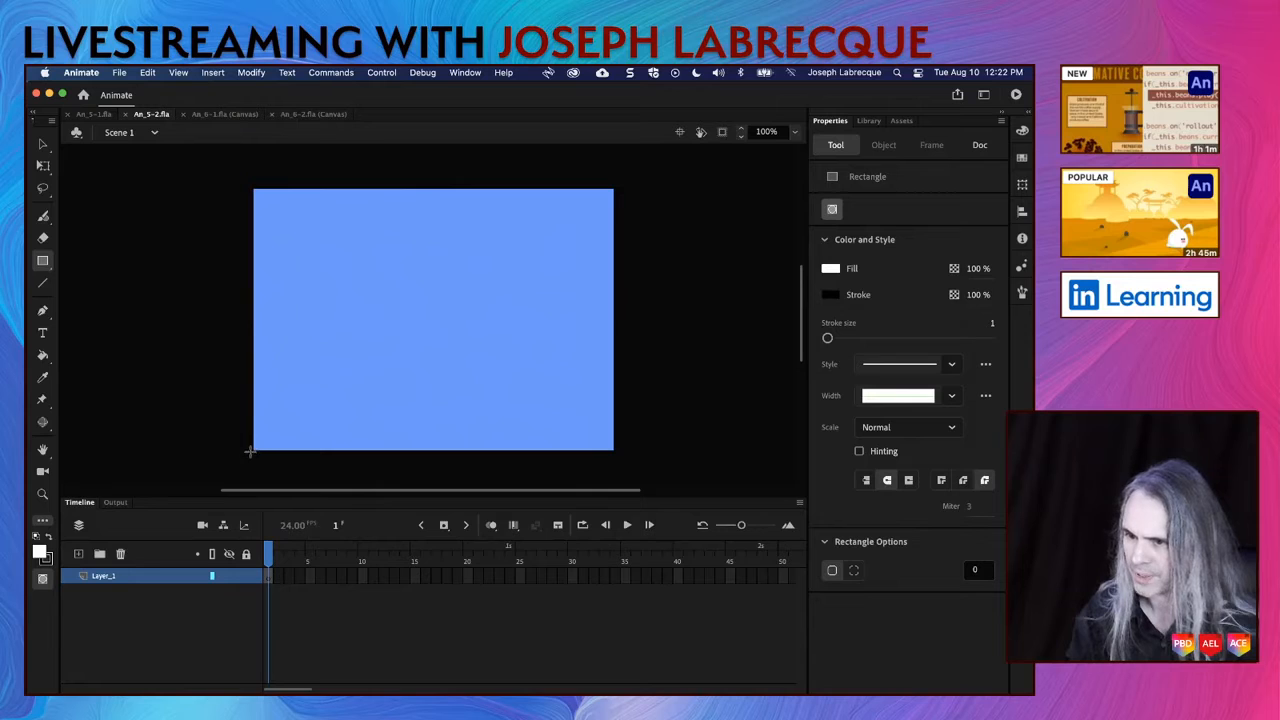
drag(252, 451, 607, 318)
key(v)
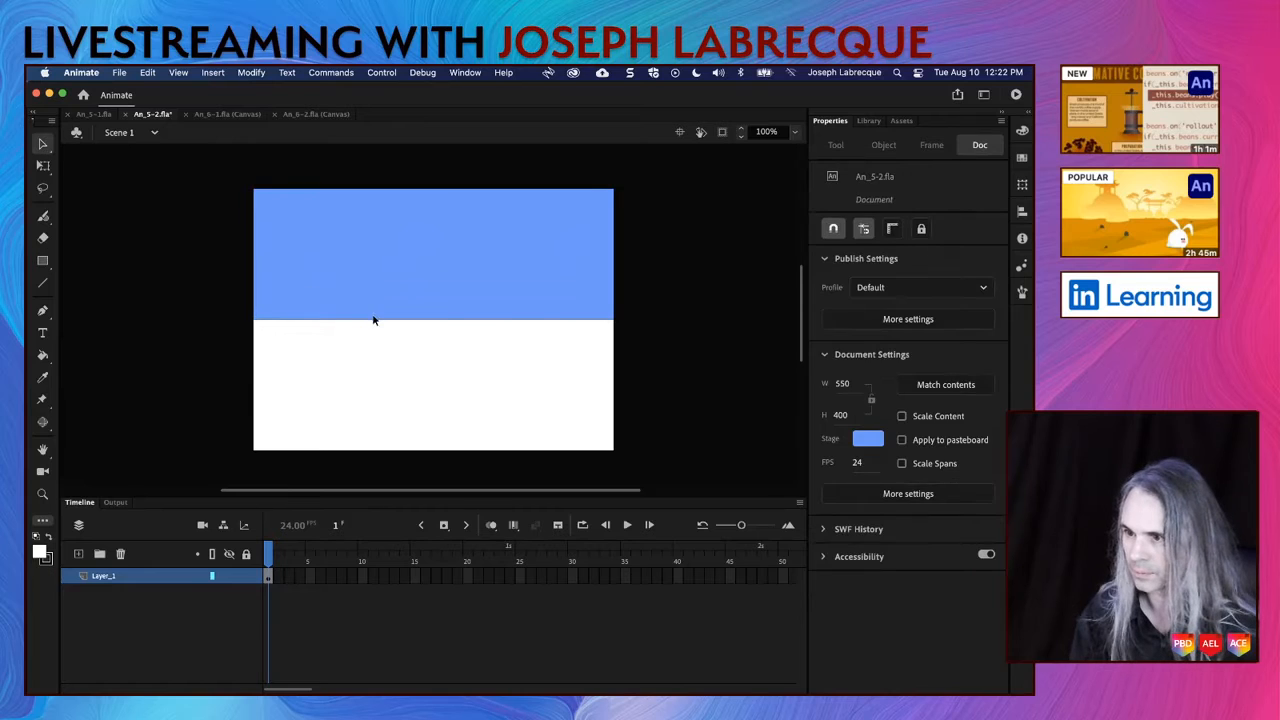
Step: Remove the stroke from the lower rectangle and set its fill to the sandy orange #FFCC66
double_click(377, 328)
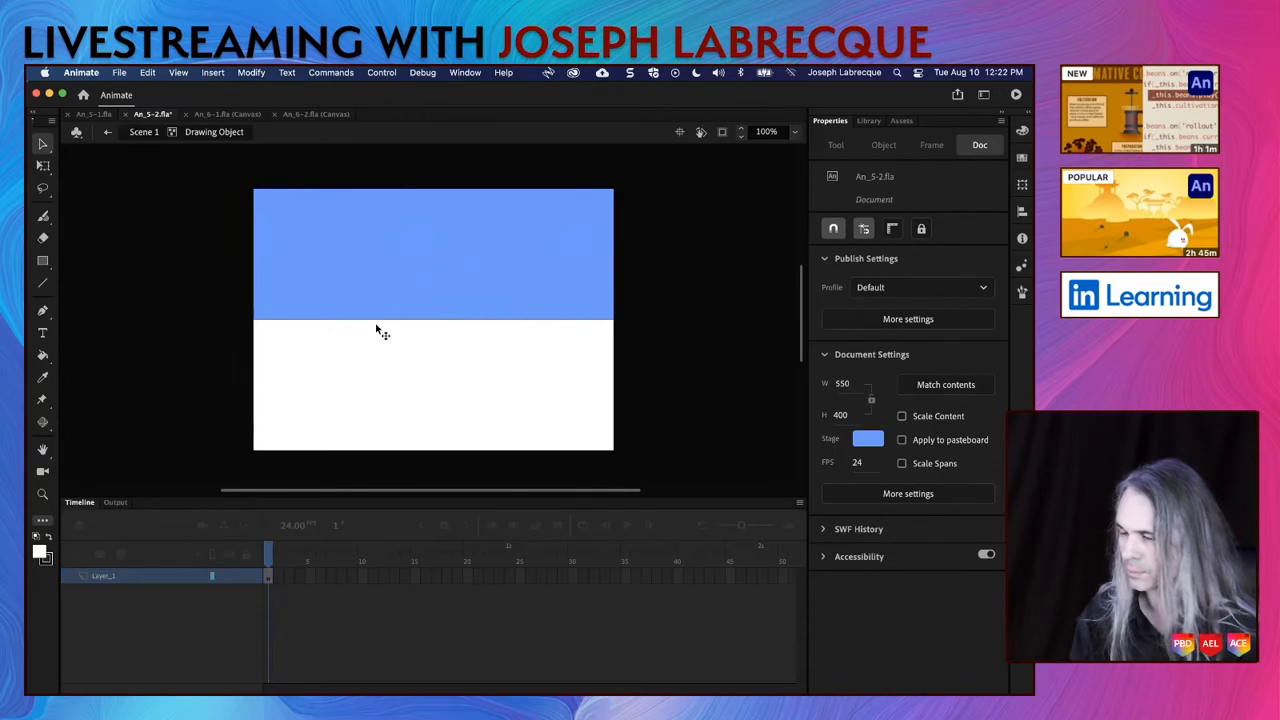
click(136, 132)
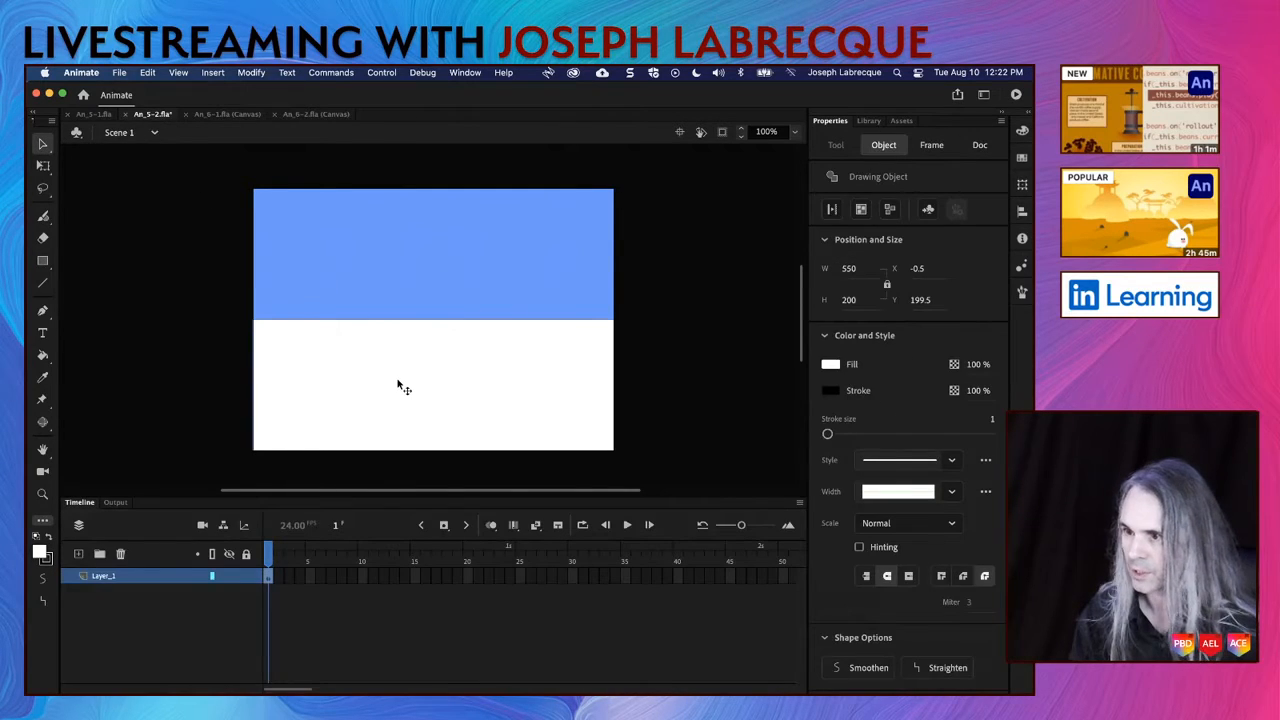
click(831, 391)
click(797, 405)
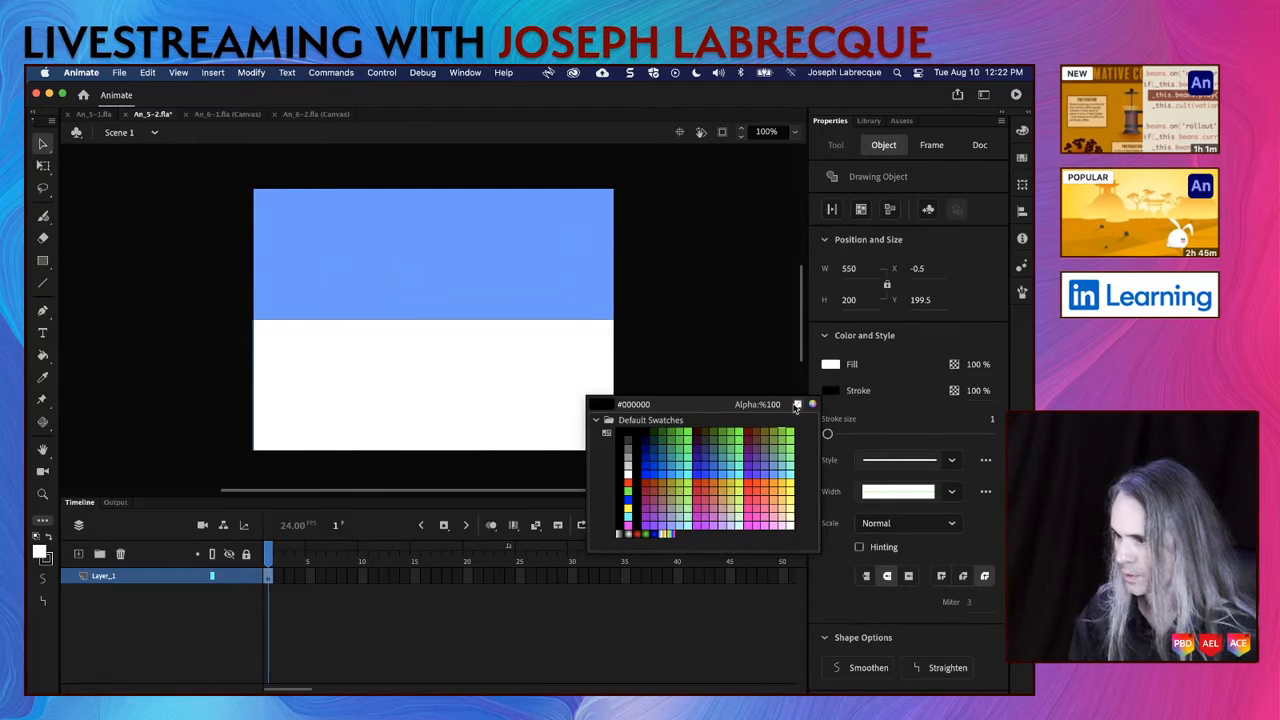
click(832, 366)
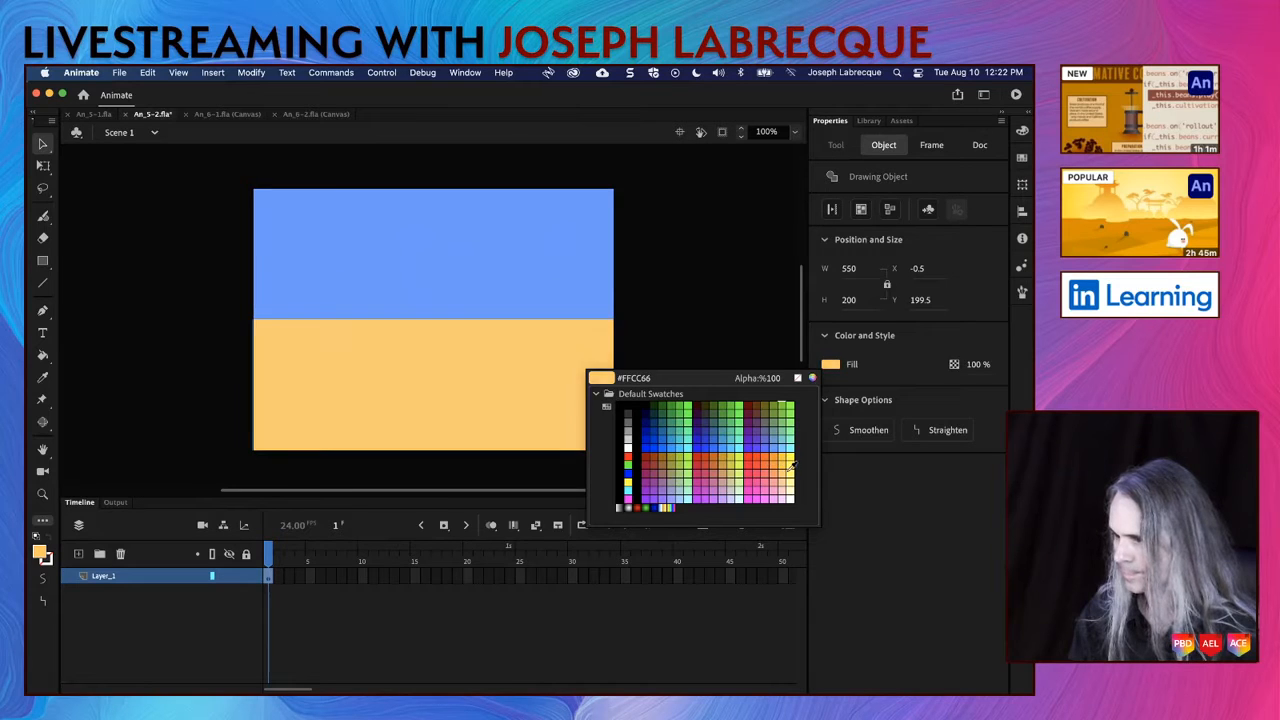
click(788, 468)
click(733, 441)
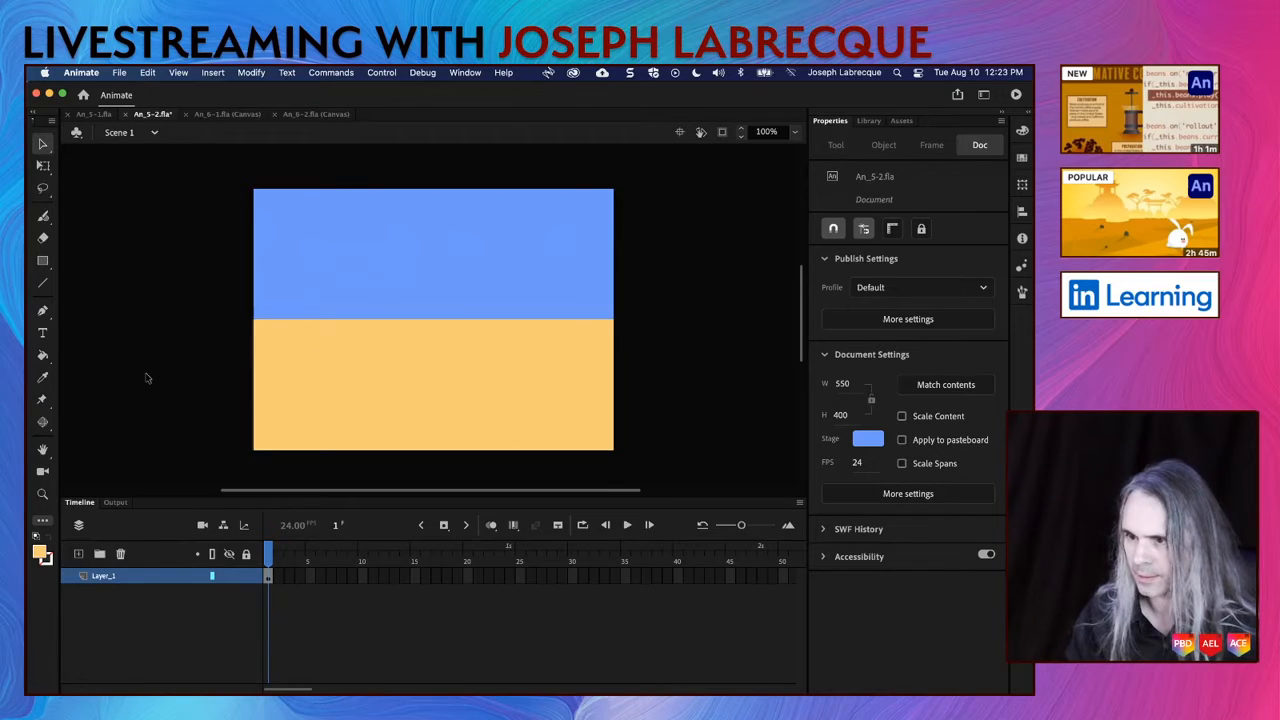
Step: Draw a five-sided star about 235 by 226 px over the blue area using the PolyStar tool's star style
click(378, 416)
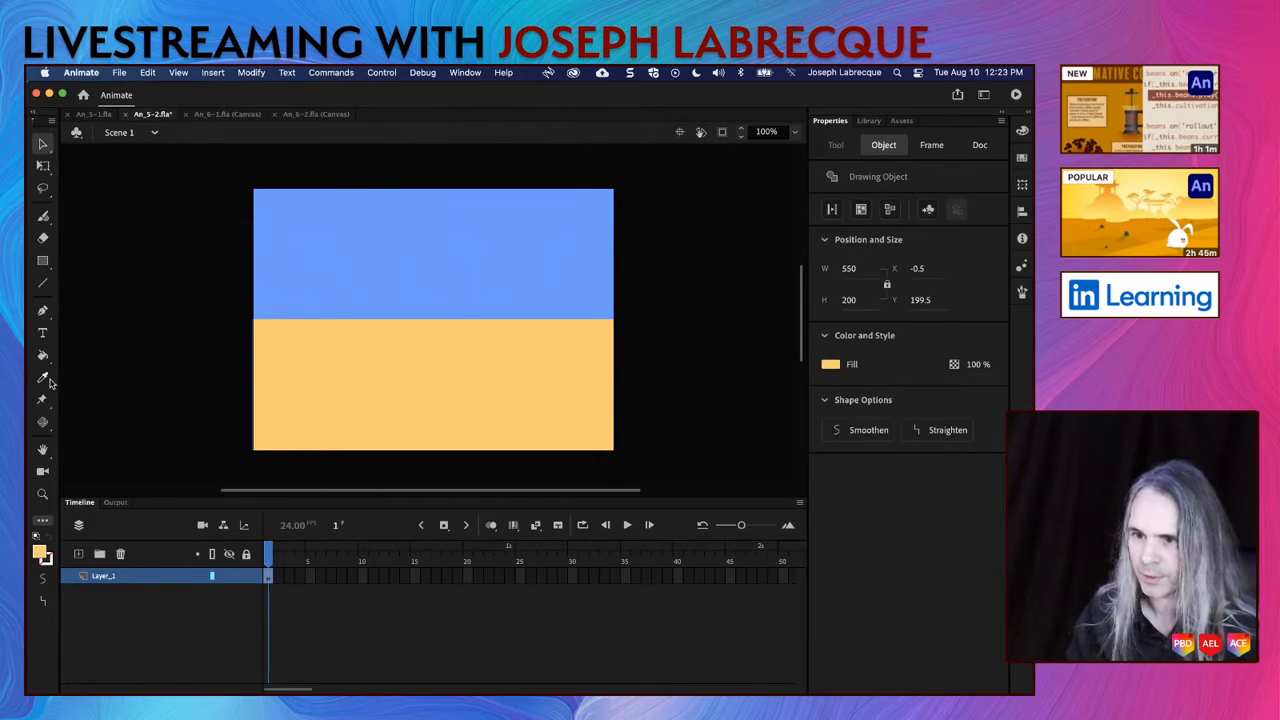
click(43, 260)
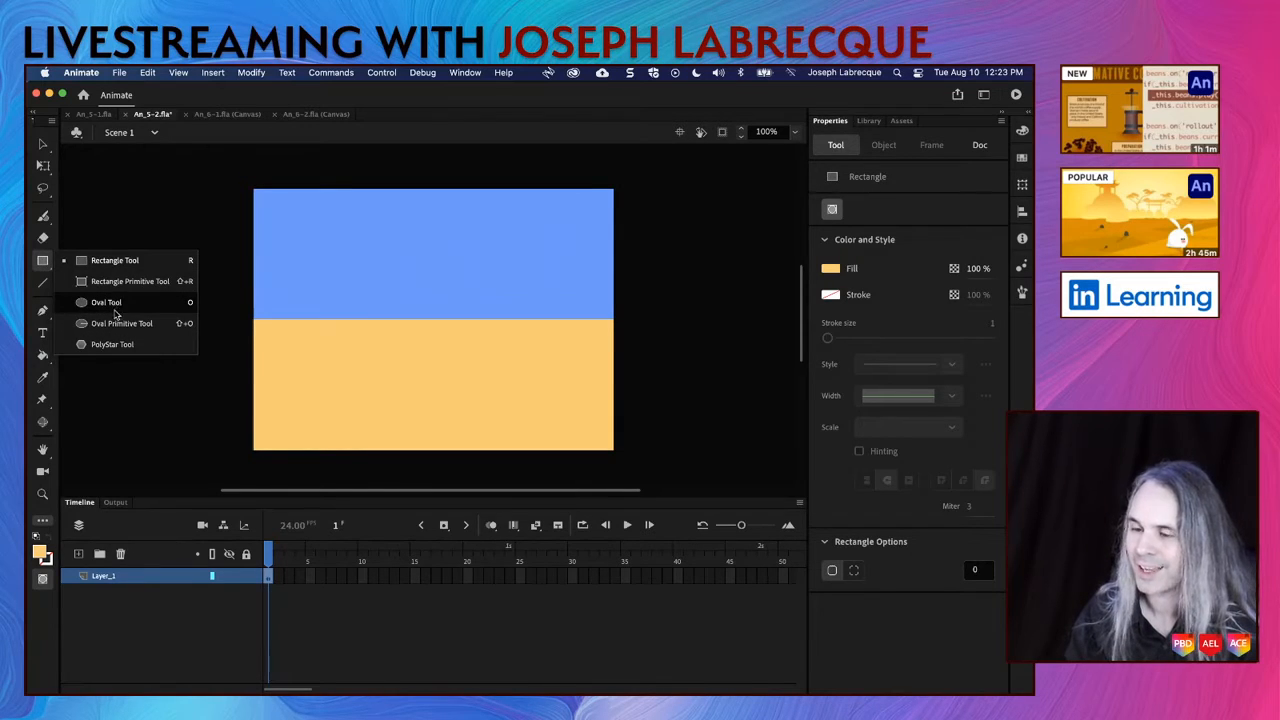
click(115, 345)
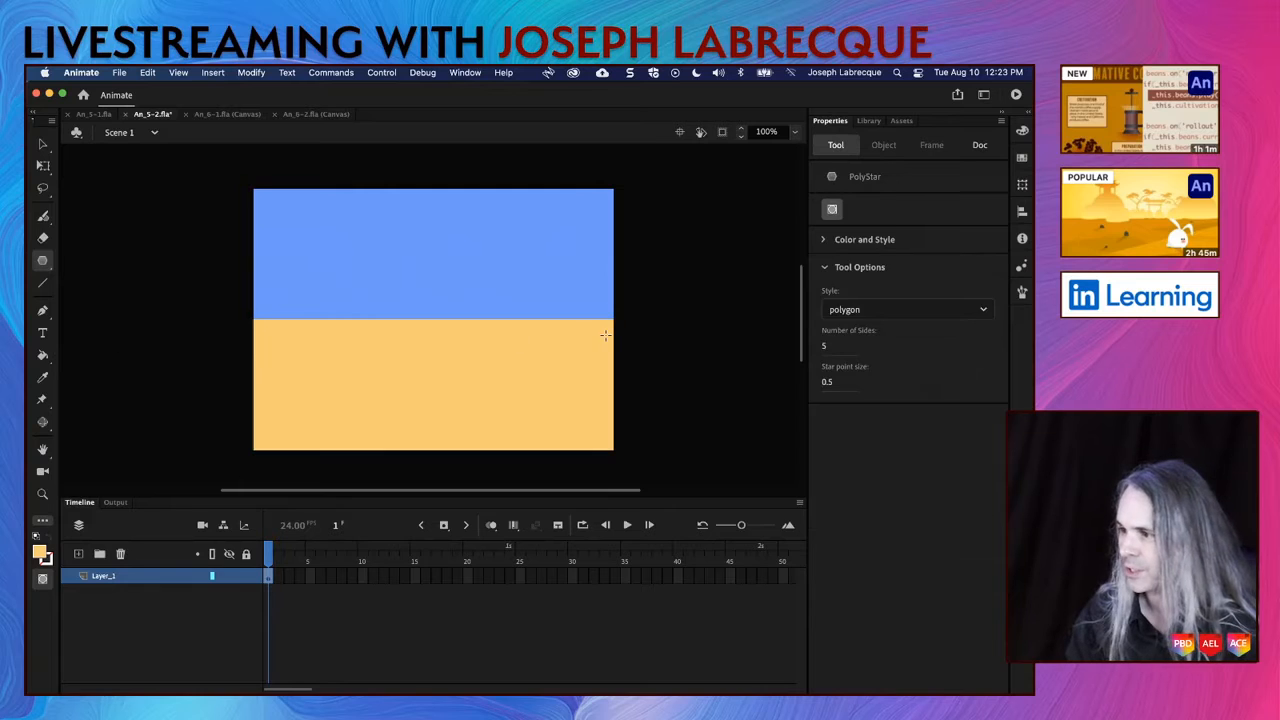
click(983, 312)
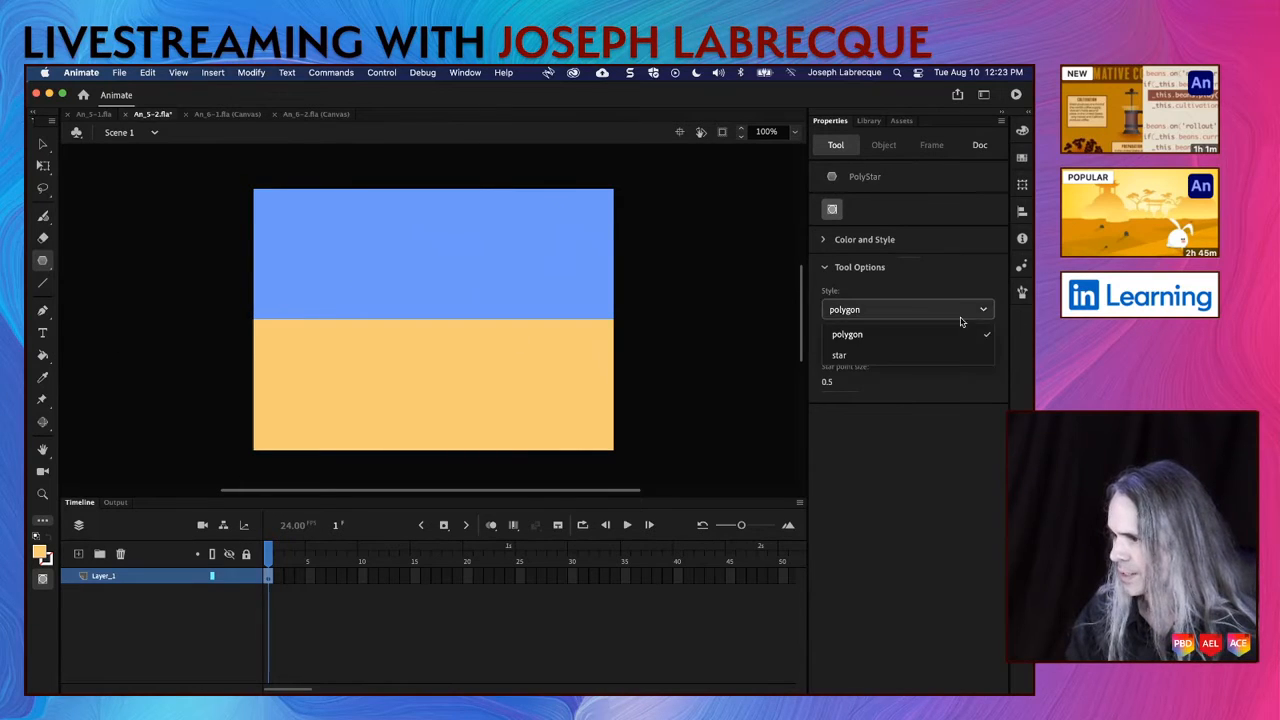
click(908, 356)
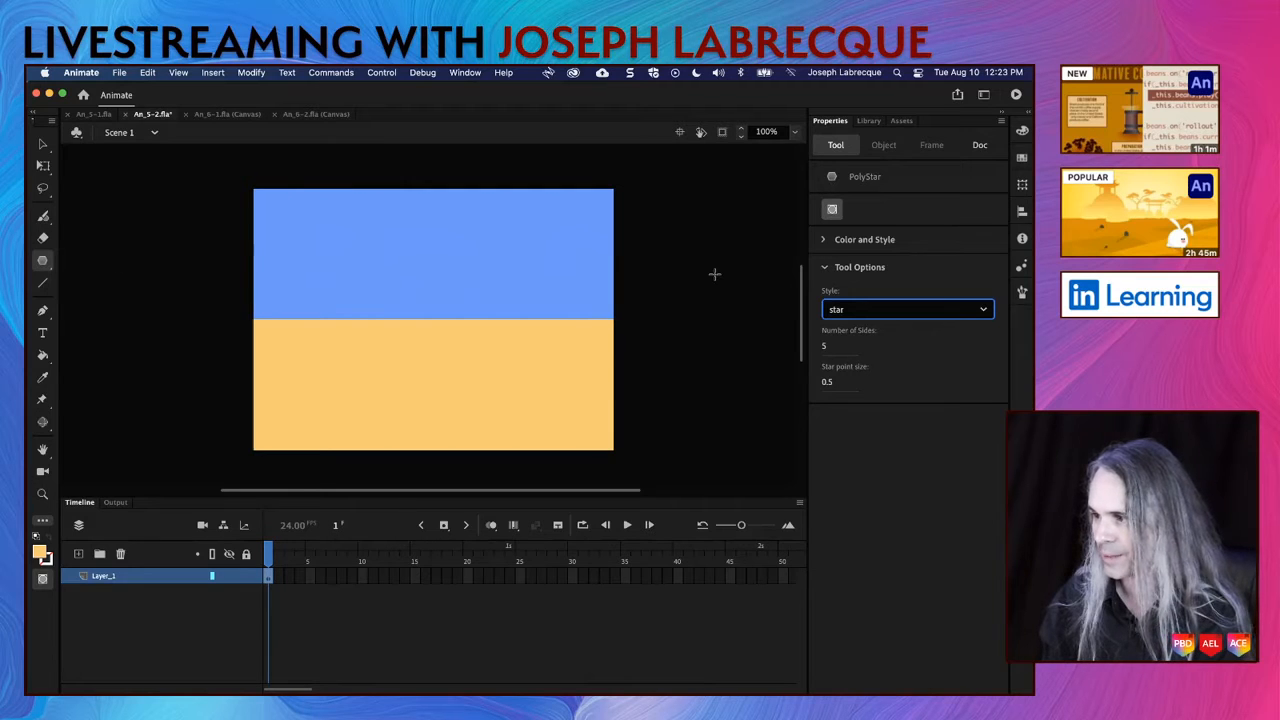
drag(394, 254, 443, 313)
Step: Fill the star with dark red and move it to about X 26, Y 20 on the stage
click(43, 143)
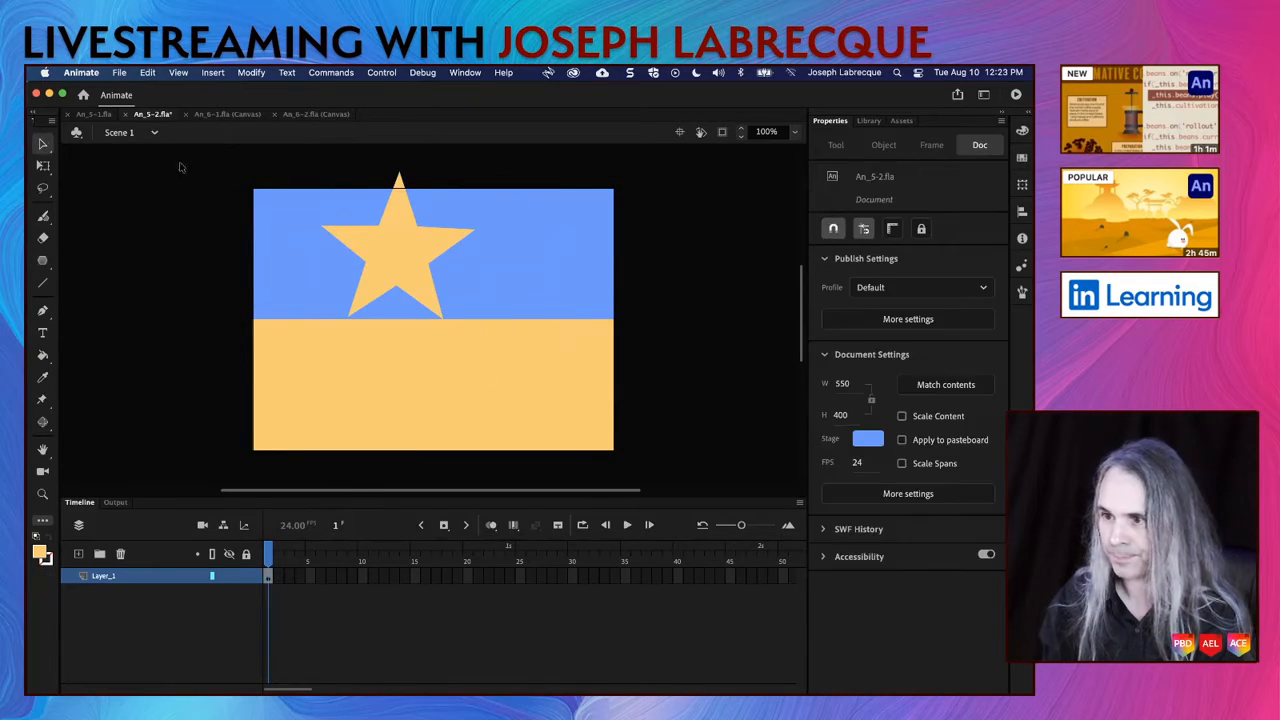
click(400, 260)
drag(400, 260, 367, 300)
click(831, 365)
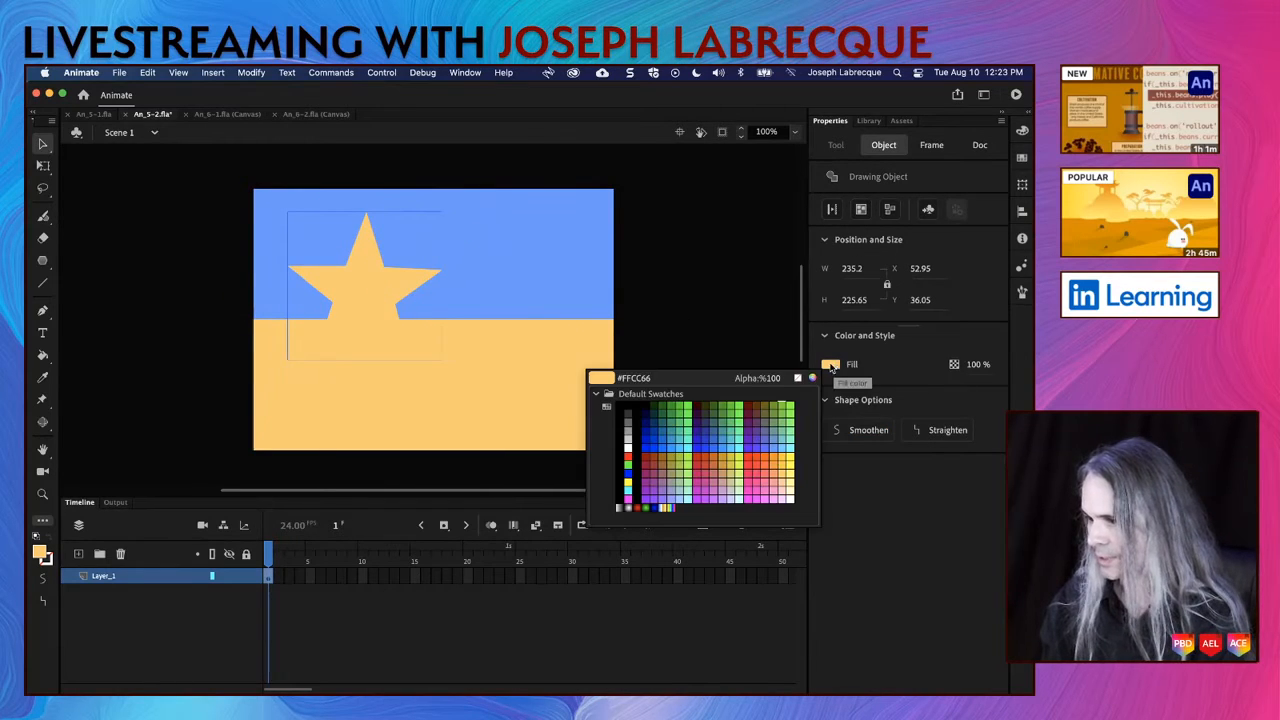
click(751, 405)
mouse_move(384, 295)
mouse_down()
mouse_move(357, 279)
mouse_move(374, 293)
mouse_up()
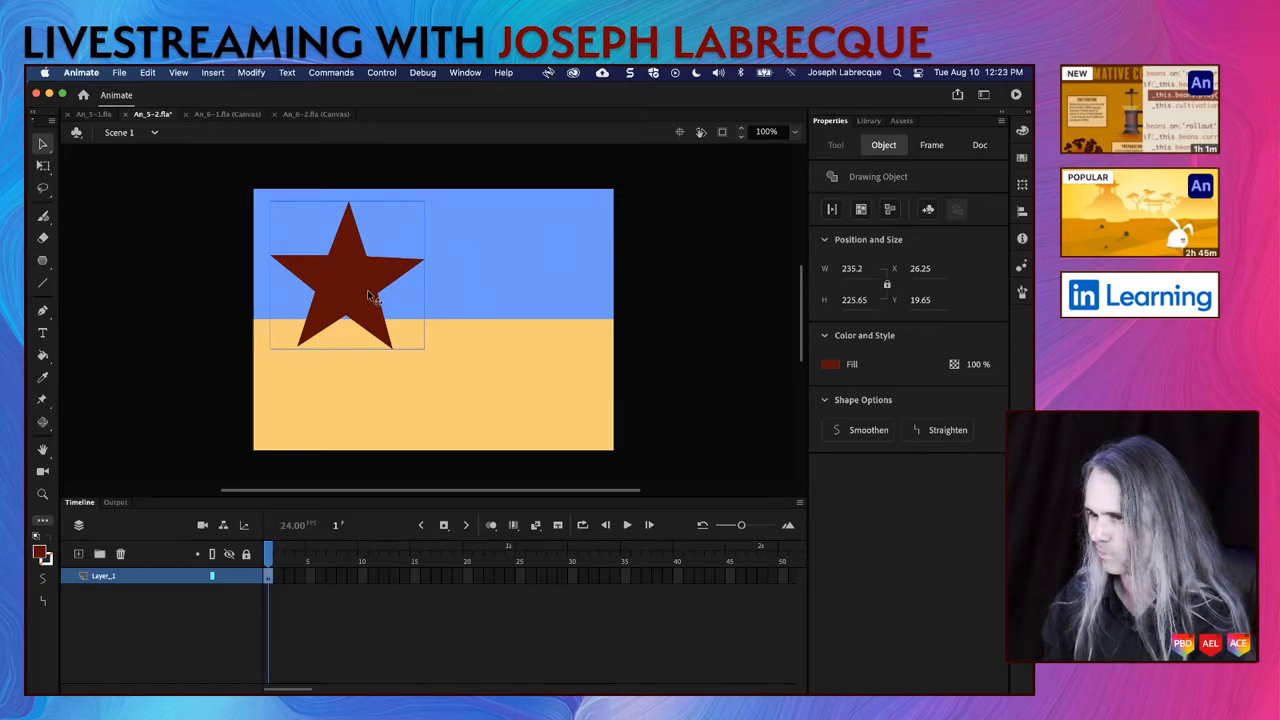
click(702, 348)
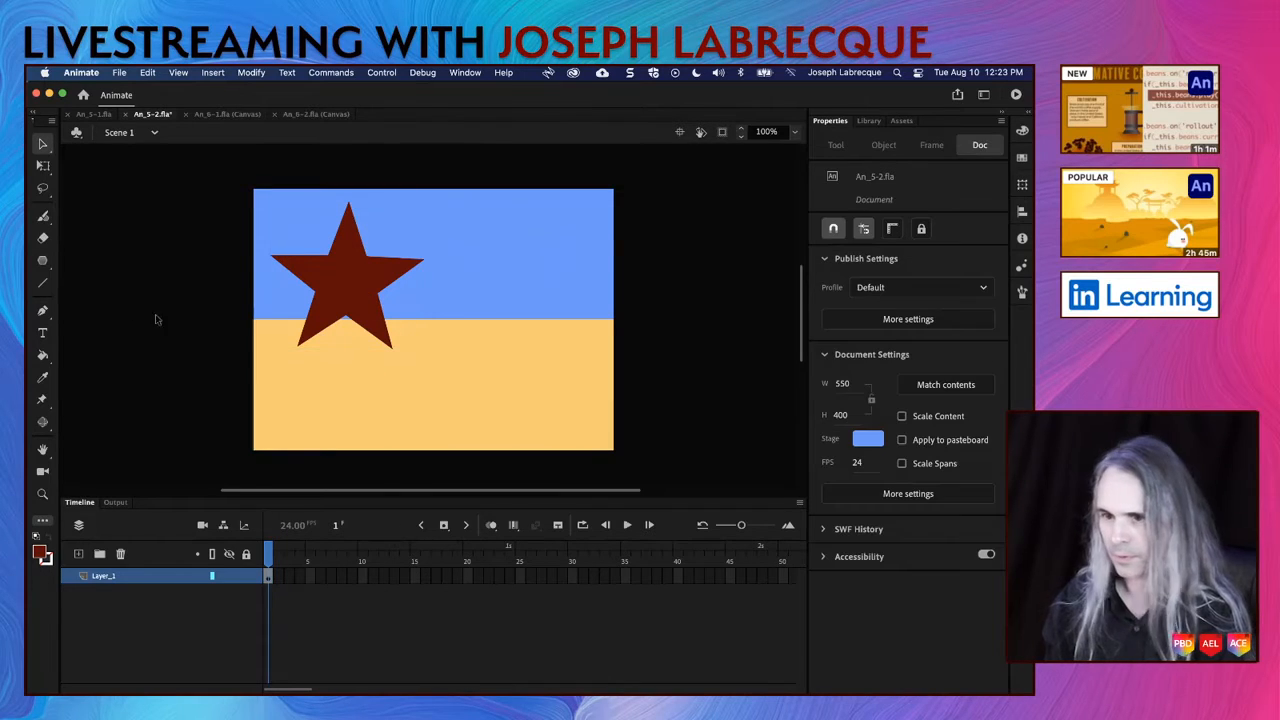
click(337, 401)
click(168, 395)
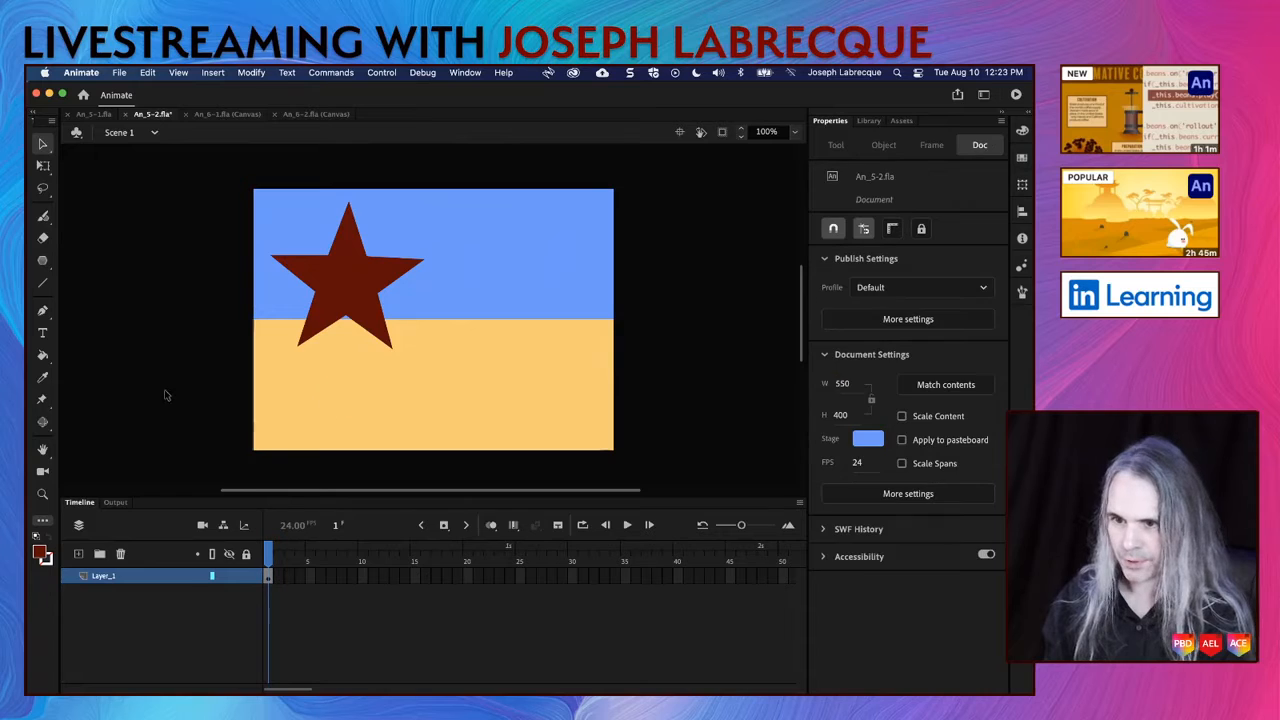
Step: Draw a closed triangle with the Pen tool through the stage's top-left, bottom-right and bottom-left corners
click(43, 311)
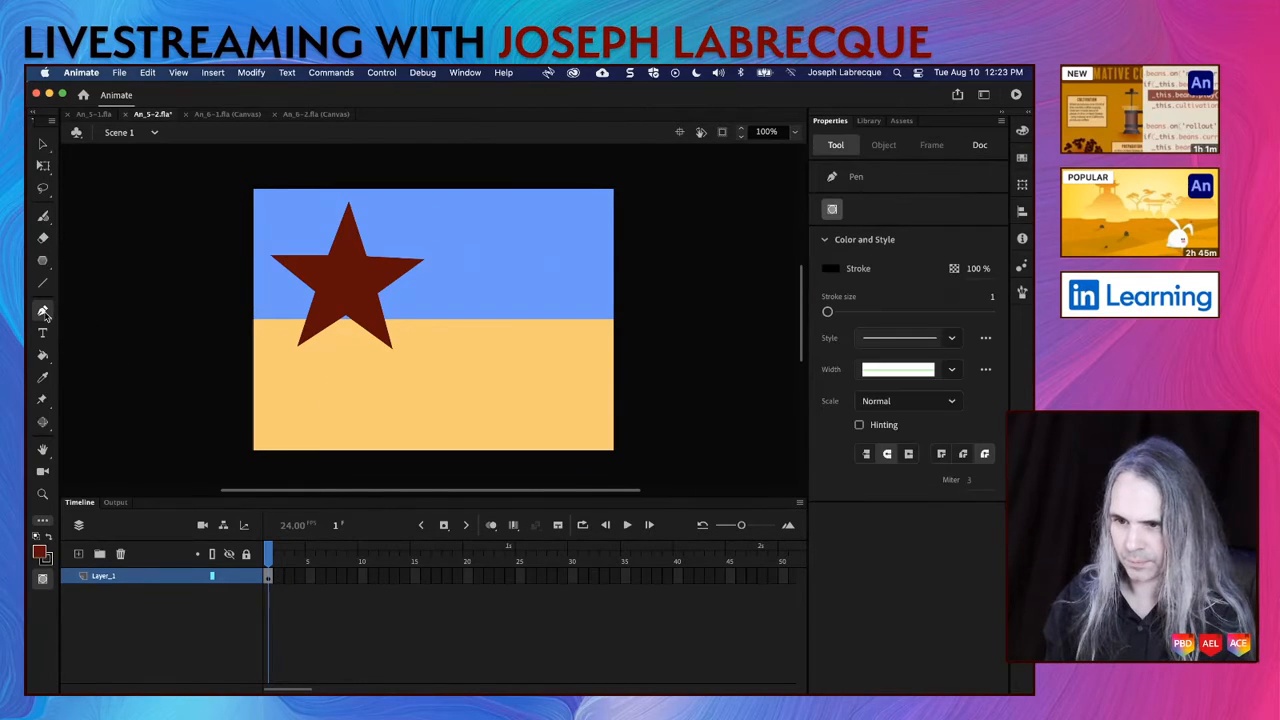
click(254, 189)
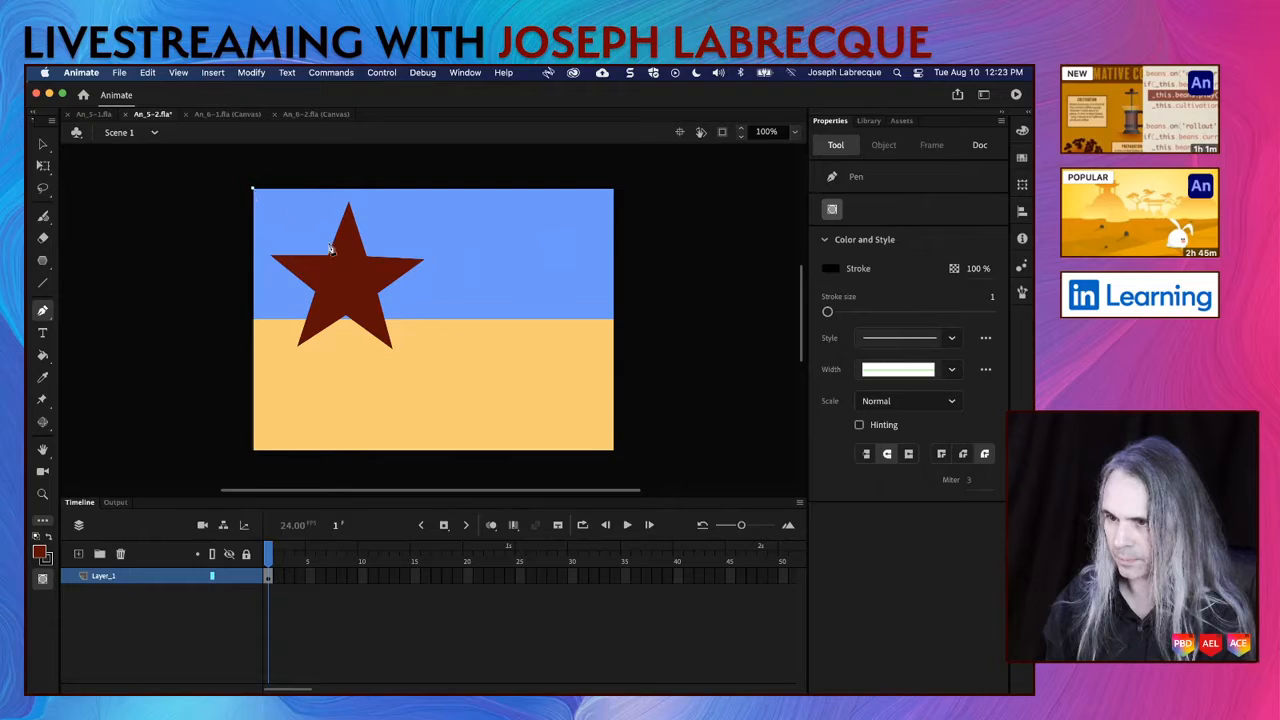
click(614, 452)
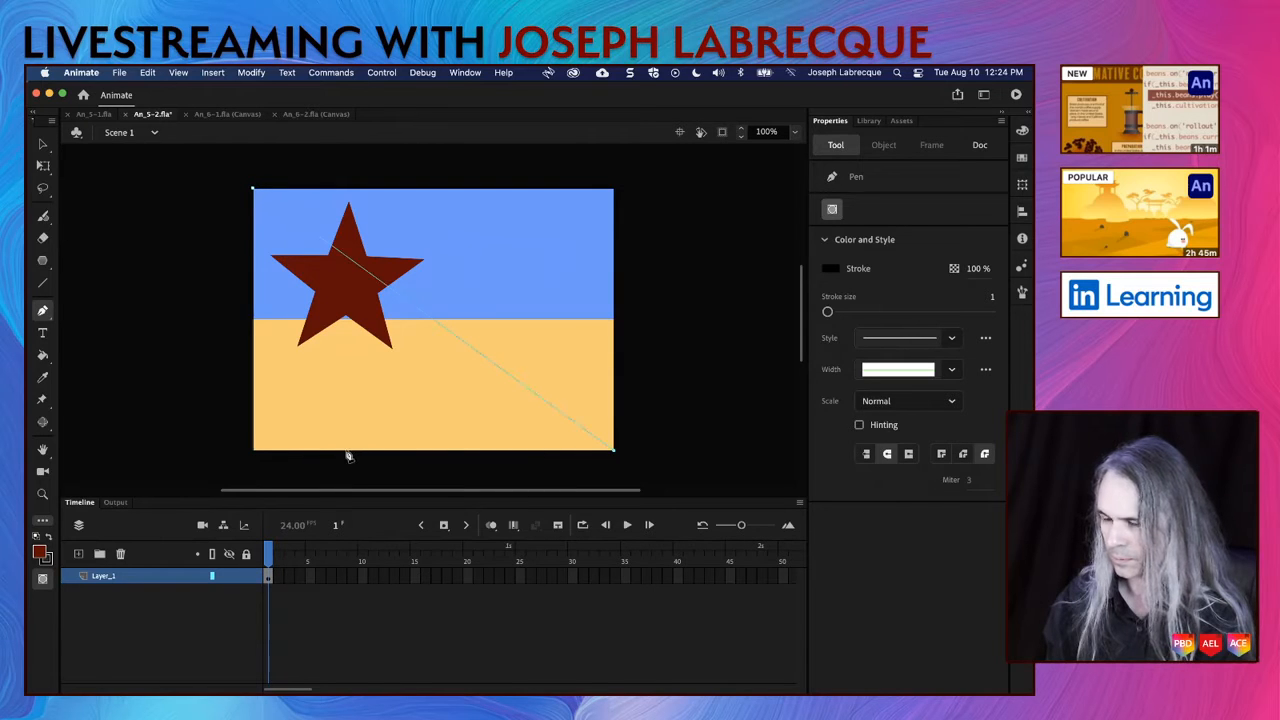
click(254, 451)
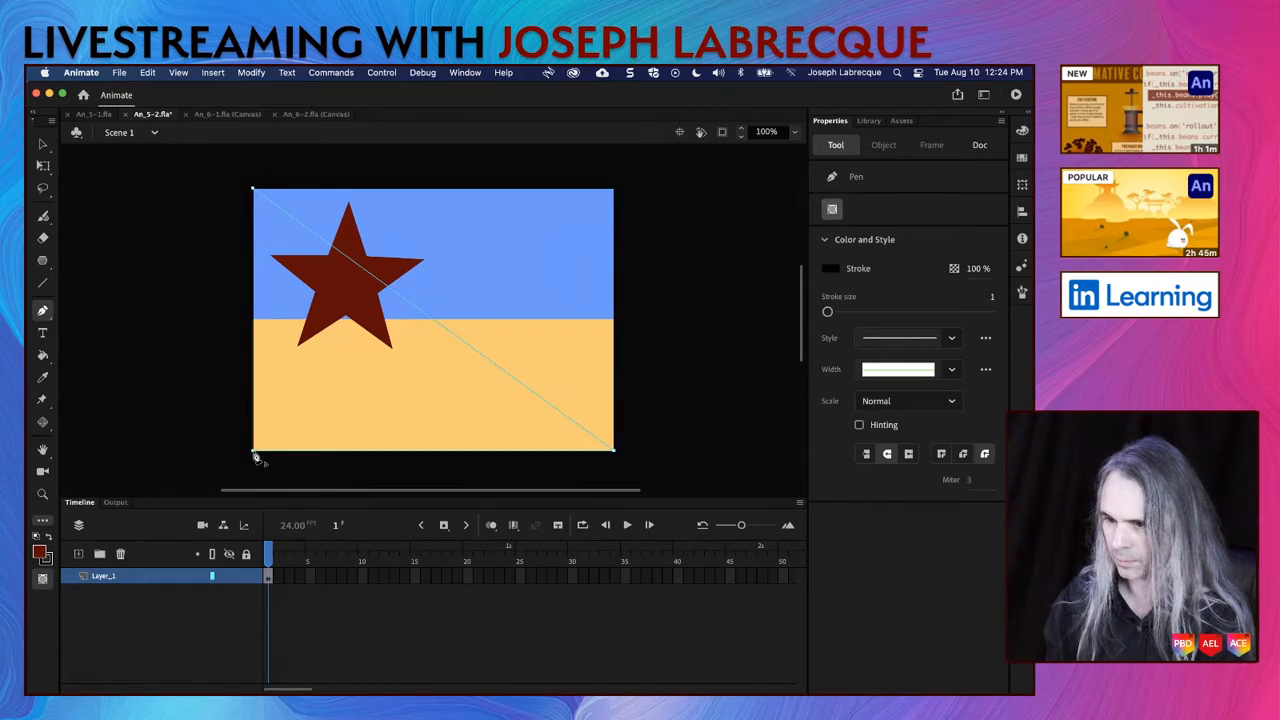
click(254, 190)
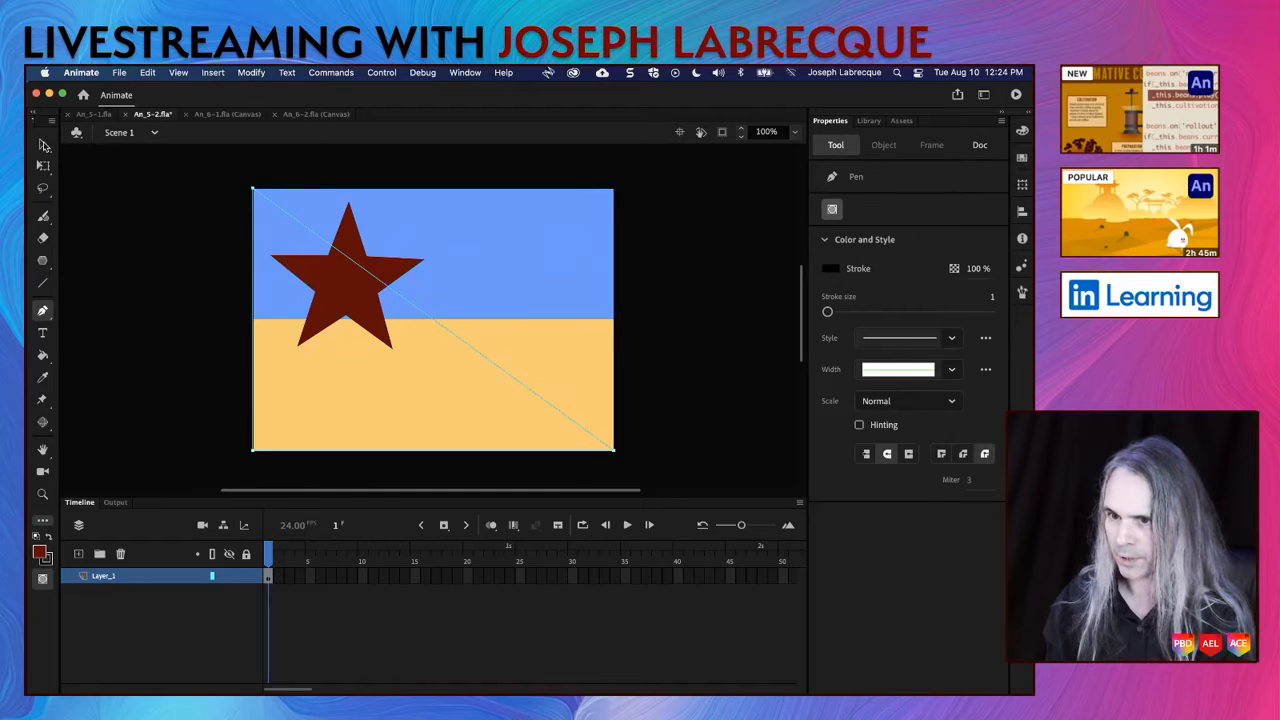
click(43, 143)
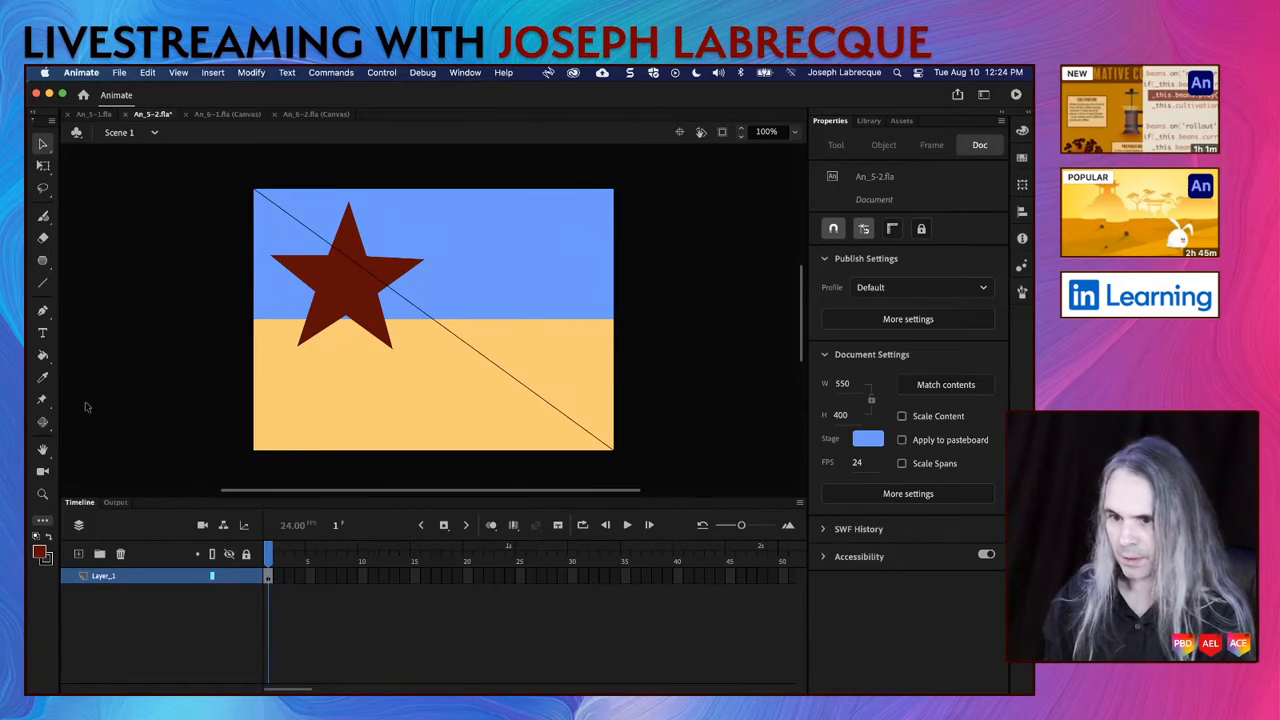
Step: Fill the triangle with dark red using the Paint Bucket, undoing any misplaced fill
click(43, 356)
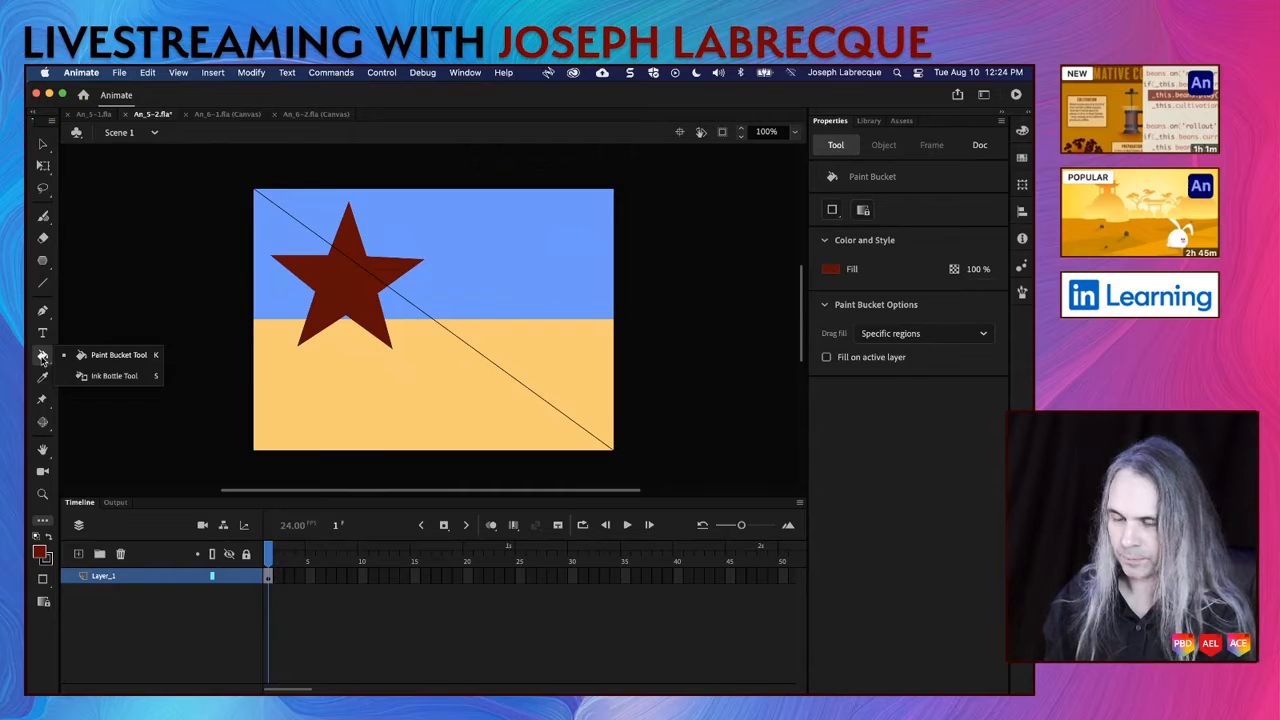
click(424, 401)
key(super+z)
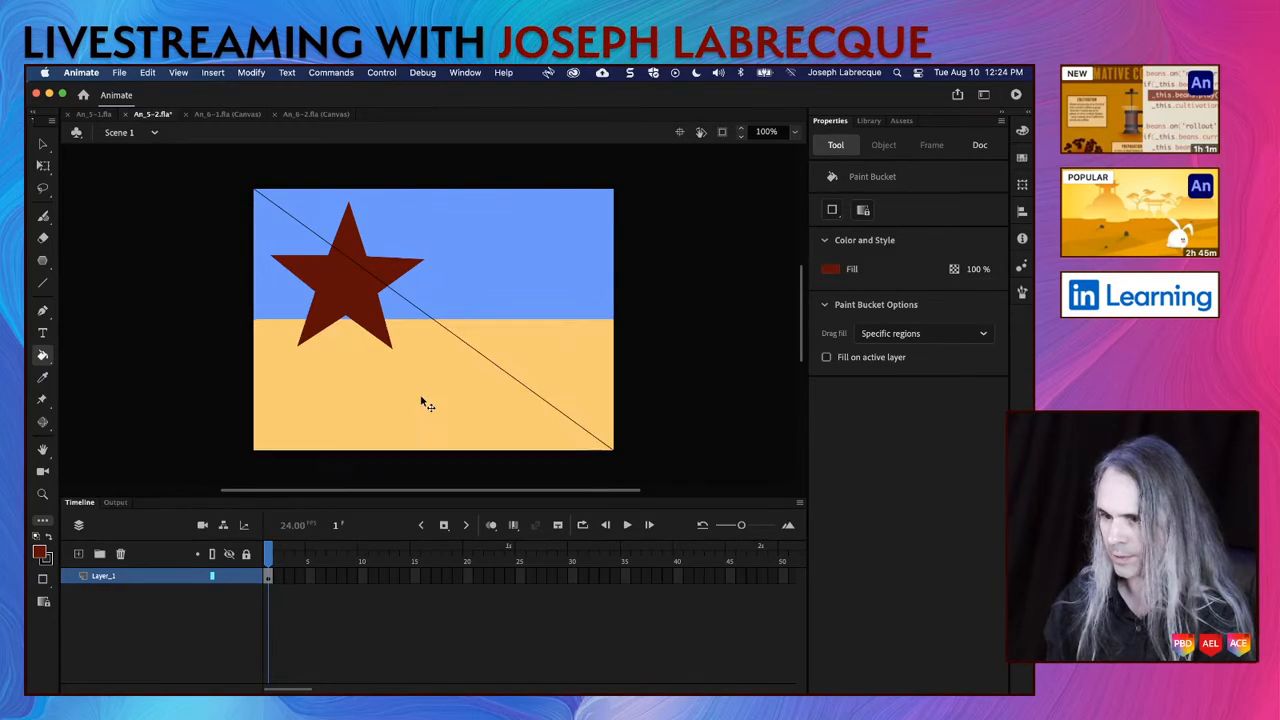
click(287, 306)
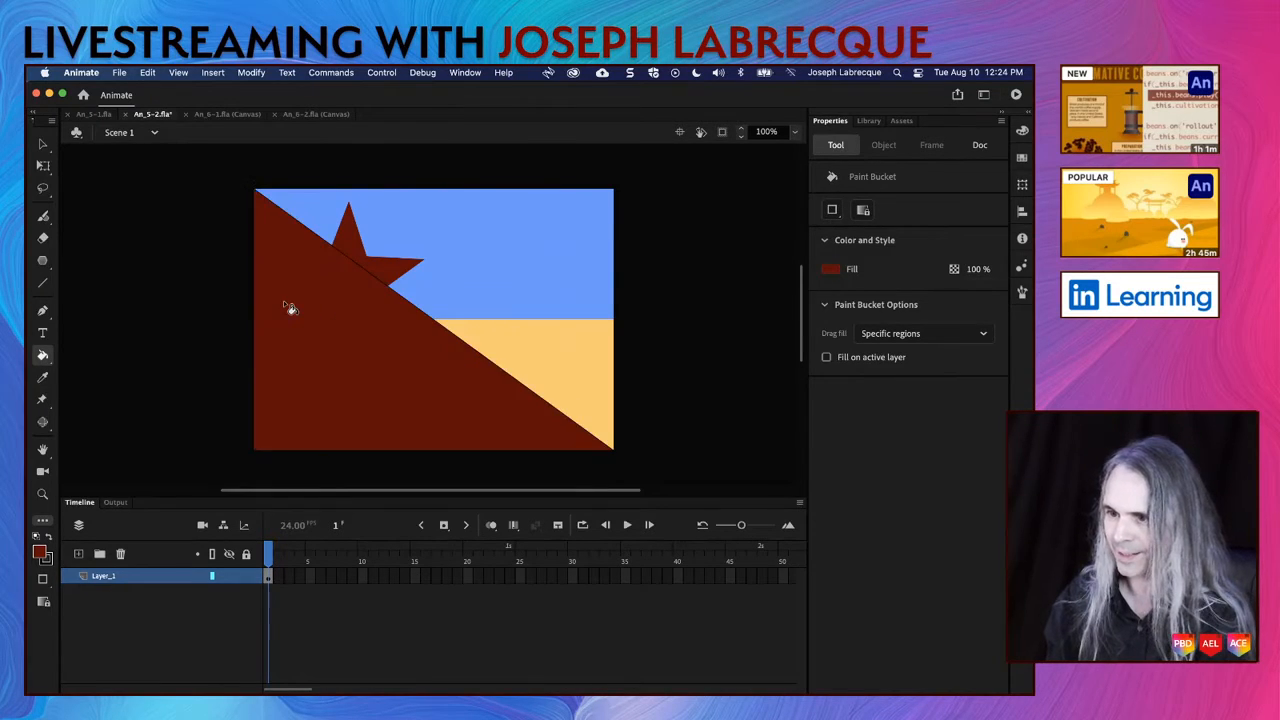
Step: Change the triangle's fill to a pinkish red from the default swatches
click(42, 146)
click(416, 333)
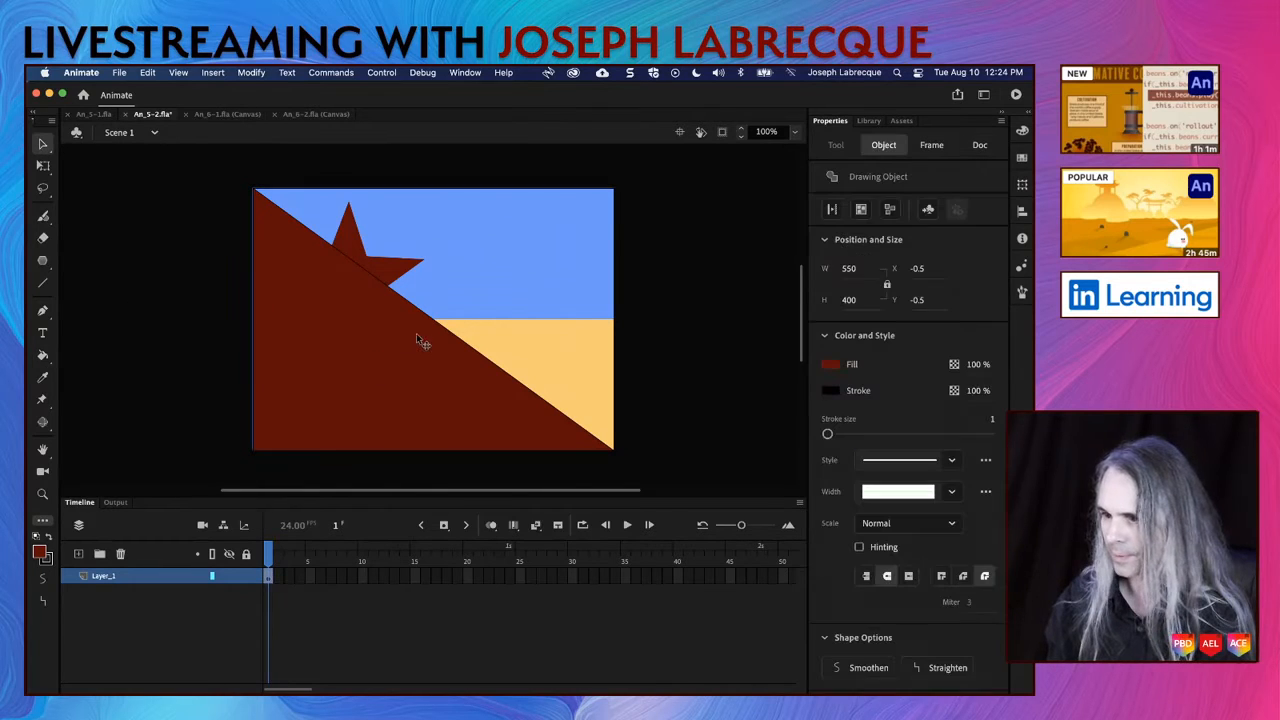
click(838, 366)
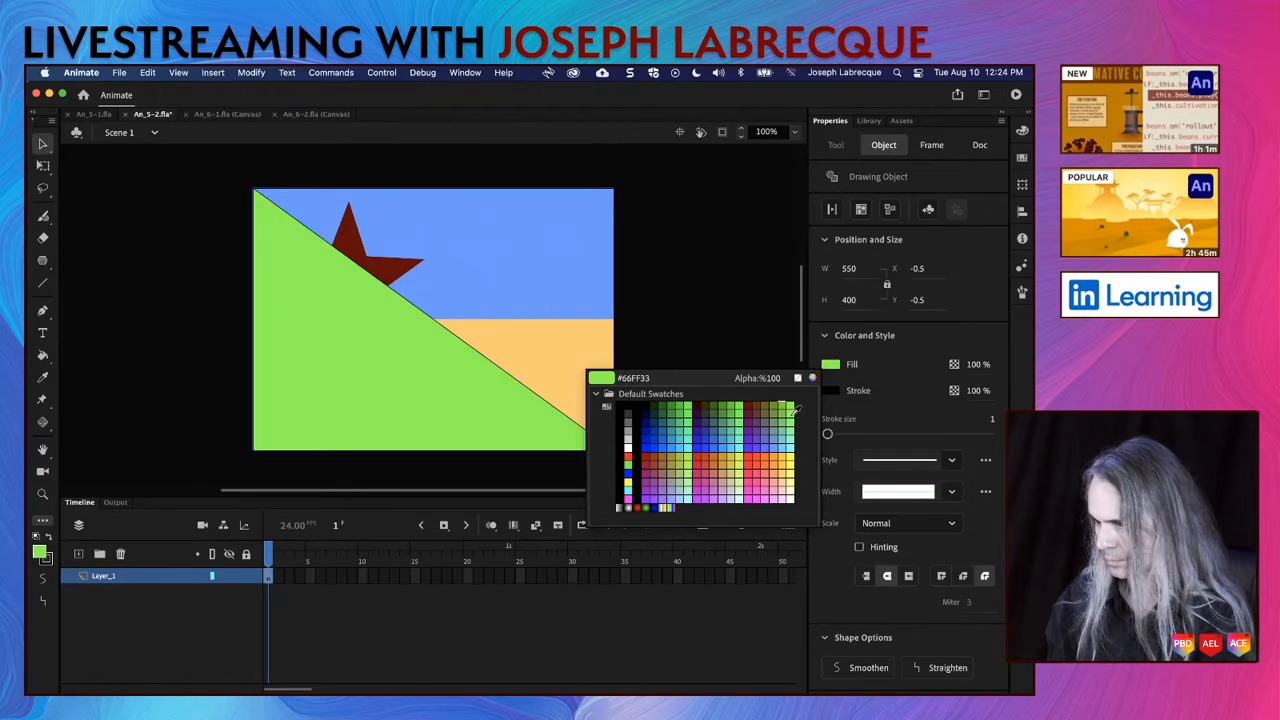
click(753, 470)
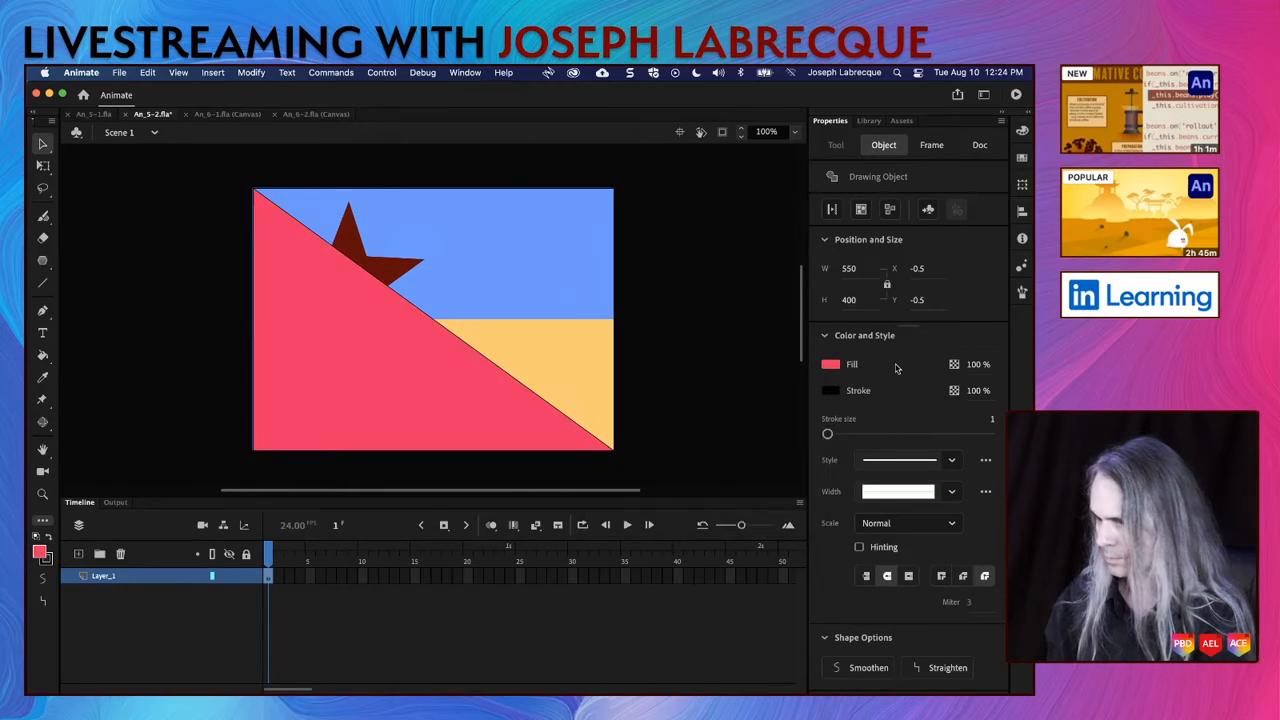
Step: Remove the triangle's stroke and save the document
click(833, 392)
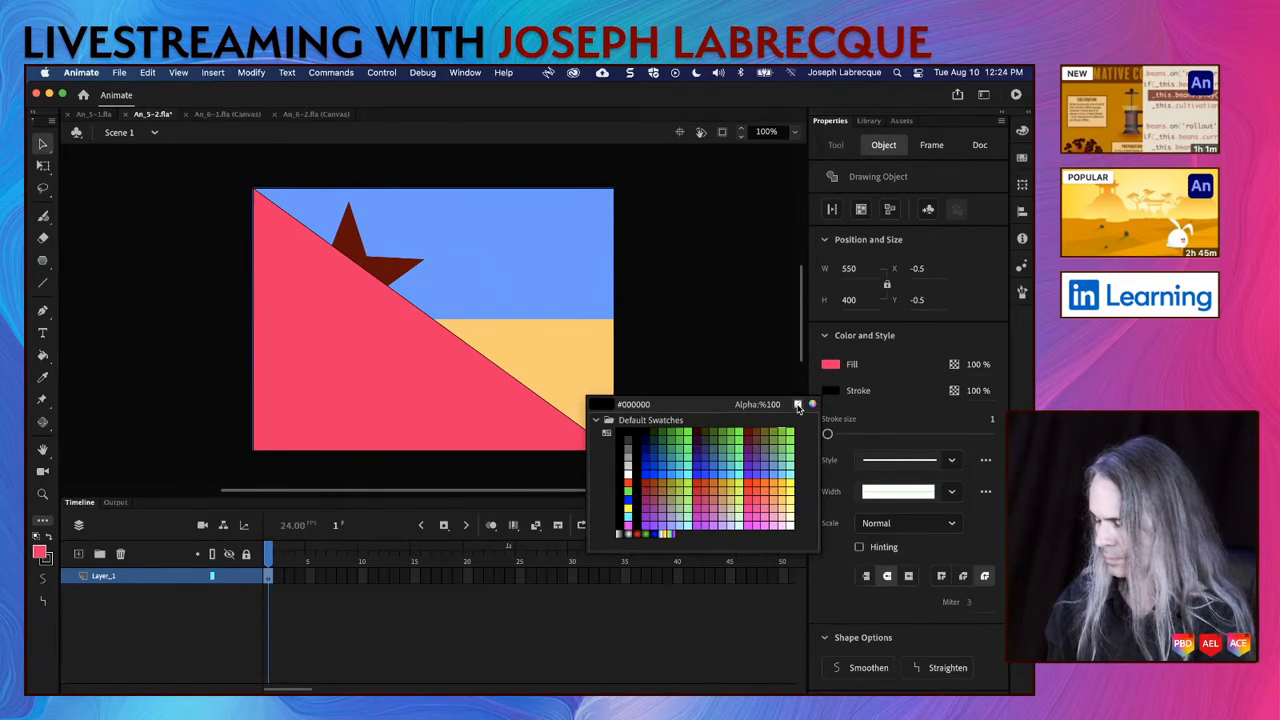
click(797, 405)
click(718, 396)
key(super+s)
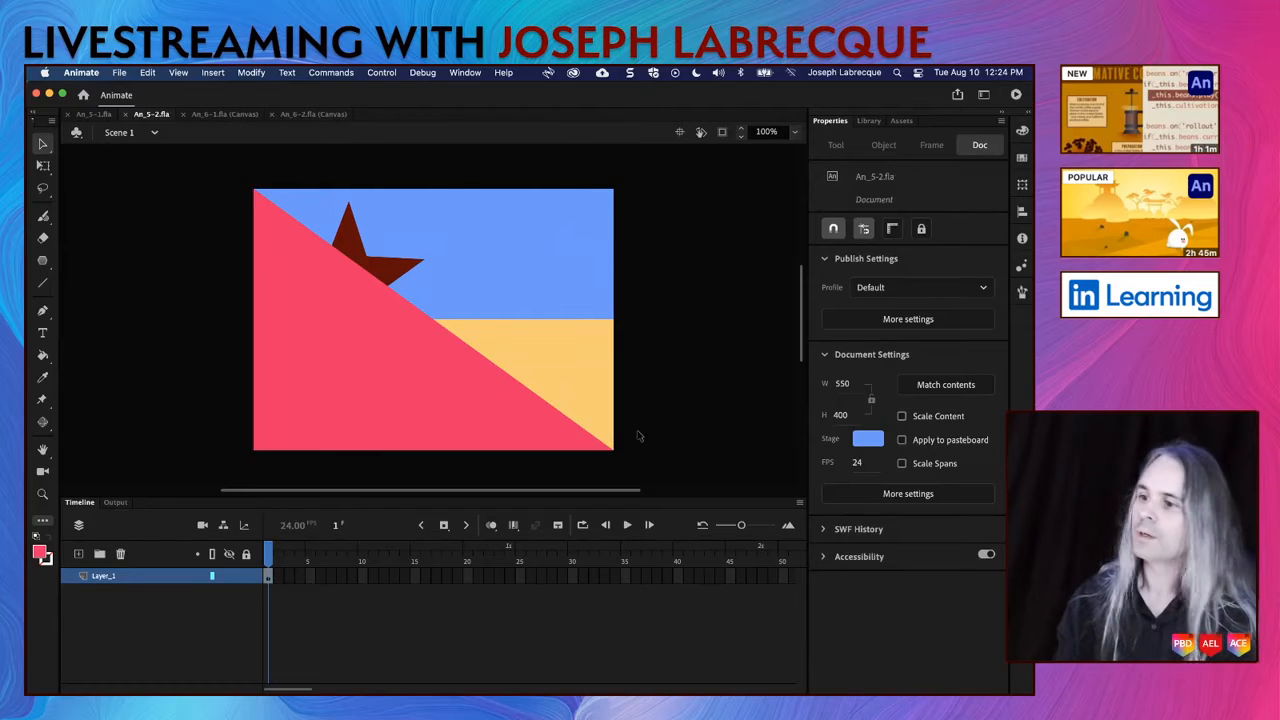
Step: Select all three shapes on the stage and distribute them to separate layers
mouse_move(656, 466)
mouse_down()
mouse_move(290, 245)
mouse_move(206, 163)
mouse_up()
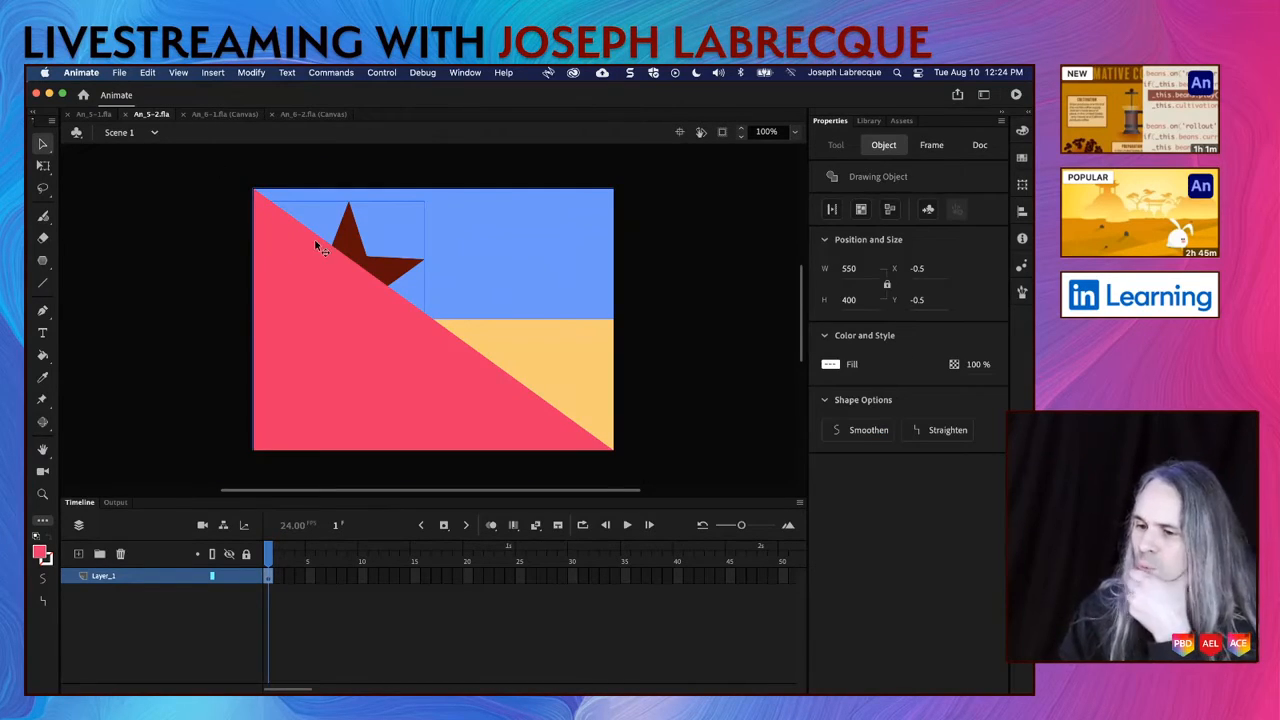
right_click(391, 393)
mouse_move(472, 510)
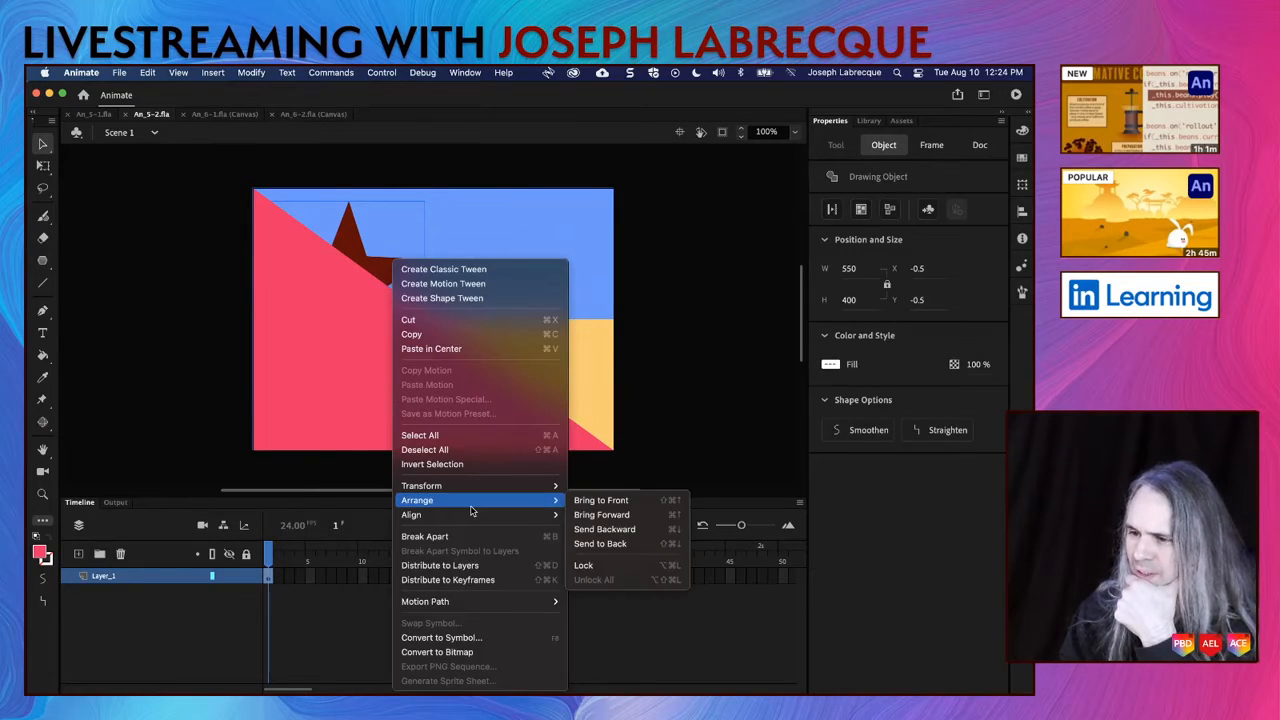
click(478, 565)
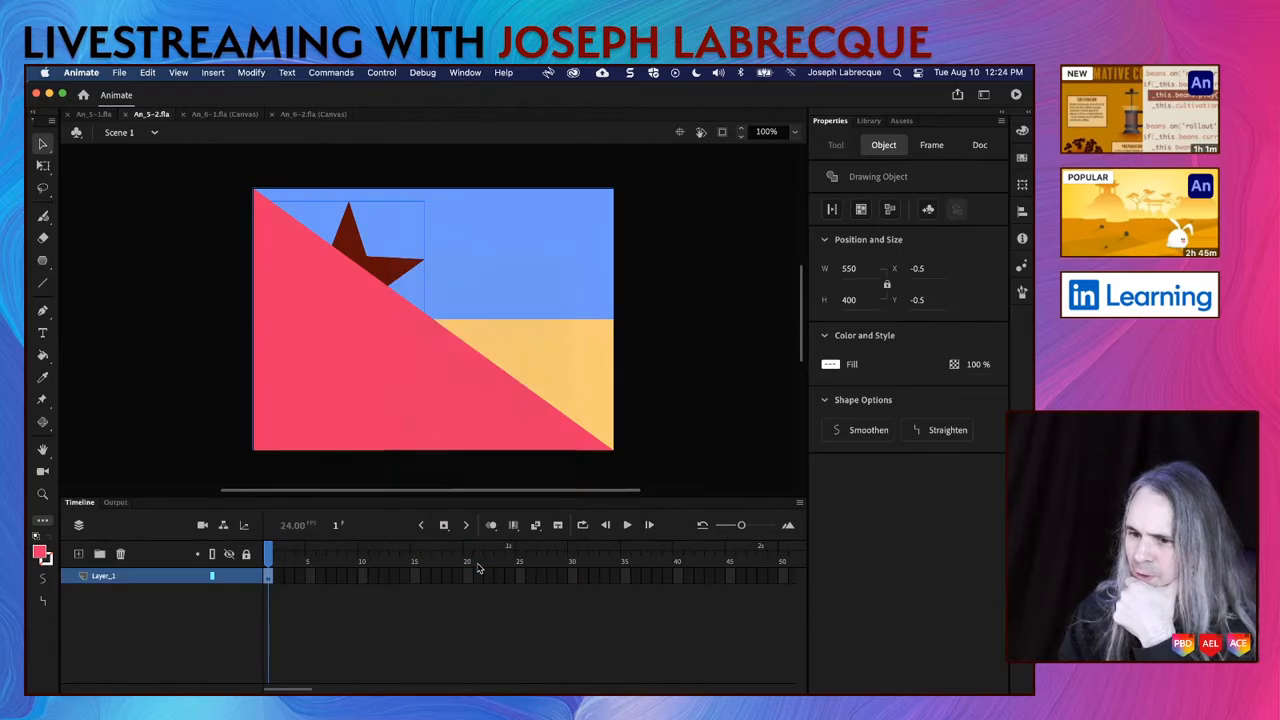
click(194, 664)
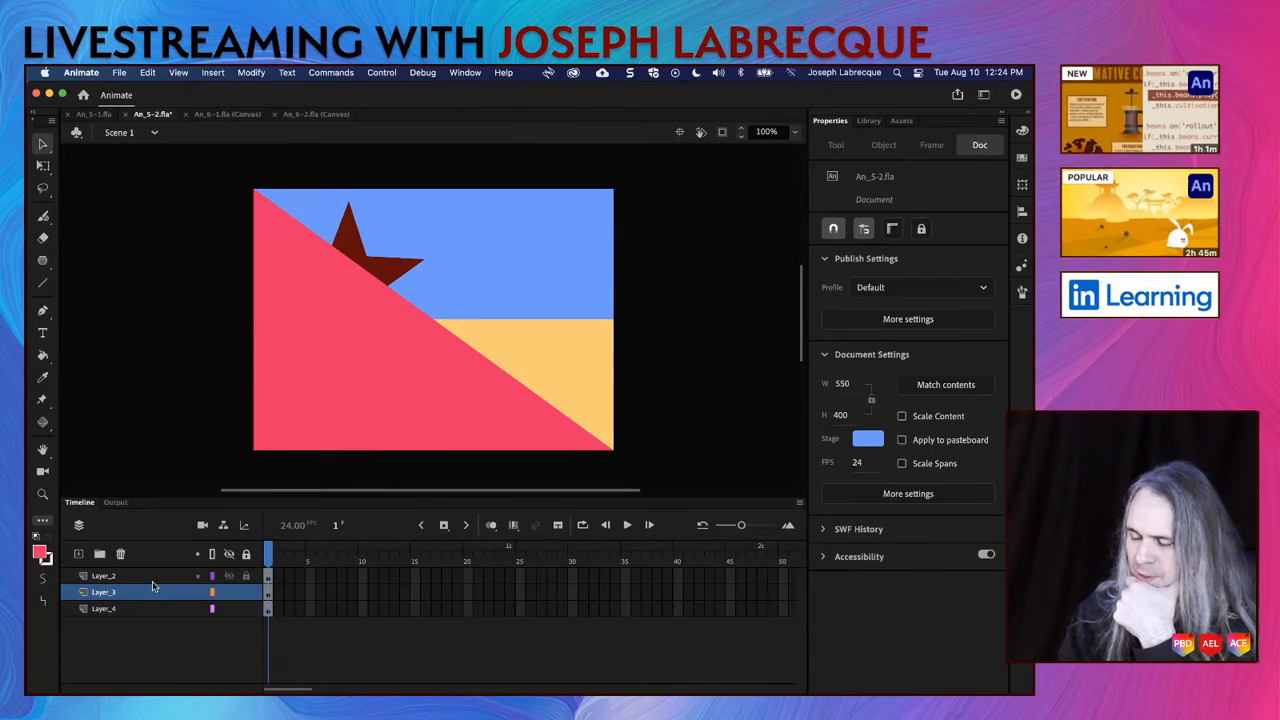
Step: Toggle the top layer's visibility to identify its shape and rename the layer Angle
click(230, 577)
click(230, 578)
double_click(104, 577)
text(Ang)
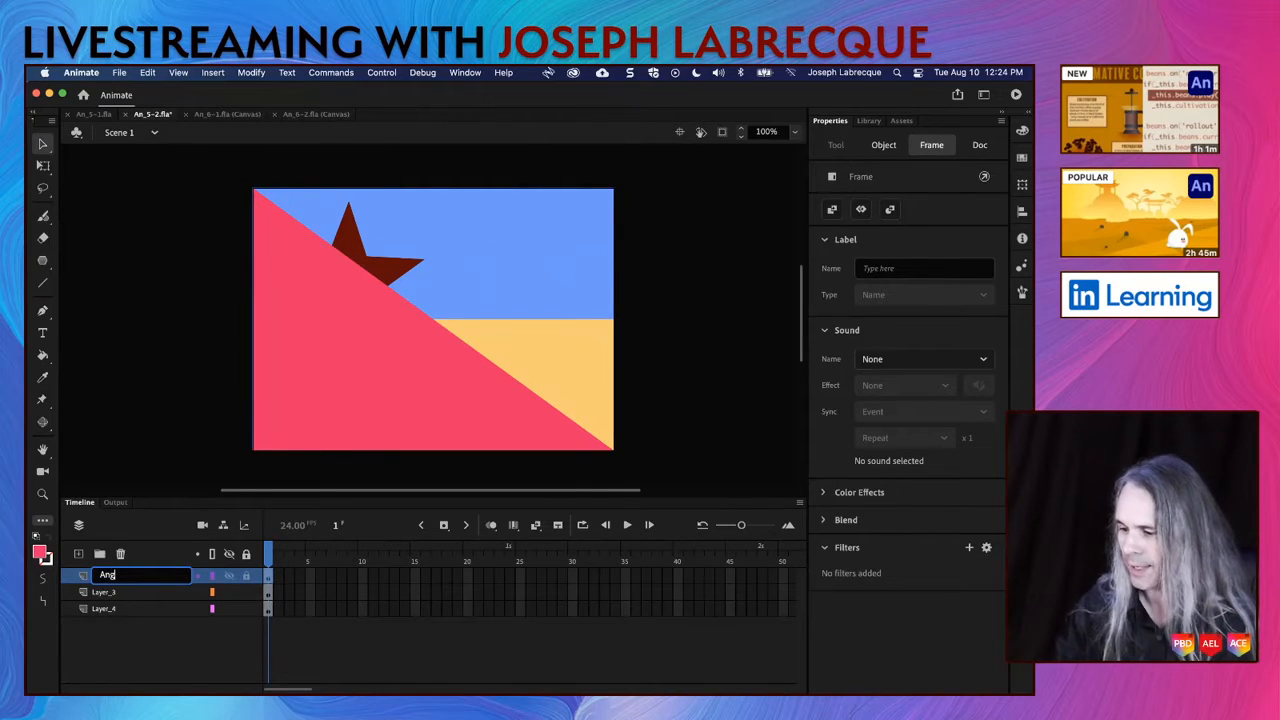
text(le)
Step: Toggle the middle layer's visibility to identify its shape and rename the layer Star
click(104, 592)
click(230, 593)
click(230, 593)
double_click(110, 592)
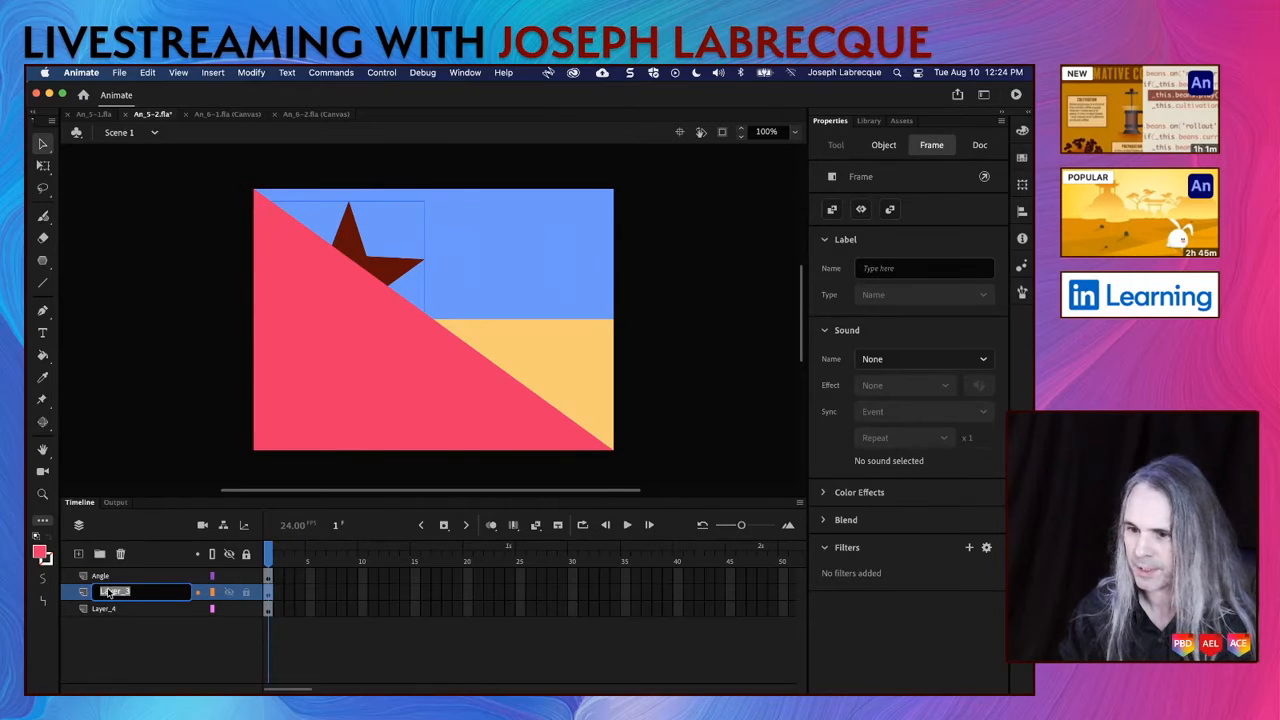
text(Star)
Step: Rename the lowest layer Rect and save the document
click(105, 608)
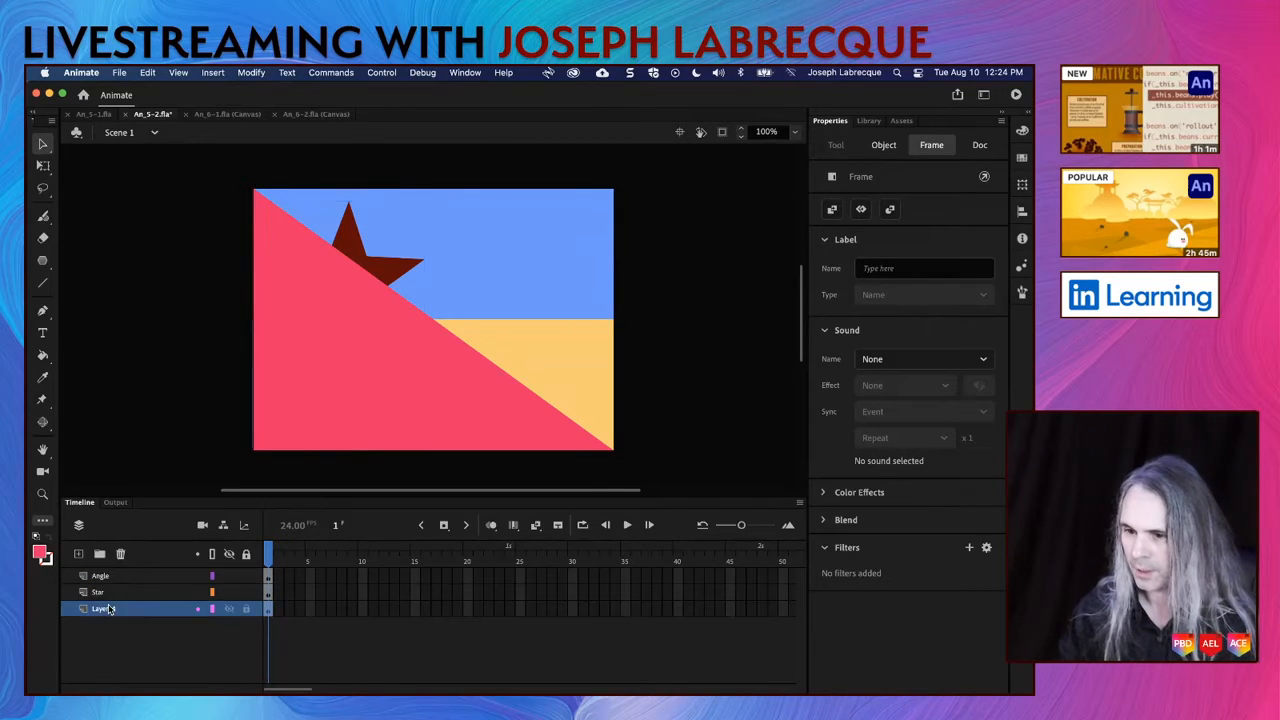
double_click(108, 609)
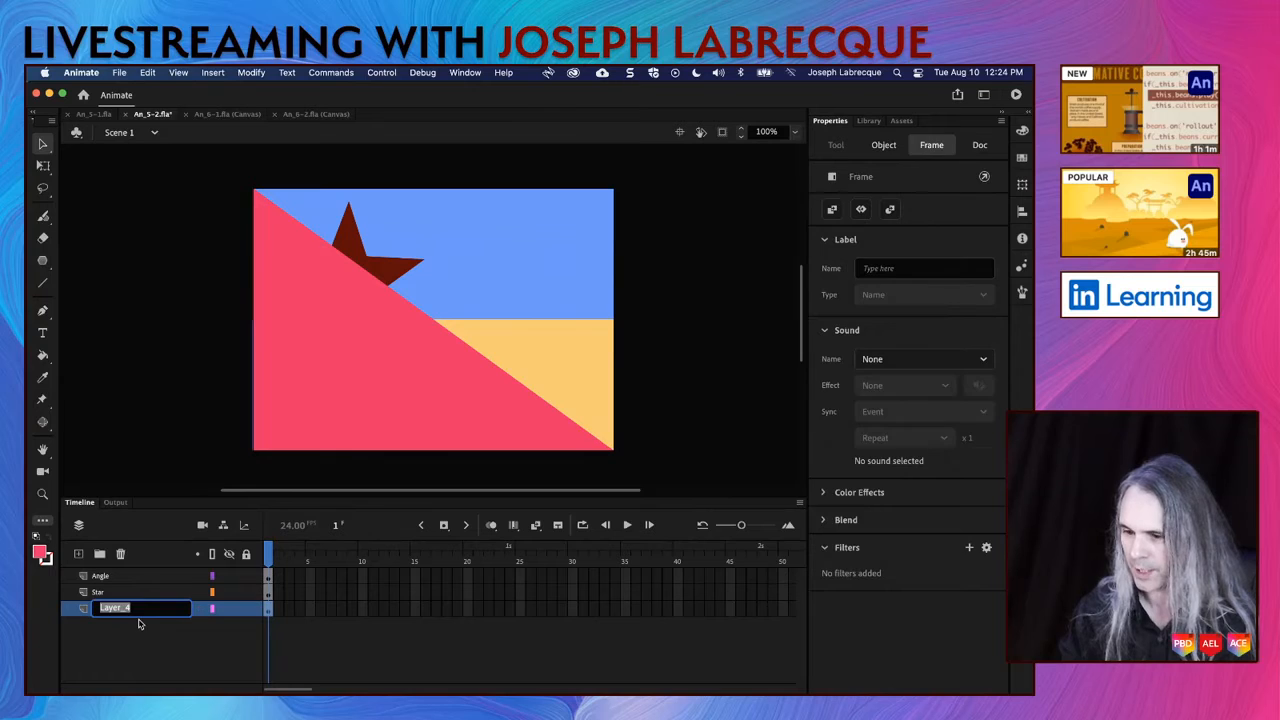
text(Rect)
key(Return)
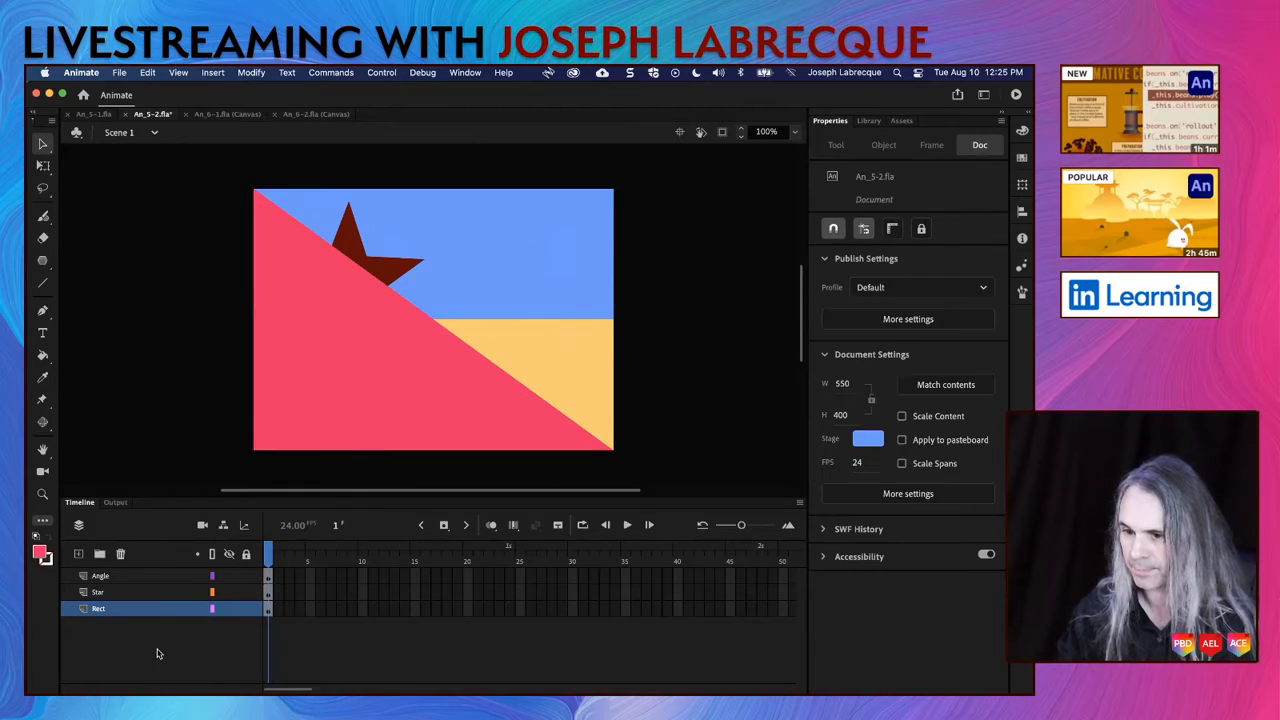
key(super+s)
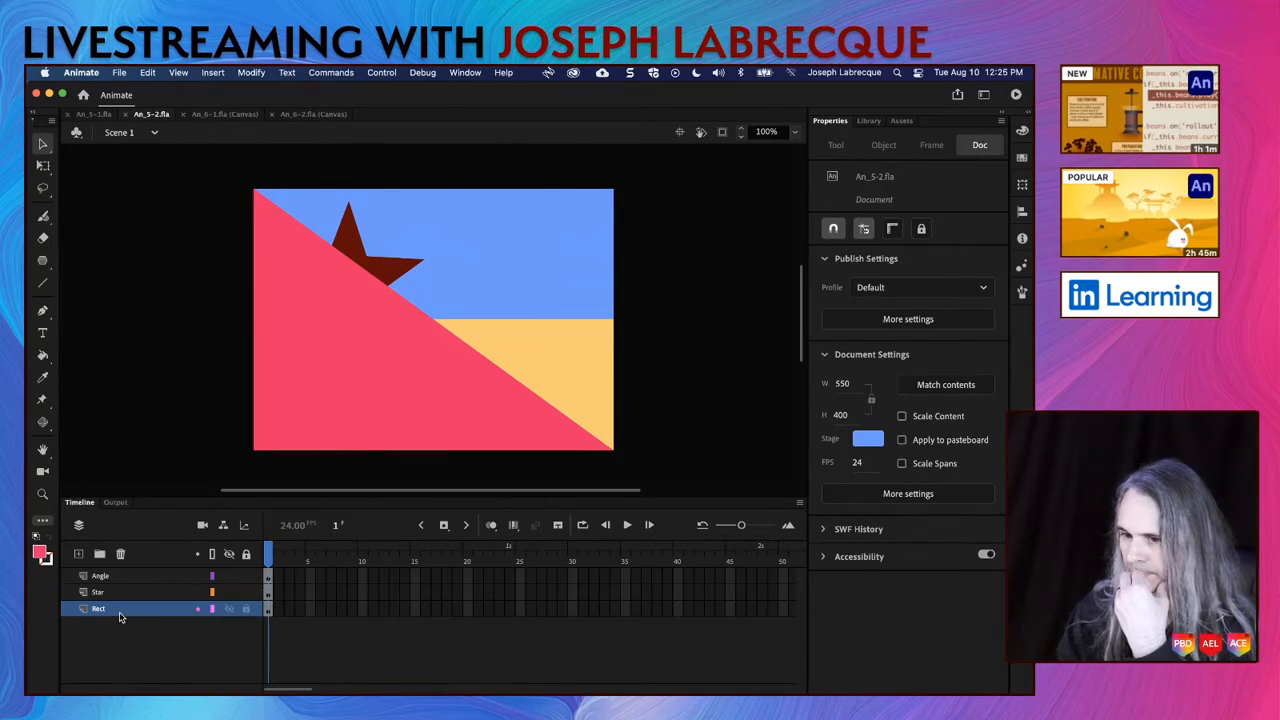
Step: Convert the pink triangle to a movie clip symbol named Angle
click(420, 408)
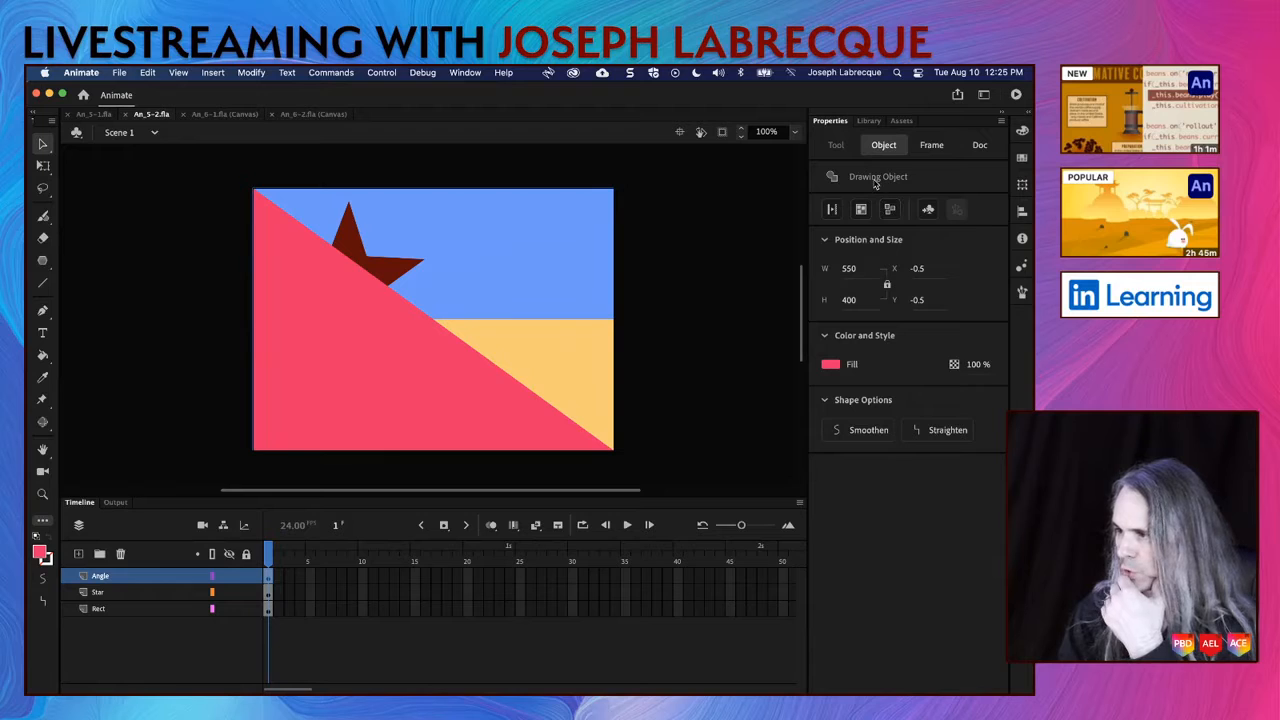
click(928, 210)
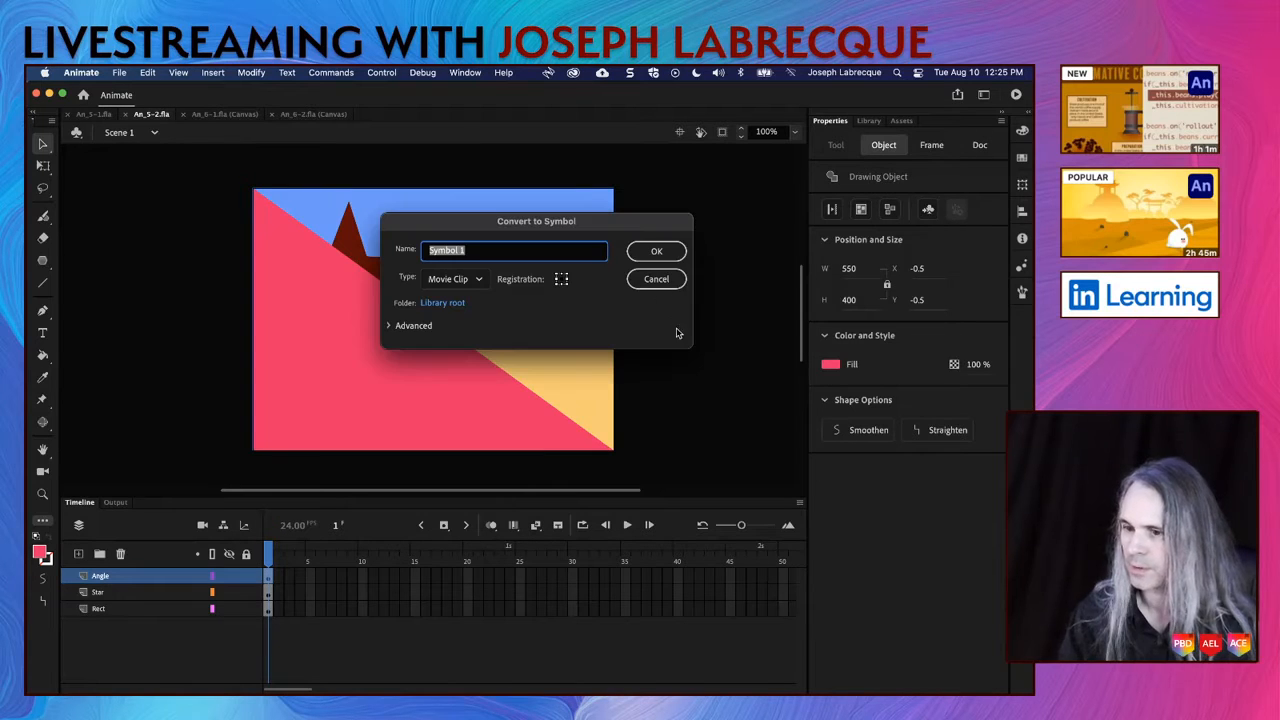
text(Angle)
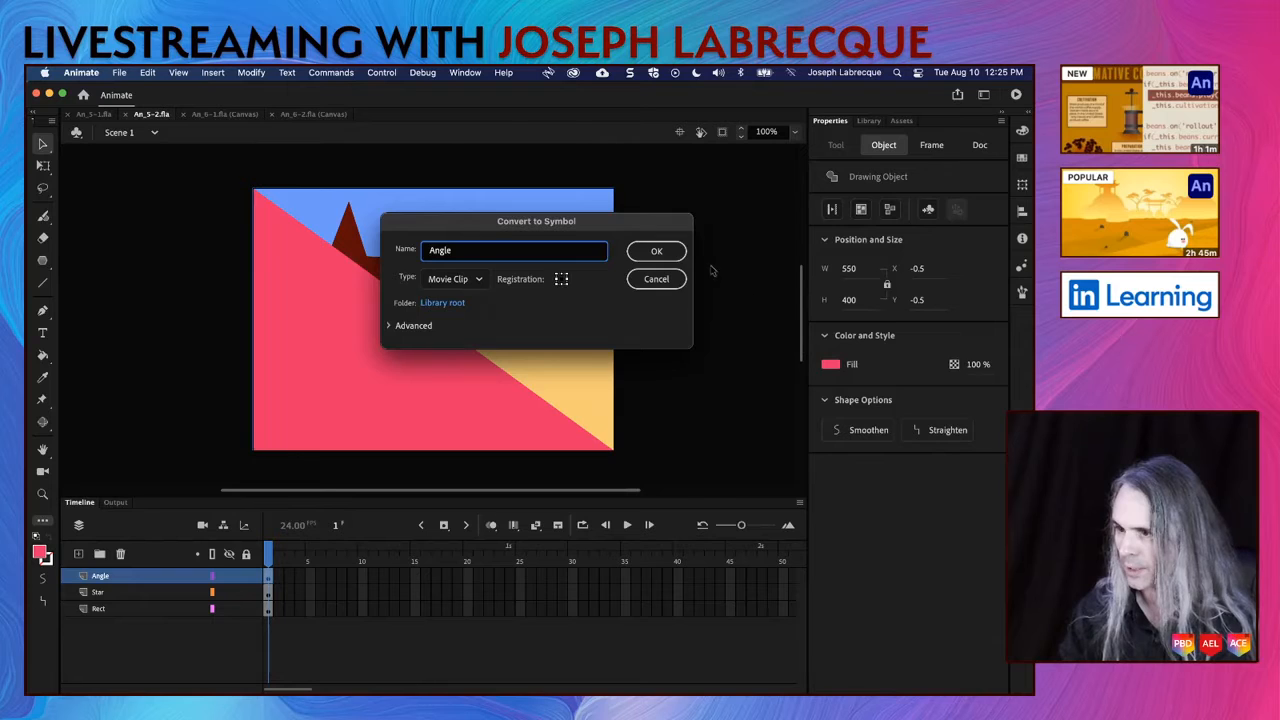
click(656, 251)
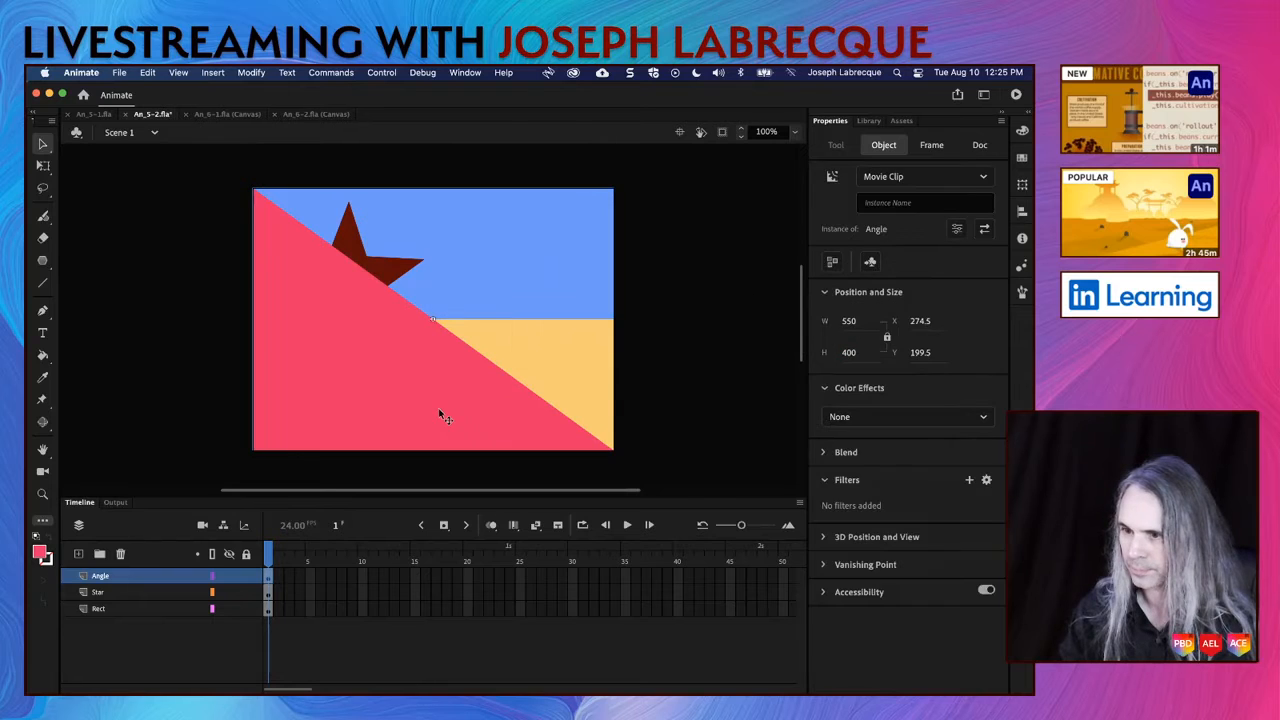
Step: Convert the dark red star to a movie clip symbol named Star
click(362, 243)
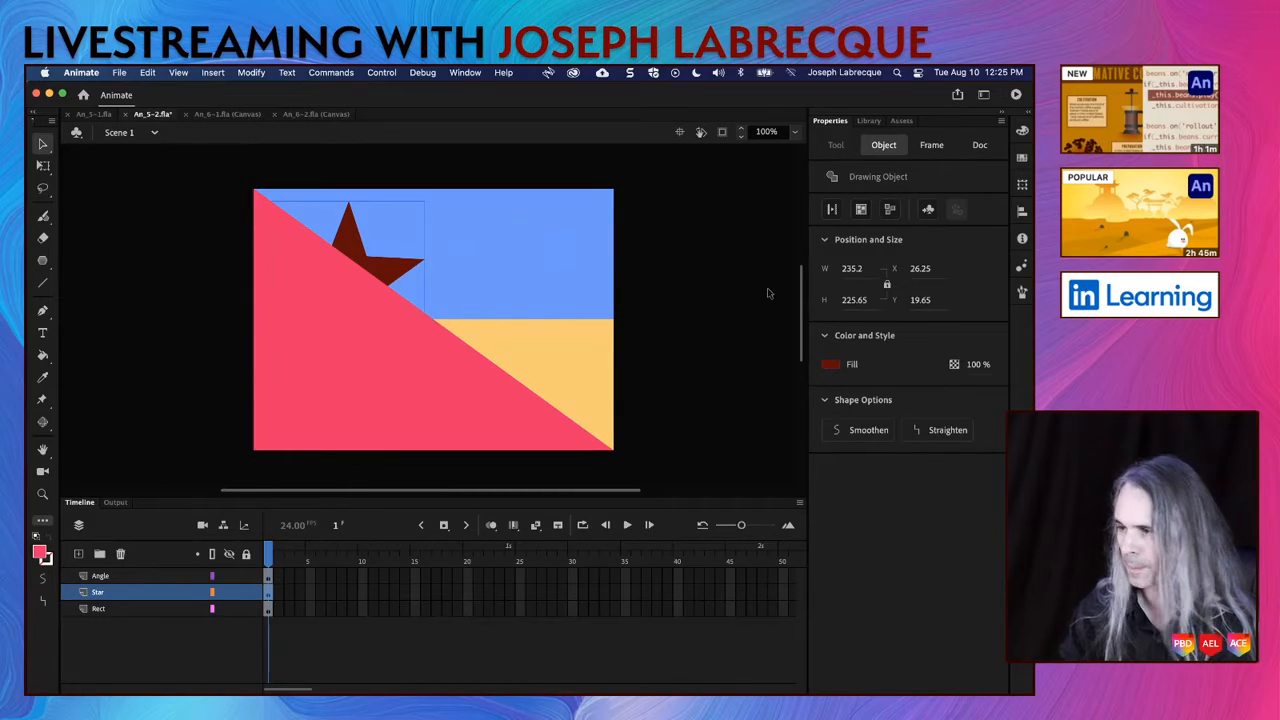
click(928, 210)
text(Star)
click(656, 251)
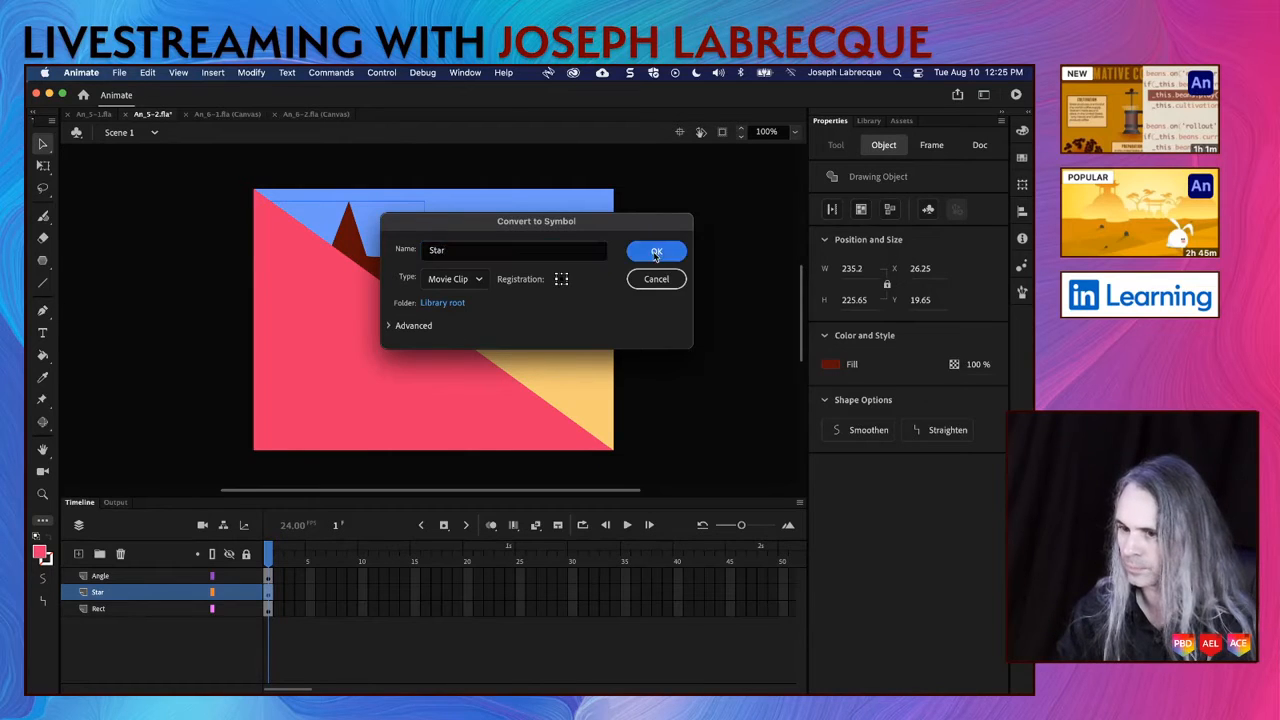
Step: Convert the sandy rectangle to a movie clip symbol named Rect and deselect it
click(563, 345)
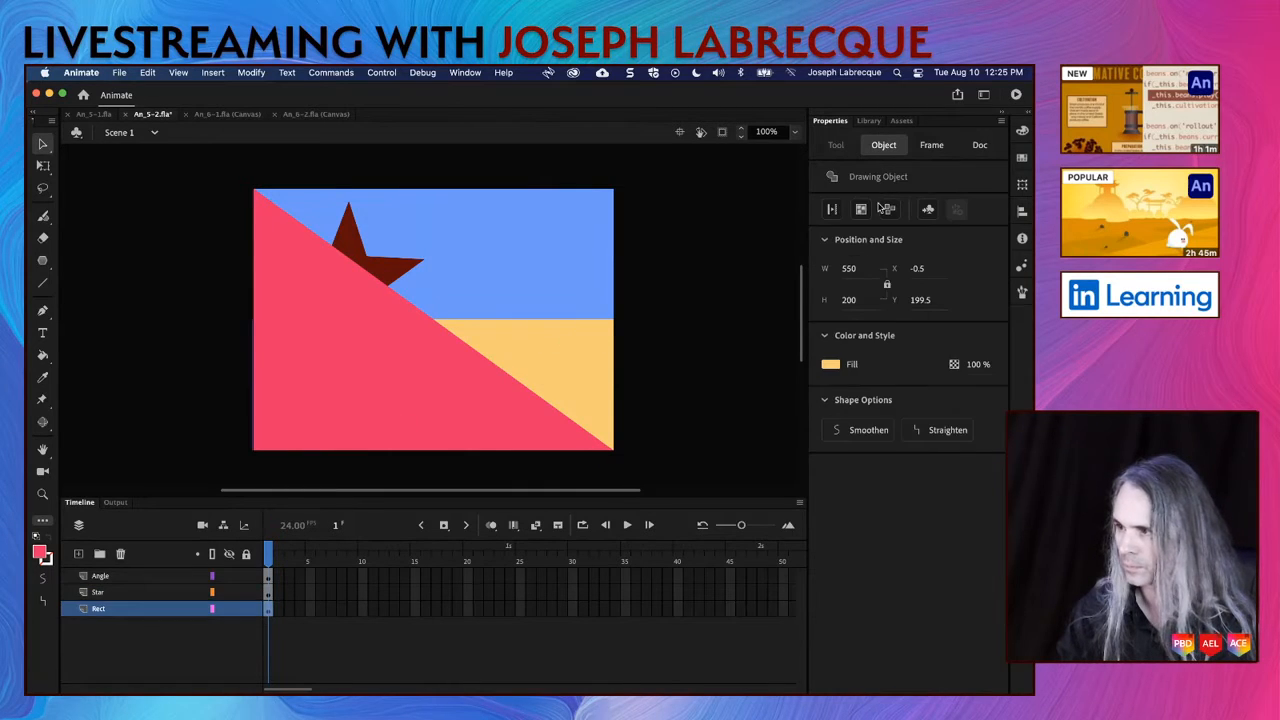
click(928, 210)
text(Rect)
key(Return)
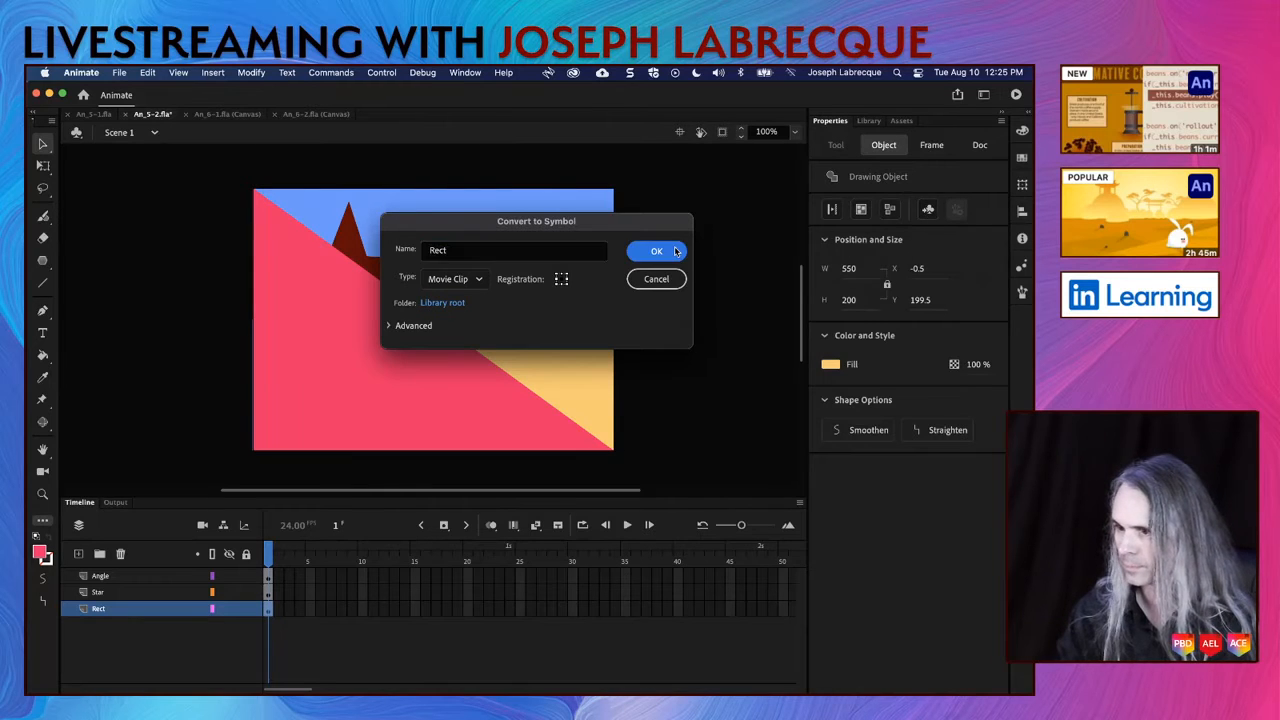
click(697, 299)
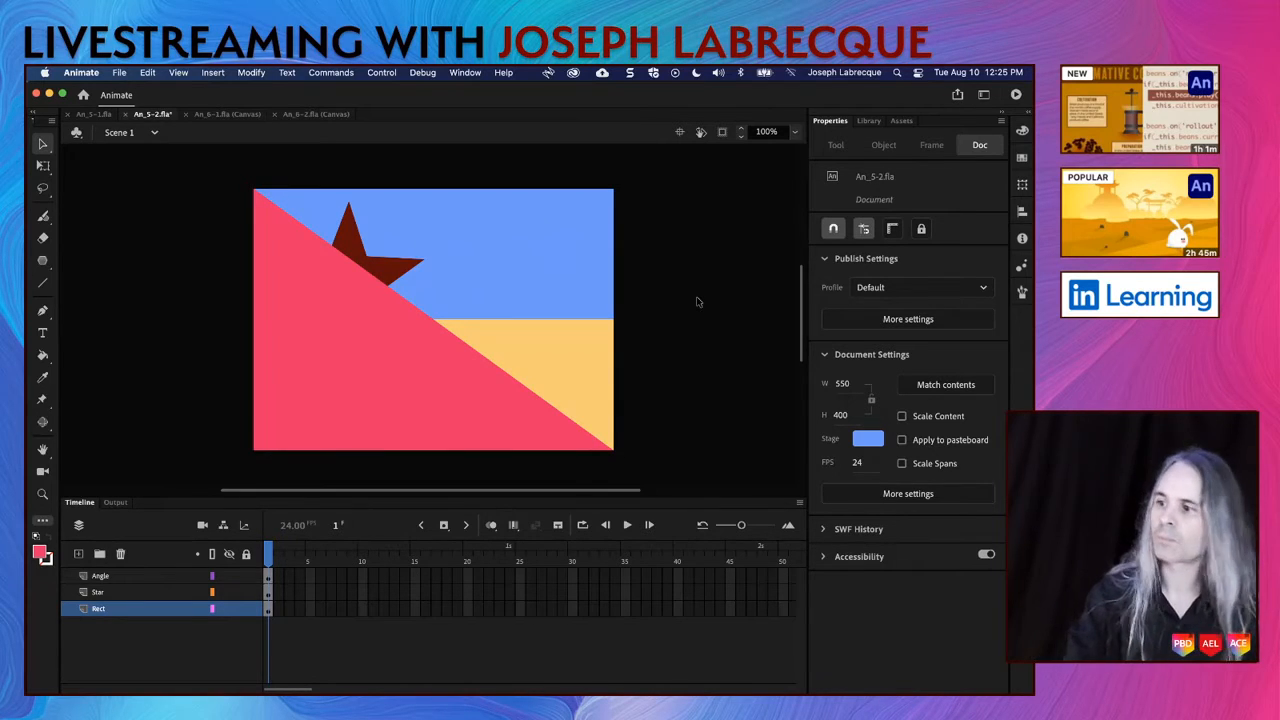
Step: Inspect the instance properties of the star and the pink triangle on the stage
click(397, 276)
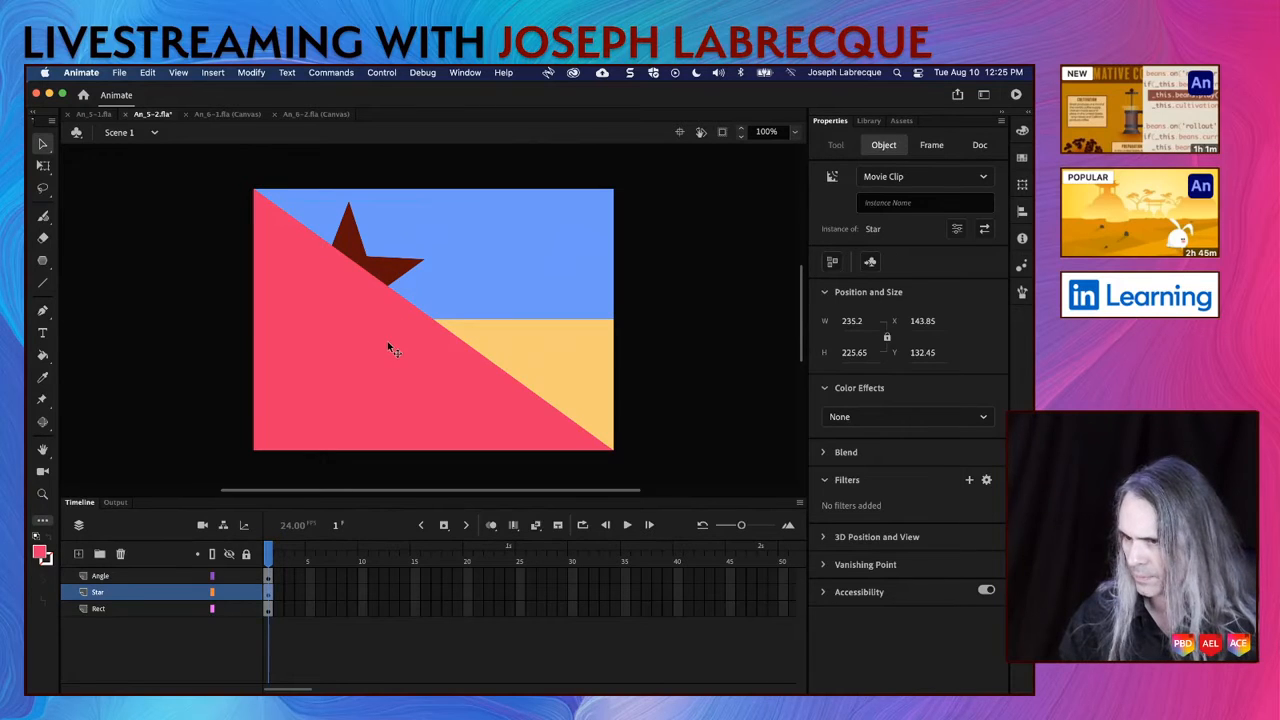
click(398, 368)
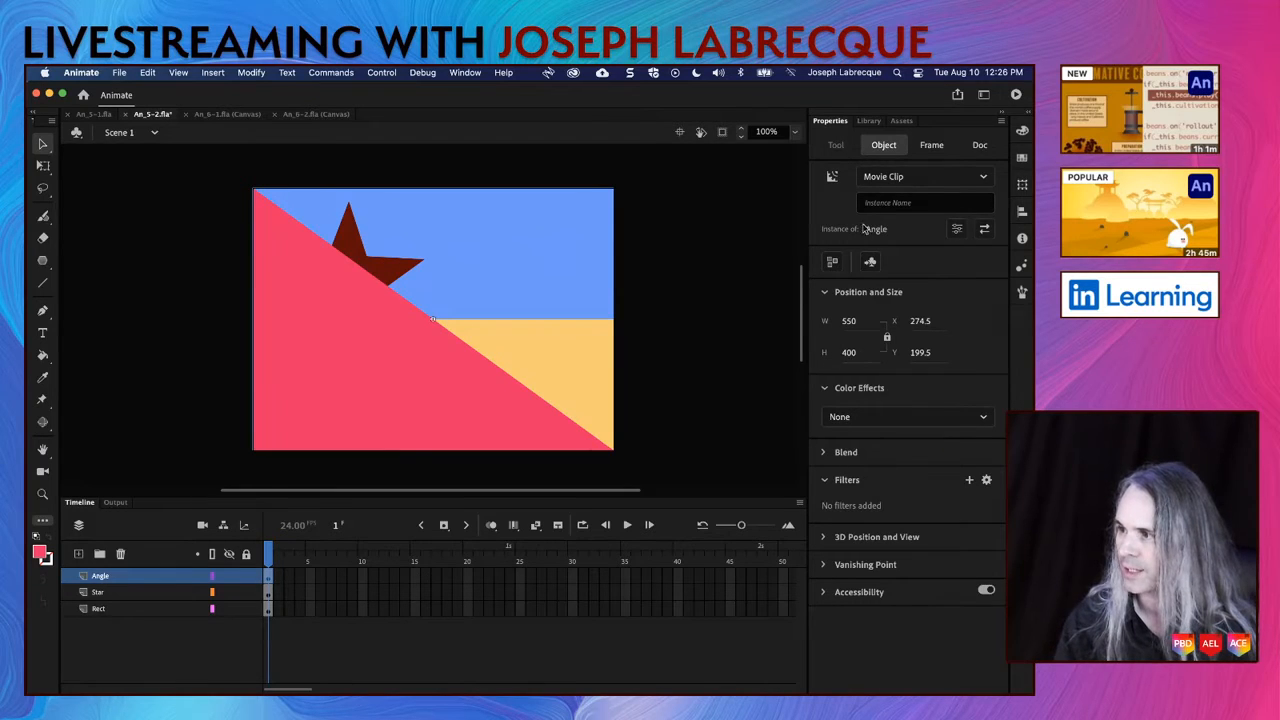
Step: Examine the star, rectangle and triangle instances and the blend modes and color effects available for the triangle
click(383, 270)
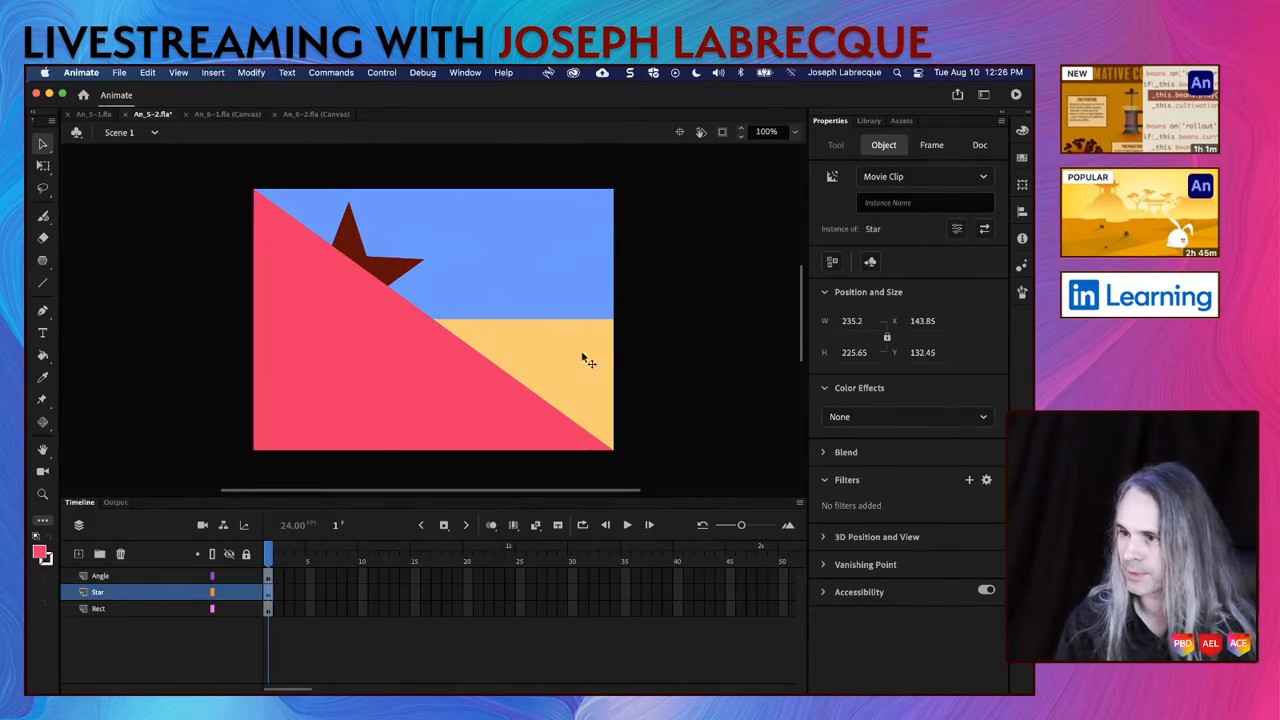
click(586, 369)
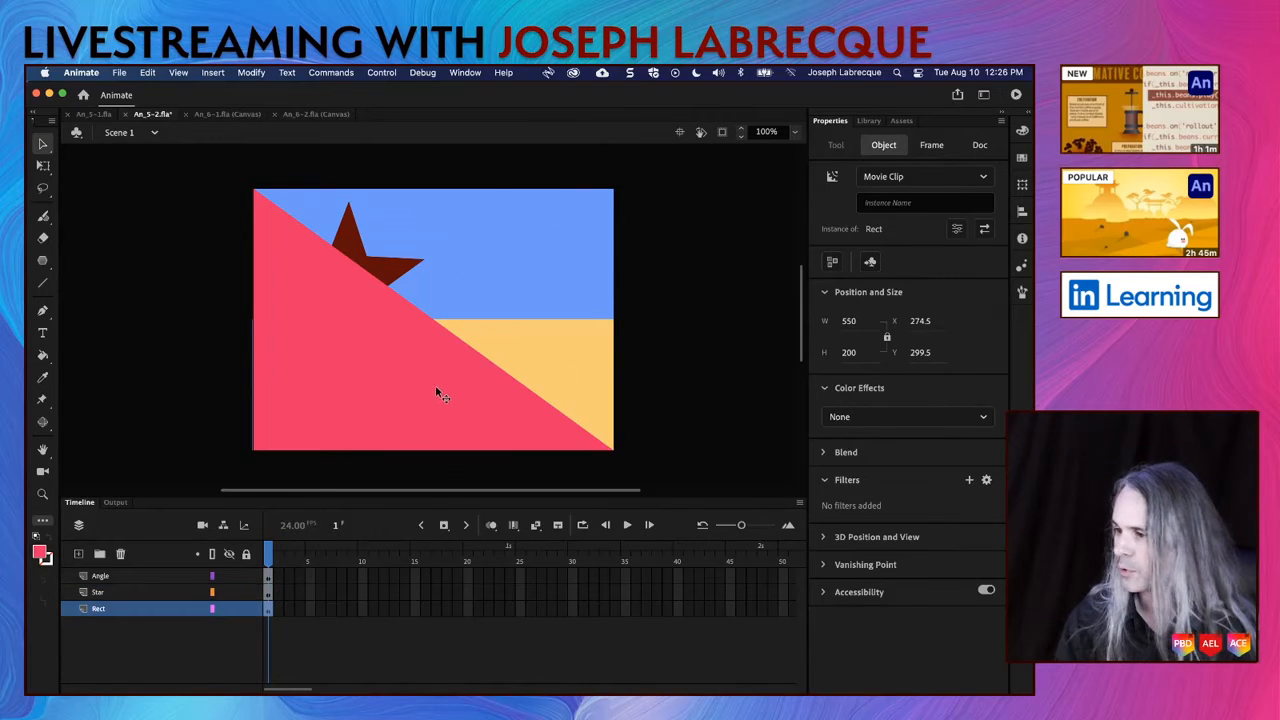
click(402, 268)
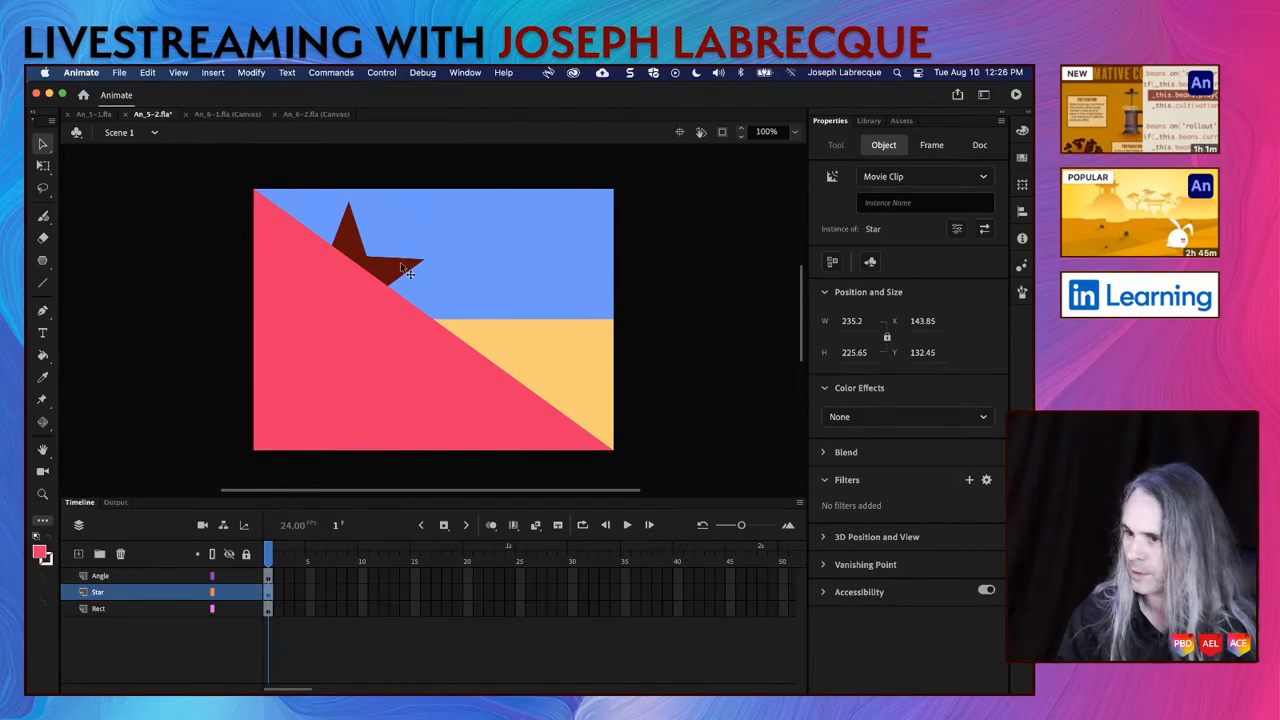
click(395, 373)
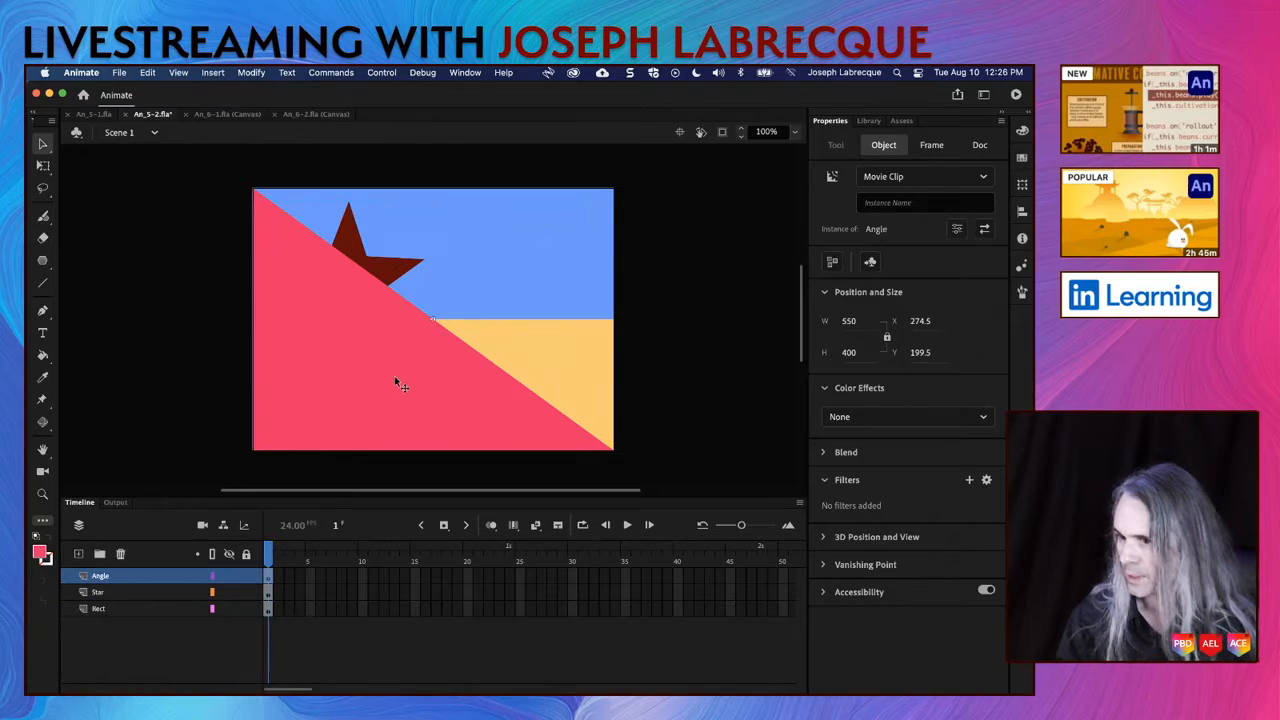
click(824, 453)
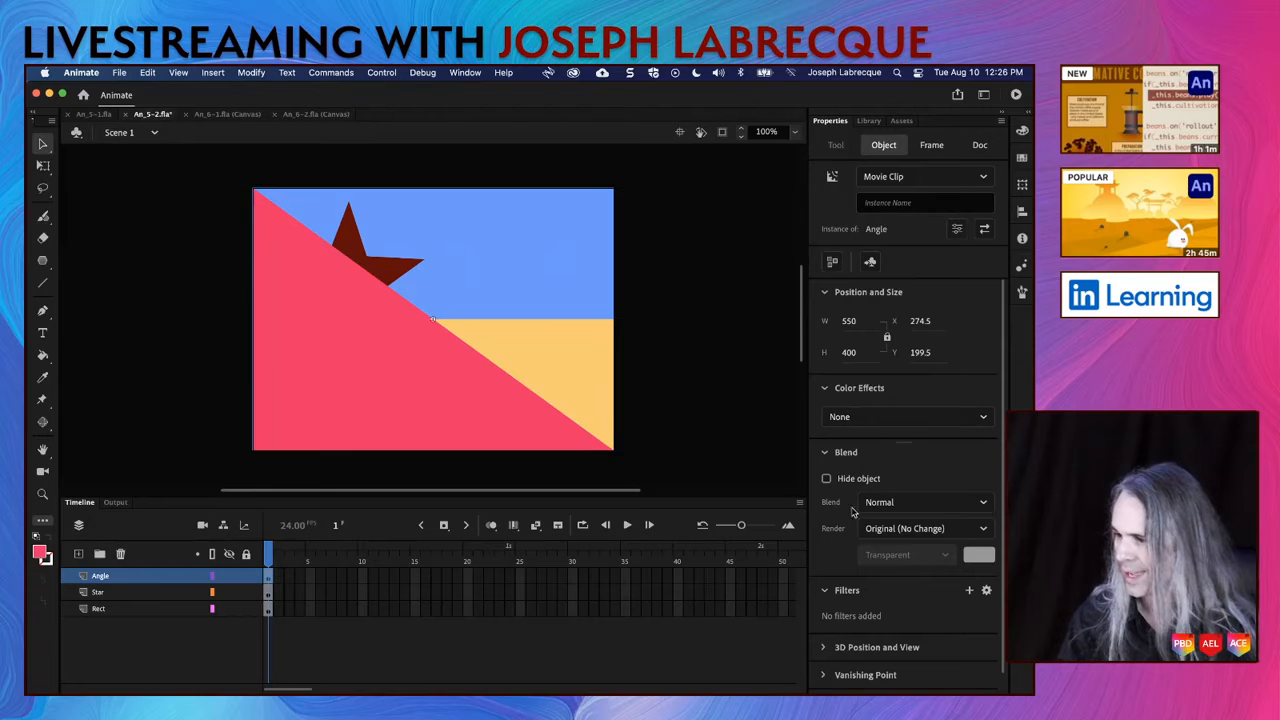
click(970, 503)
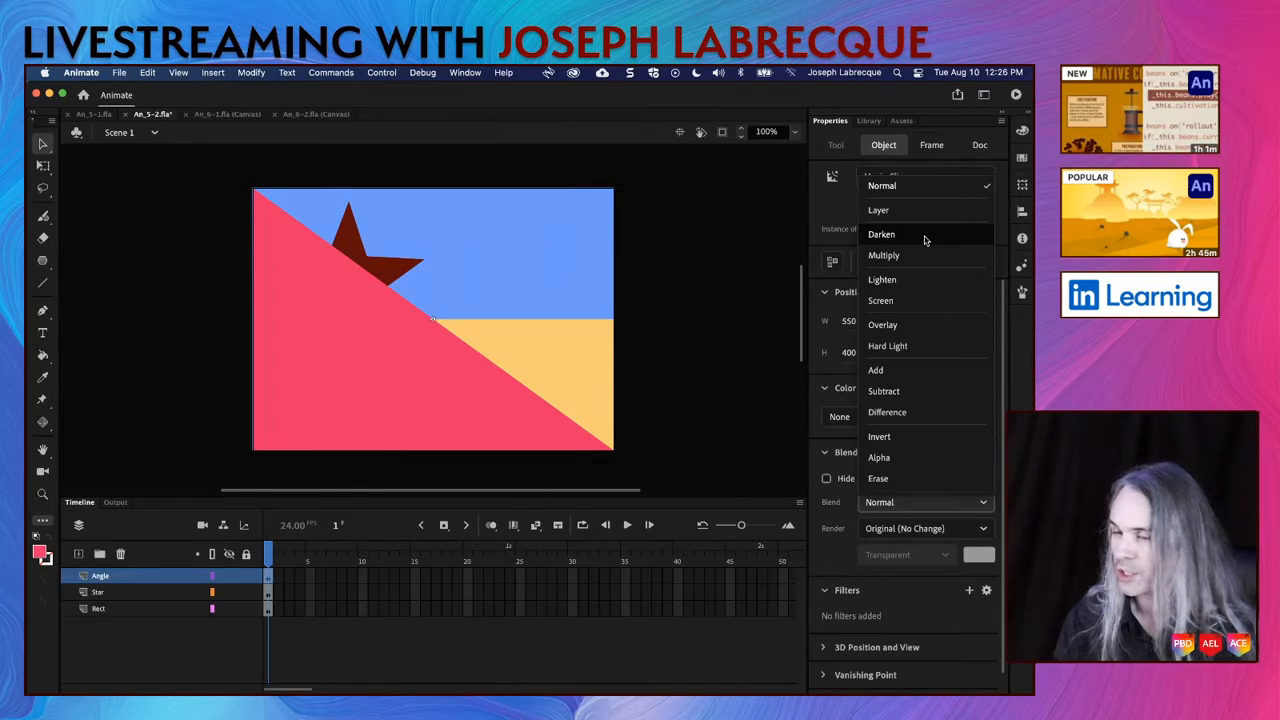
key(Escape)
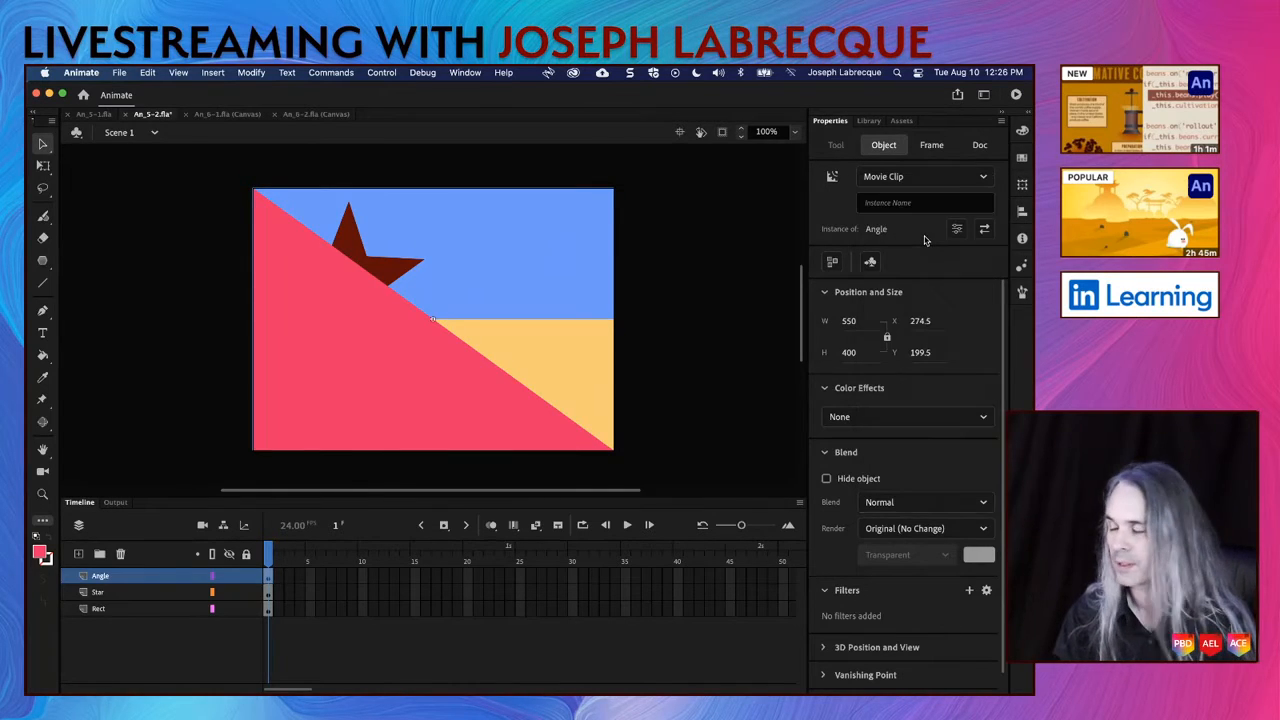
click(937, 410)
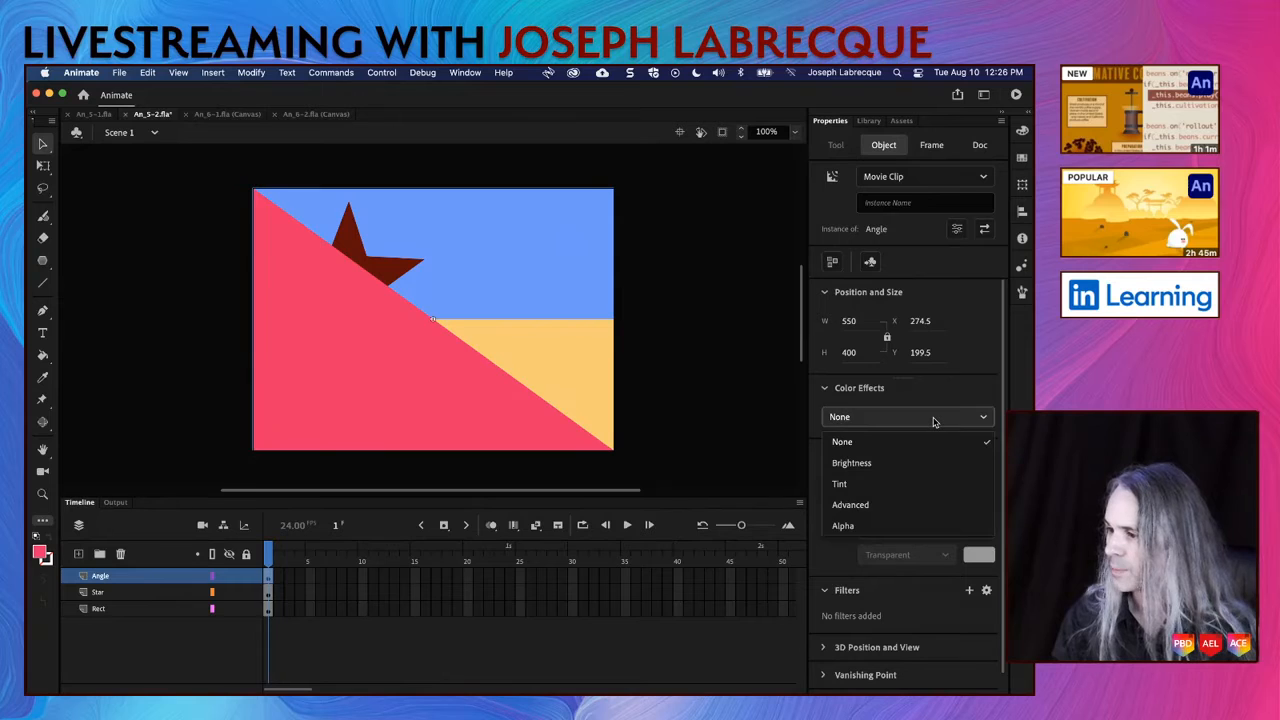
key(Escape)
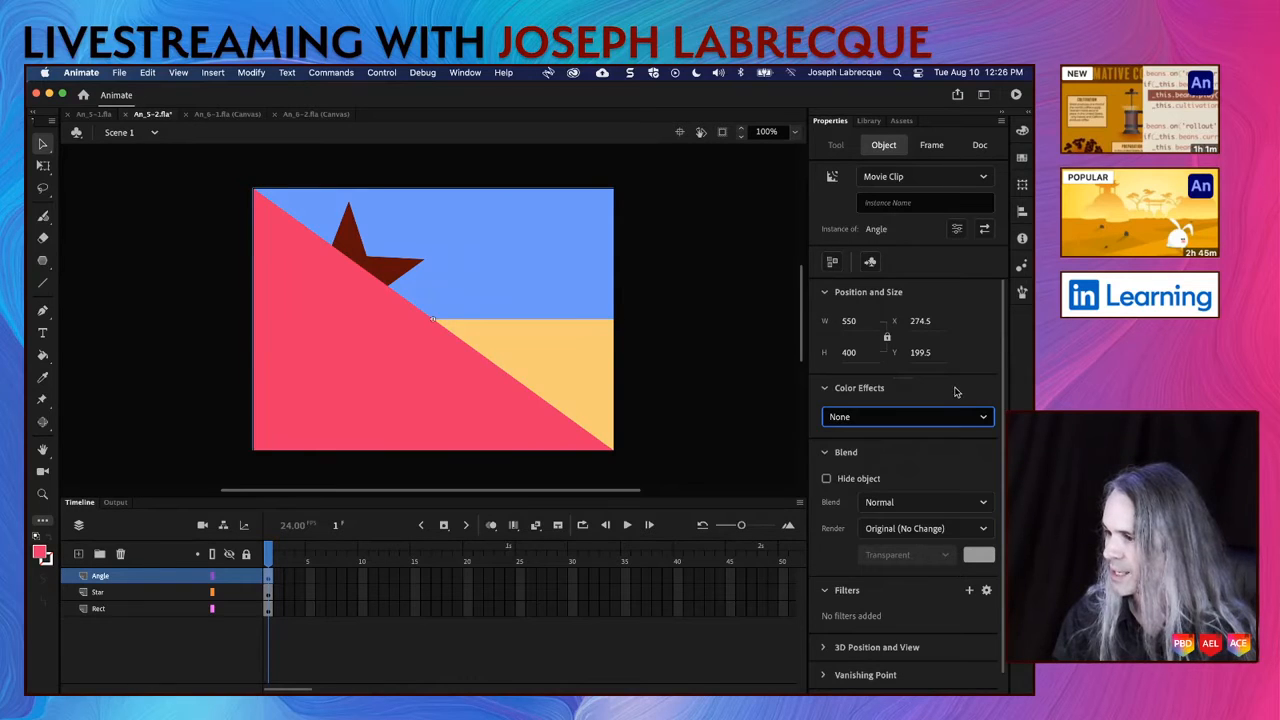
Step: Set the pink triangle's blend mode to Multiply after trying Hard Light and Overlay
click(916, 512)
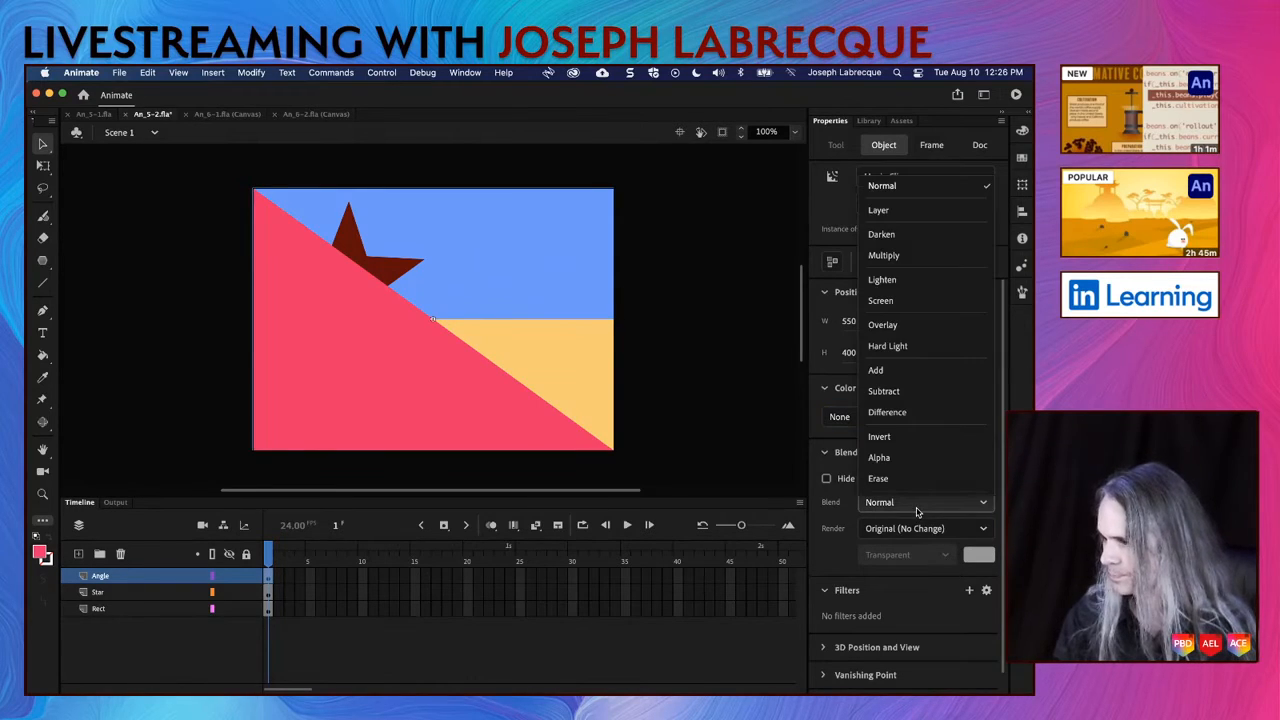
click(916, 344)
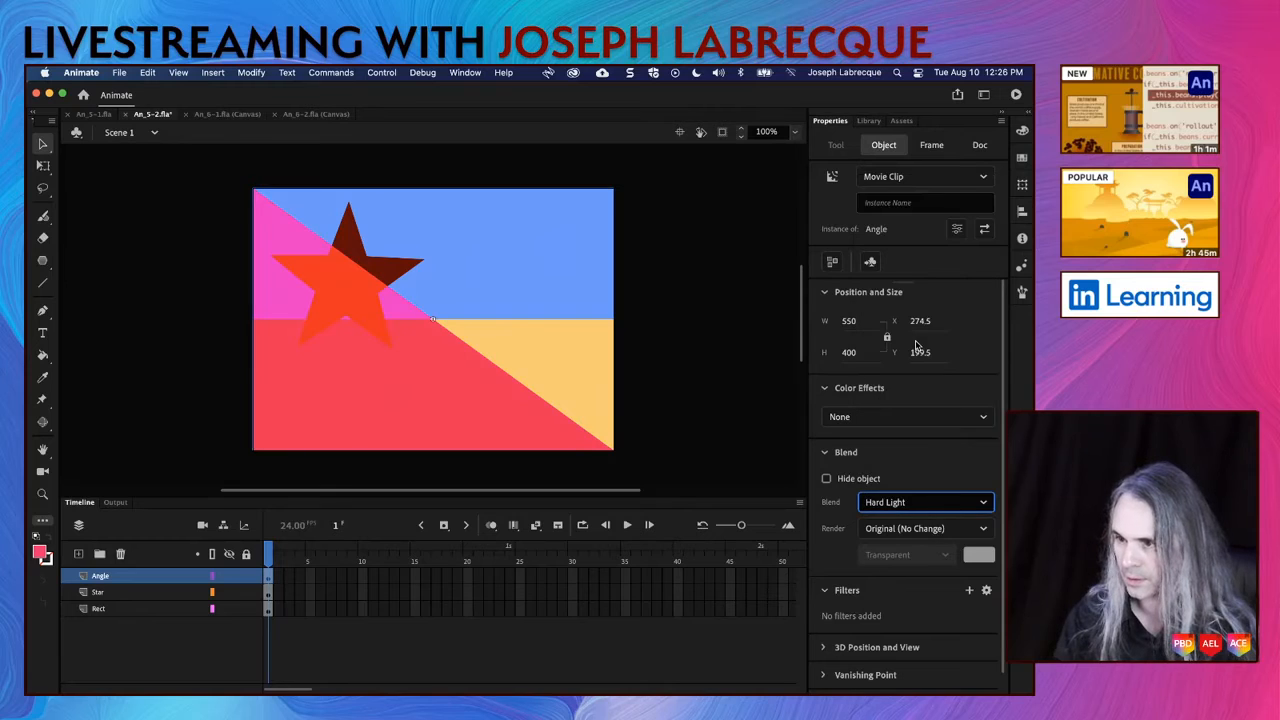
click(896, 503)
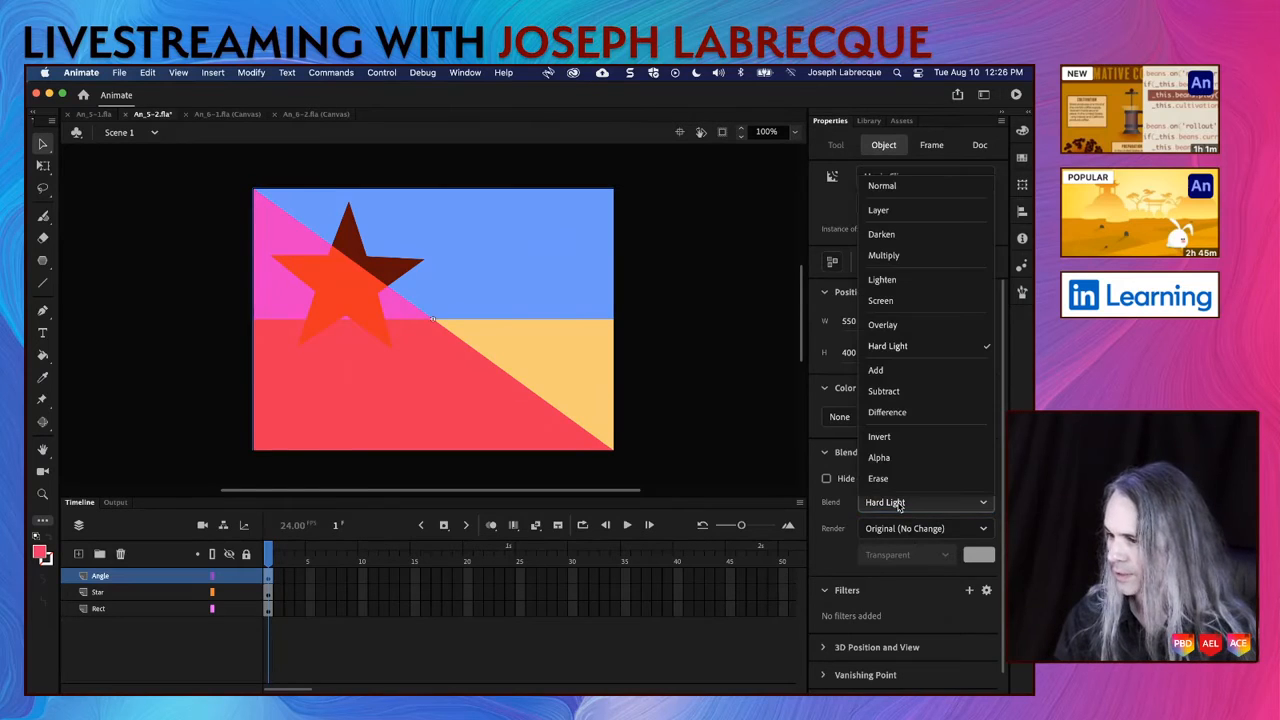
click(911, 331)
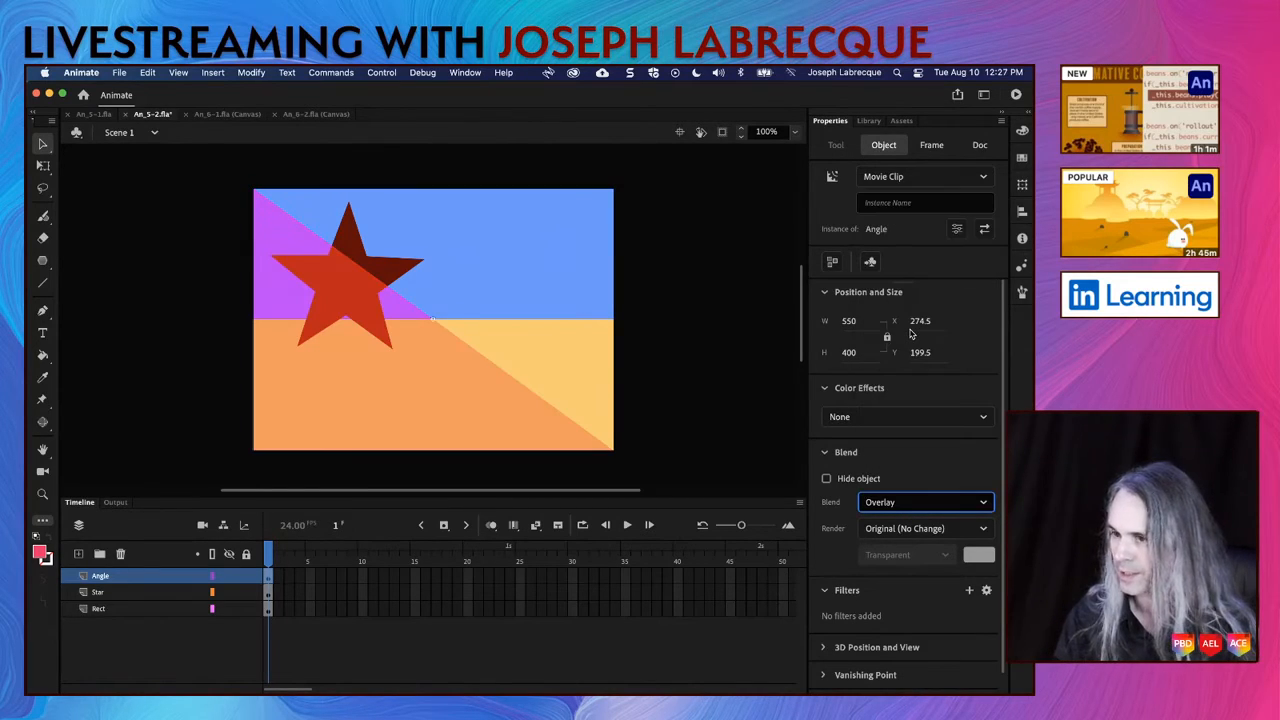
click(886, 504)
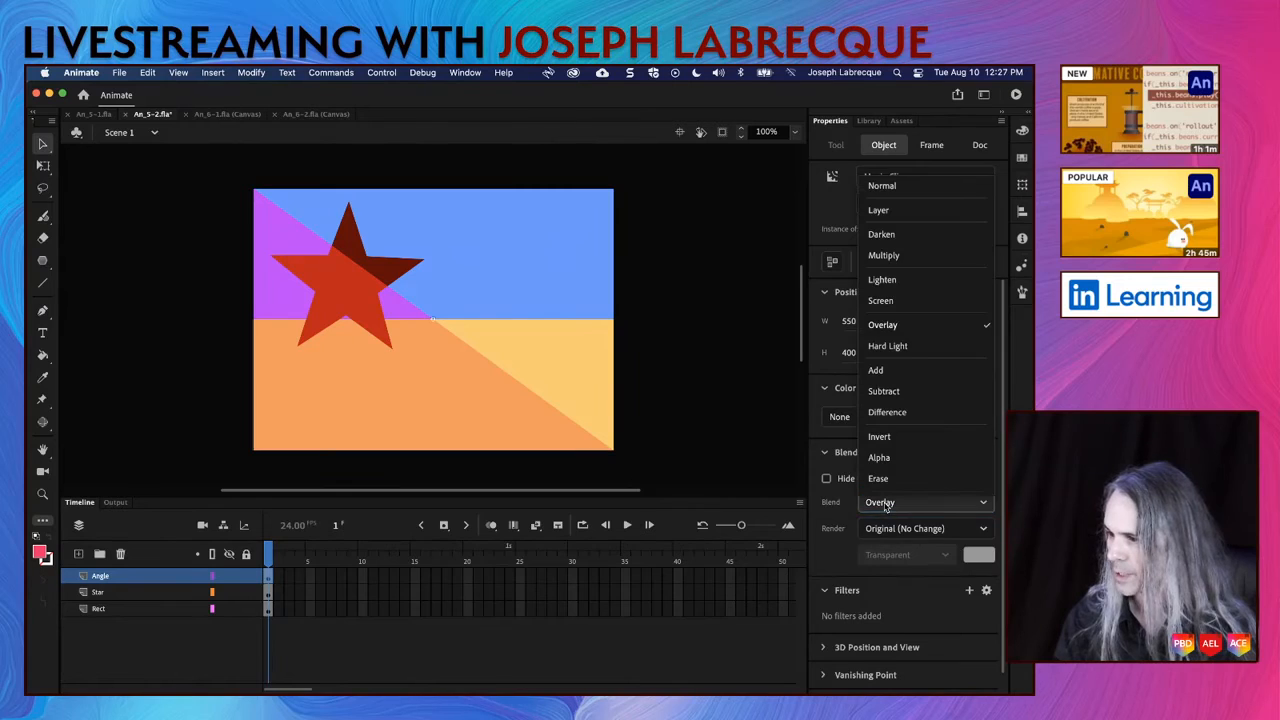
click(906, 258)
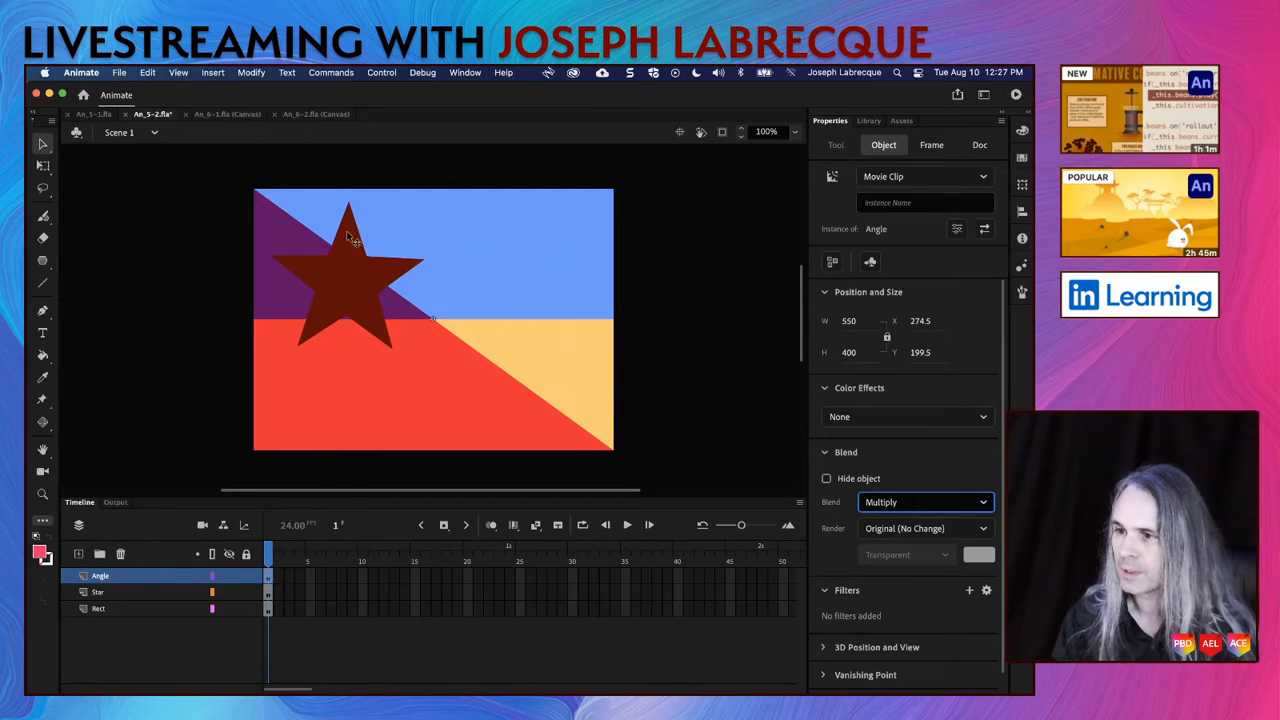
click(453, 379)
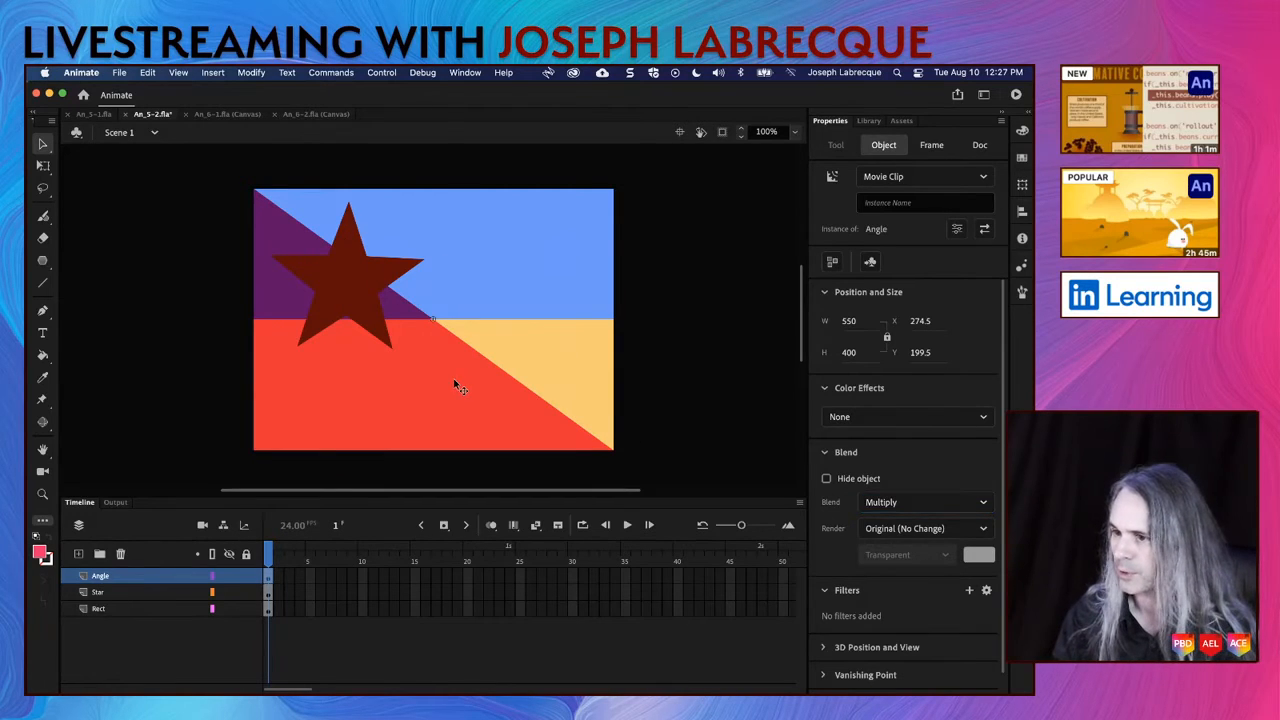
Step: Add a Blur filter to the star instance, collapsing its position, size and color effect properties
click(352, 262)
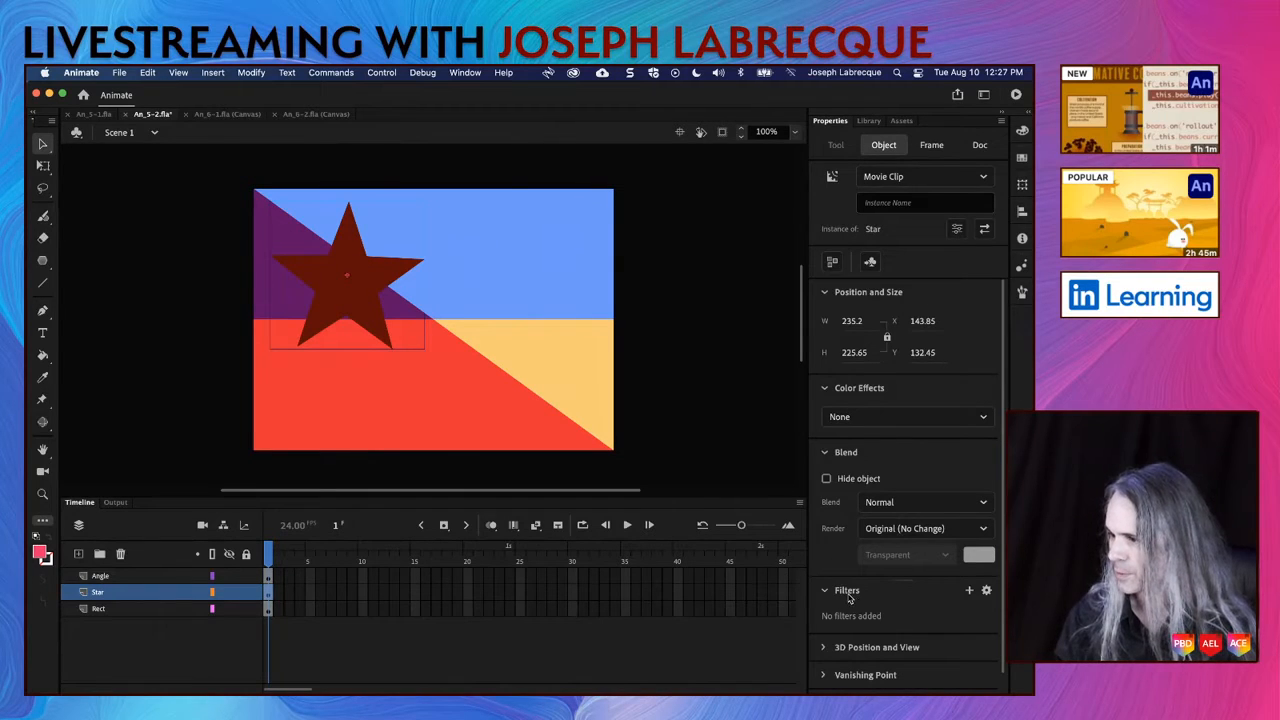
click(824, 291)
click(825, 320)
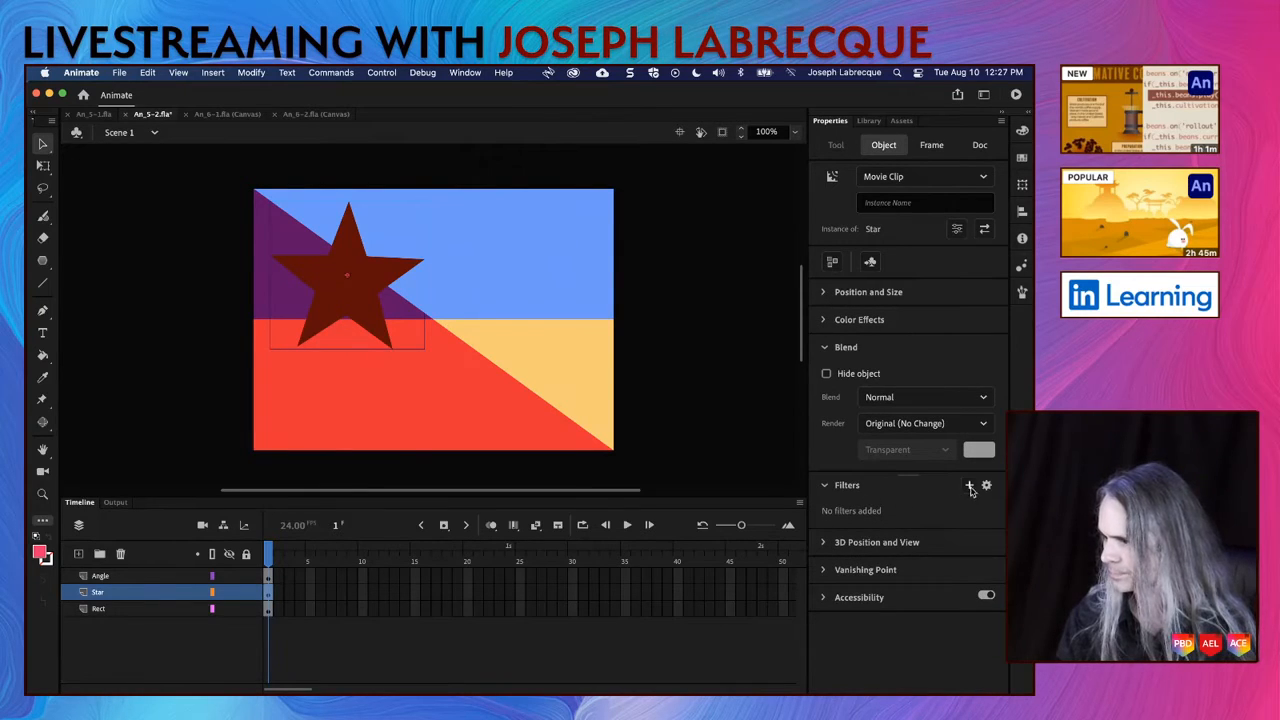
click(970, 487)
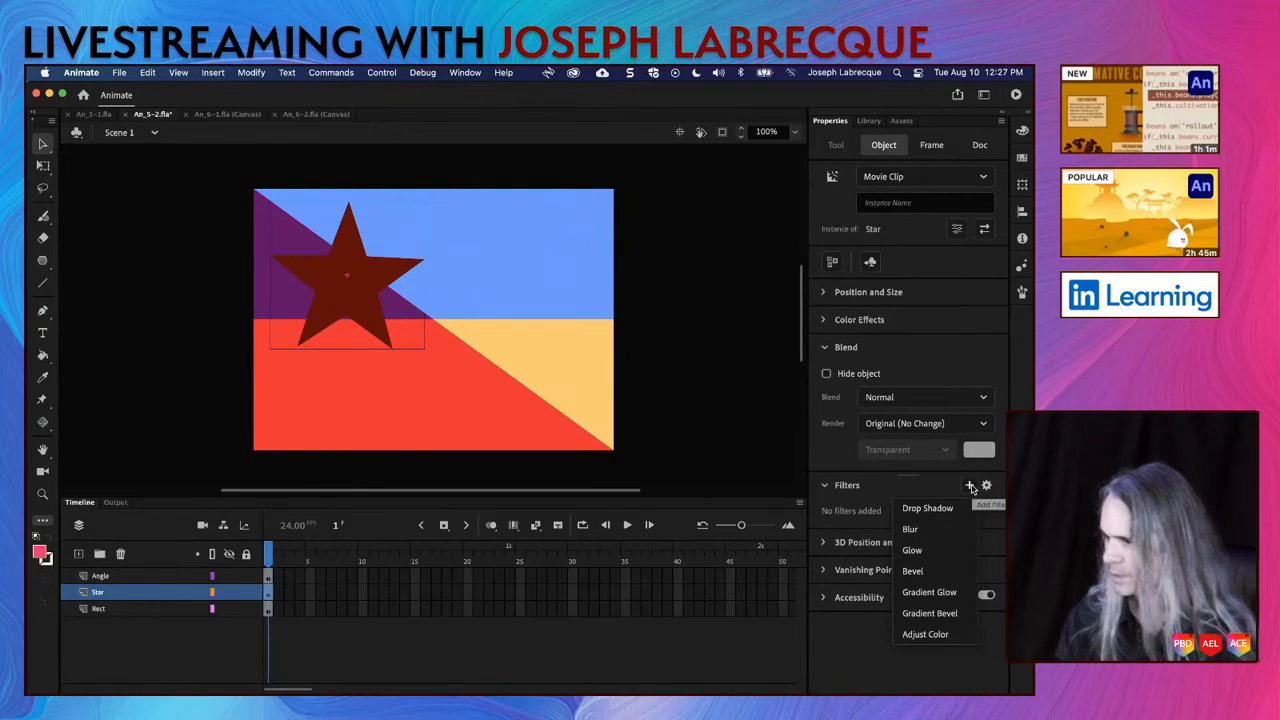
click(920, 532)
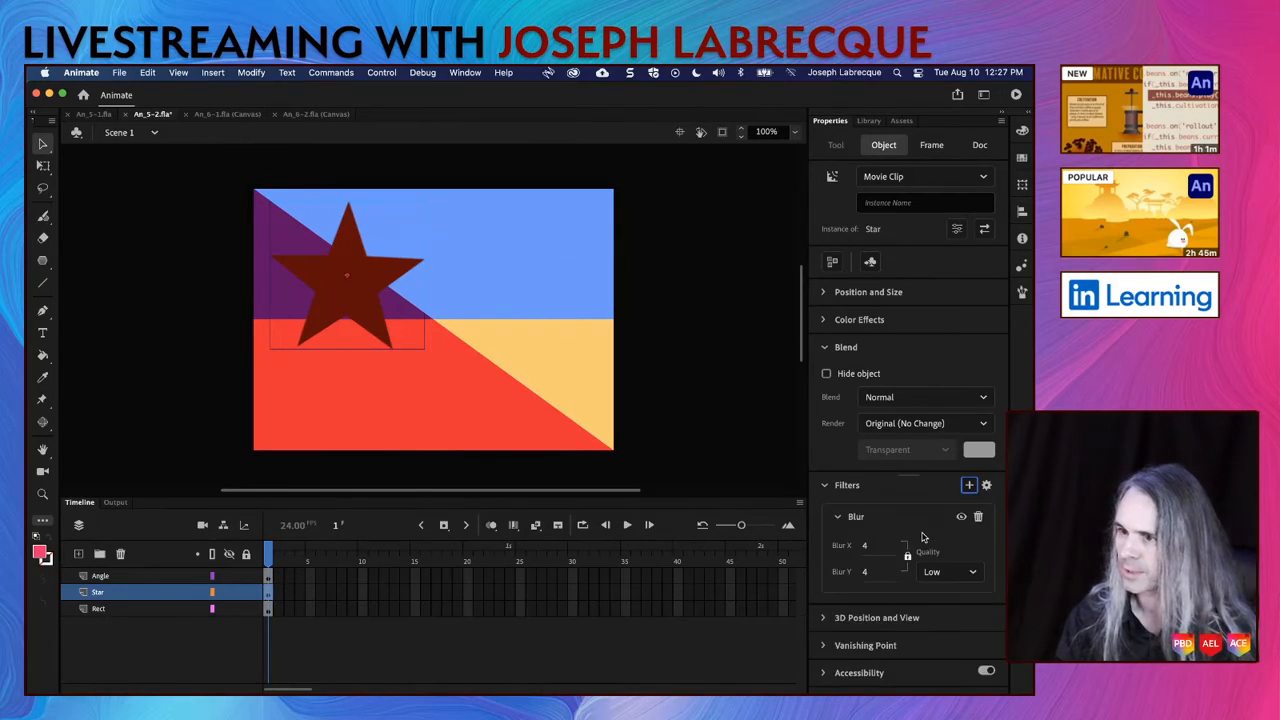
Step: Set the star's Blur filter to 38 on both axes with High quality
click(866, 545)
text(33)
key(Return)
drag(893, 546, 925, 546)
click(948, 571)
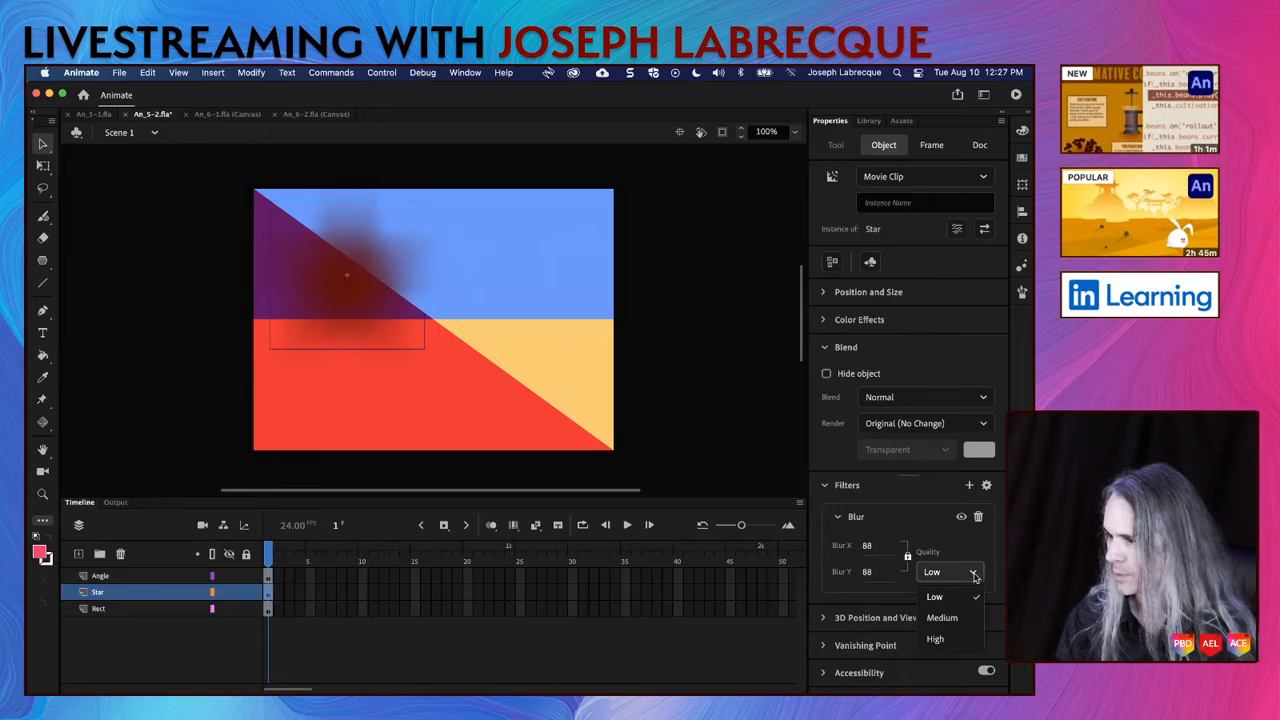
click(953, 636)
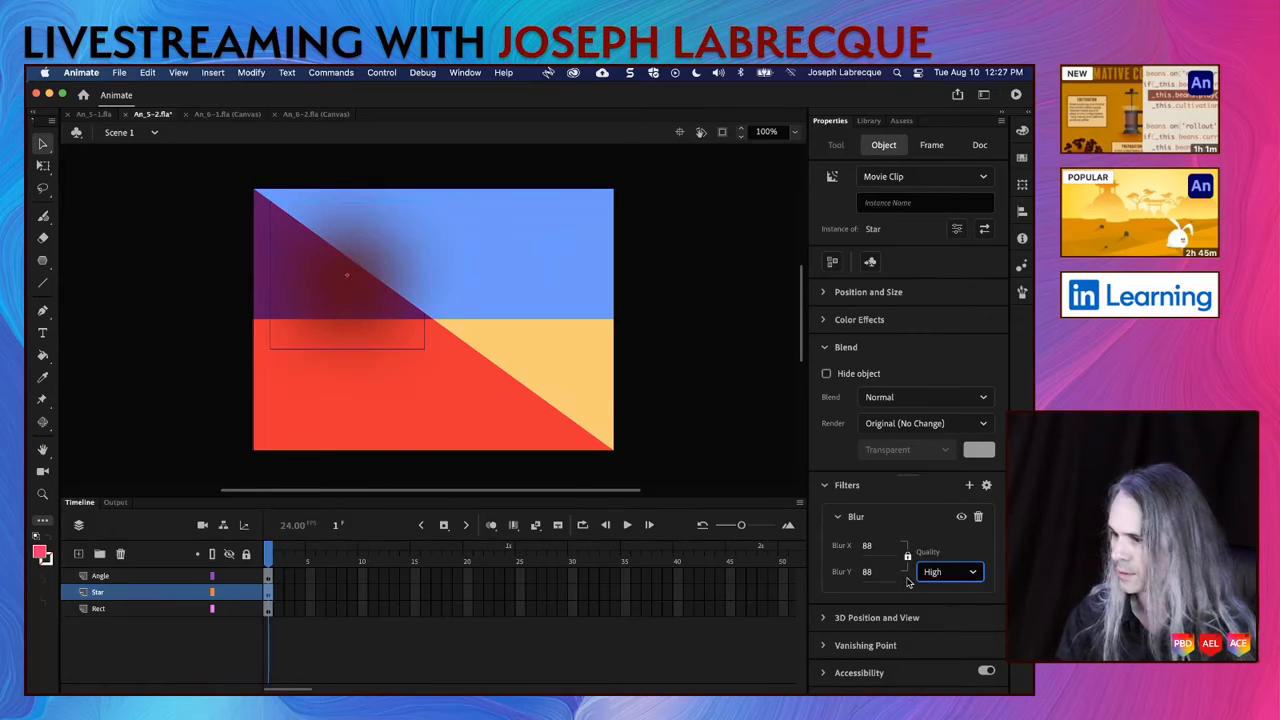
drag(867, 546, 838, 549)
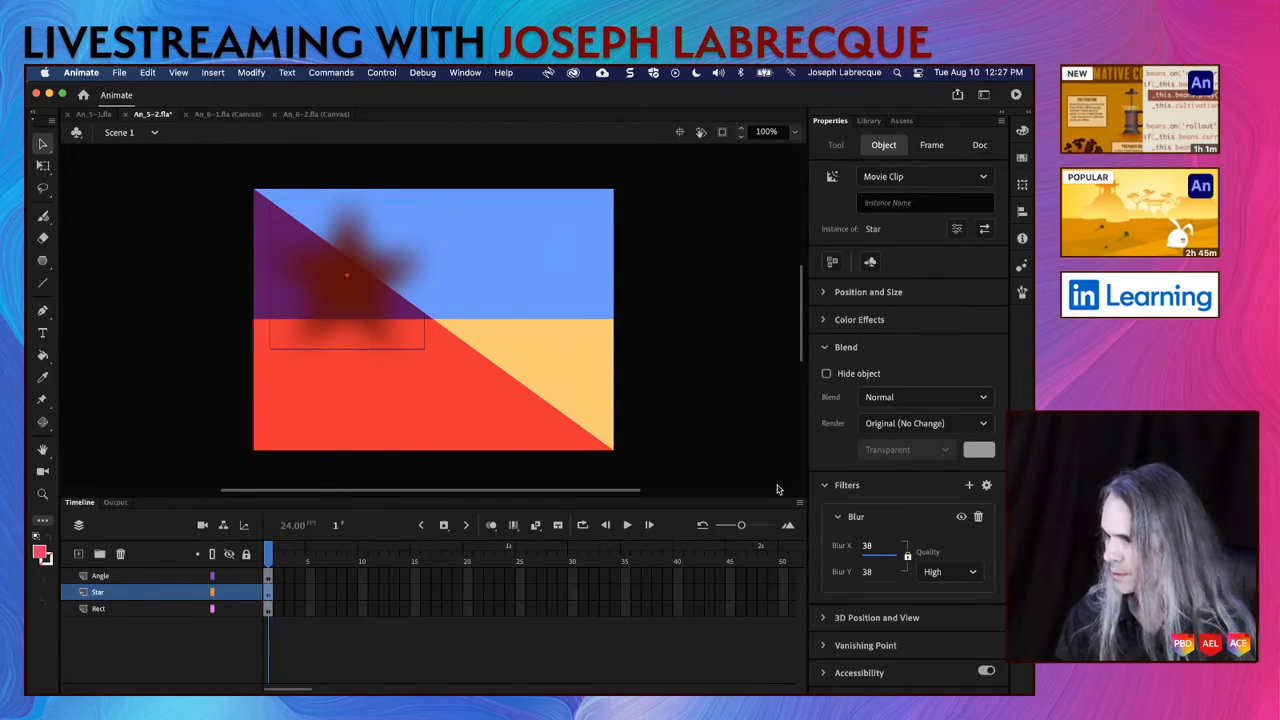
Step: Set the blurred star's blend mode to Overlay after trying Subtract, Add and Hard Light
click(914, 397)
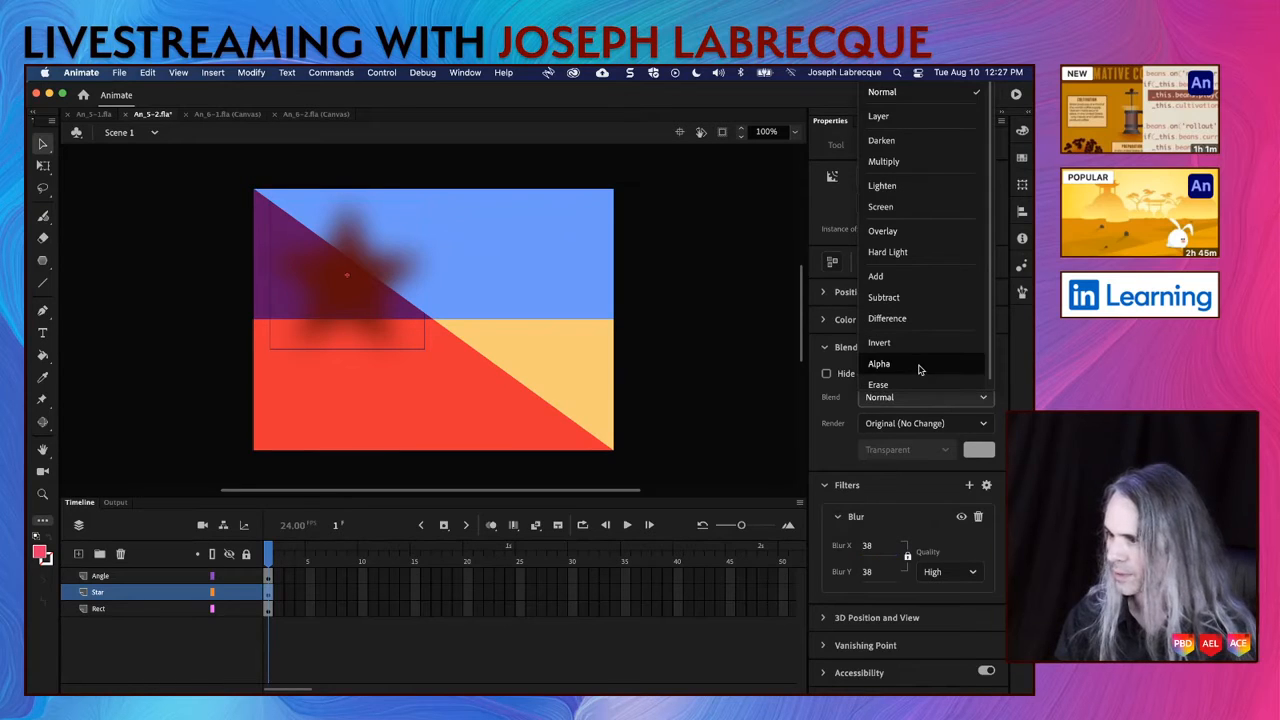
click(908, 306)
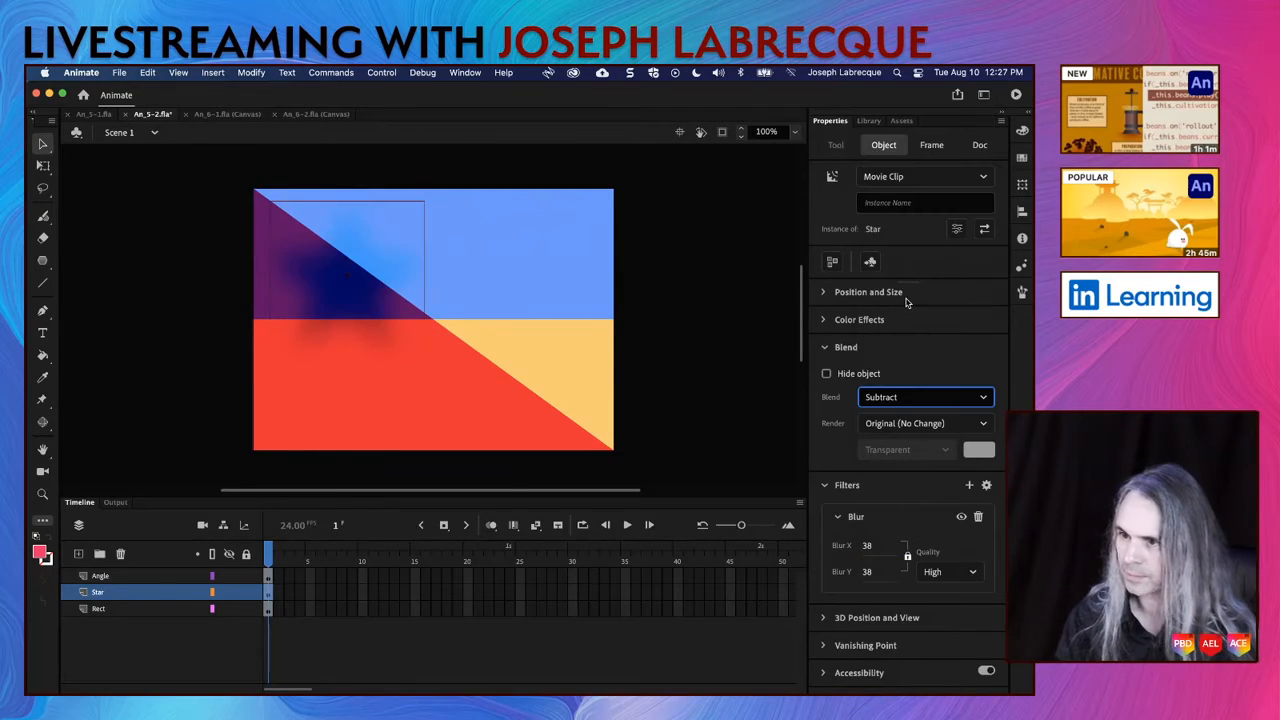
click(911, 397)
click(915, 265)
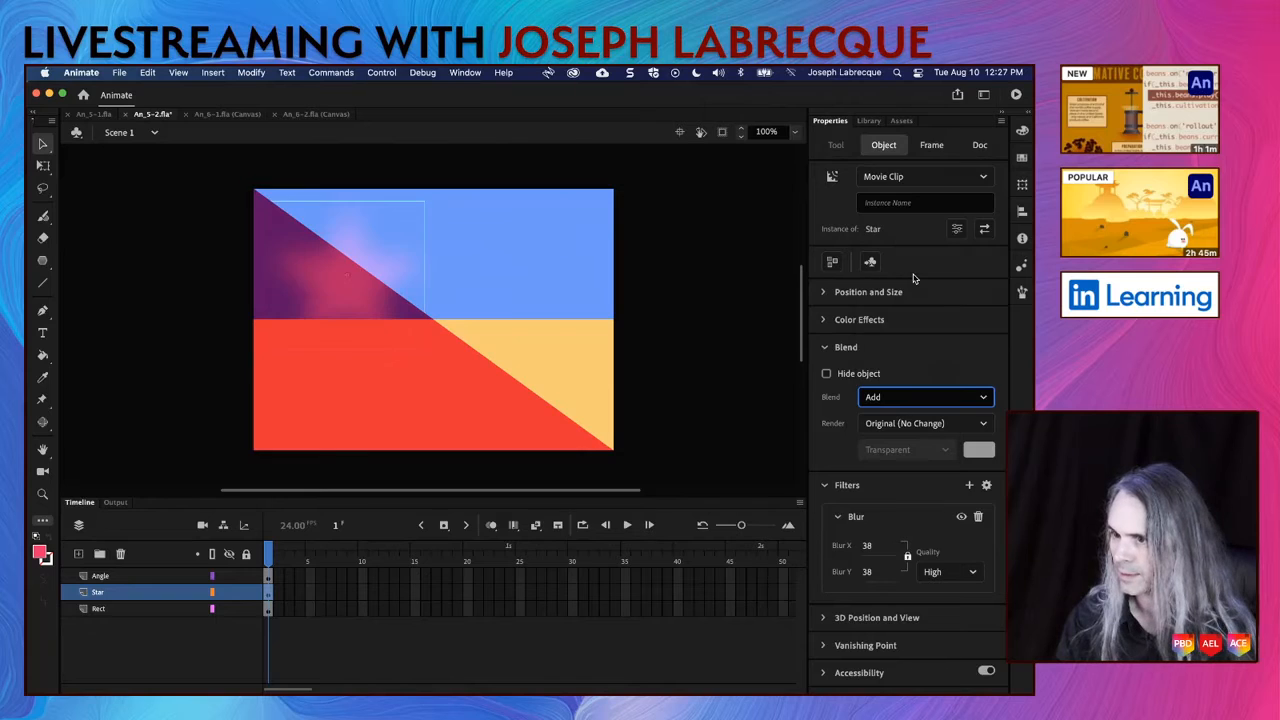
click(916, 397)
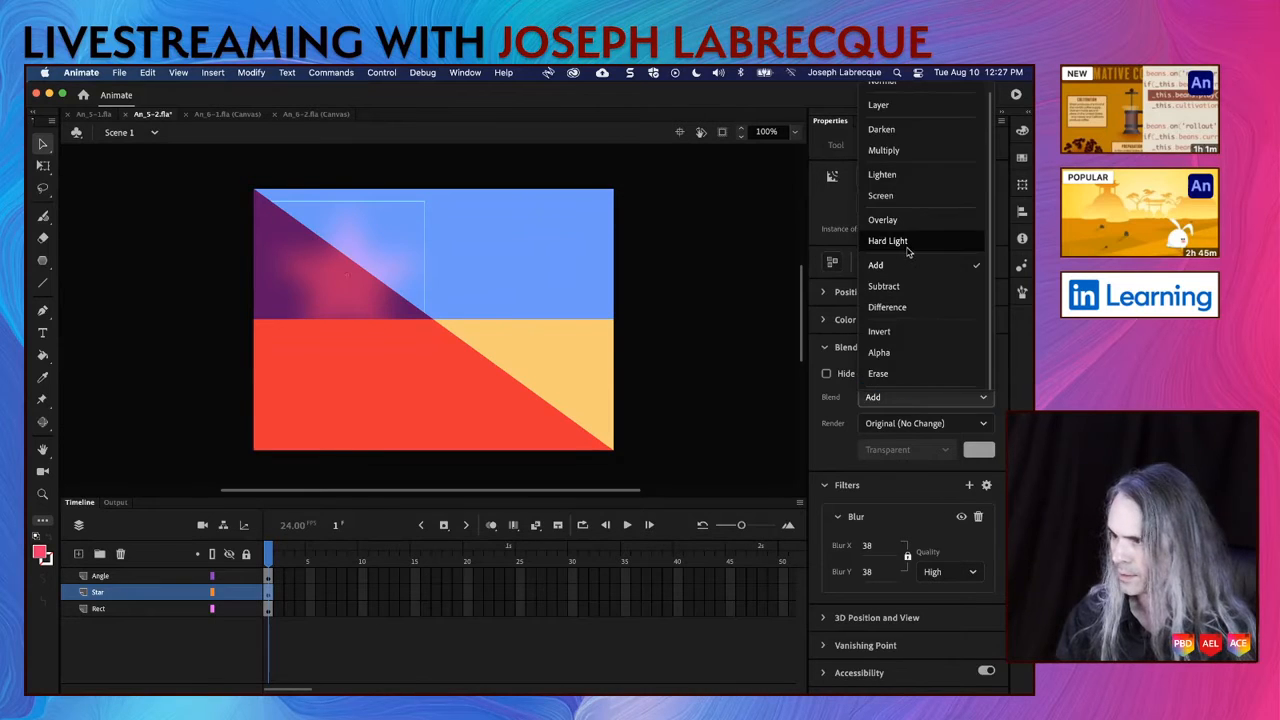
click(908, 248)
click(908, 396)
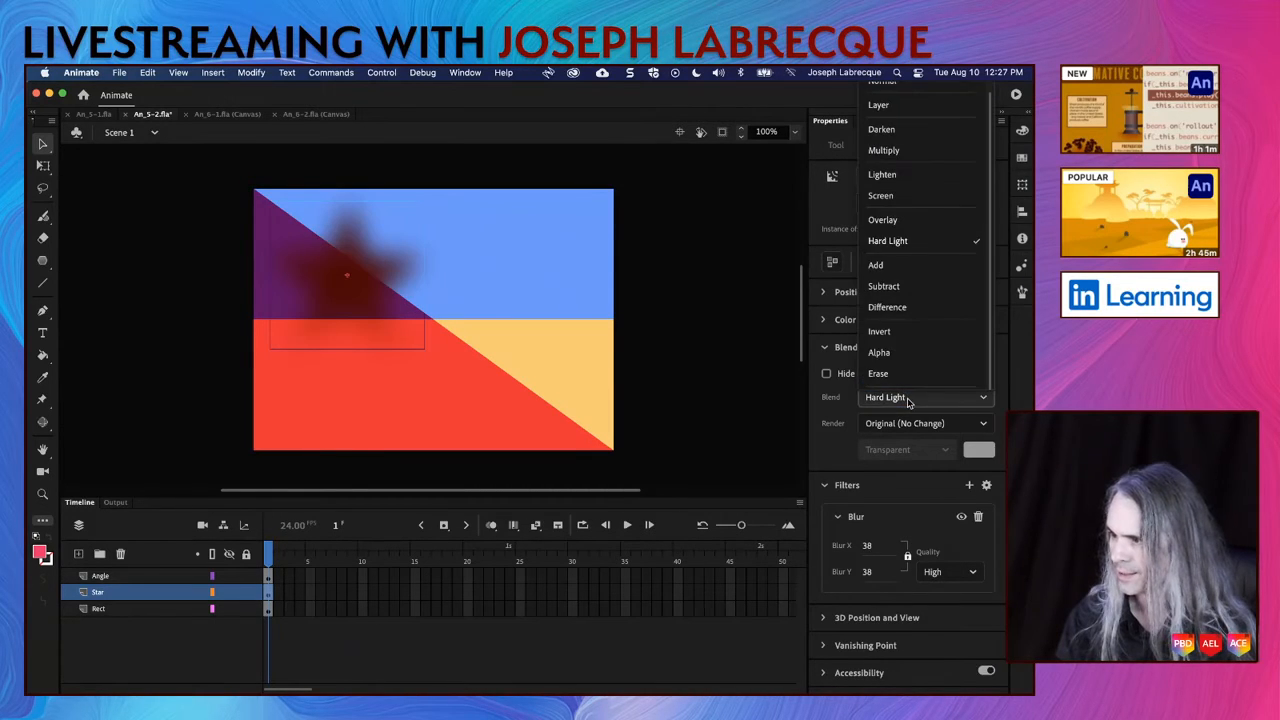
click(905, 222)
click(910, 400)
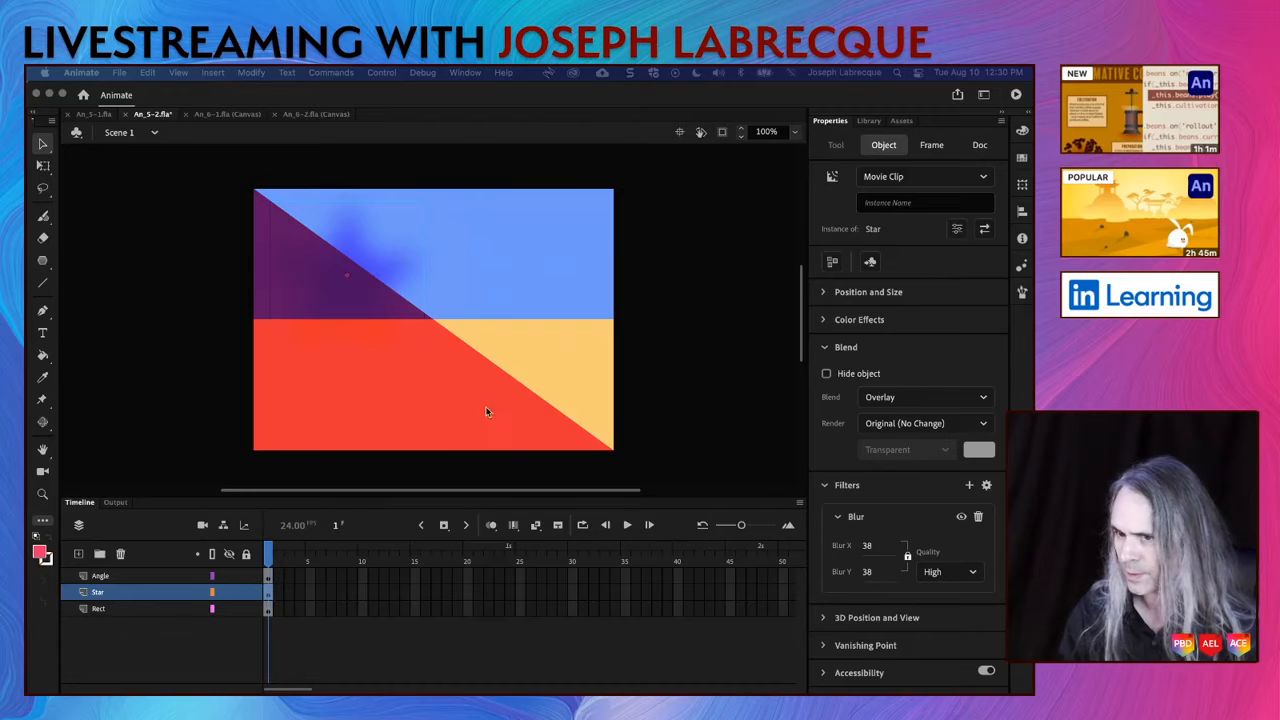
click(411, 405)
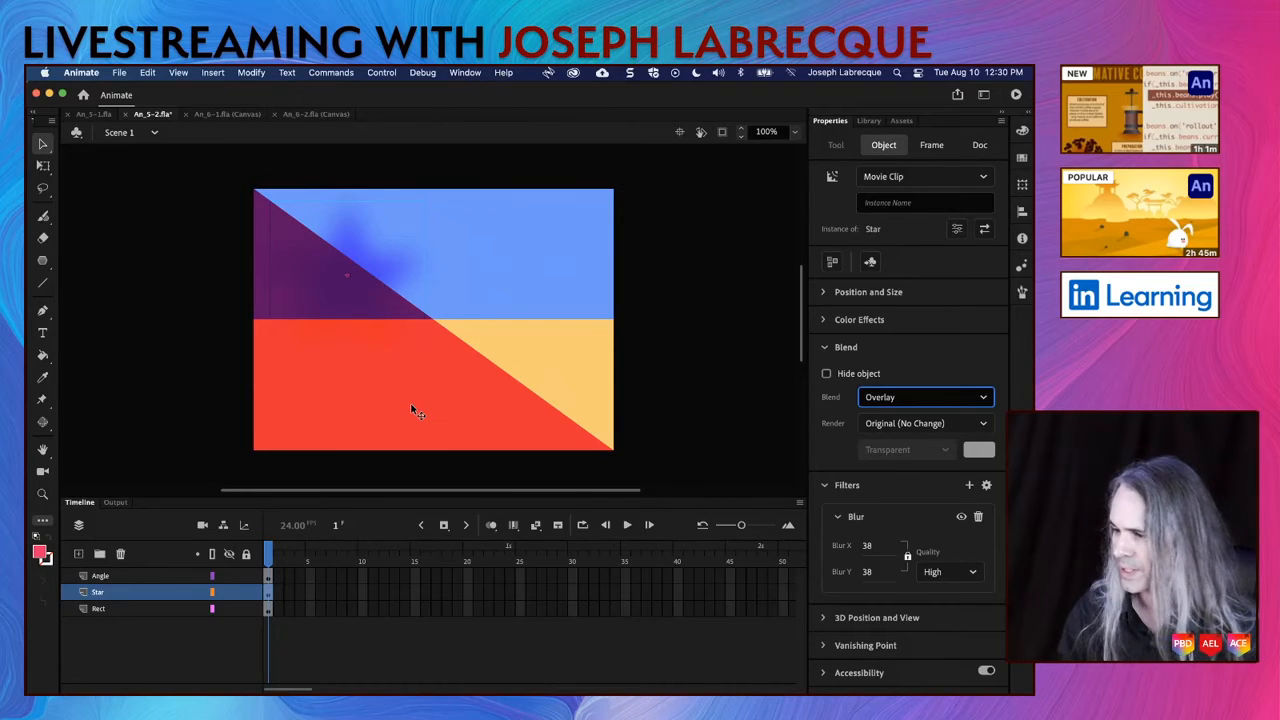
Step: Select the sandy rectangle instance and review the blend modes available for it
click(607, 355)
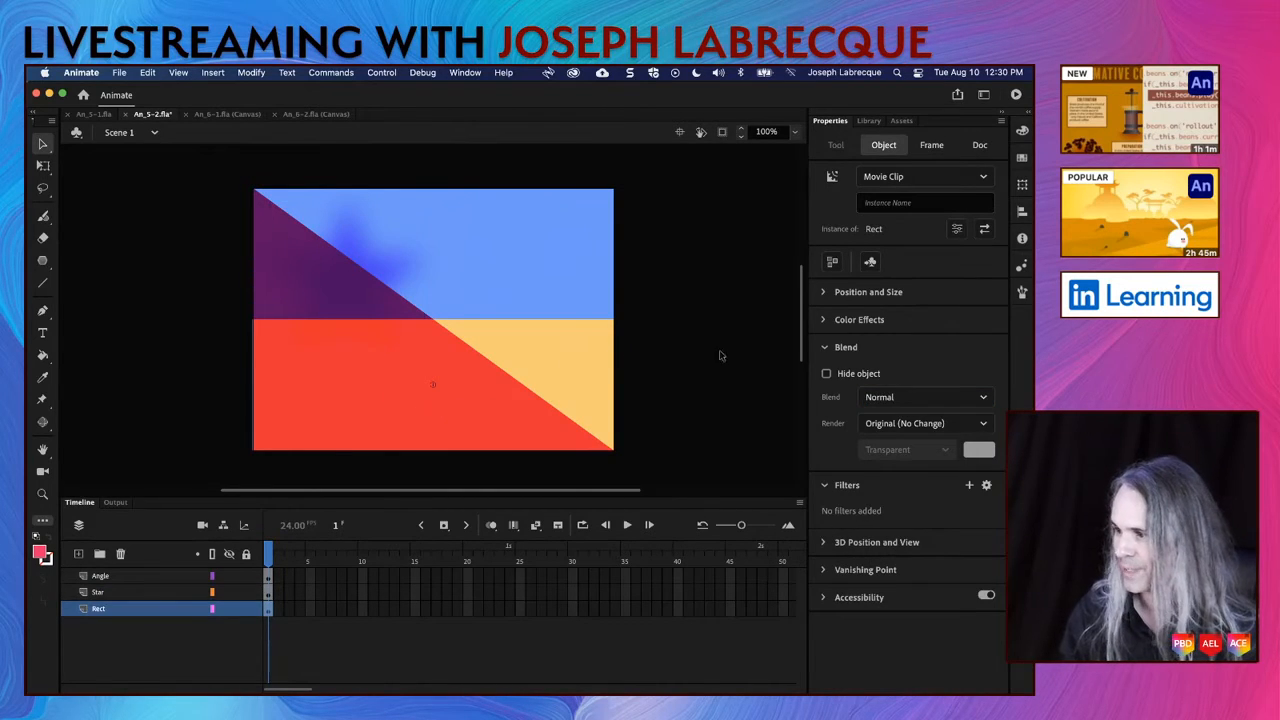
click(943, 397)
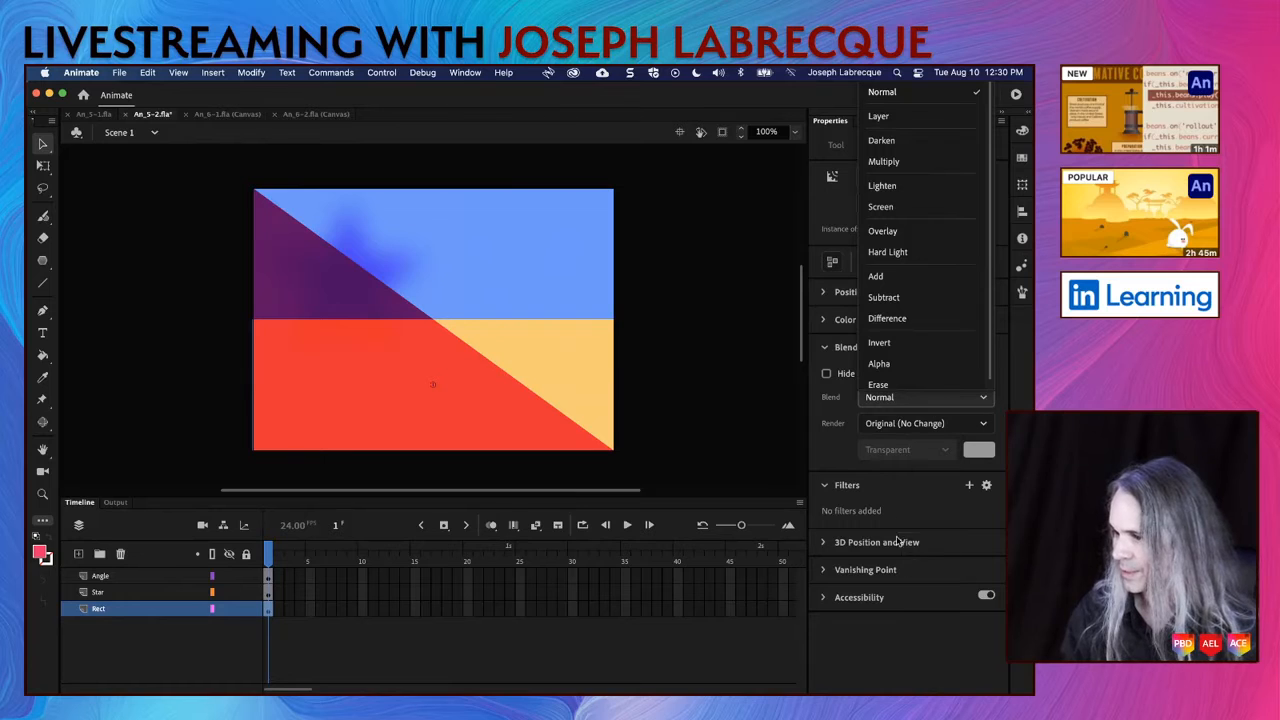
click(907, 563)
Step: Try a Glow filter on the sandy rectangle and remove it
click(969, 486)
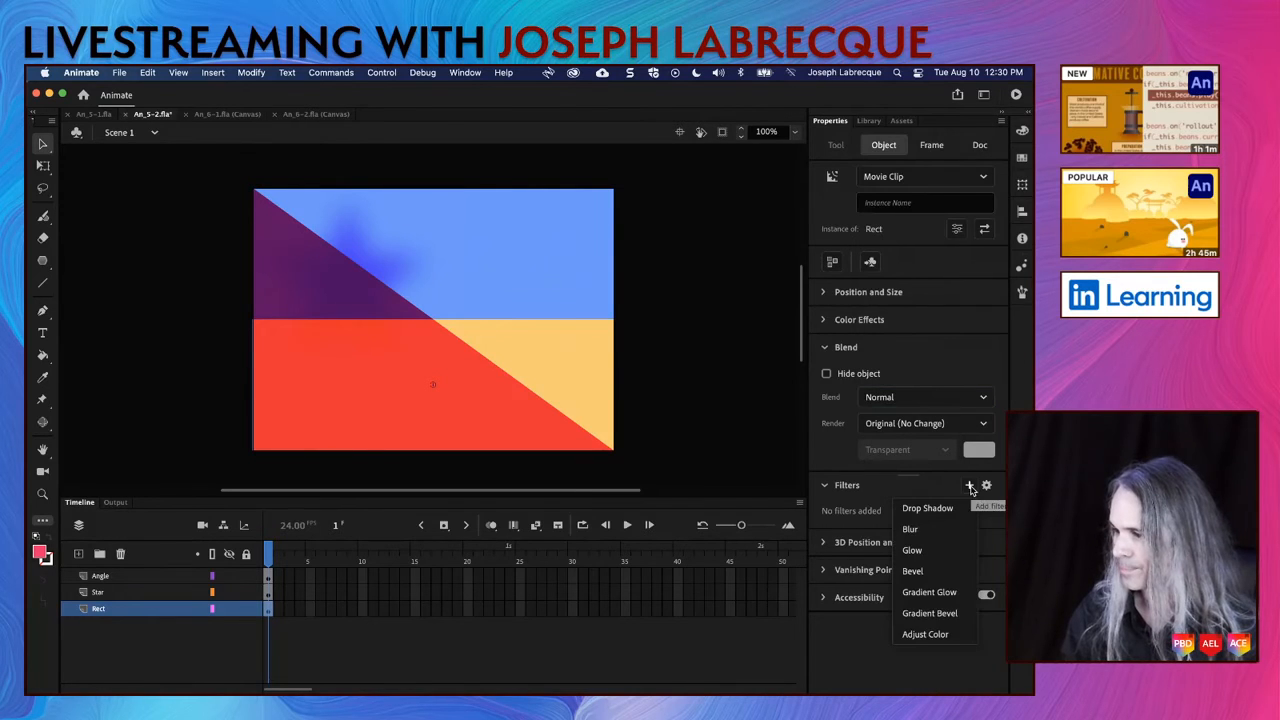
click(913, 551)
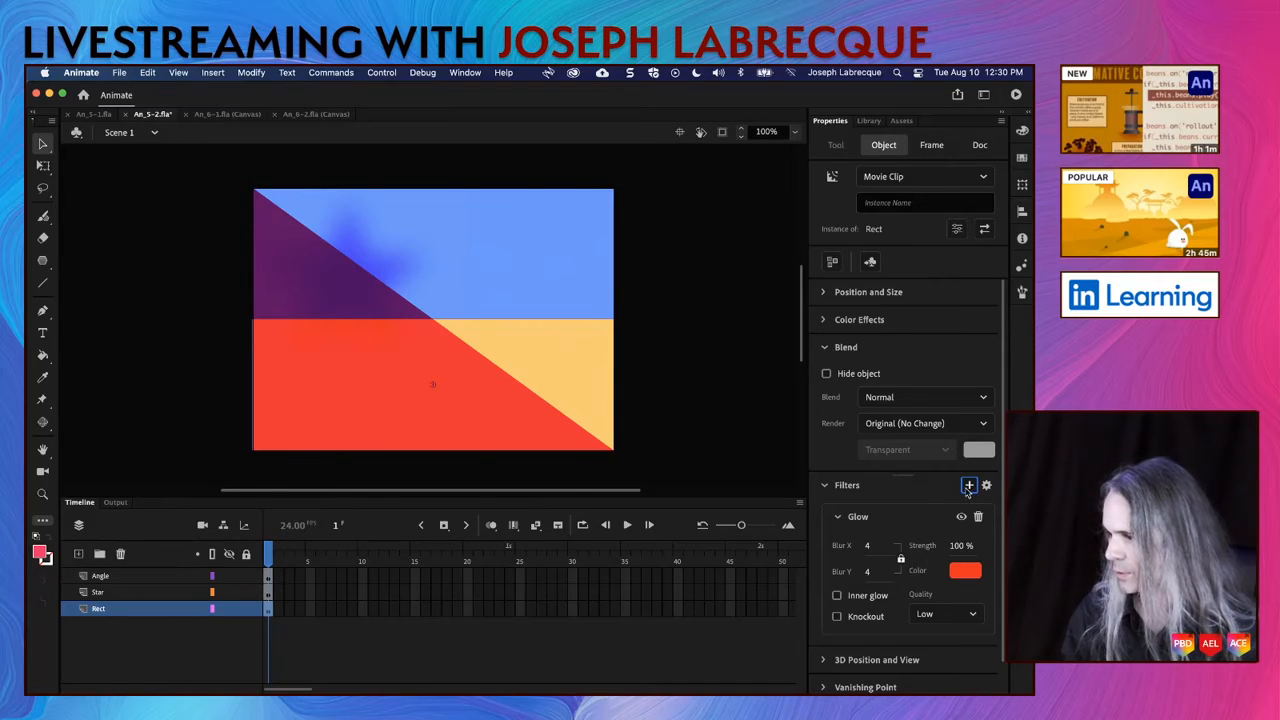
click(979, 518)
Step: Add a Blur filter to the sandy rectangle with High quality and 123 on both axes
click(968, 485)
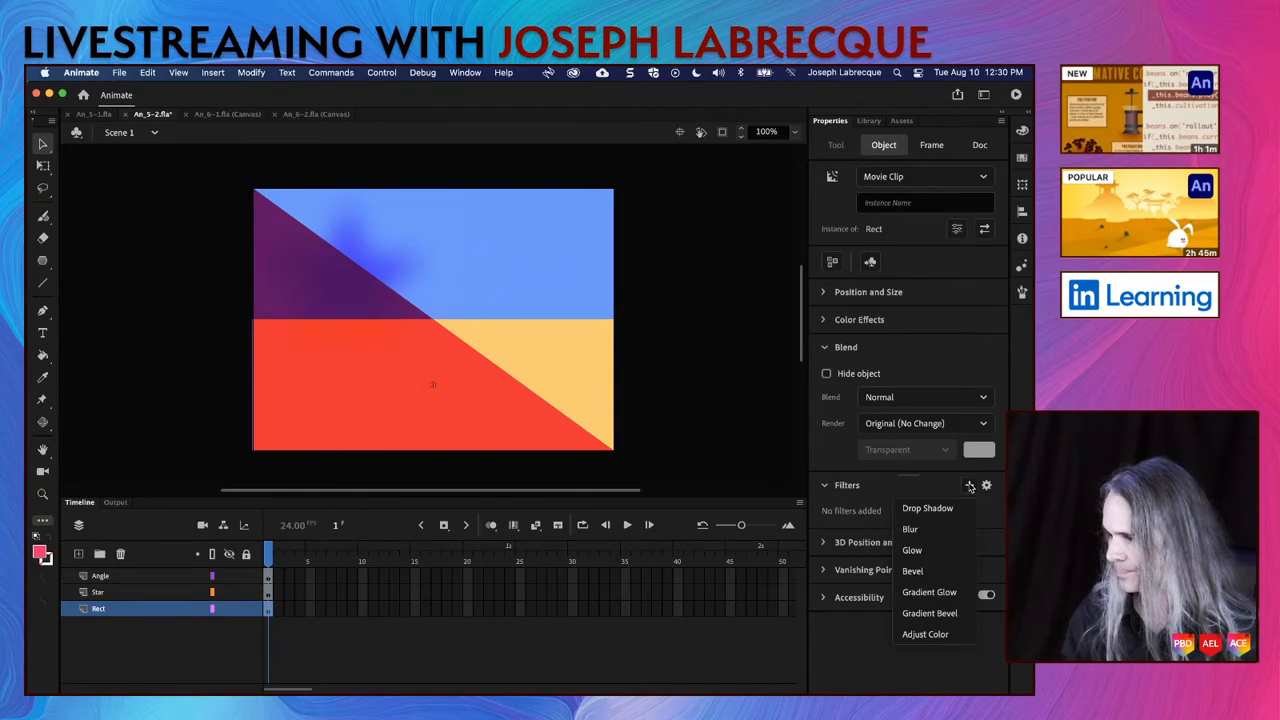
click(910, 529)
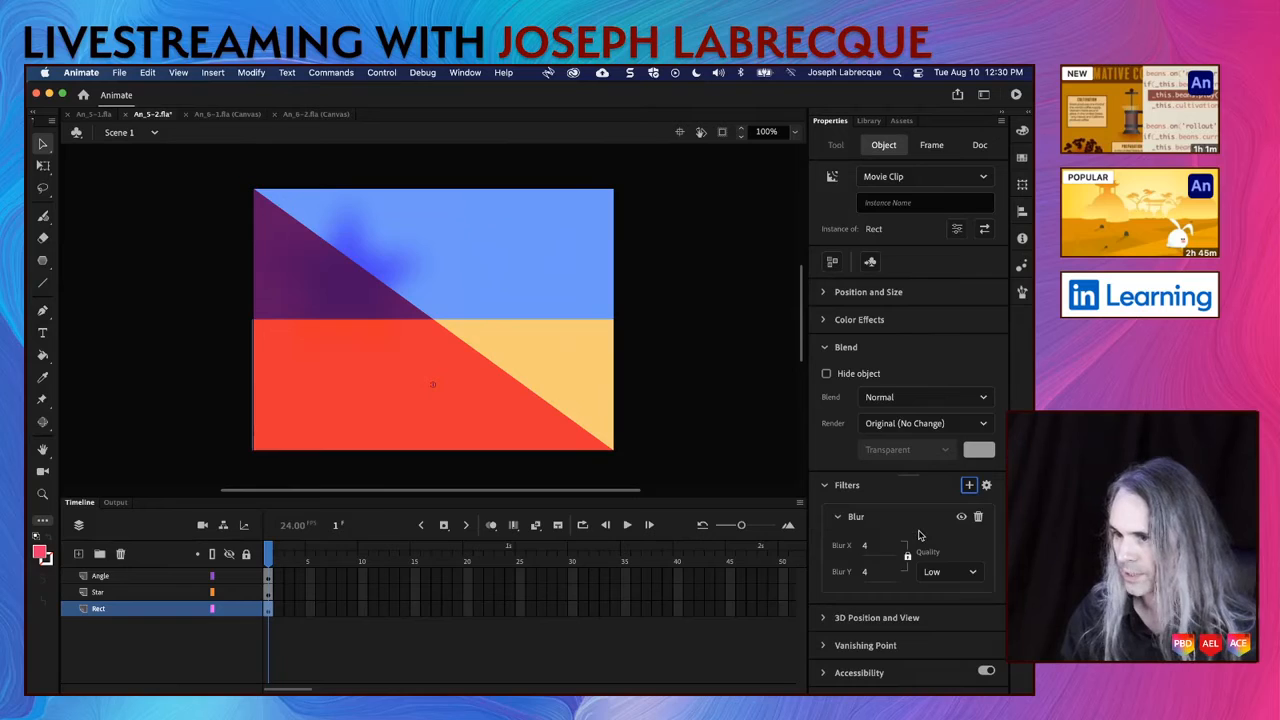
click(945, 572)
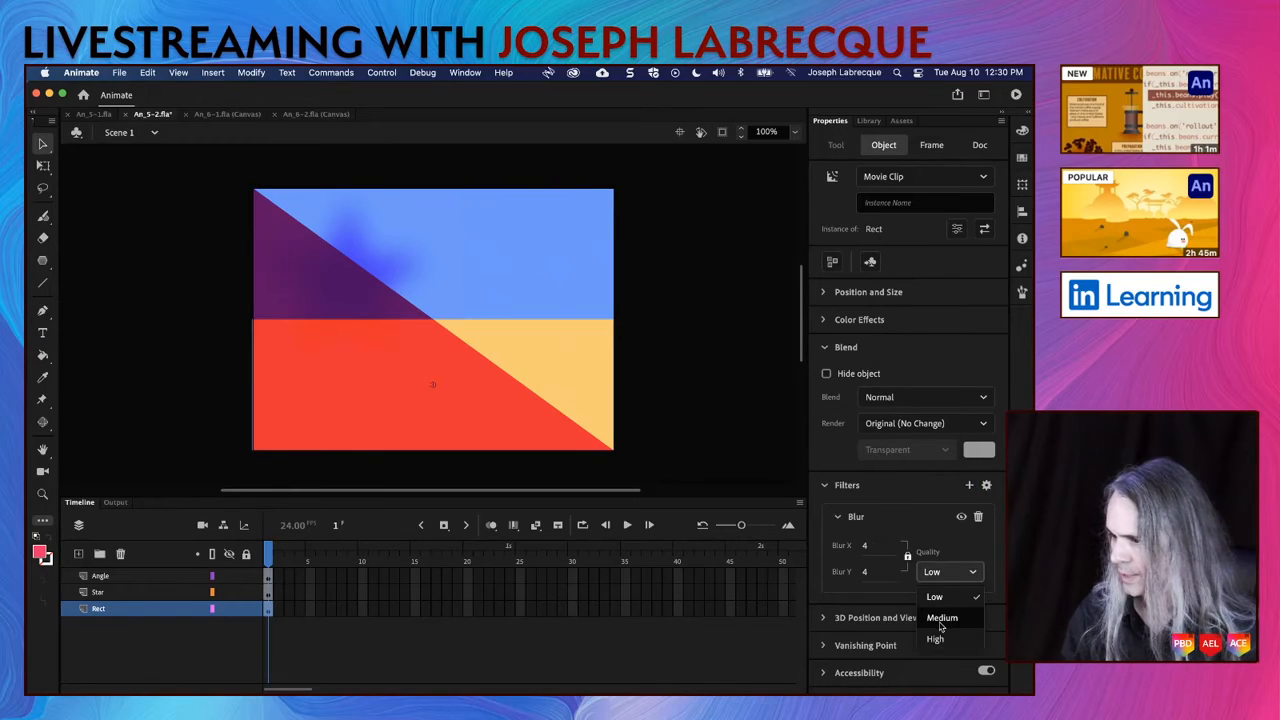
click(936, 639)
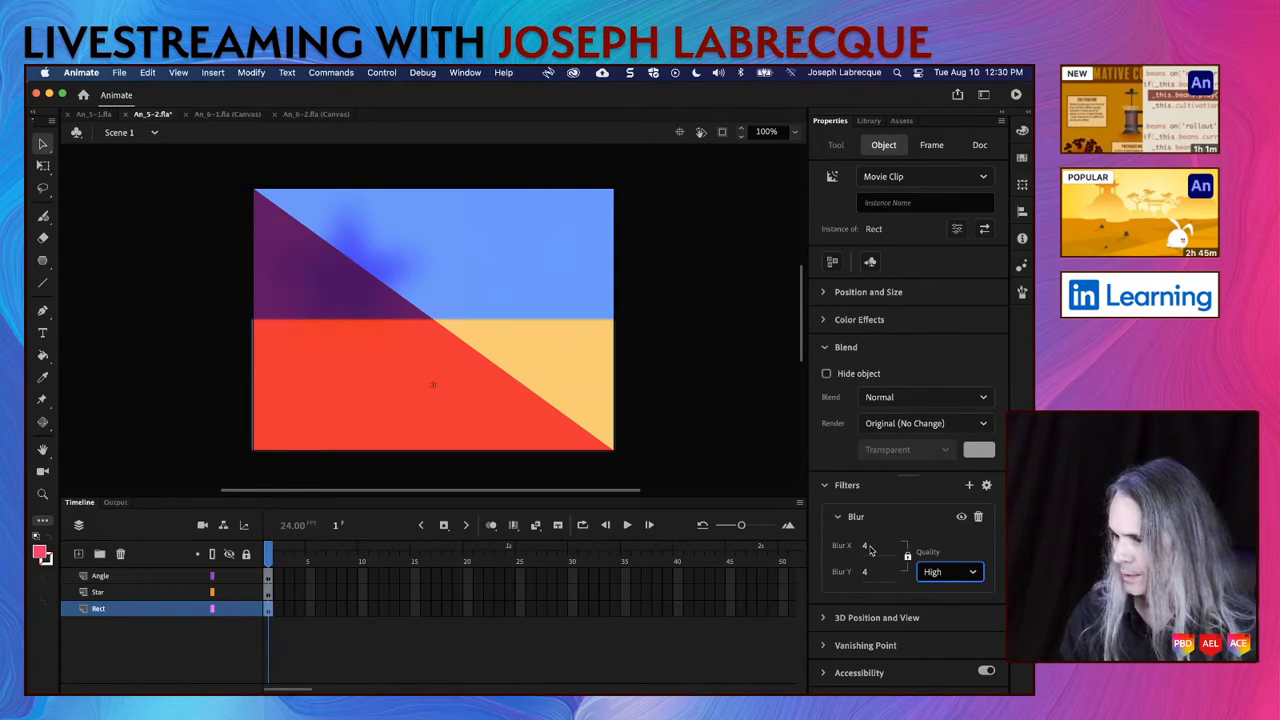
drag(866, 548, 946, 547)
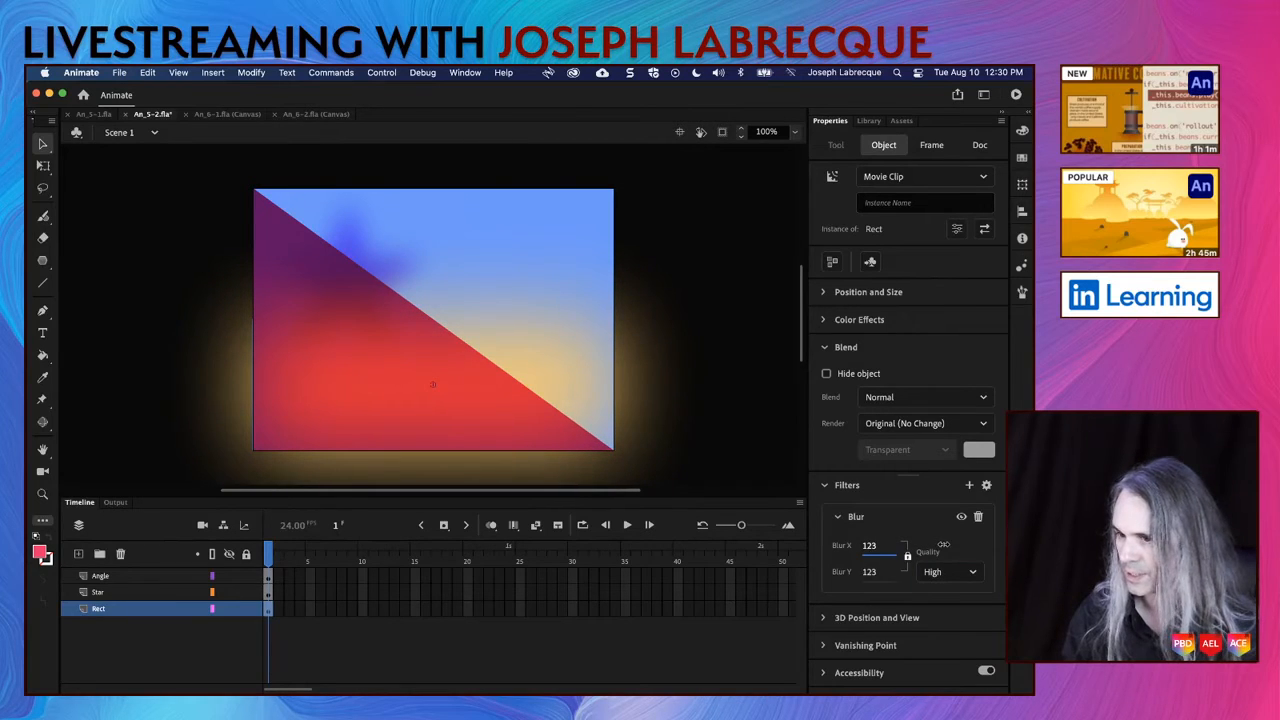
Step: Add a Blur filter to the triangle instance with High quality and 163 on both axes
click(272, 216)
click(969, 486)
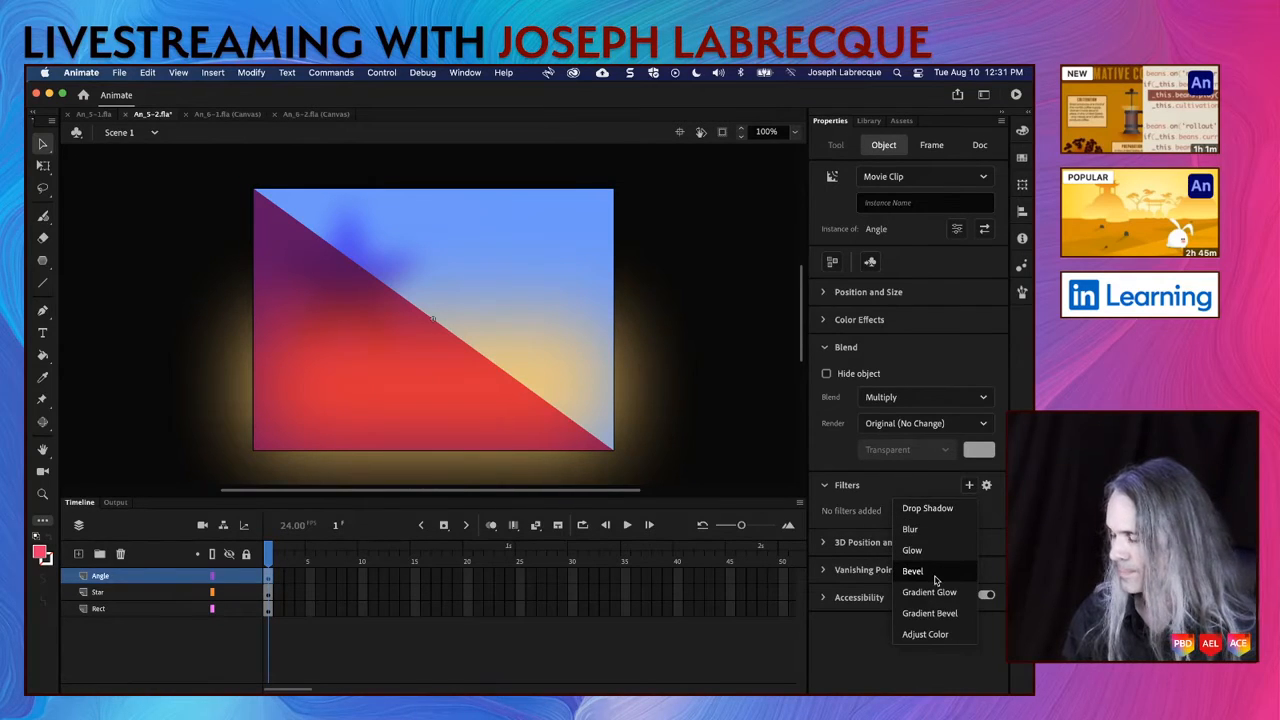
click(931, 530)
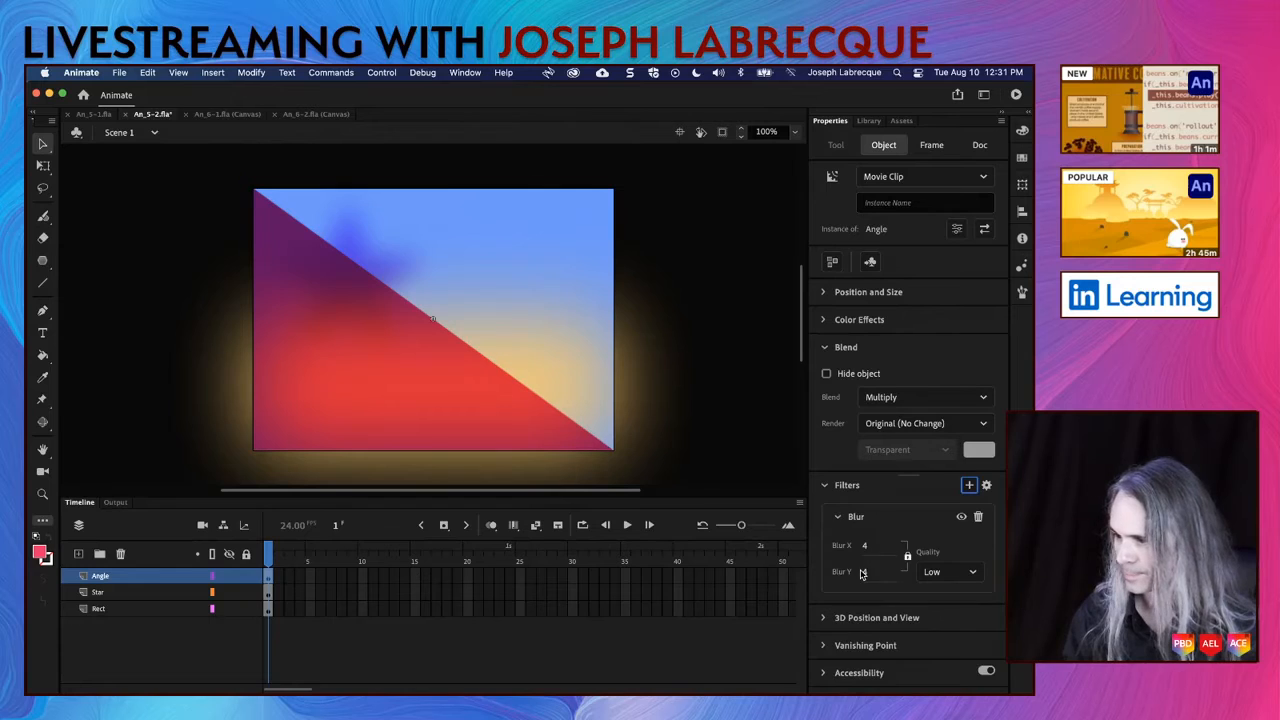
click(967, 572)
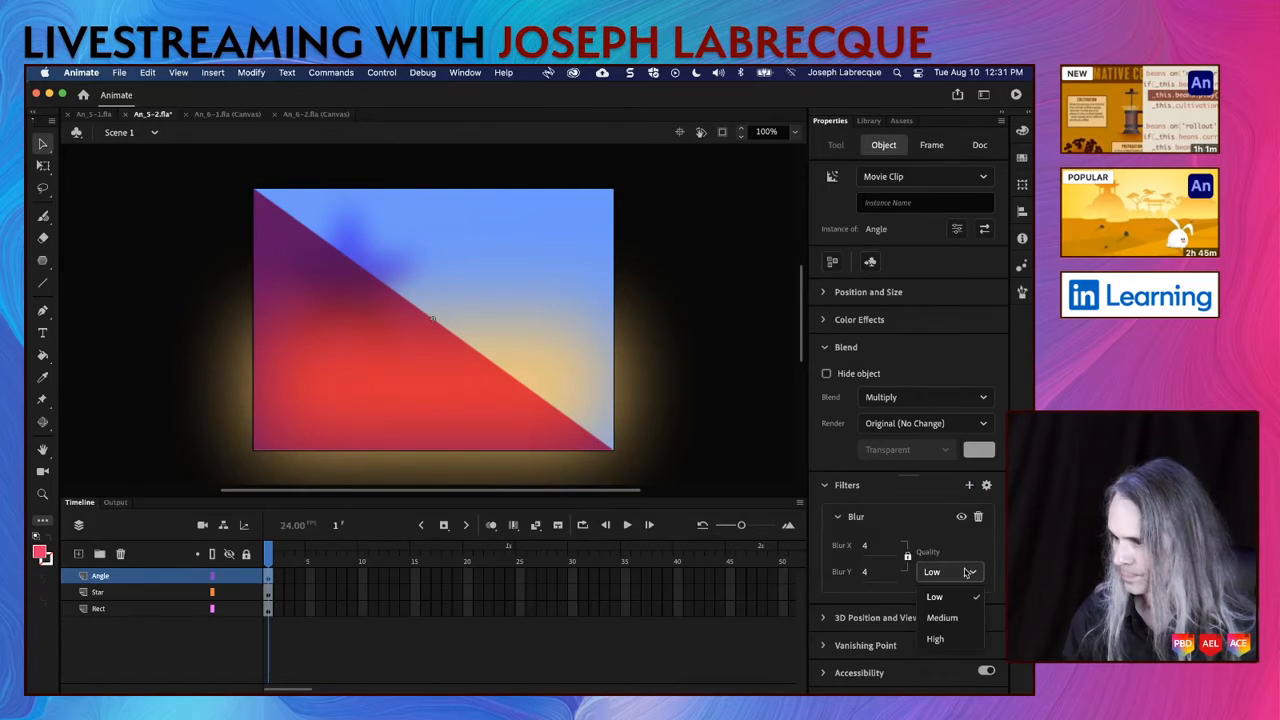
click(952, 638)
drag(866, 546, 976, 548)
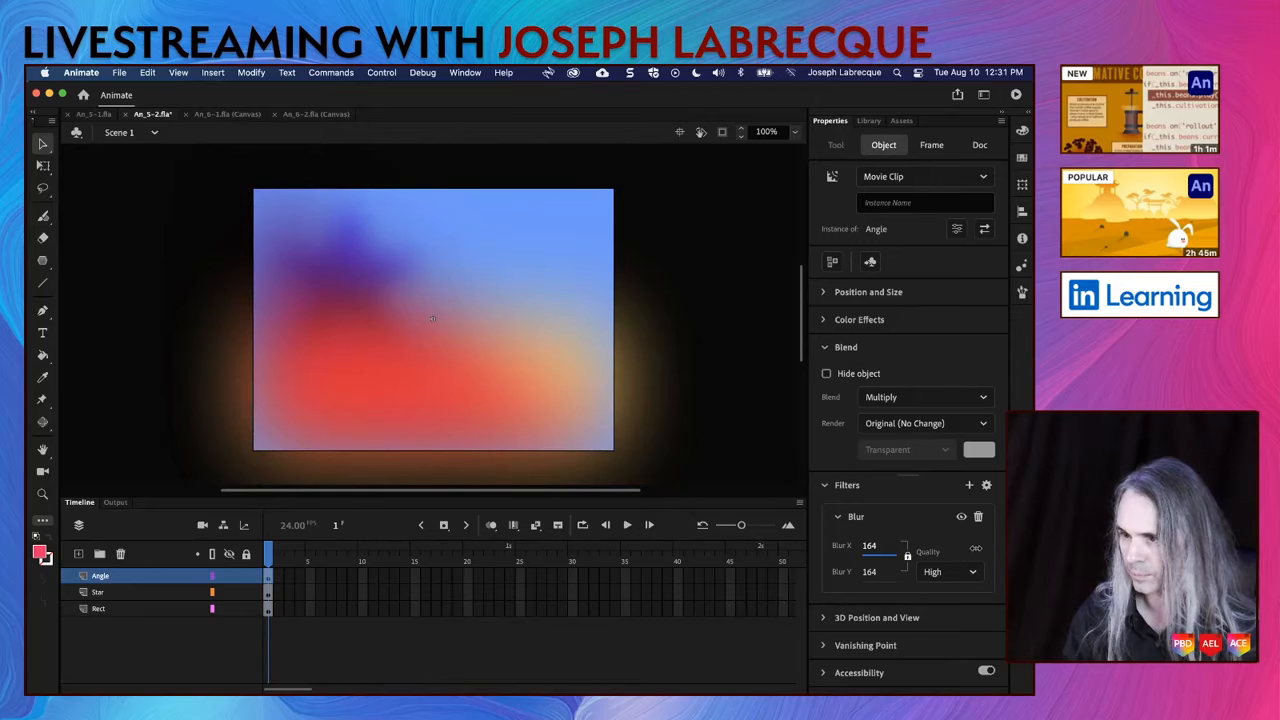
click(765, 382)
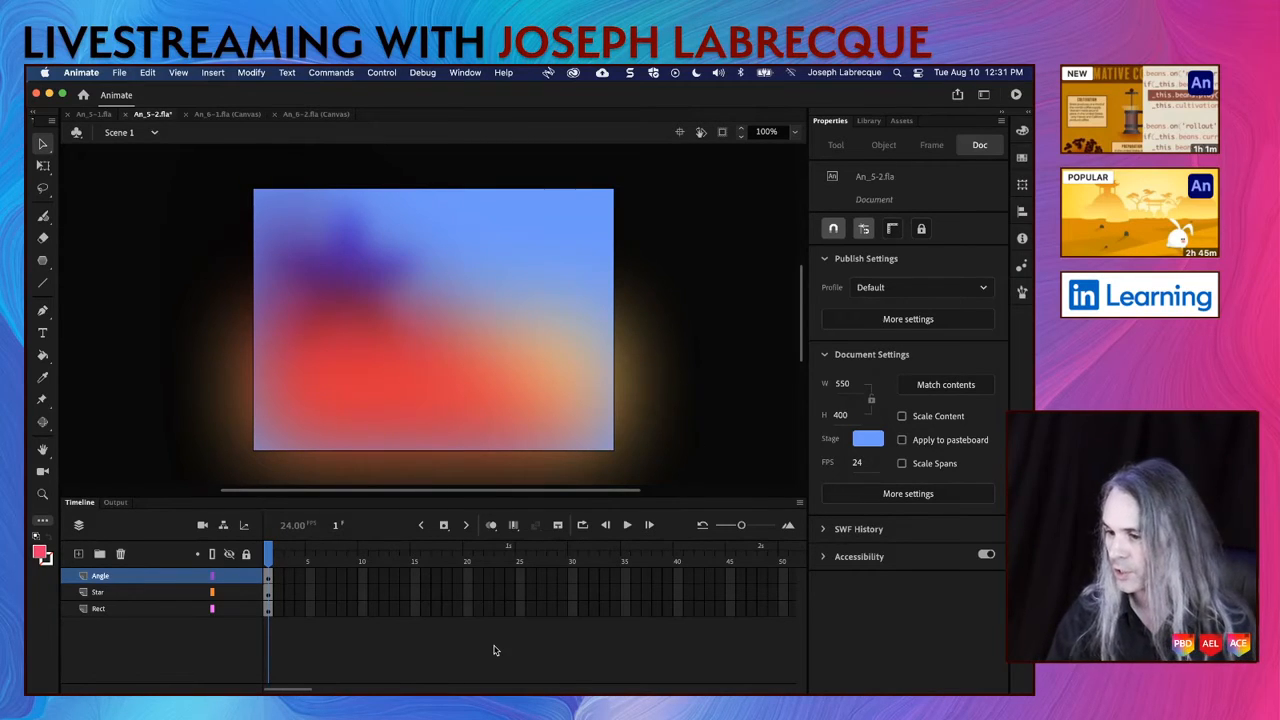
Step: Create motion tweens for the rectangle, star and triangle instances together
click(514, 381)
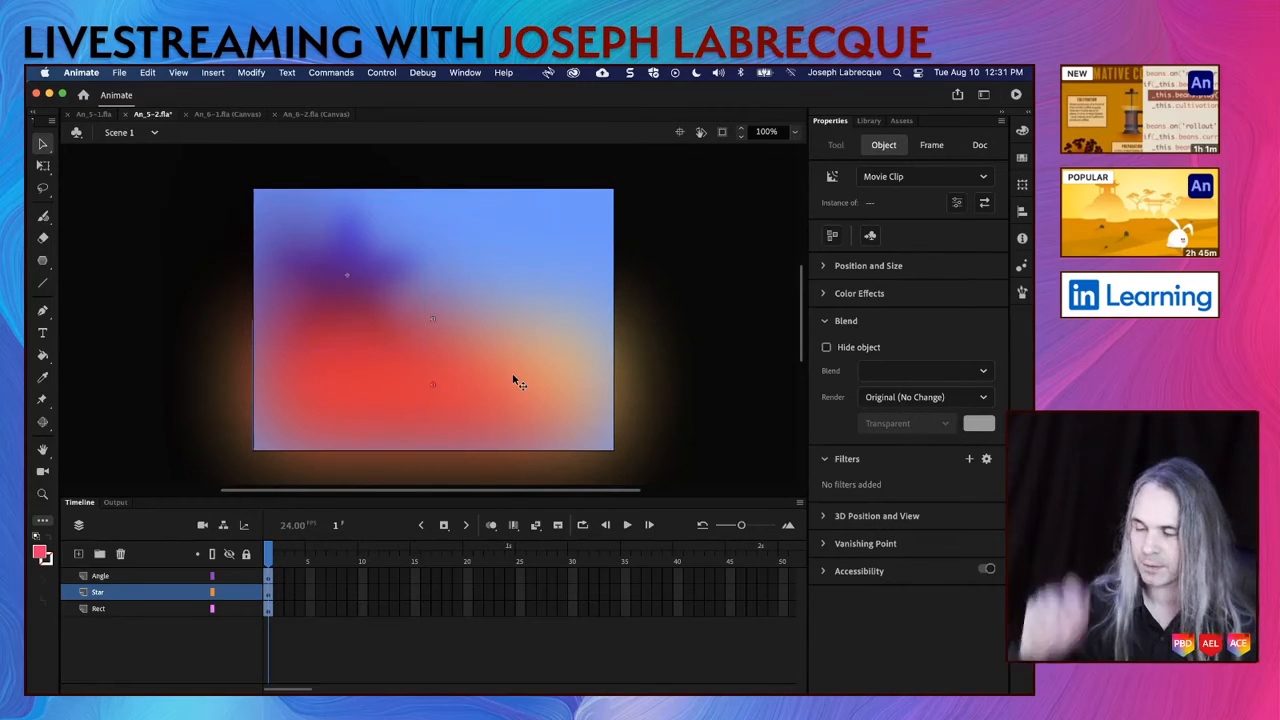
right_click(375, 364)
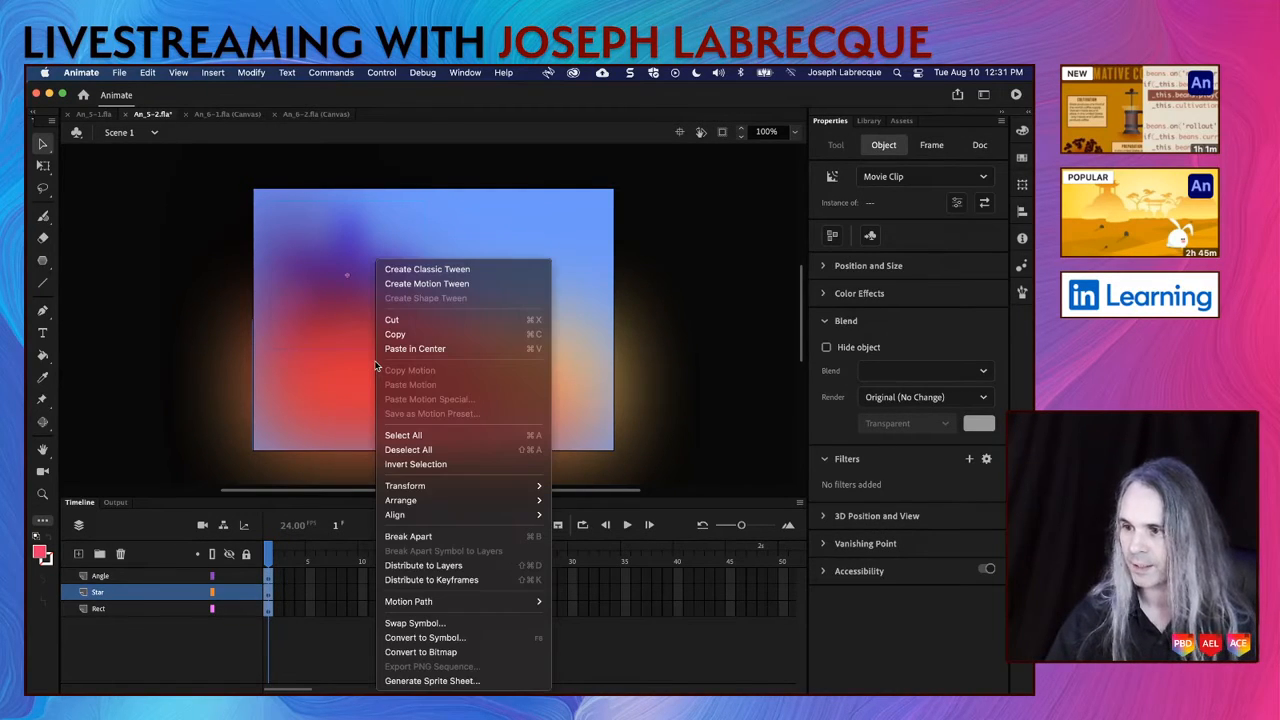
click(420, 285)
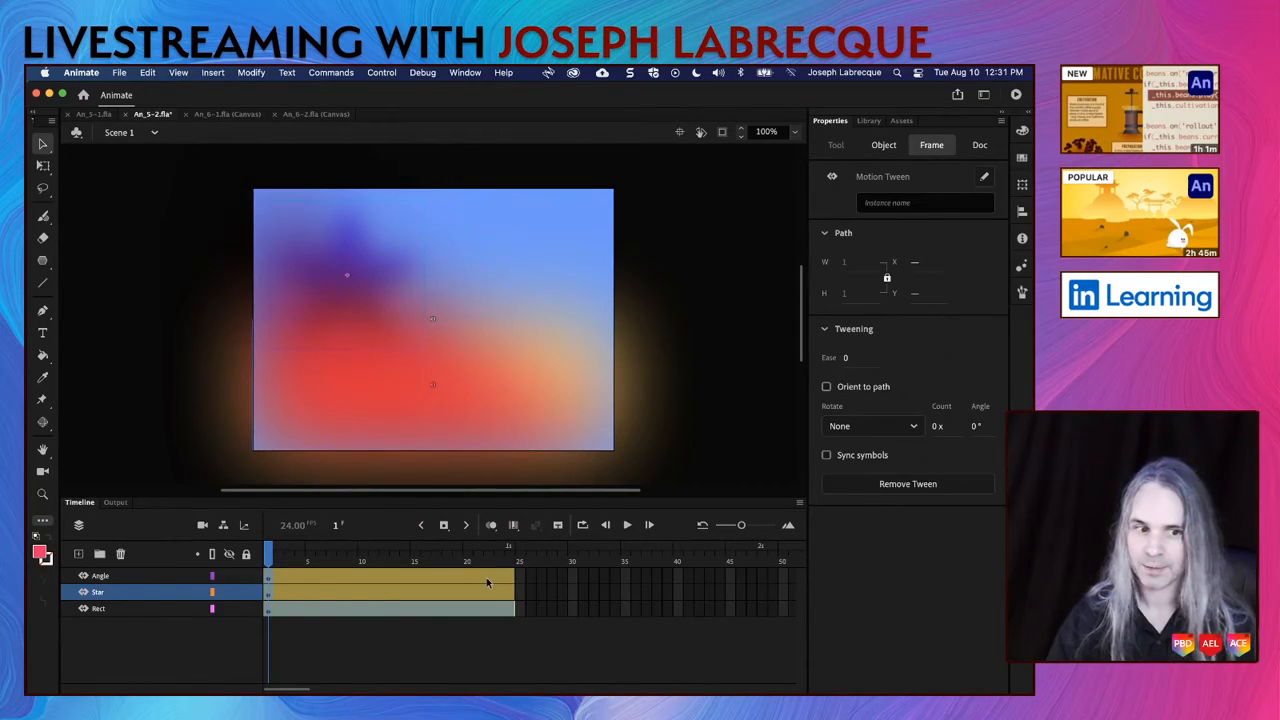
Step: Extend the tween spans on all three layers to frame 40 and save the document
drag(678, 574, 678, 610)
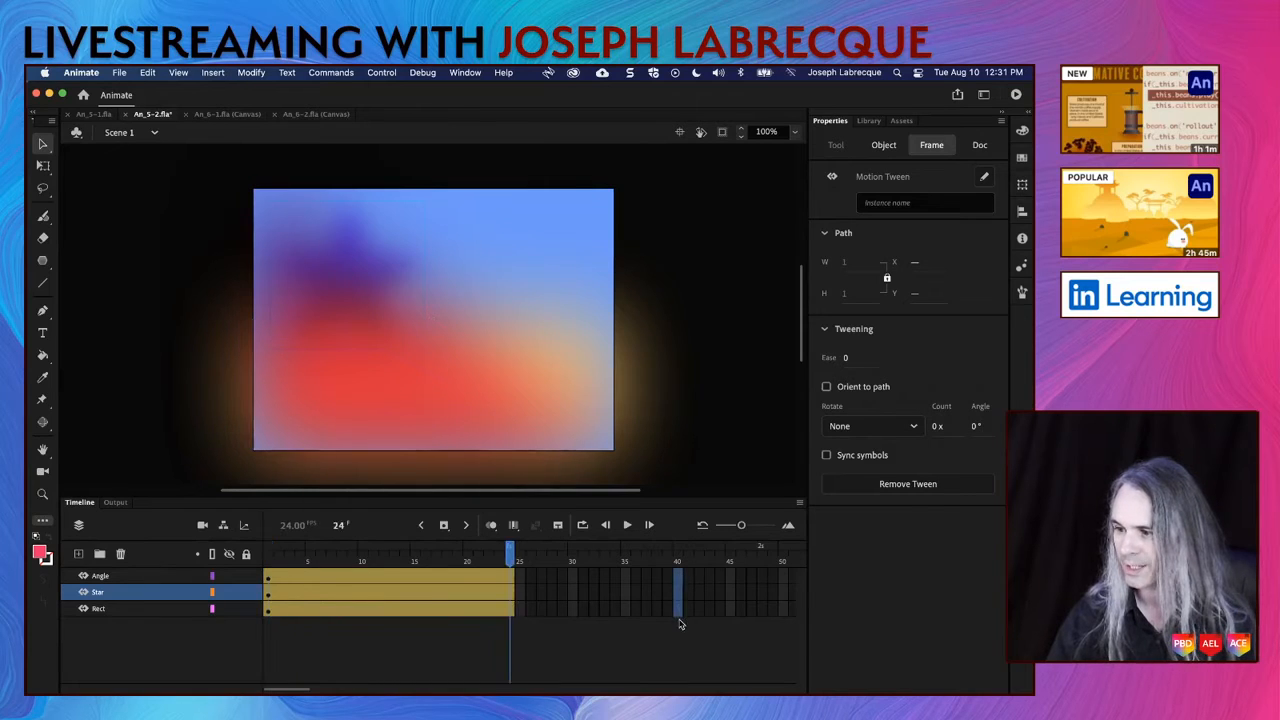
click(444, 526)
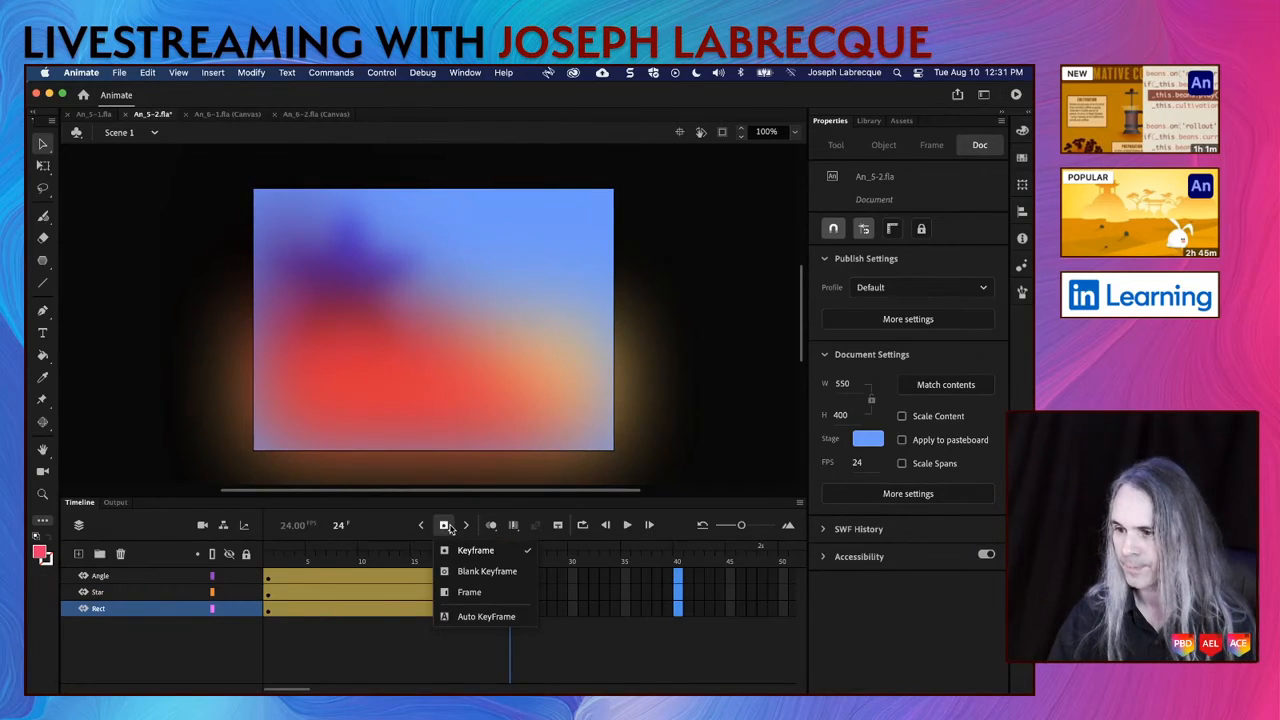
click(469, 592)
drag(678, 560, 127, 553)
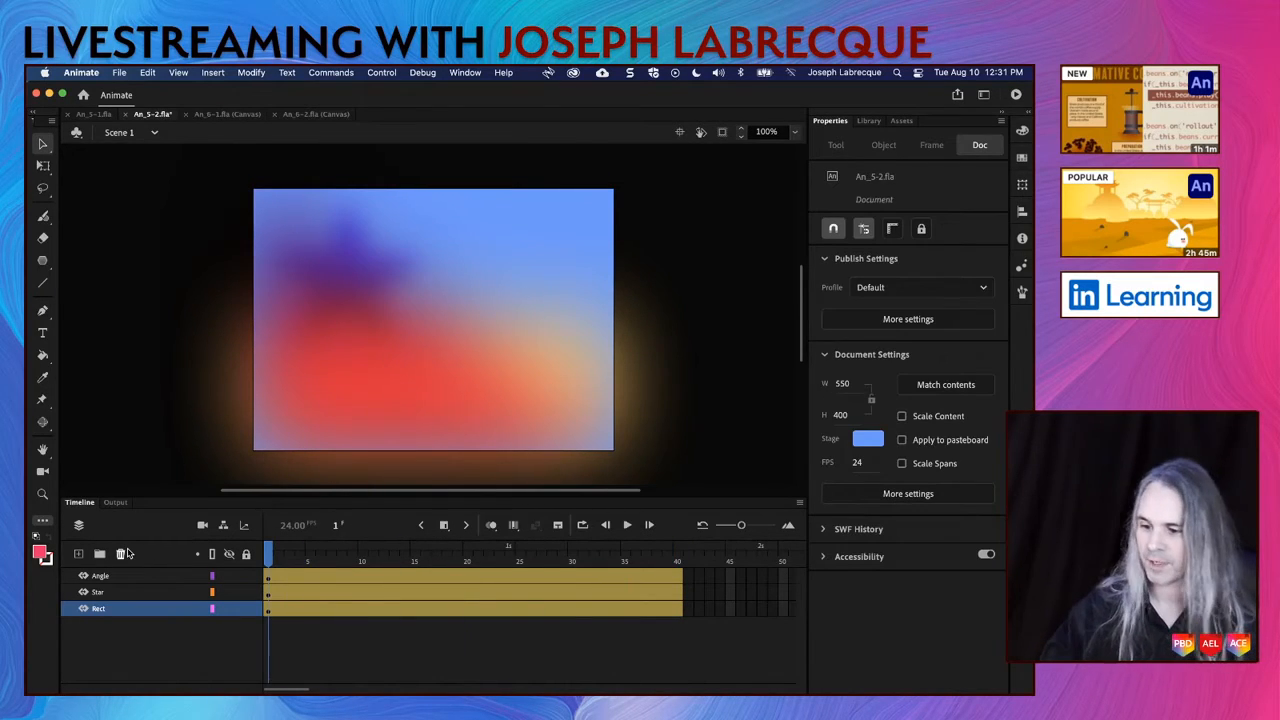
key(cmd+s)
Step: At frame 40, move the triangle about 223 px right and 122 px up
key(Return)
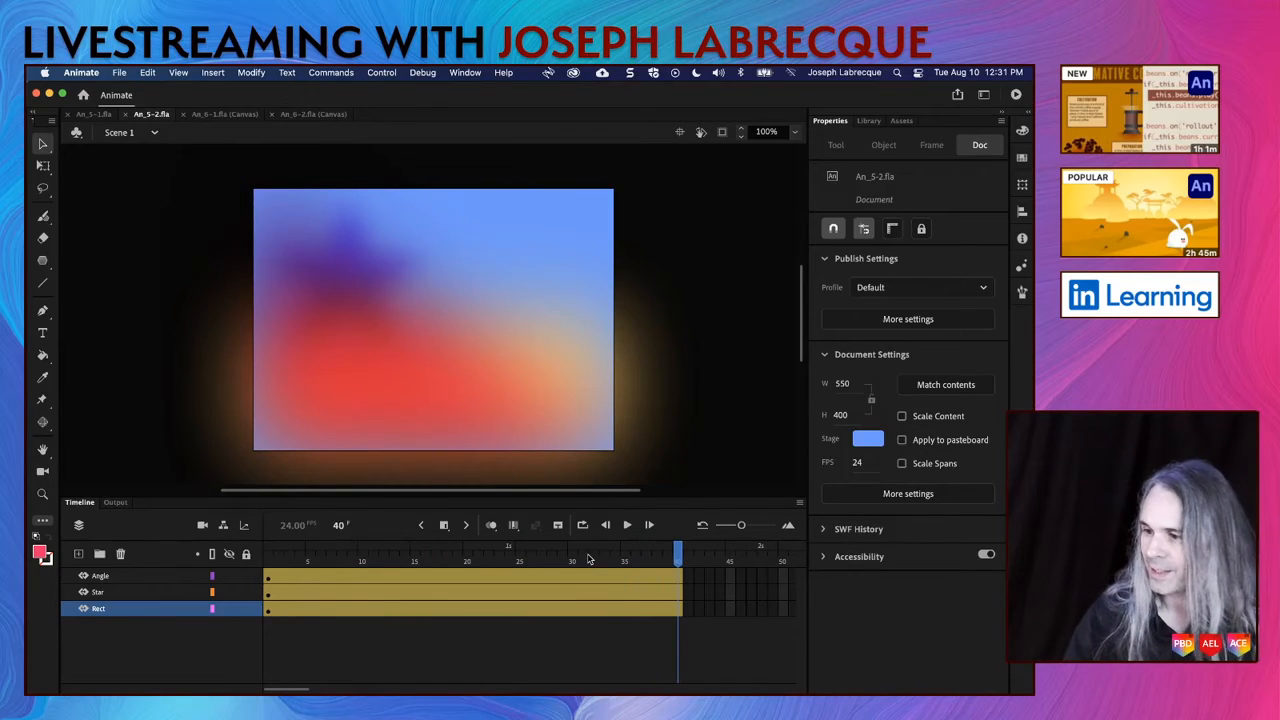
click(679, 577)
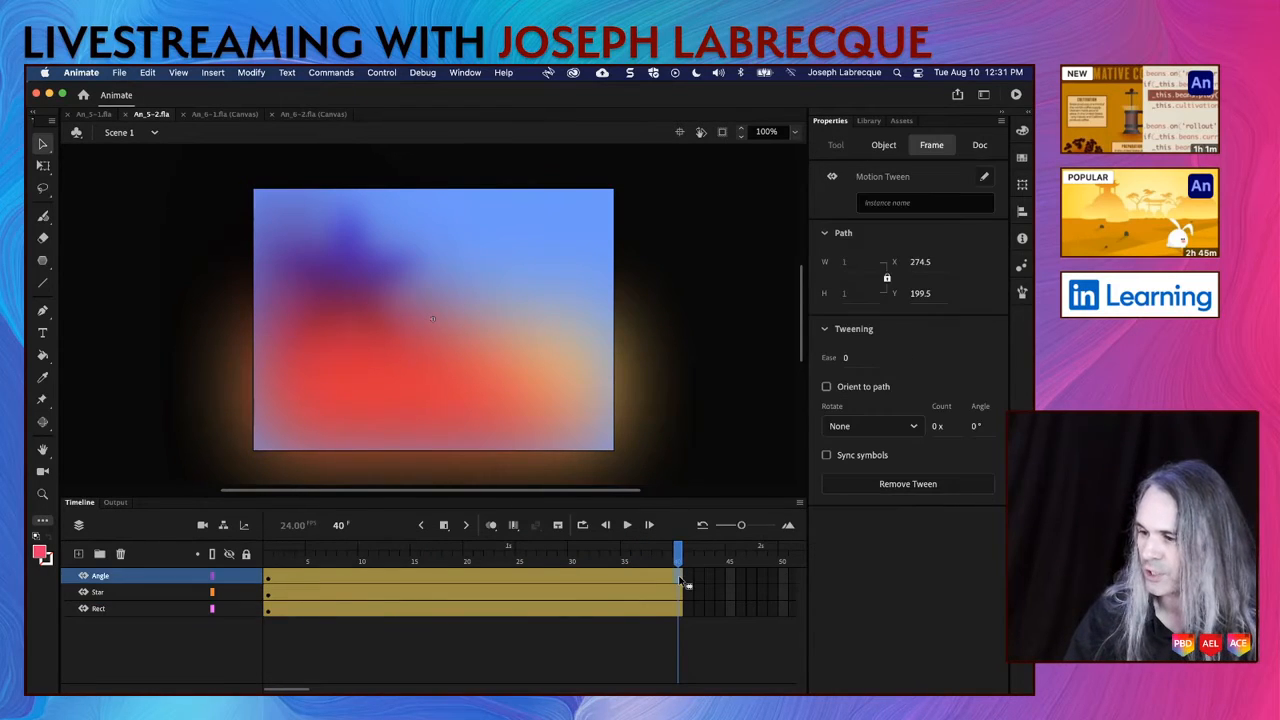
click(430, 423)
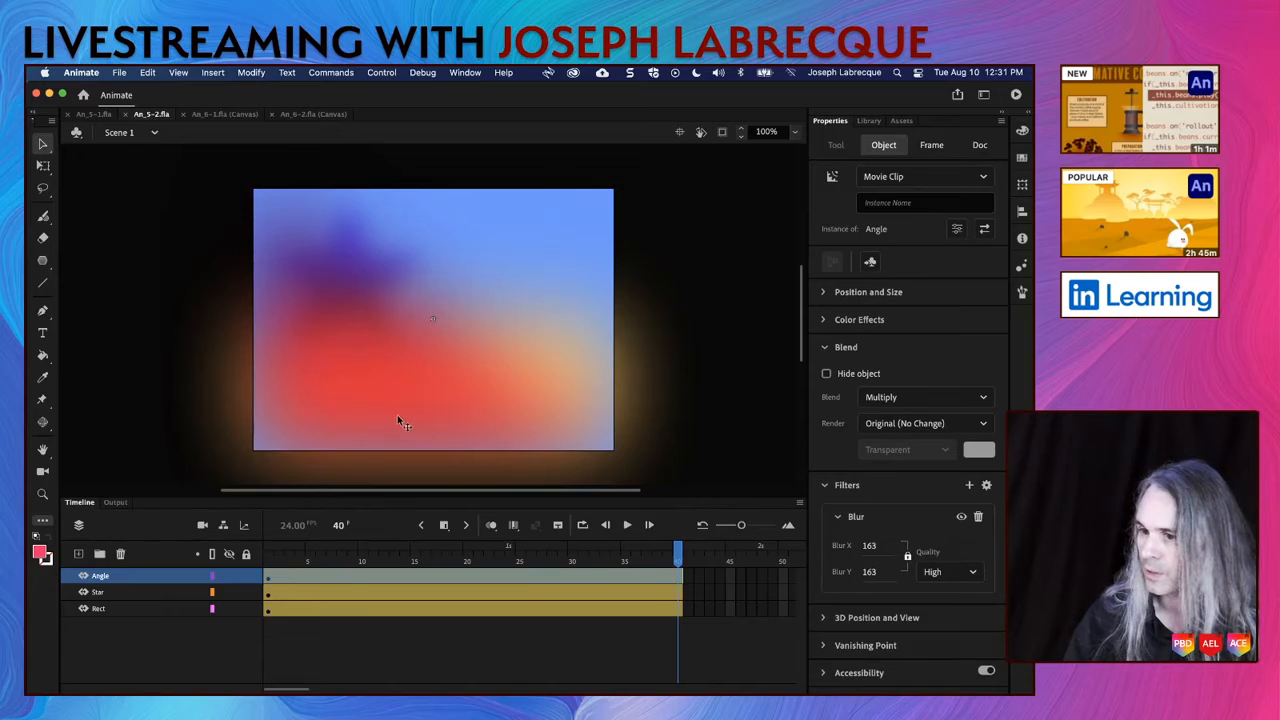
drag(419, 341, 607, 242)
Step: Enlarge the triangle around its center at frame 40 with Free Transform and play the animation from frame 1
click(43, 165)
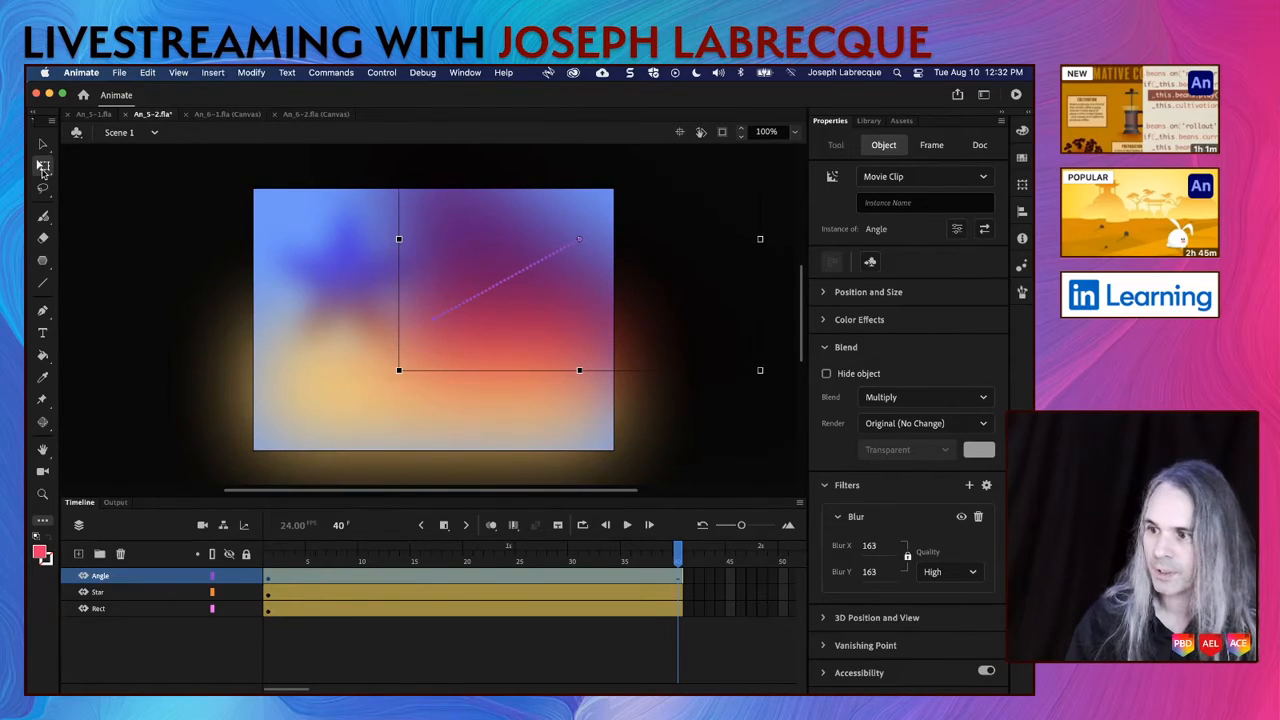
drag(396, 374, 292, 452)
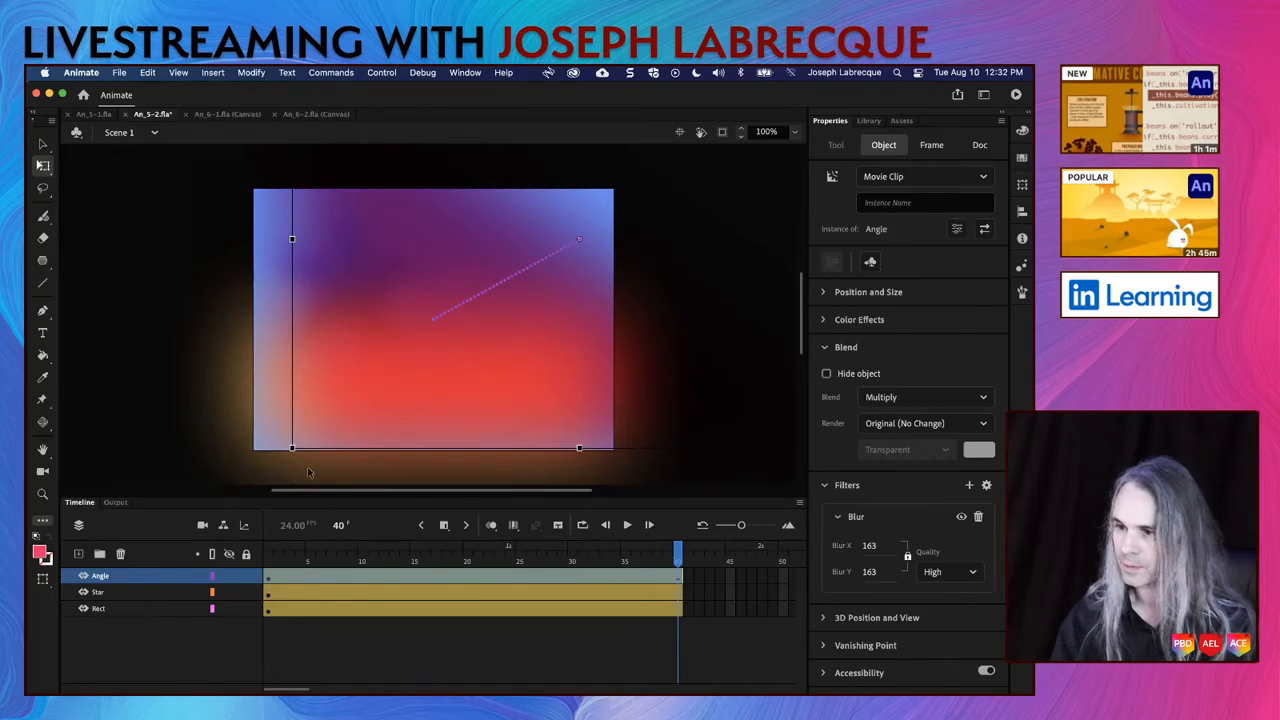
click(269, 560)
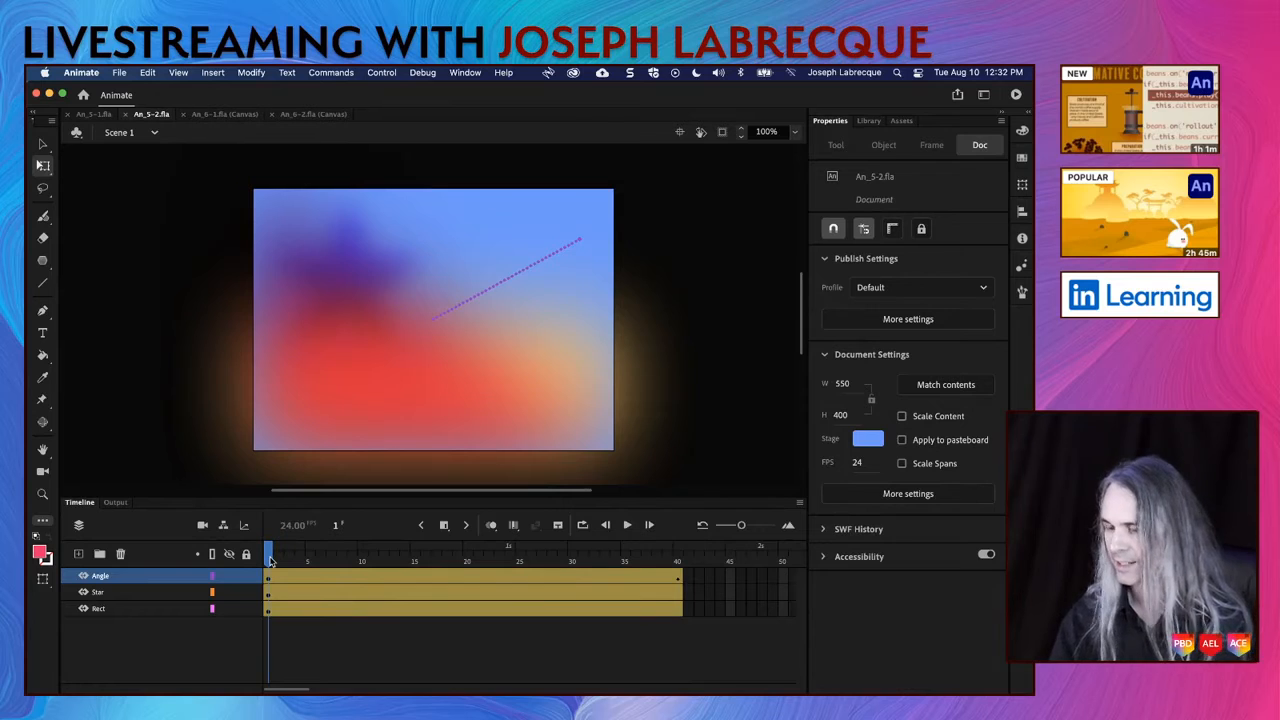
key(Return)
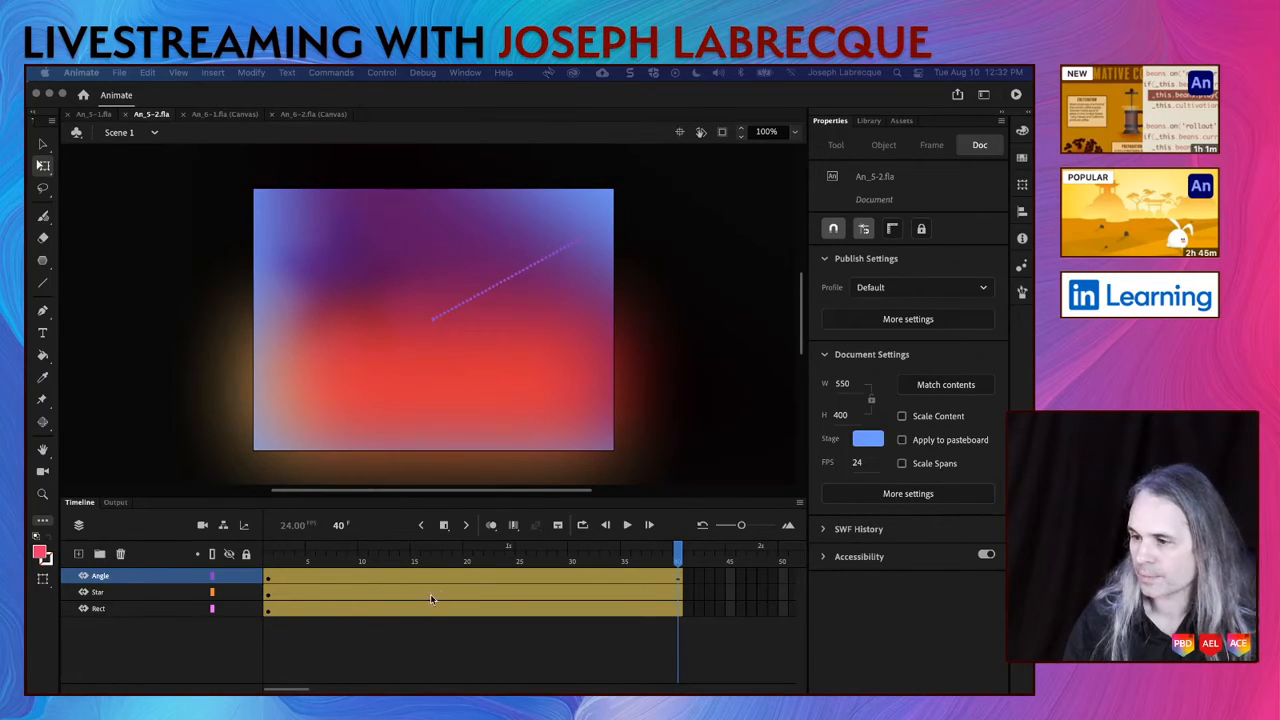
Step: Return to frame 1 and lock the Angle layer to make the star beneath it selectable
click(270, 598)
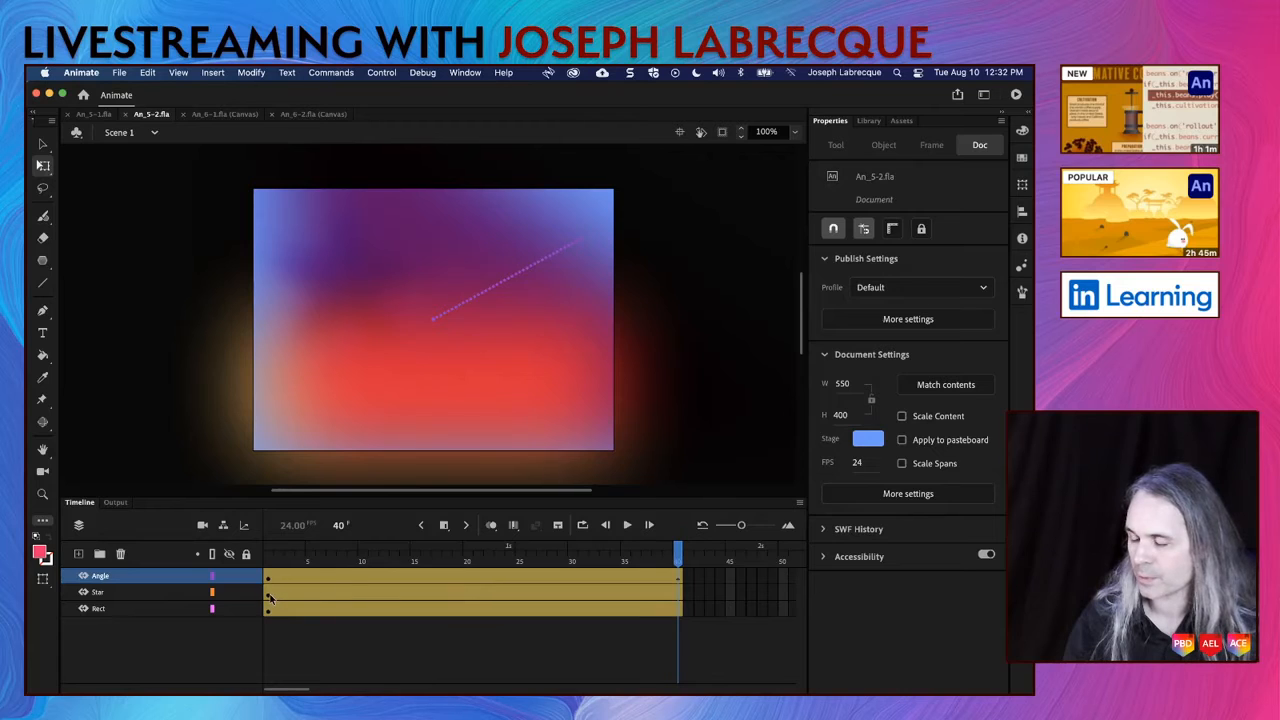
click(268, 598)
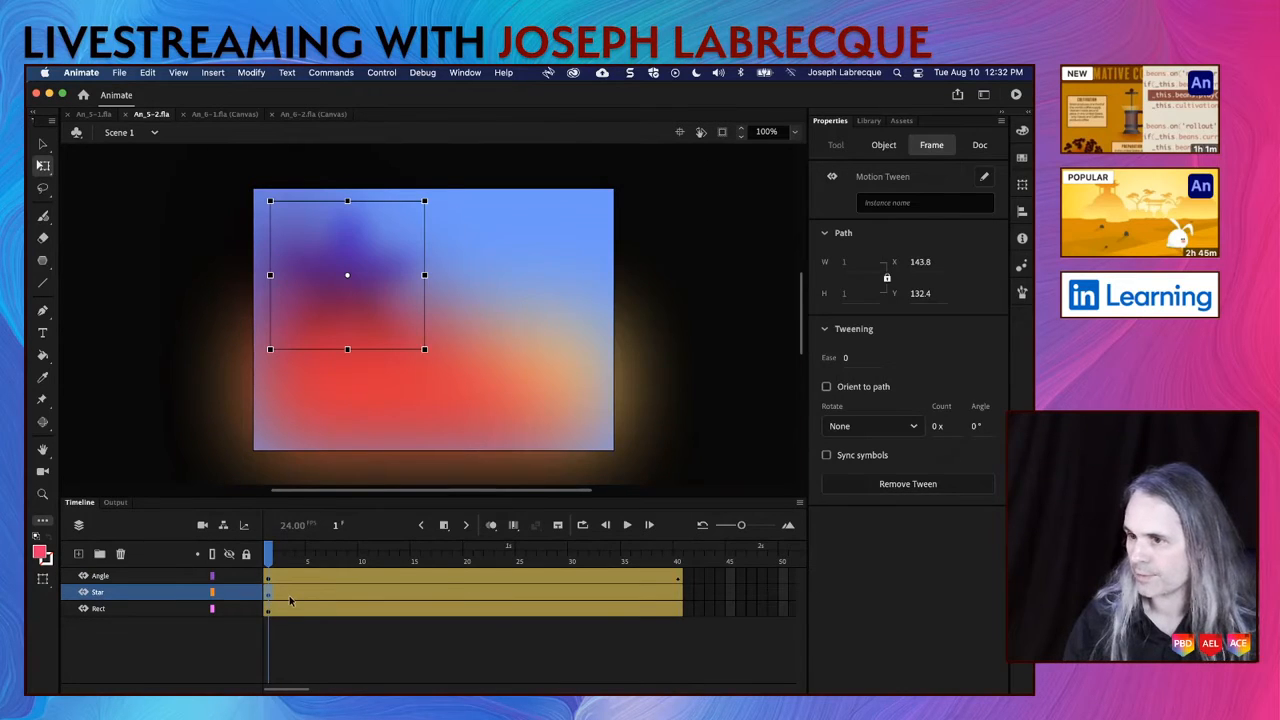
click(360, 285)
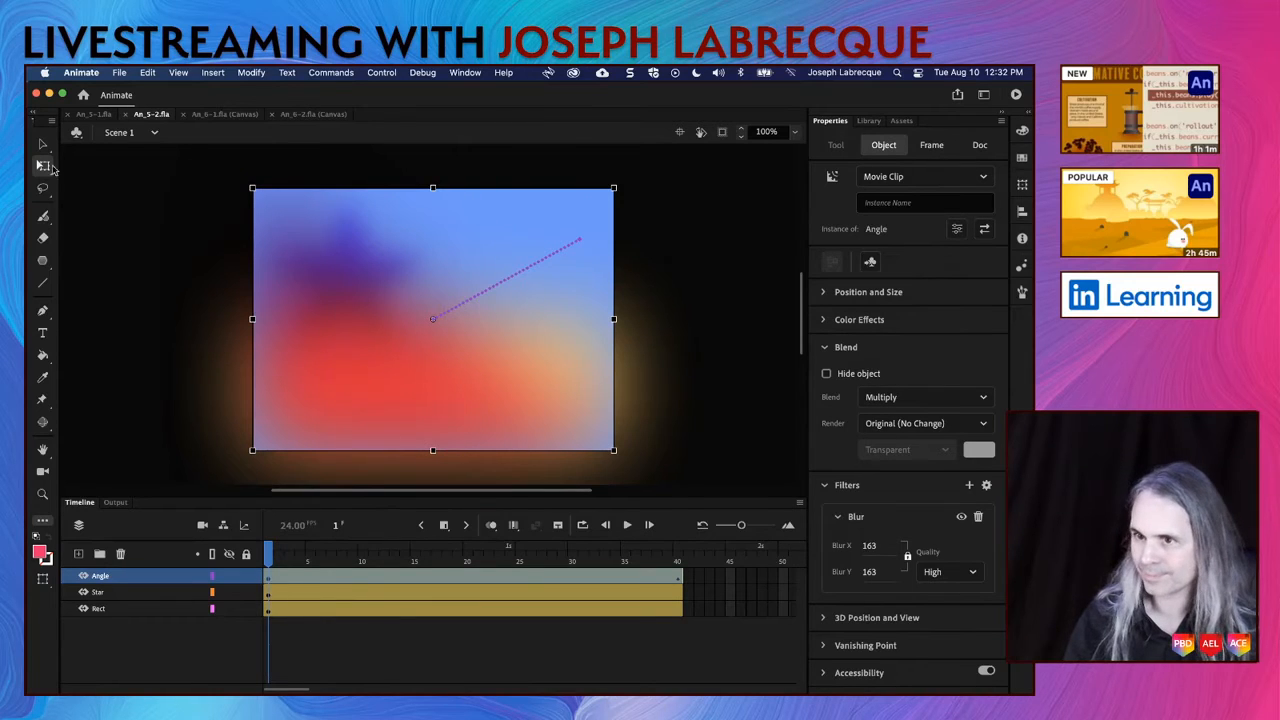
click(245, 580)
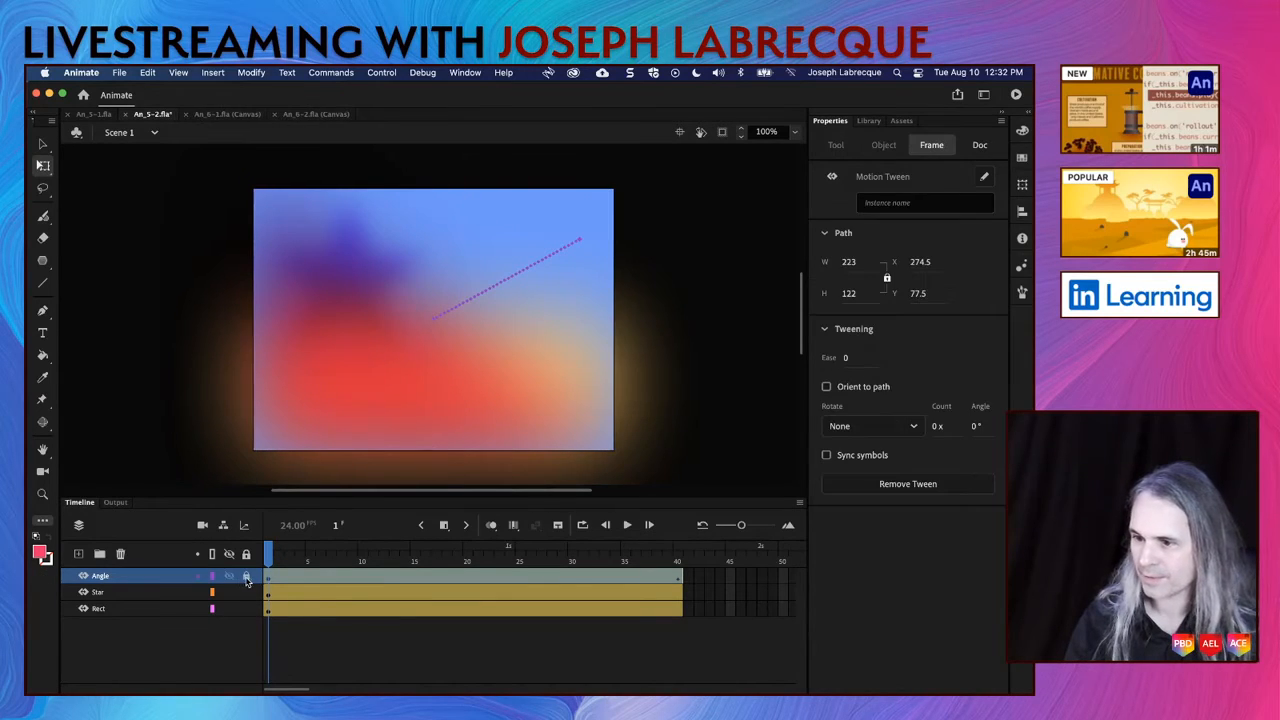
Step: Select the star and set its blend mode to Hard Light at frame 40
click(352, 278)
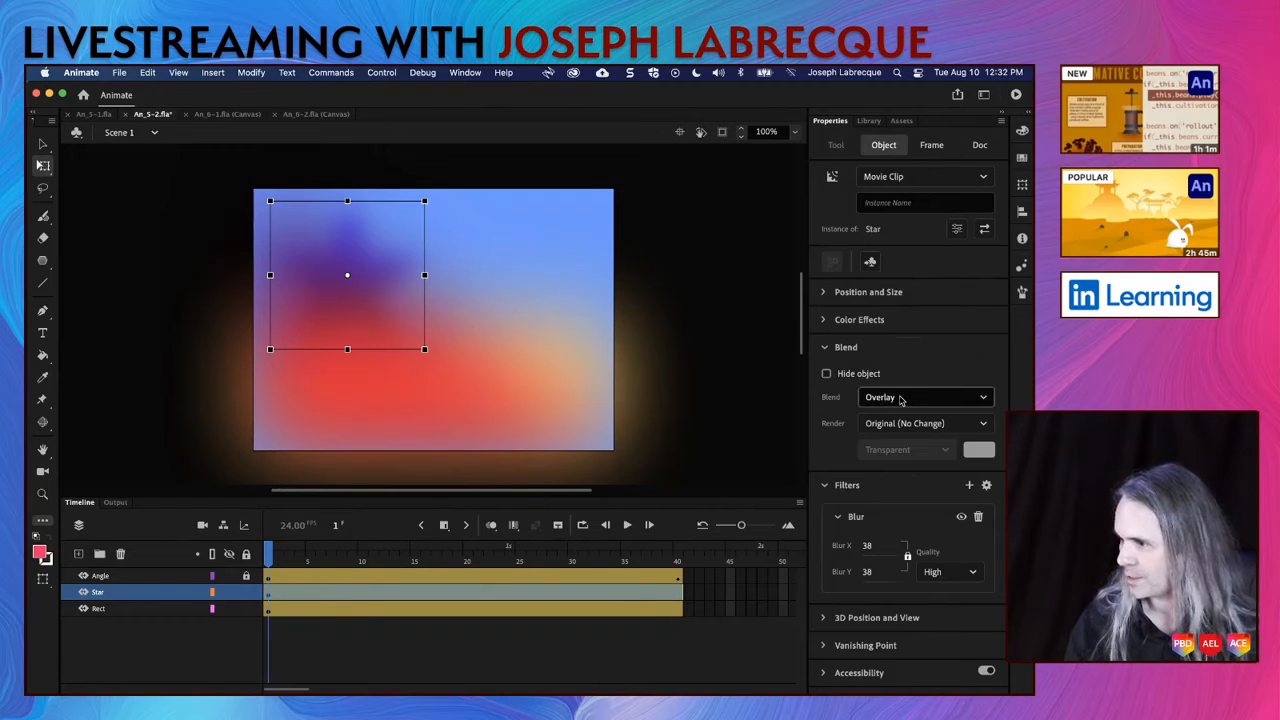
click(678, 561)
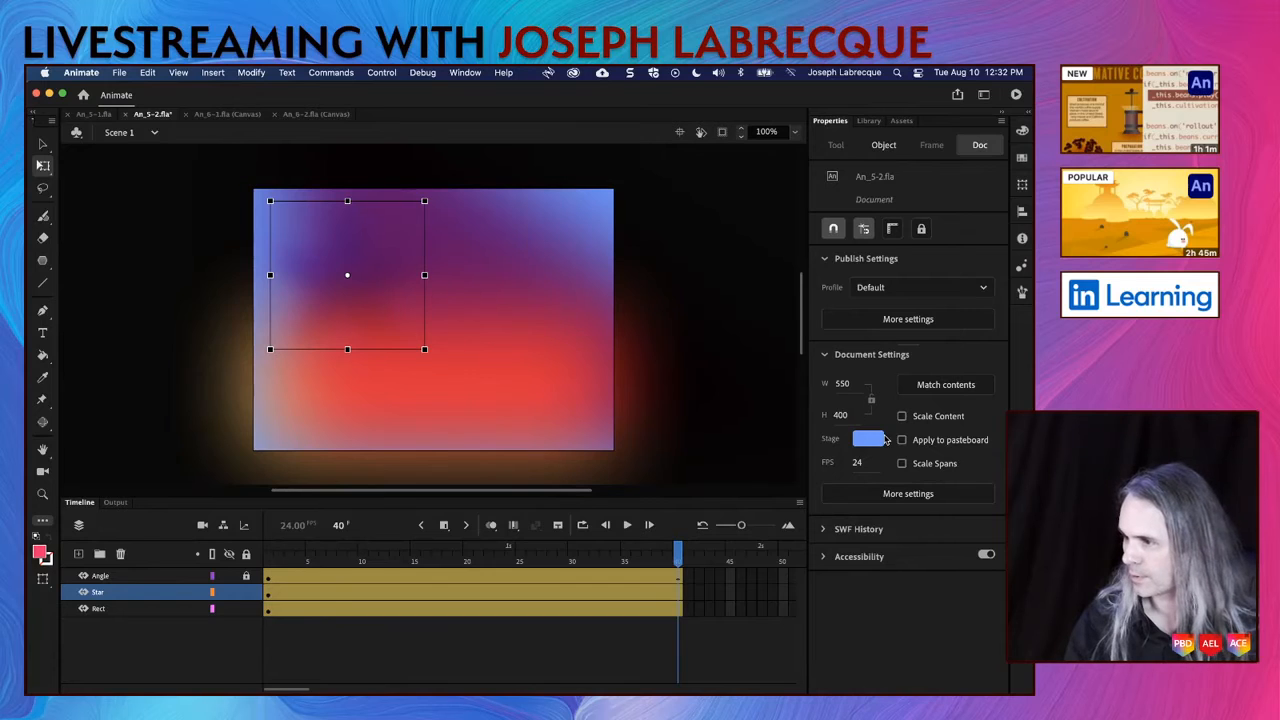
click(891, 148)
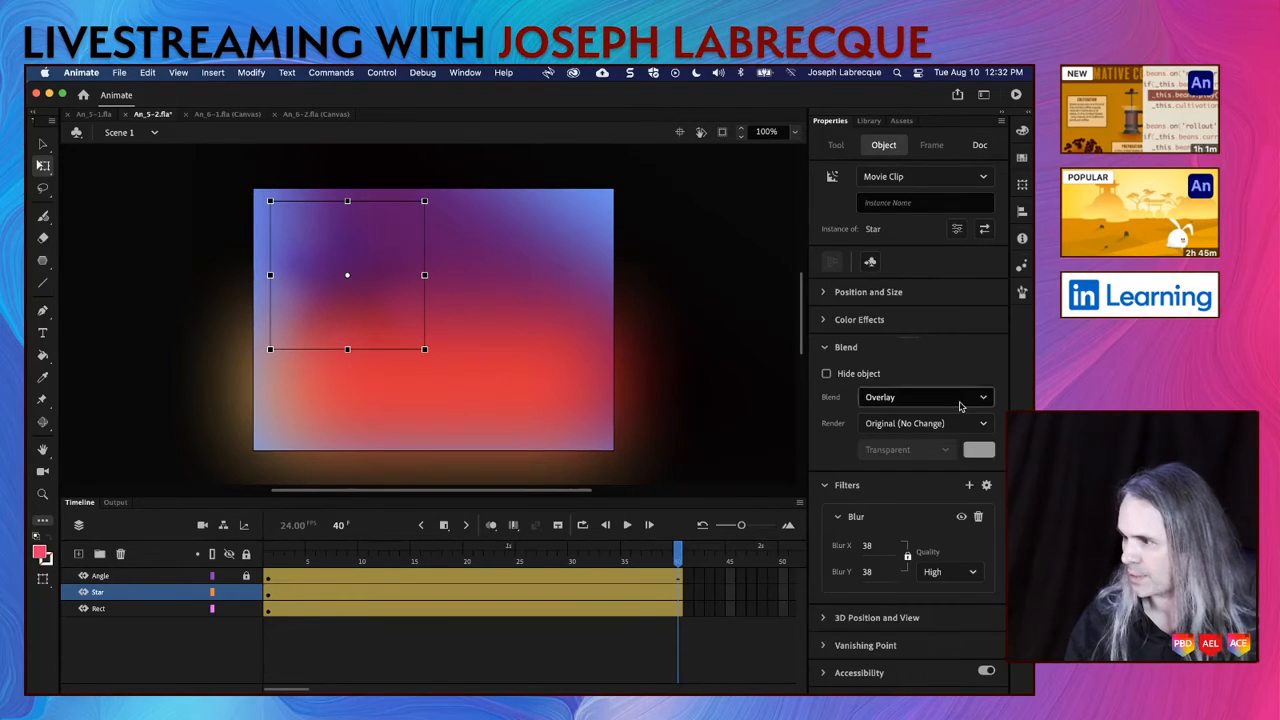
click(958, 404)
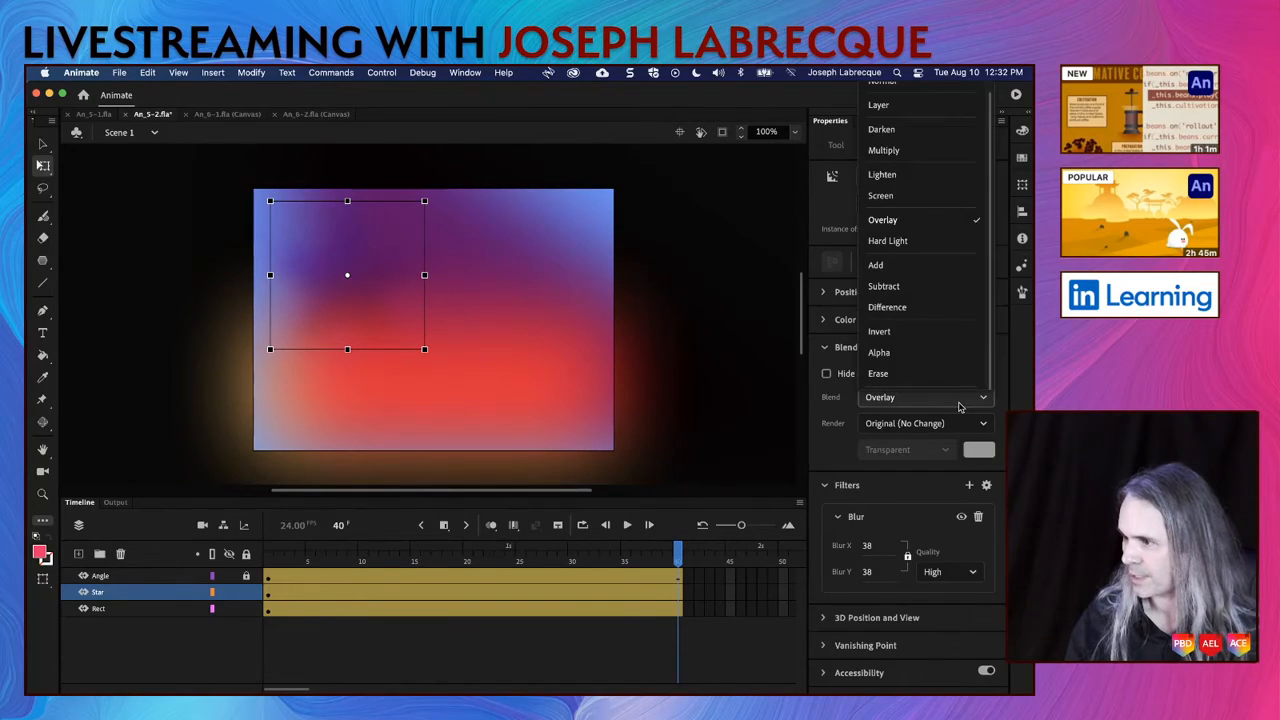
click(930, 246)
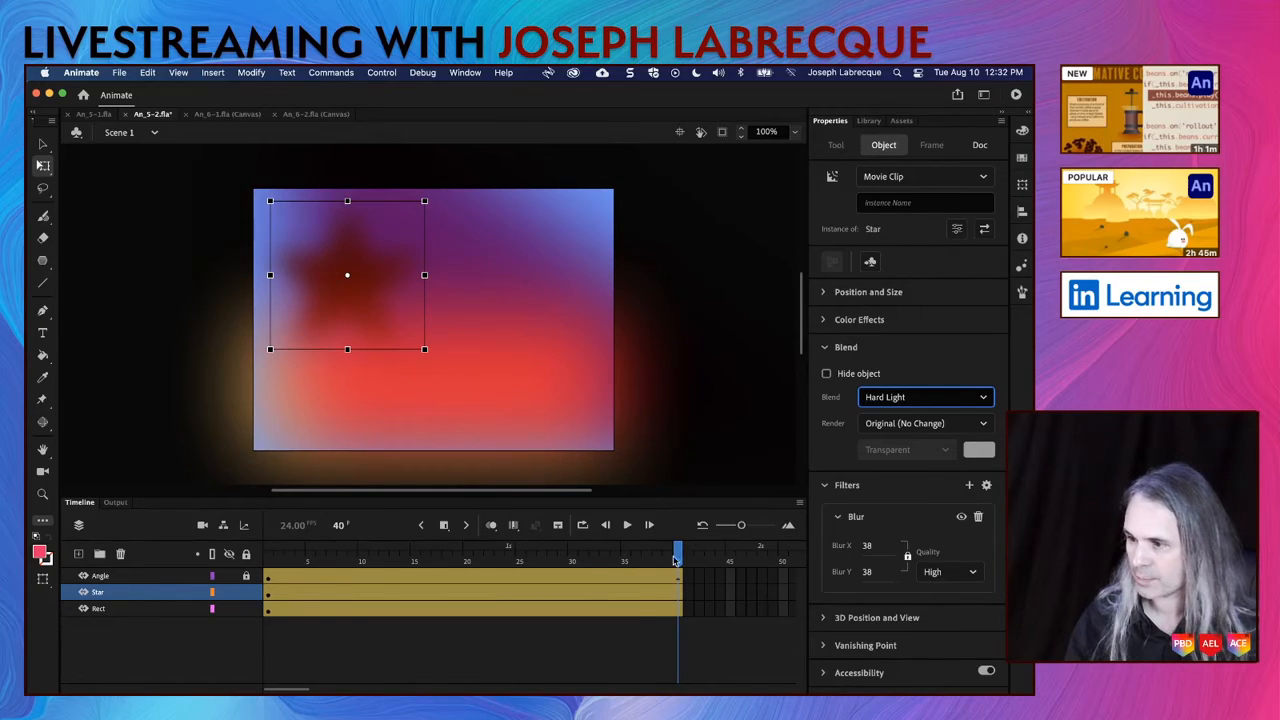
Step: Scrub the timeline between frames 1 and 40 to check the star's blending, ending at frame 40 with nothing selected
drag(676, 562, 232, 558)
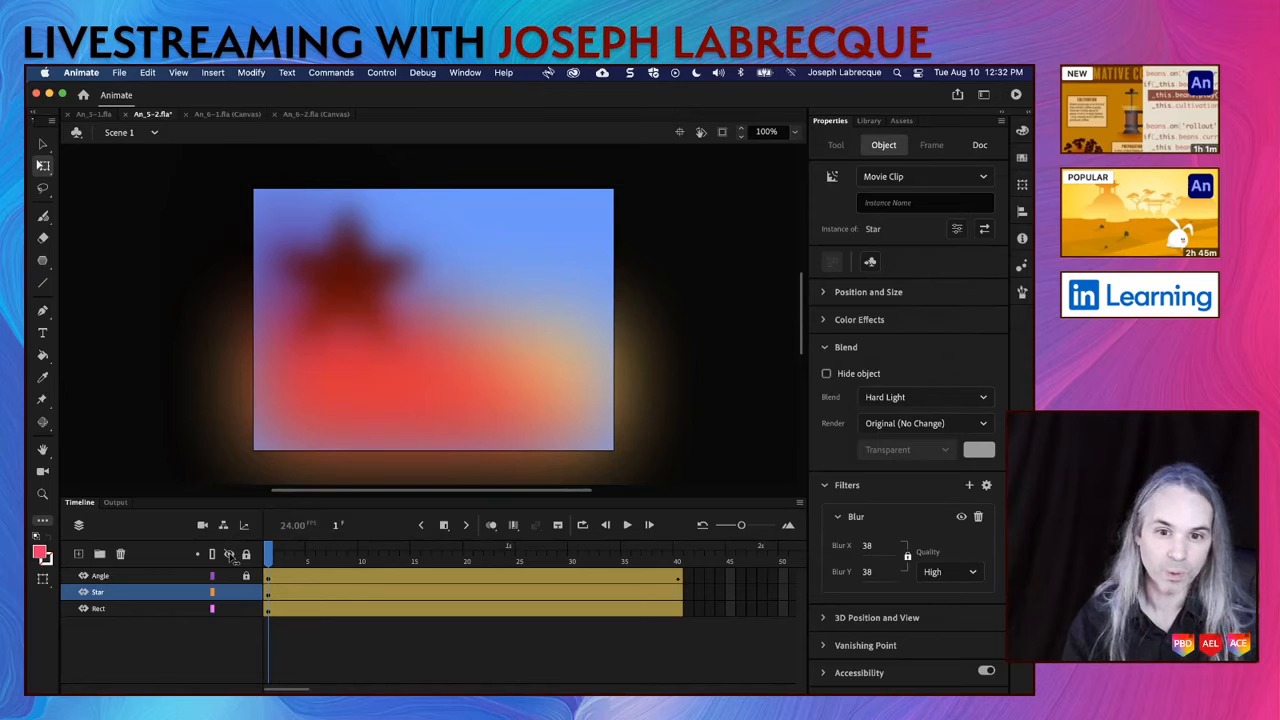
drag(272, 561, 719, 577)
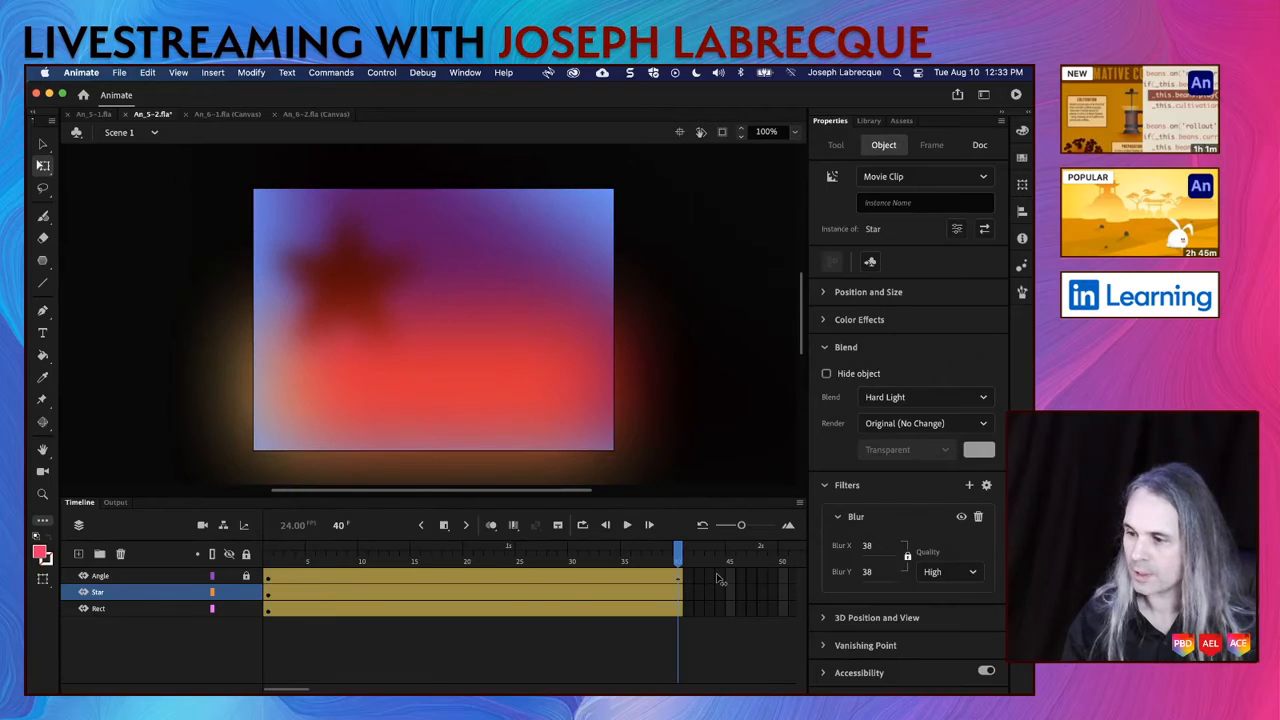
click(717, 578)
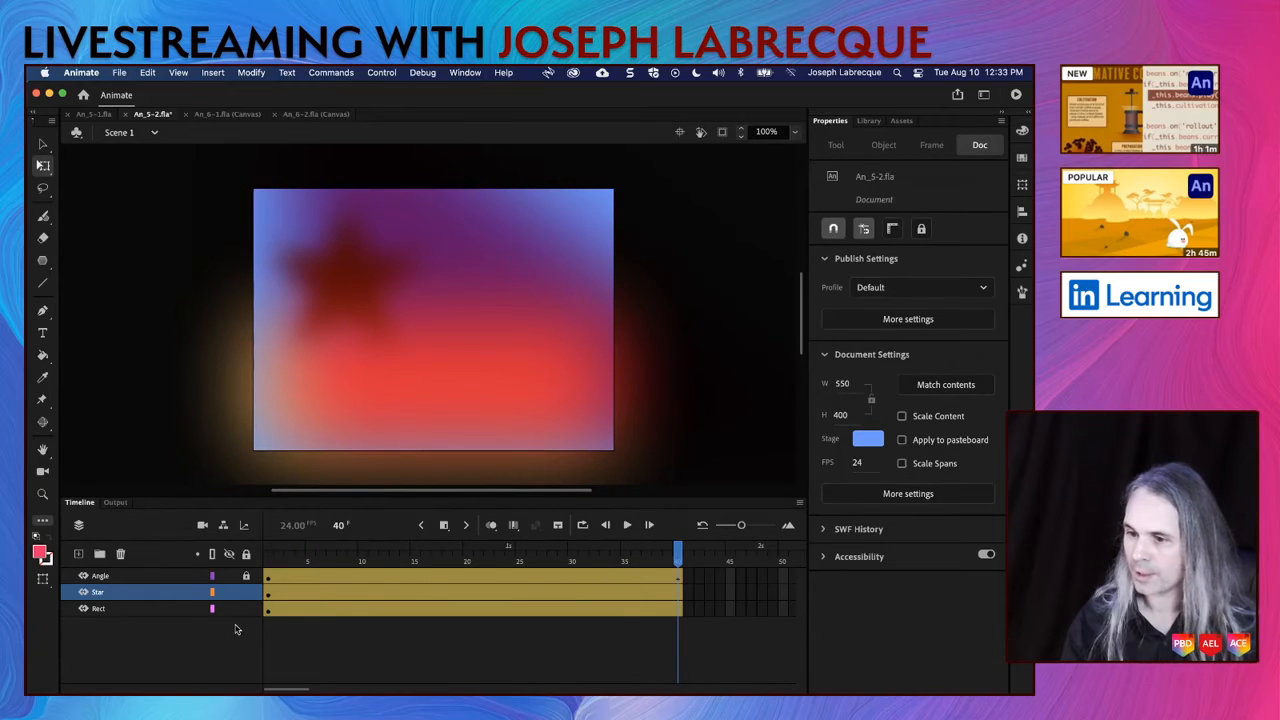
Step: Select the star at frame 40 and set its blend mode to Overlay
click(355, 286)
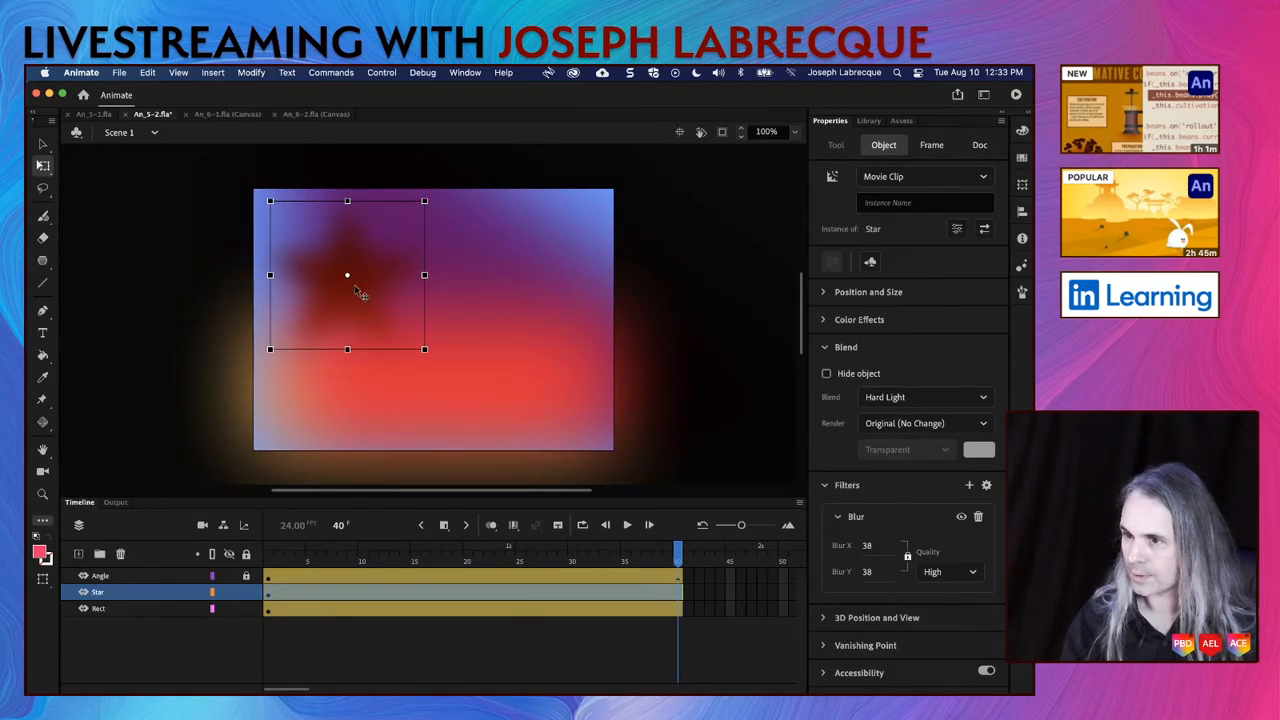
click(890, 397)
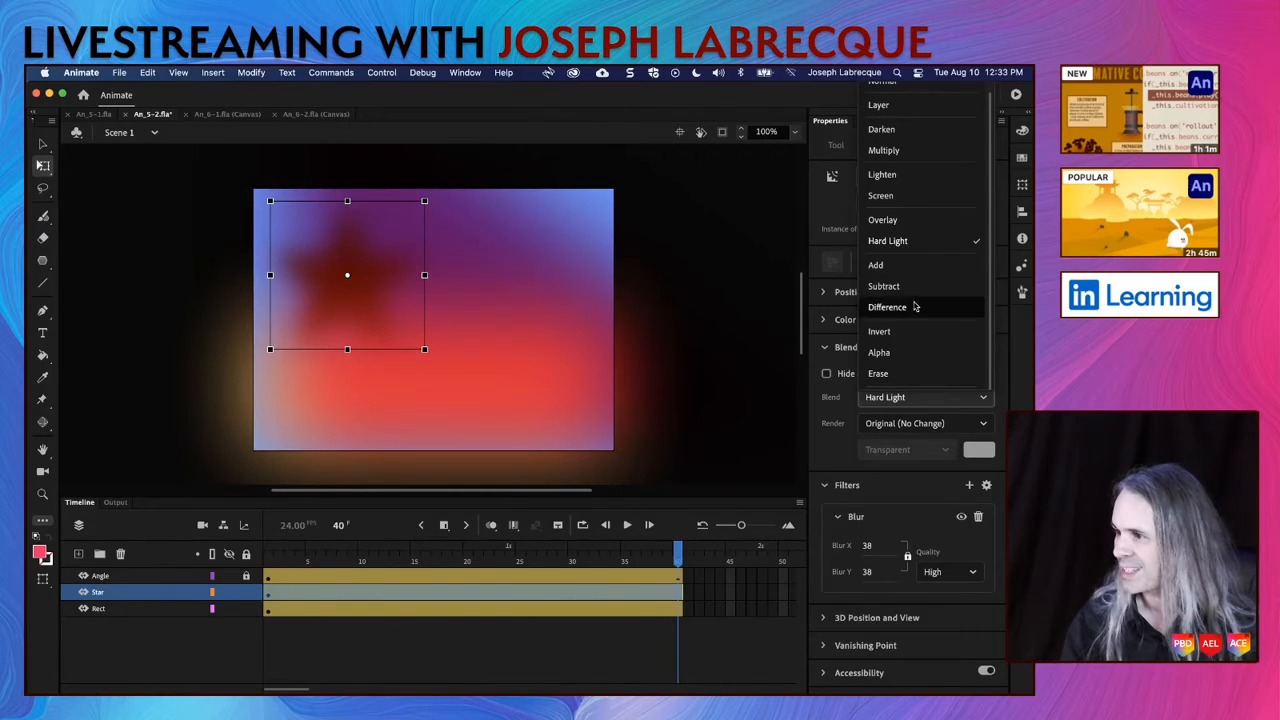
click(883, 220)
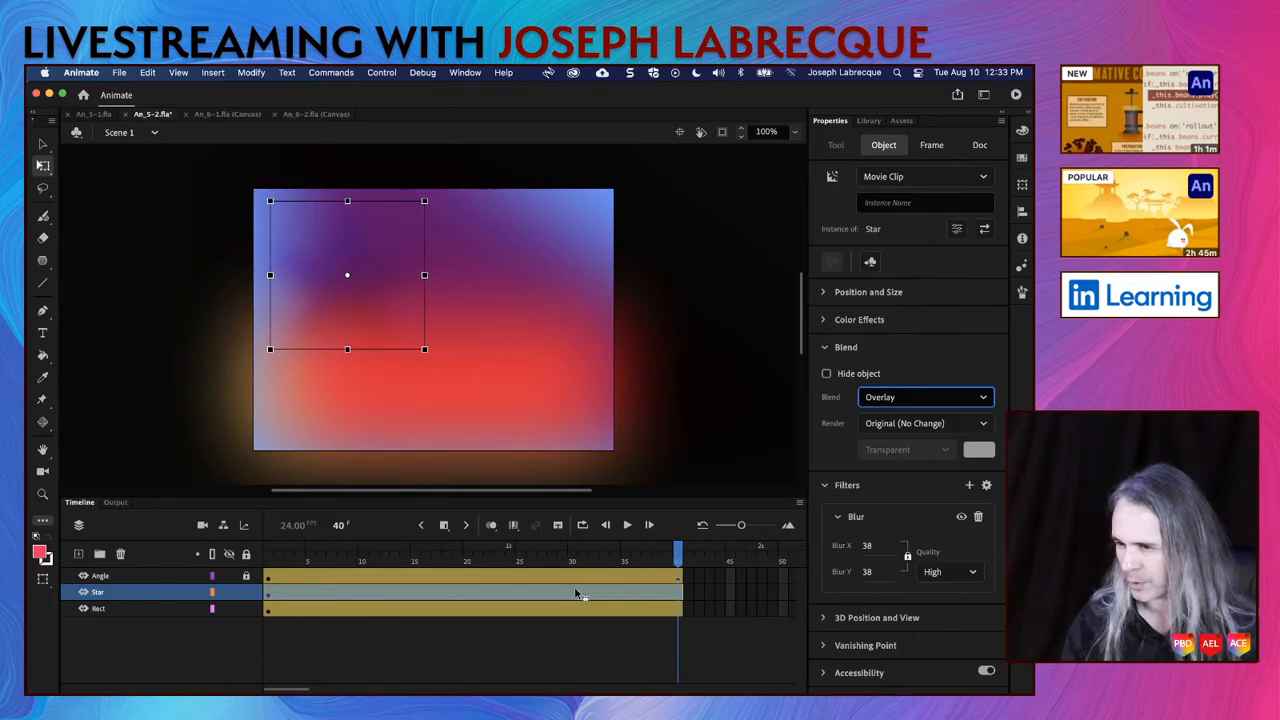
Step: Review the keyframe types that can be inserted in the Star layer's motion tween at frame 18
click(449, 594)
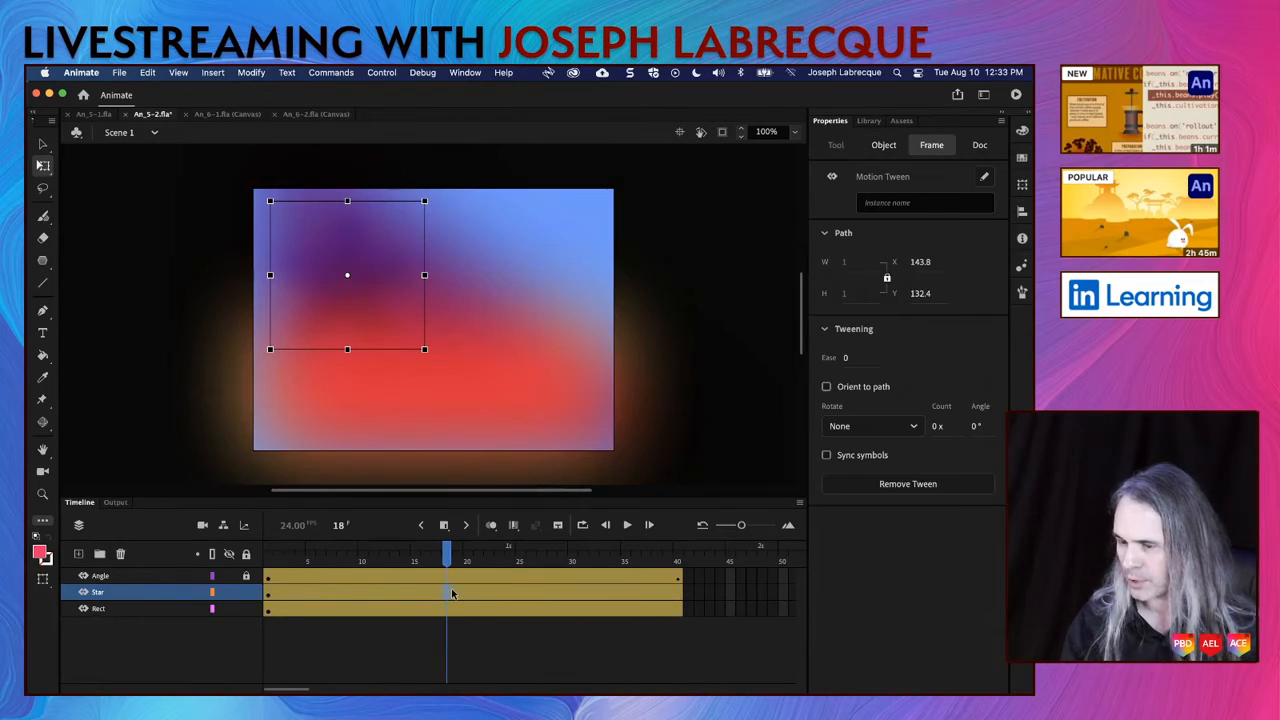
right_click(446, 596)
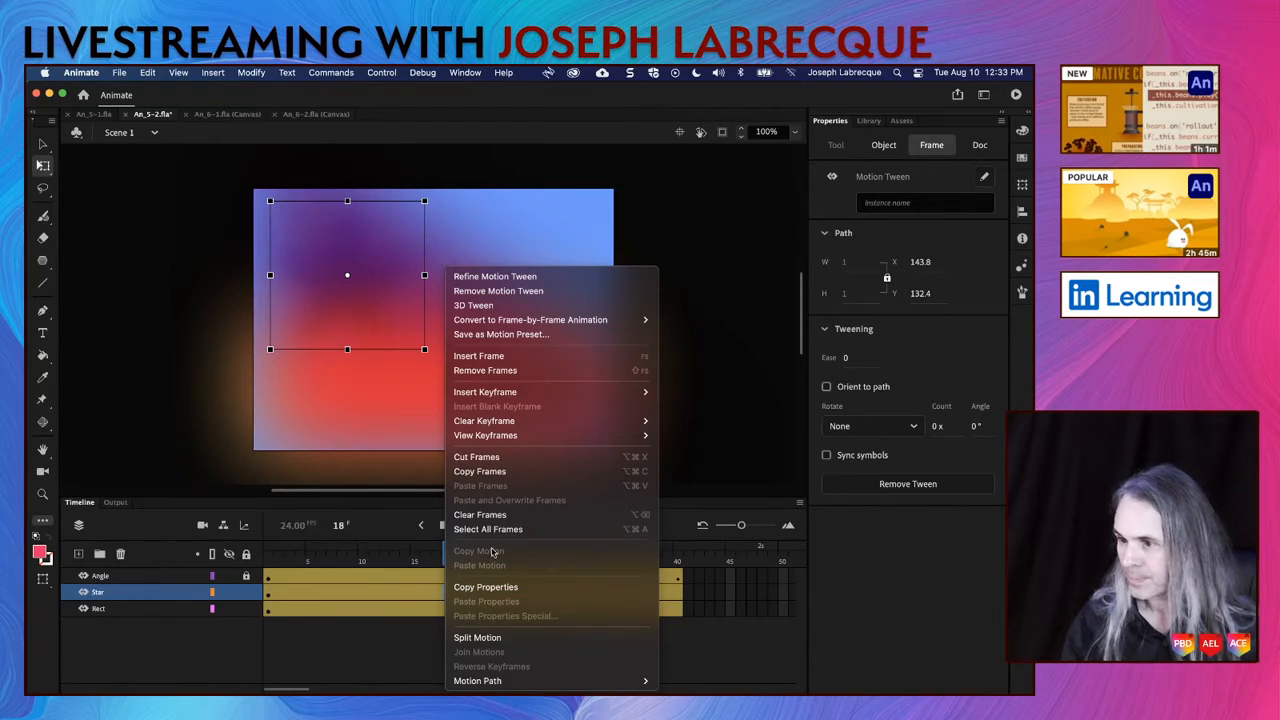
mouse_move(556, 395)
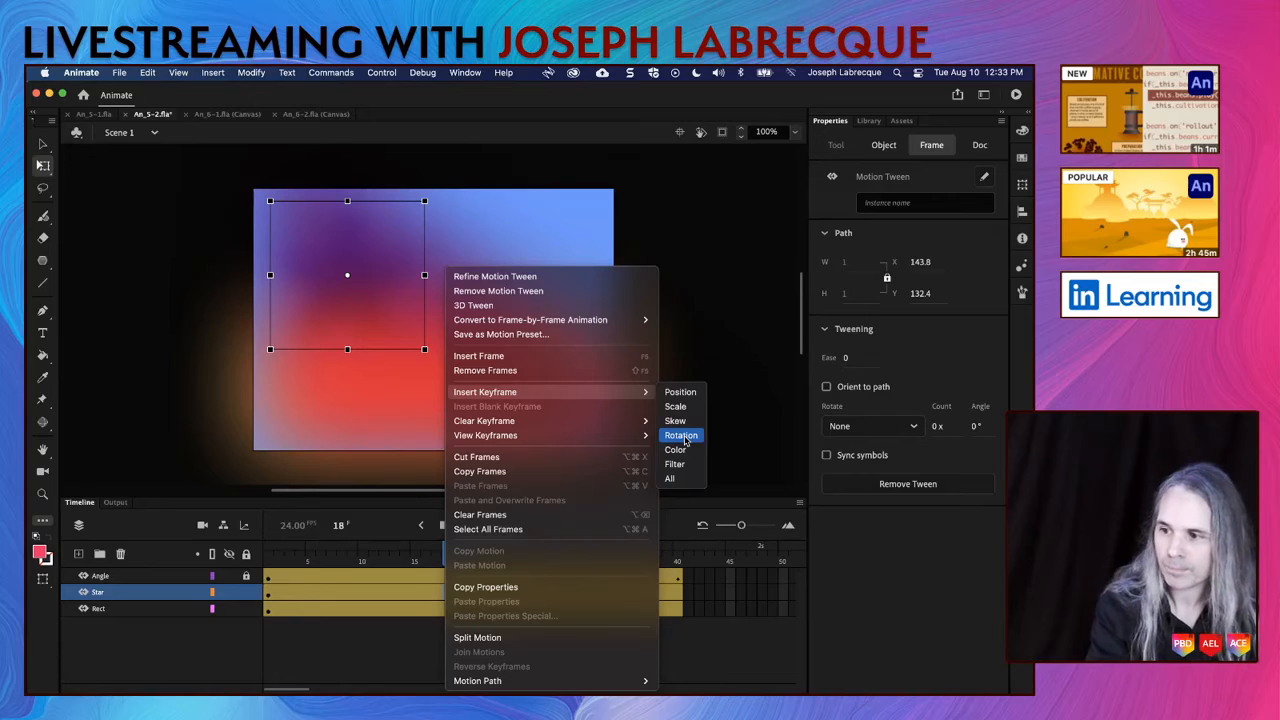
click(681, 436)
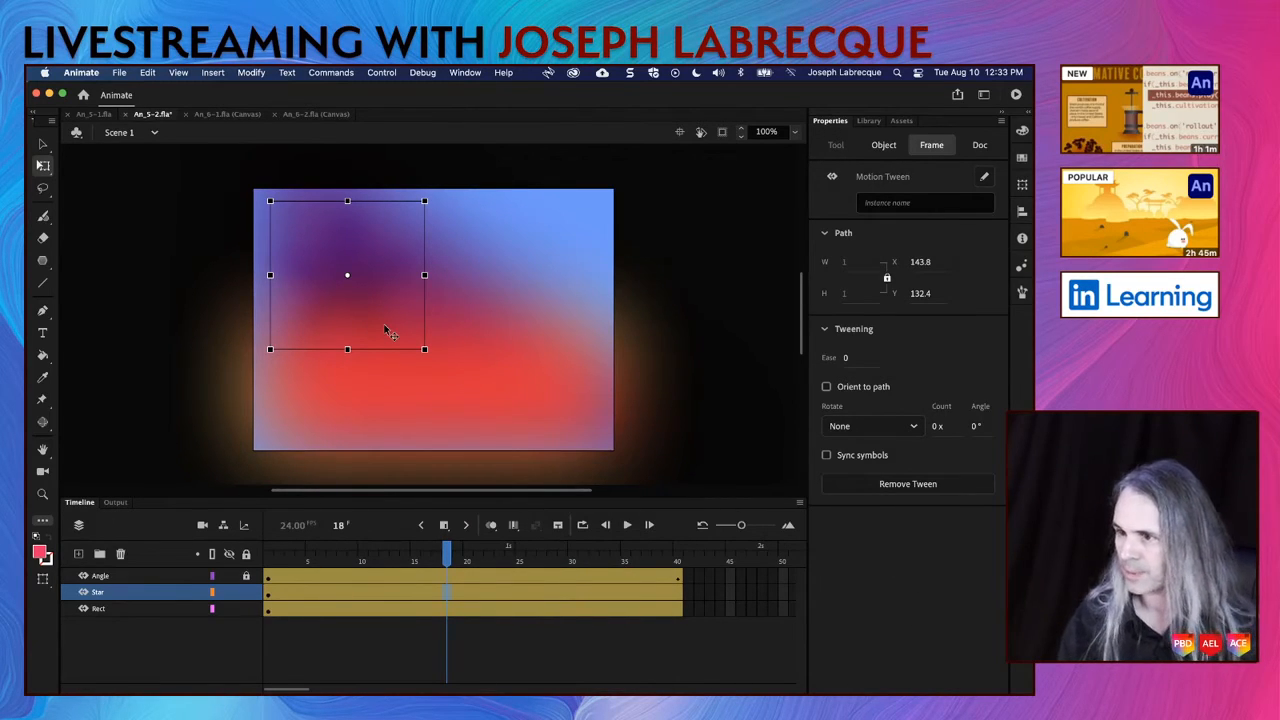
Step: At frame 1, enlarge the star around its center well beyond the stage and rotate it clockwise with Free Transform
click(271, 562)
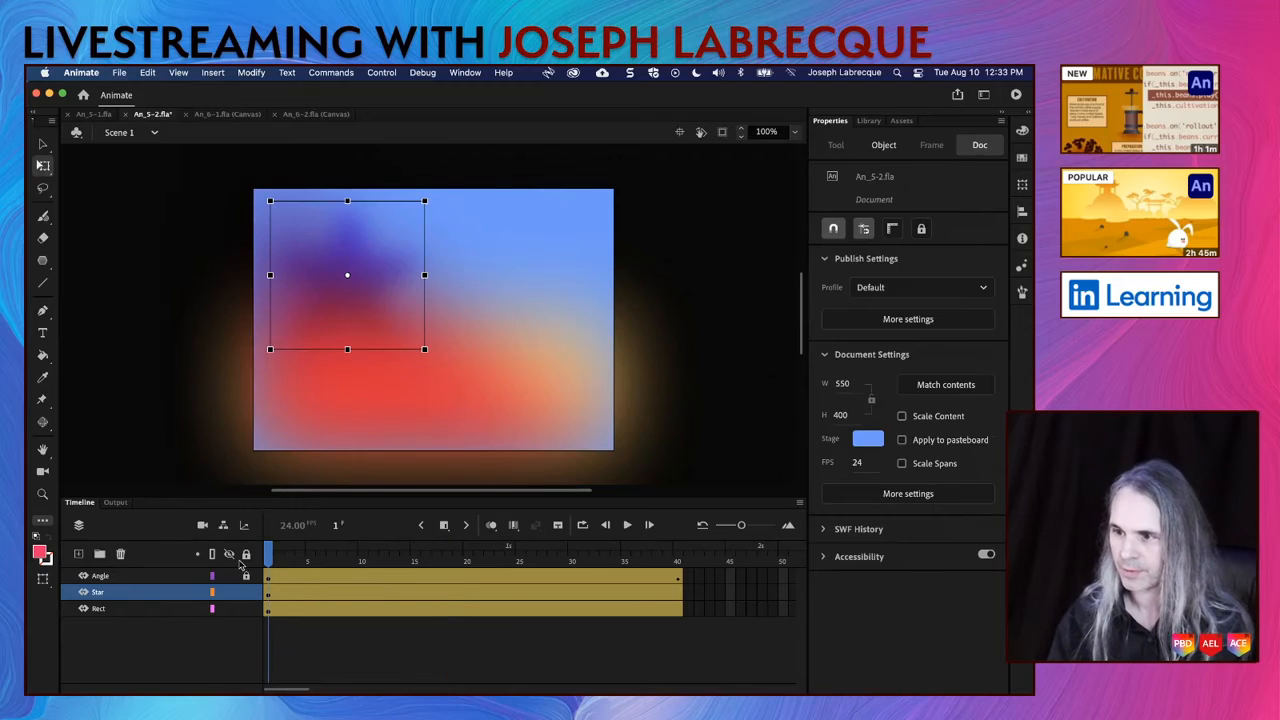
drag(425, 349, 647, 525)
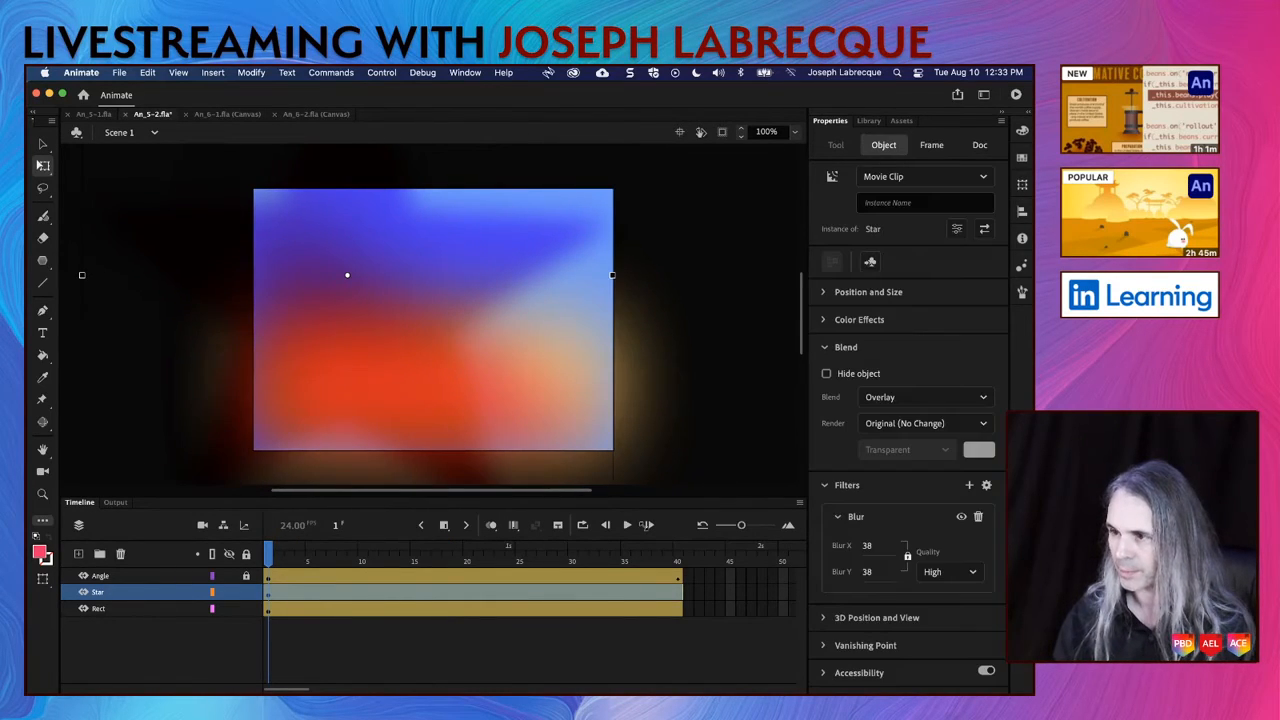
click(795, 133)
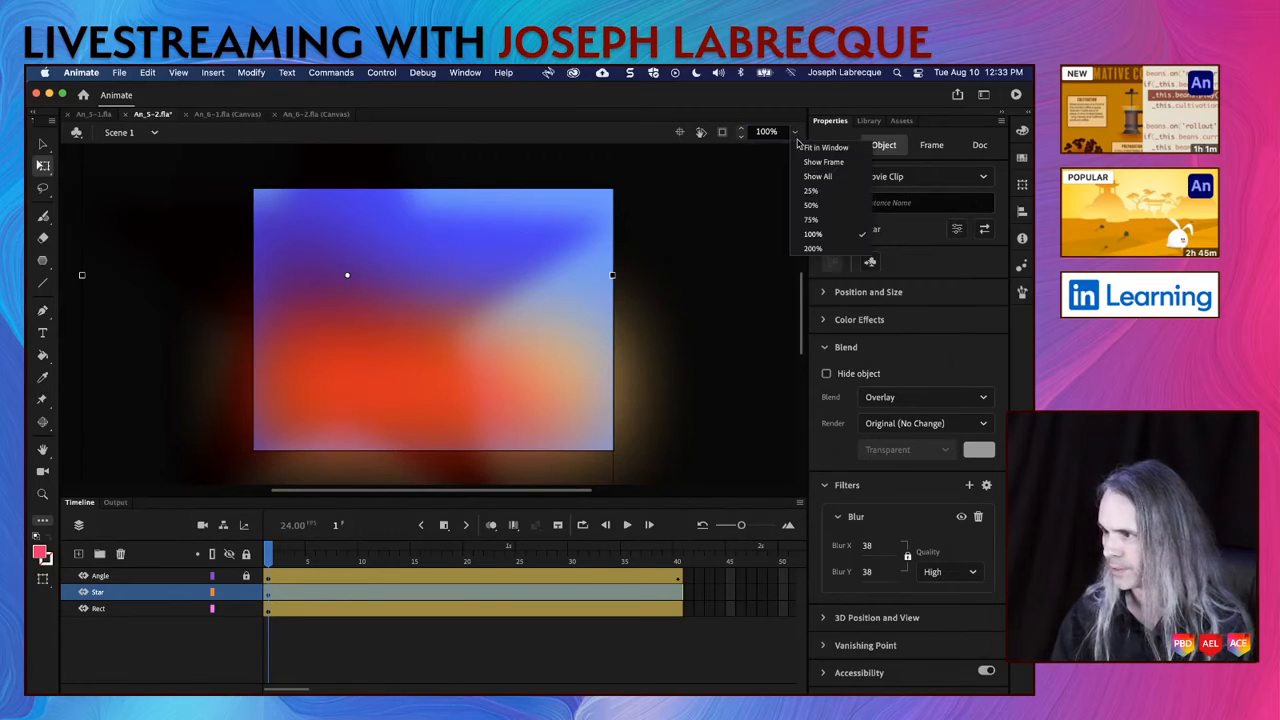
click(811, 205)
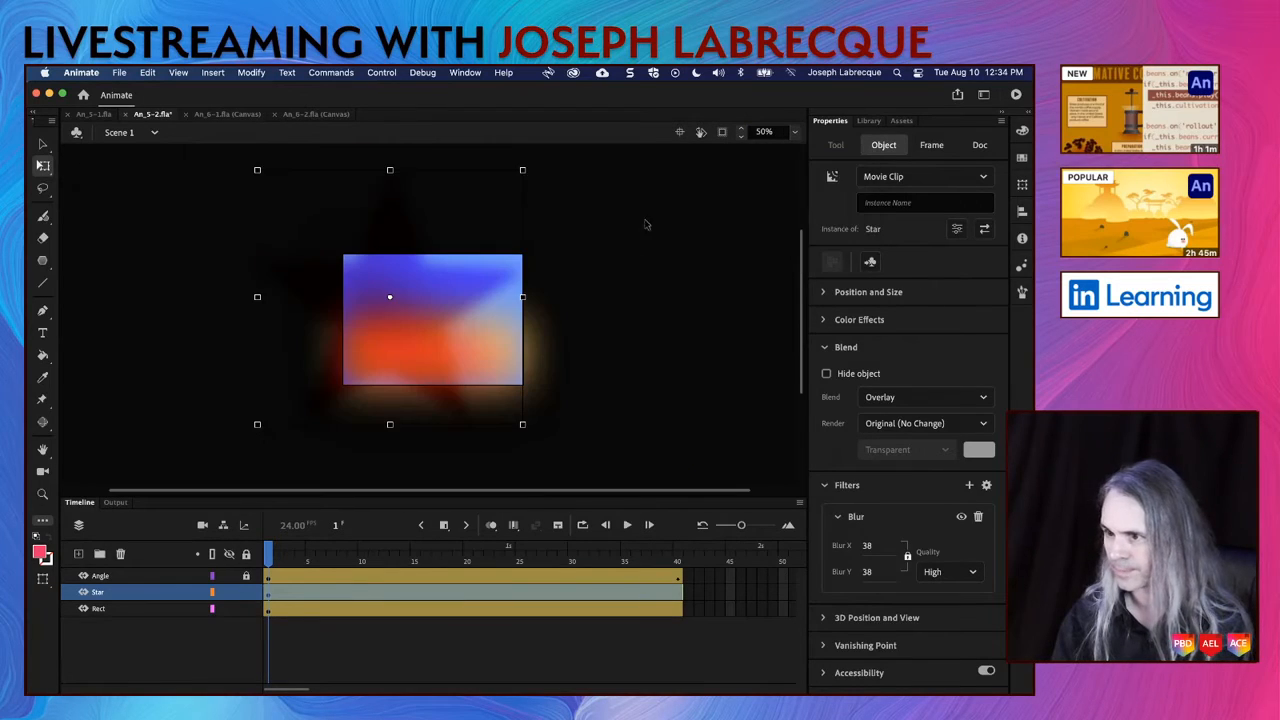
drag(533, 171, 566, 256)
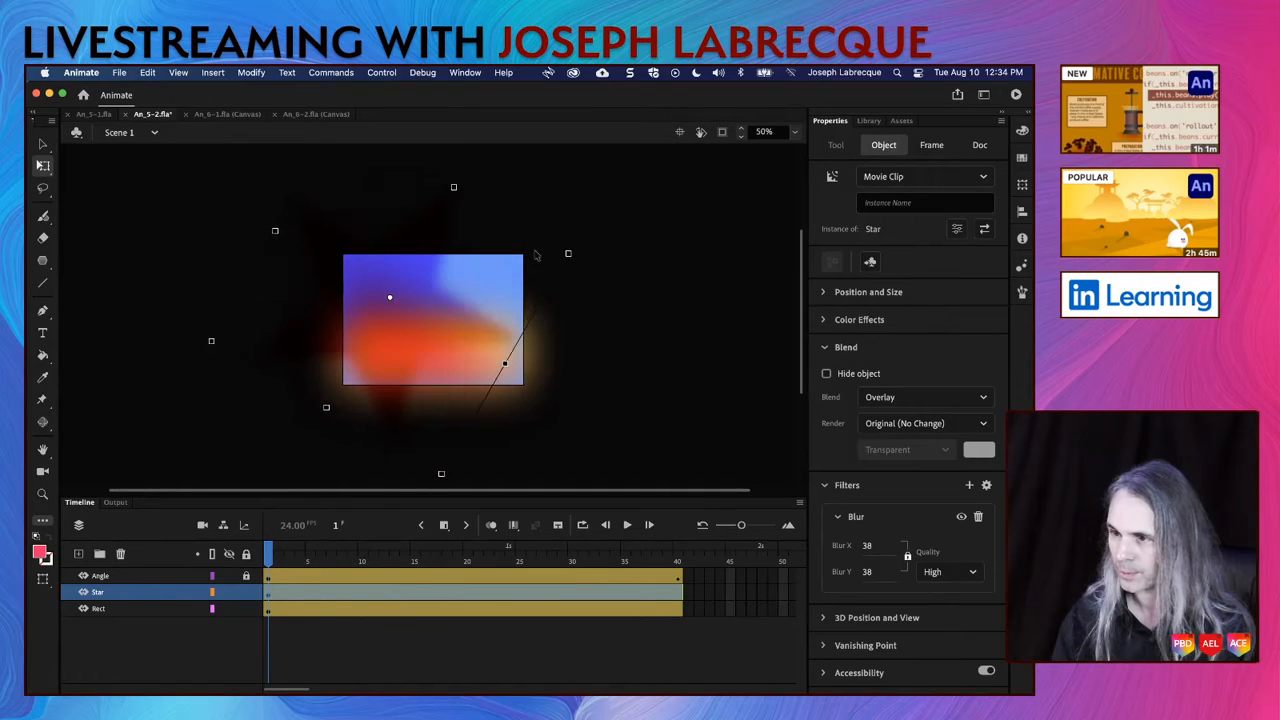
Step: At frame 40, shrink and rotate the star and move it down the stage, with the view fitted to the window
click(679, 561)
click(600, 474)
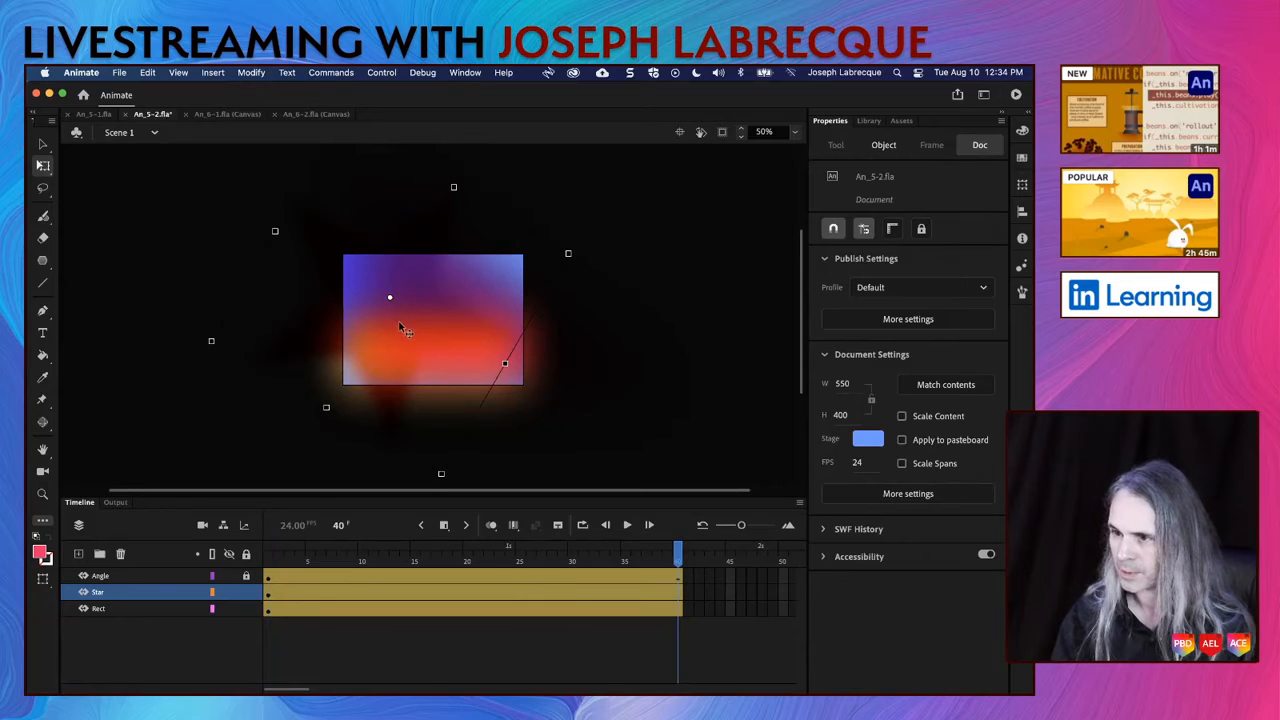
drag(450, 483, 400, 378)
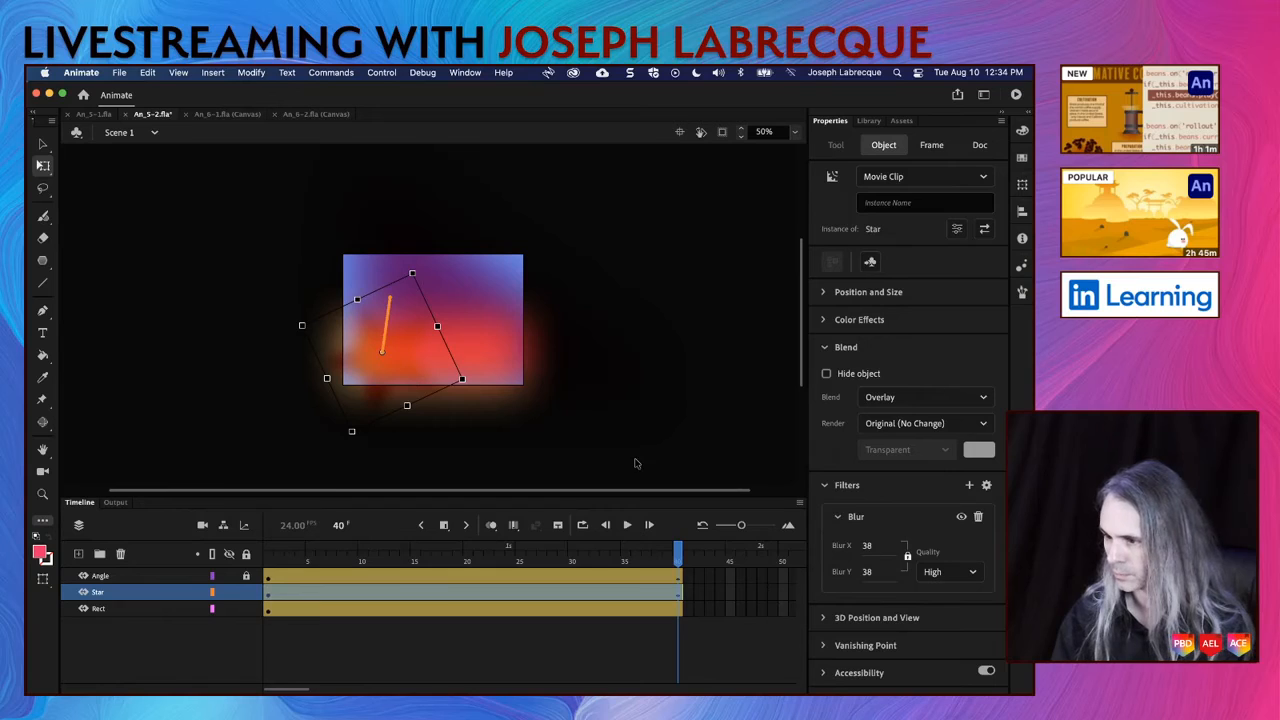
click(797, 133)
click(822, 148)
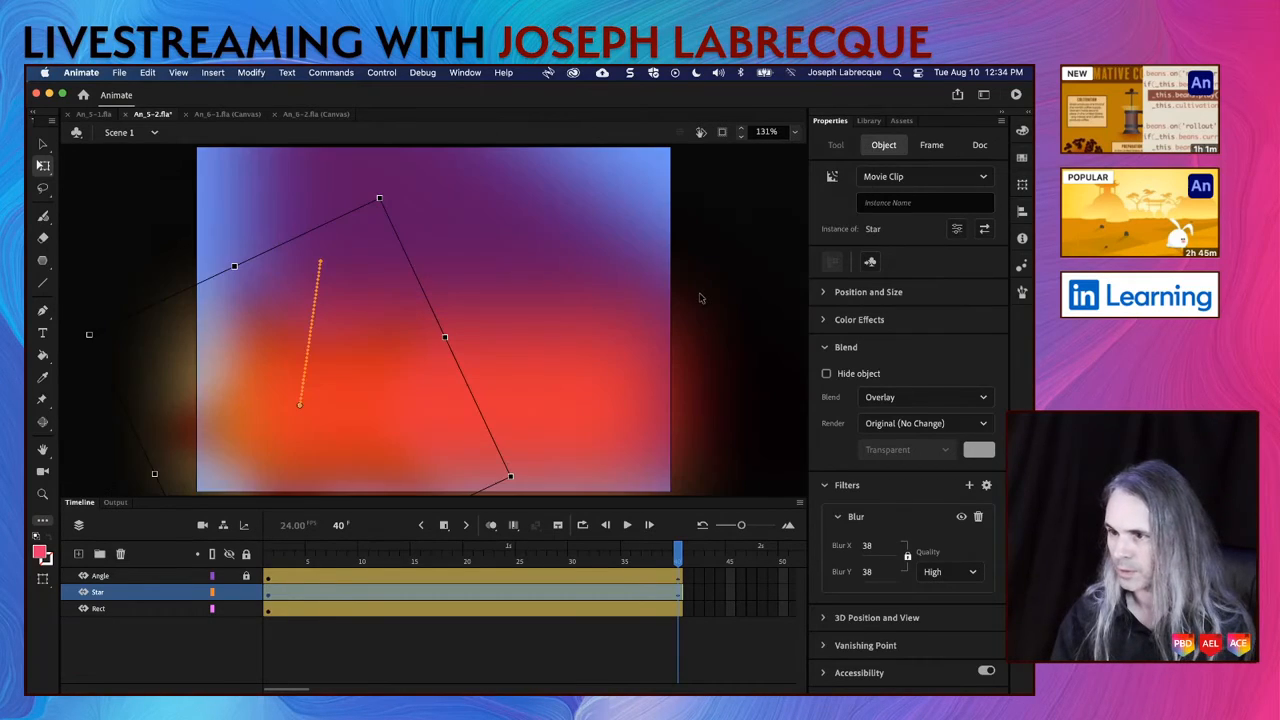
Step: Deselect the star, save An_5-2.fla and test the movie
click(741, 309)
key(super+s)
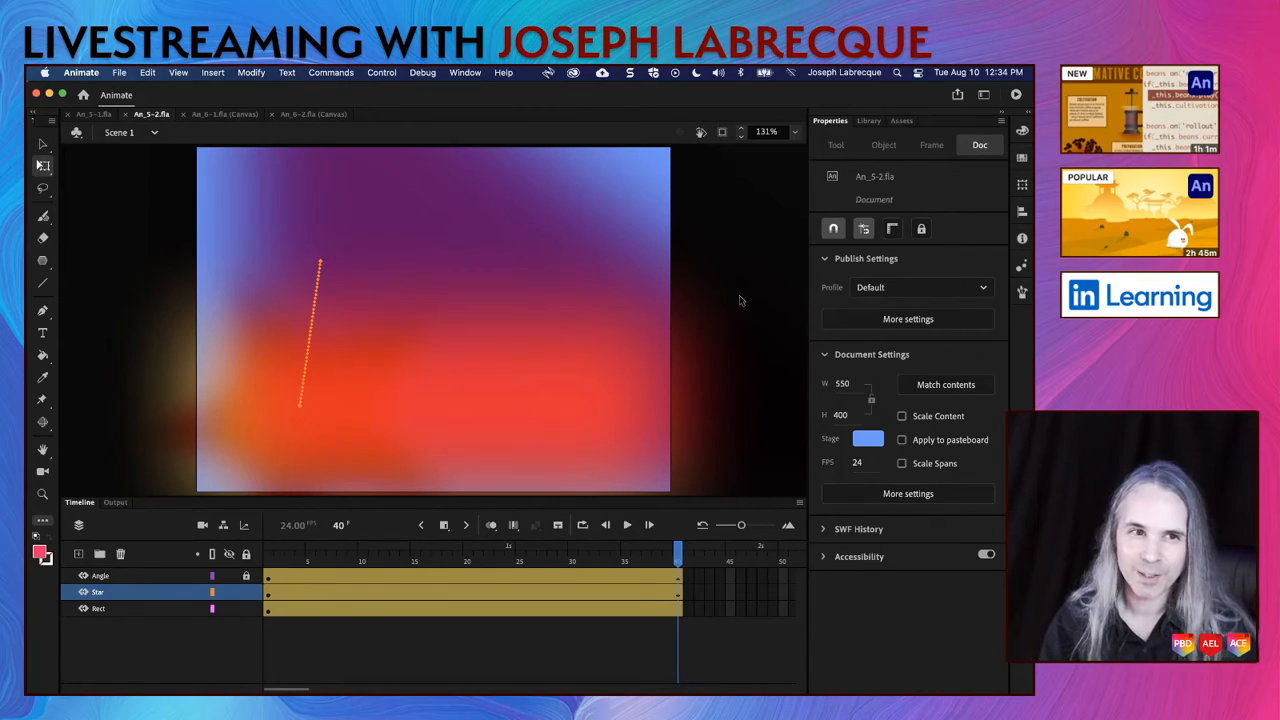
click(1016, 95)
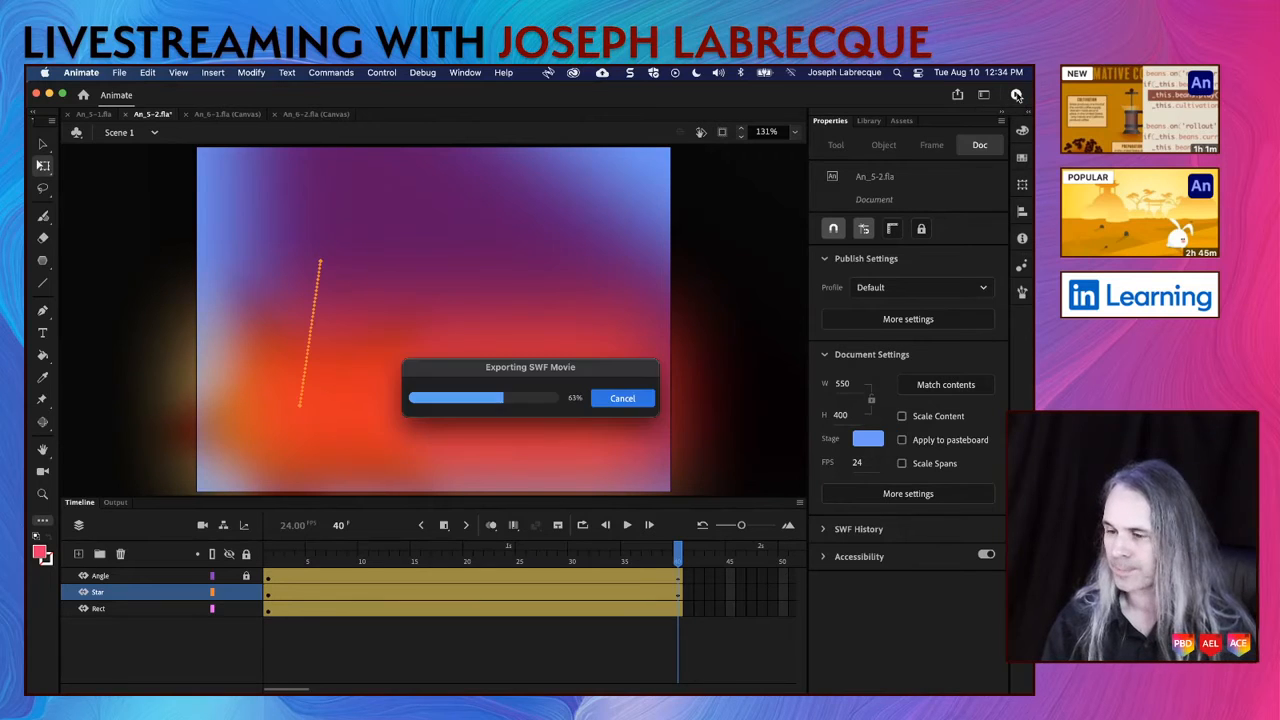
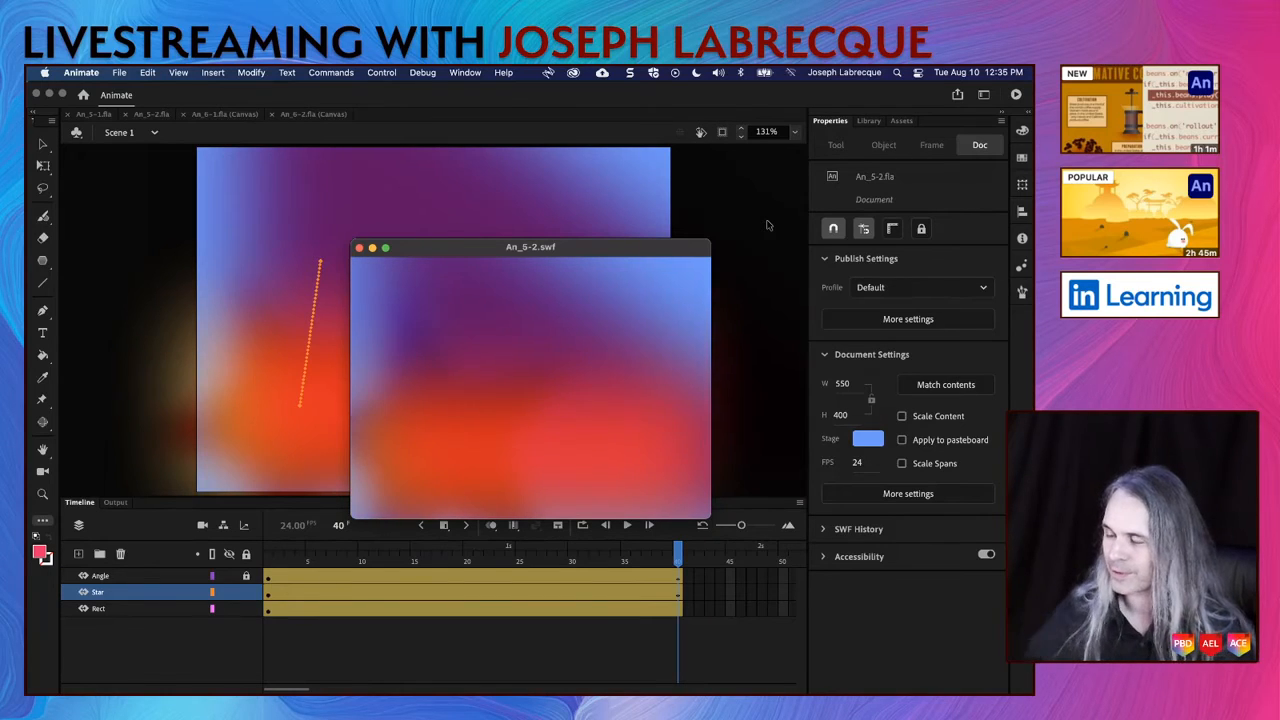
Step: Close the movie test, lock the Star layer and select frame 1 of the Rect layer
click(360, 248)
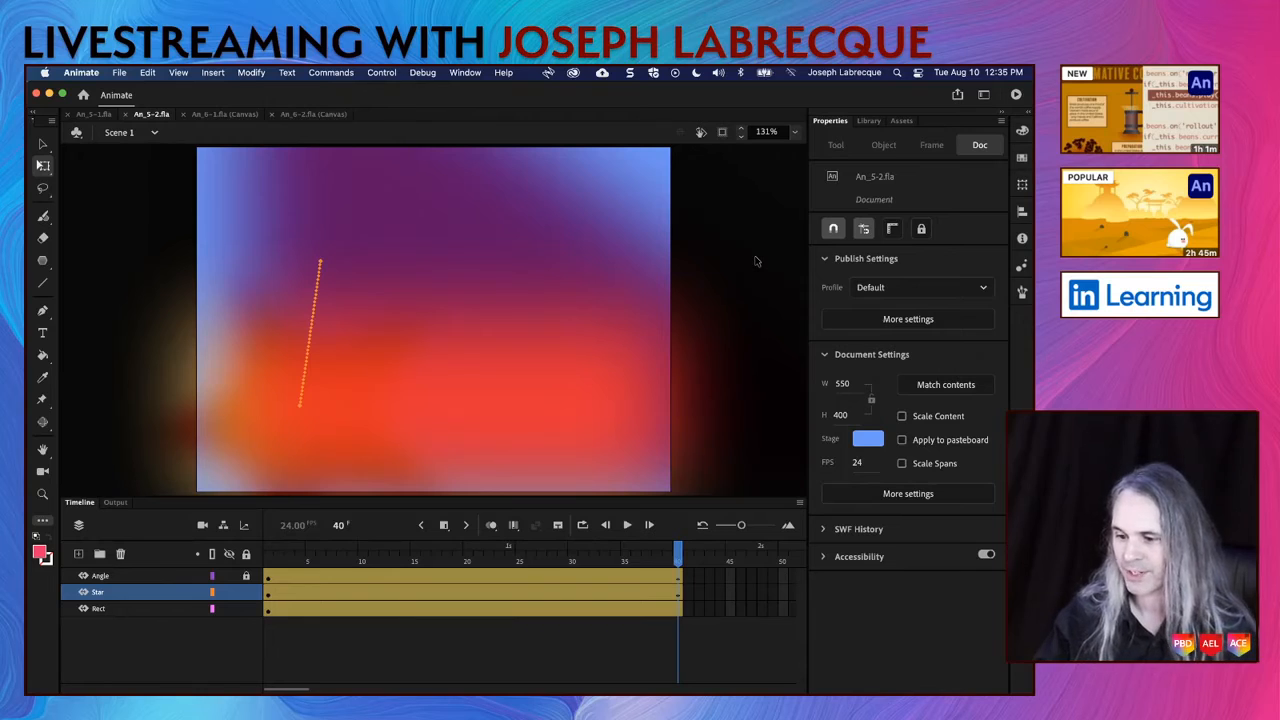
click(246, 592)
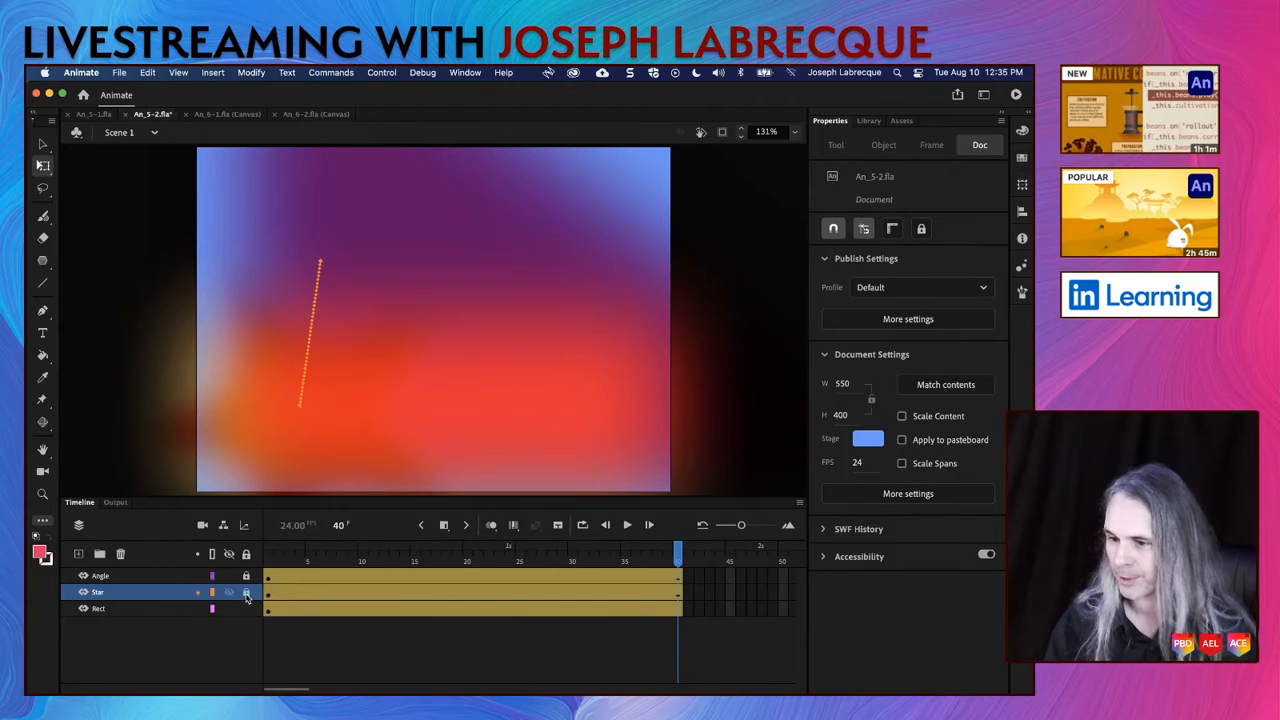
click(268, 610)
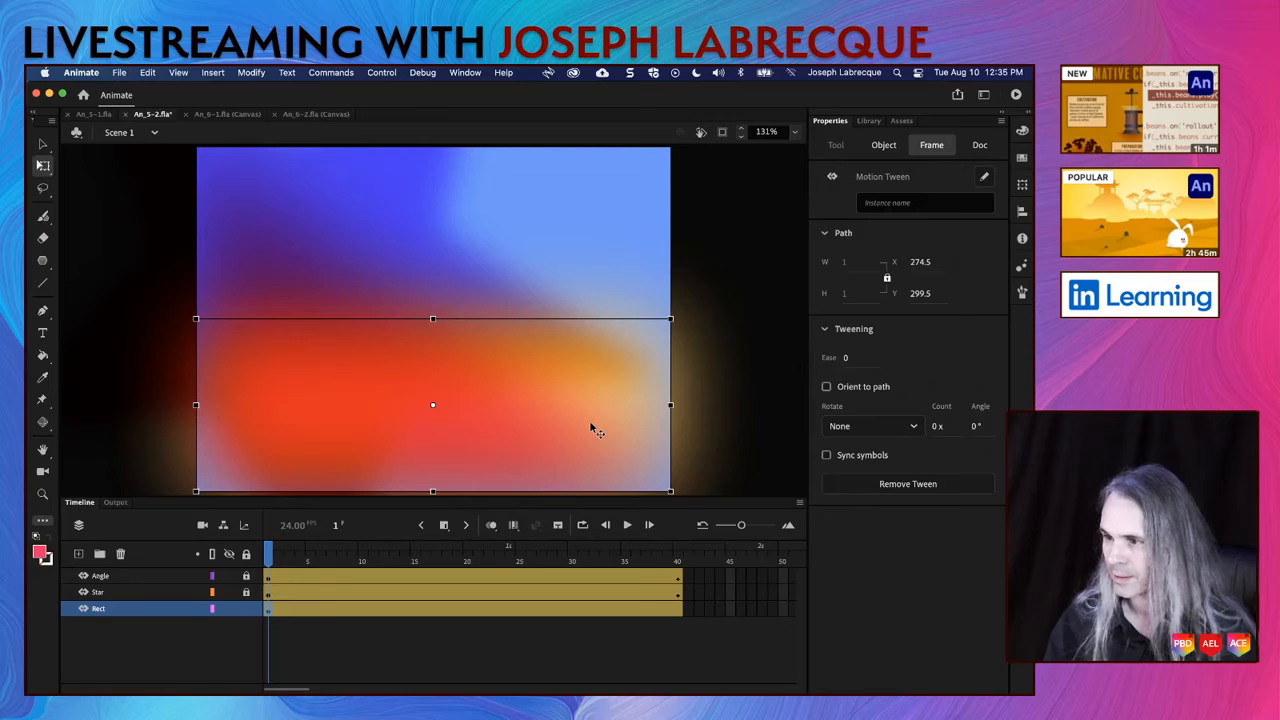
Step: At frame 40, stretch the rectangle around its center with Free Transform, taller and wider than the stage, viewed at 75% zoom
click(677, 610)
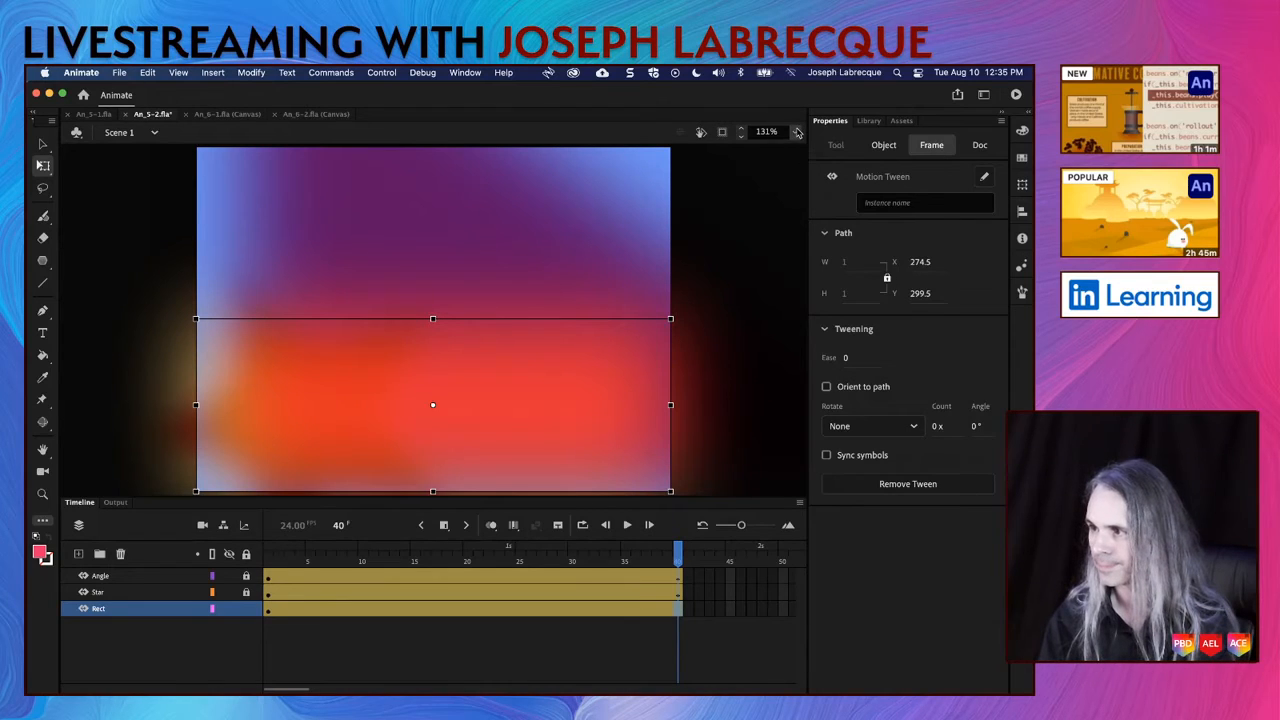
click(883, 145)
click(794, 131)
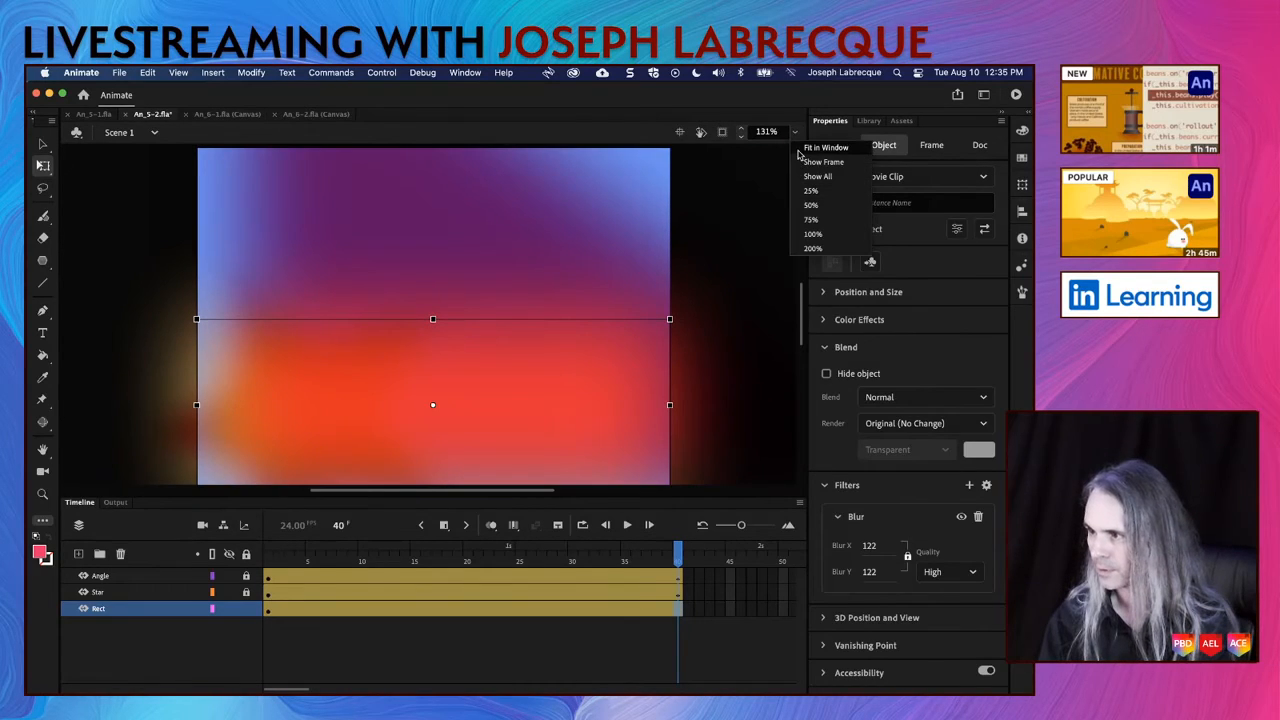
click(815, 221)
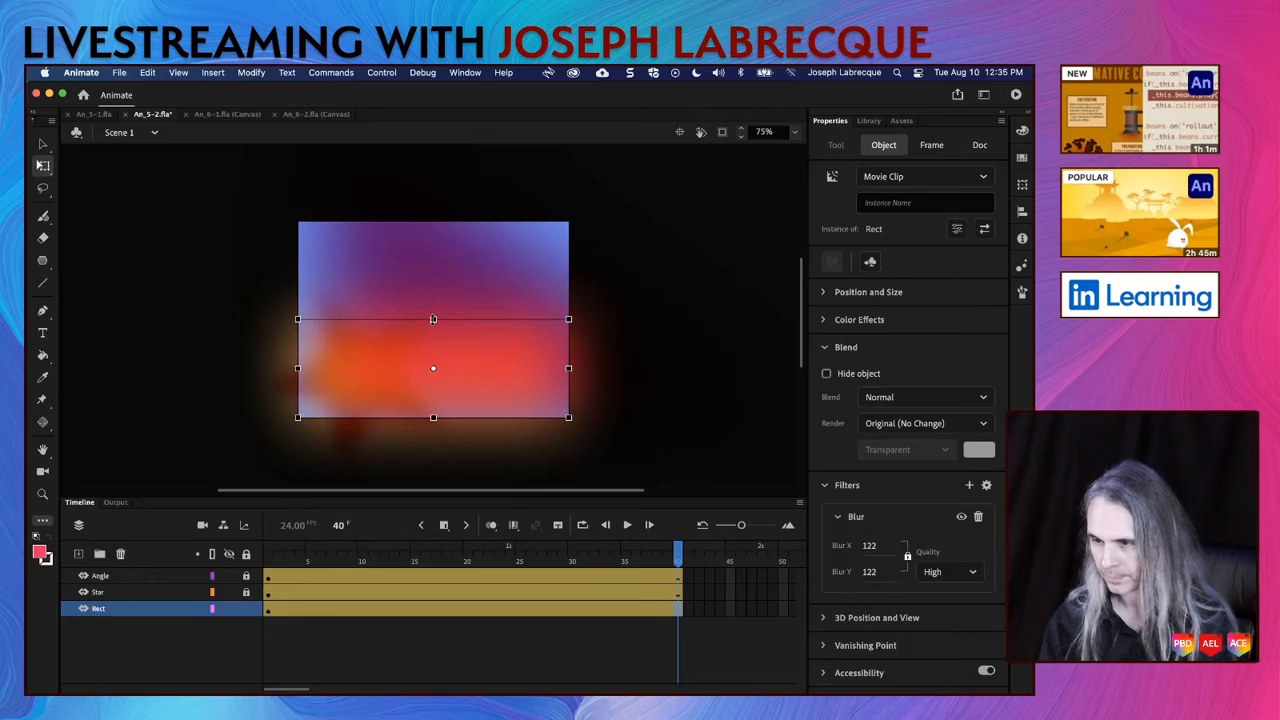
drag(433, 319, 433, 177)
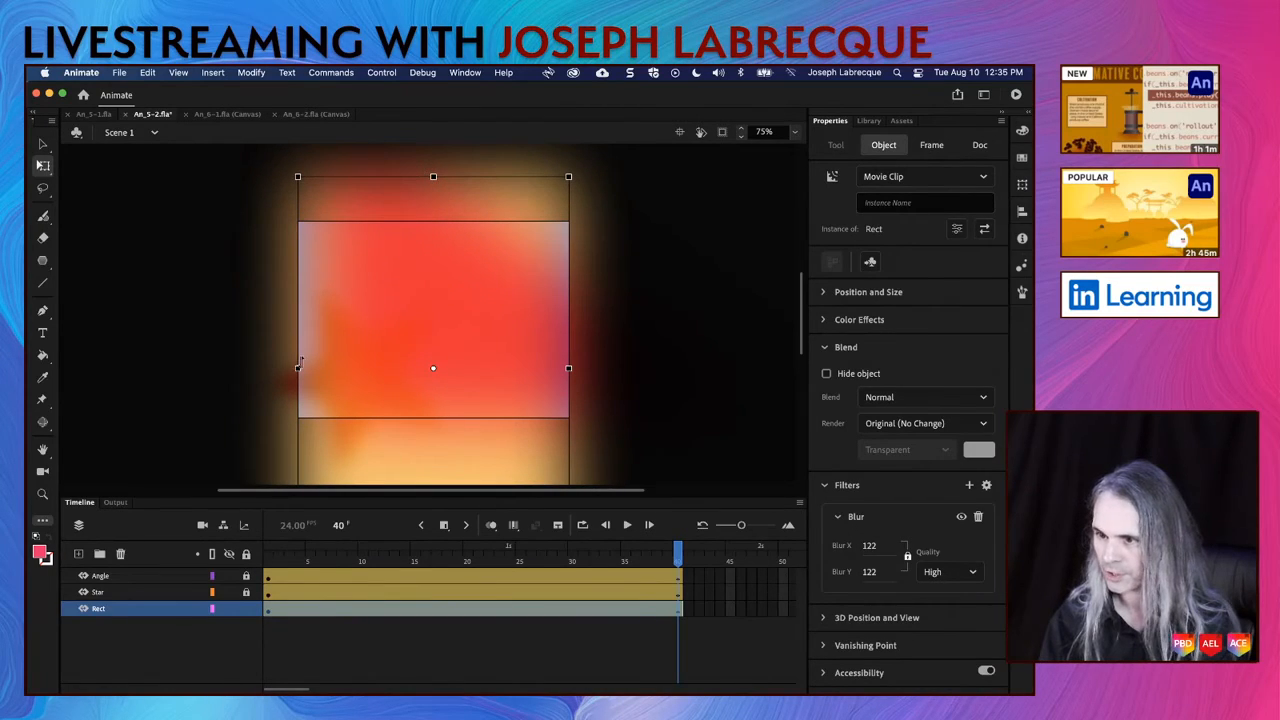
drag(297, 368, 229, 368)
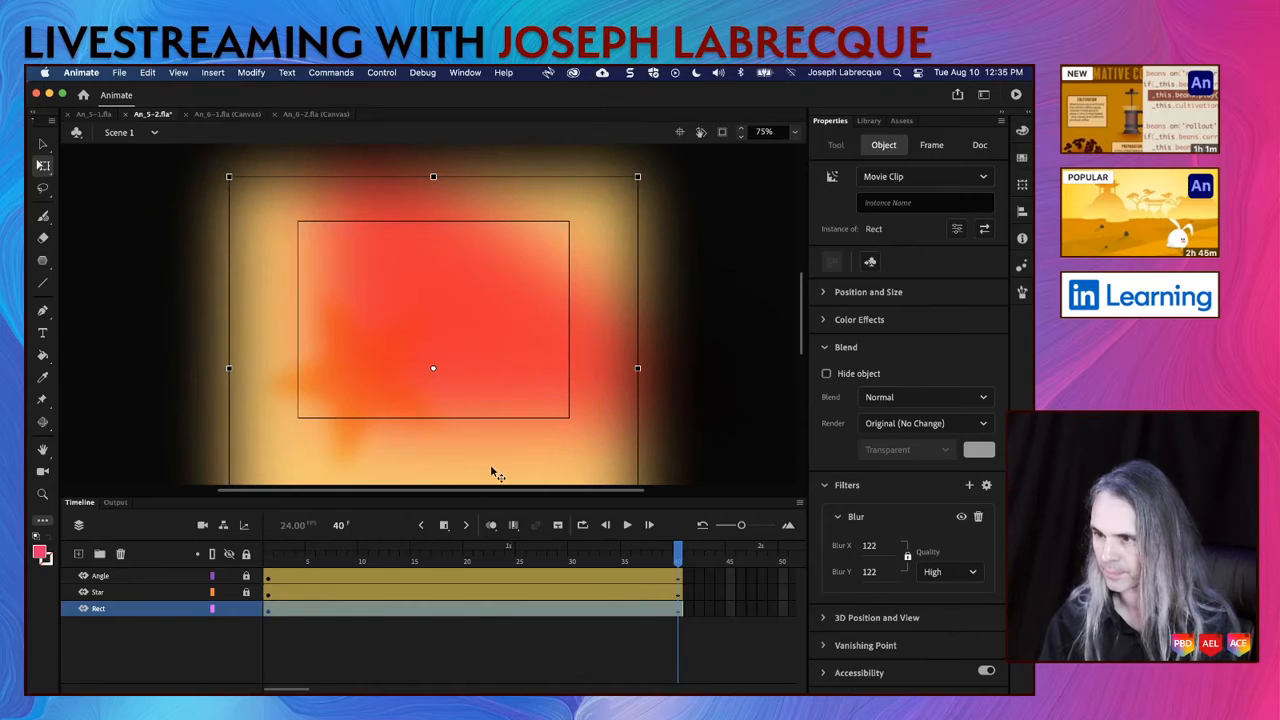
Step: Scrub and play the animation on the timeline, deselect the rectangle and save An_5-2.fla
drag(679, 560, 203, 554)
key(Return)
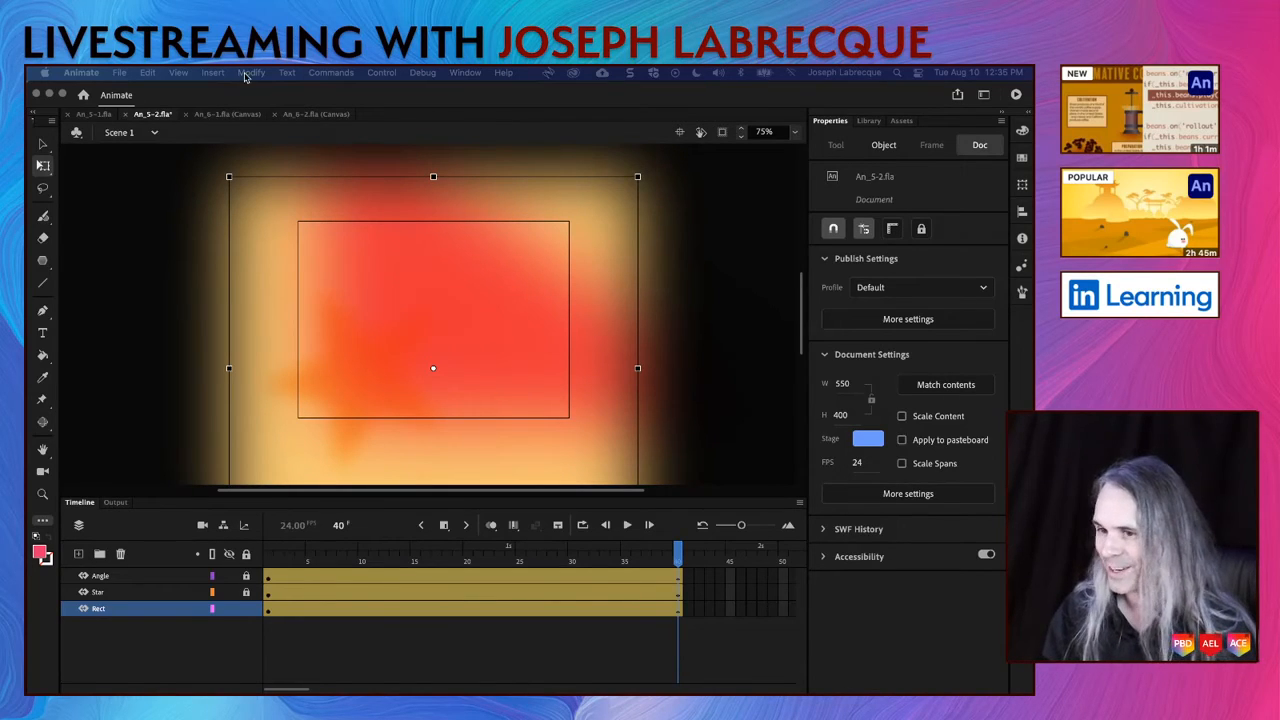
click(112, 284)
key(super+s)
key(Return)
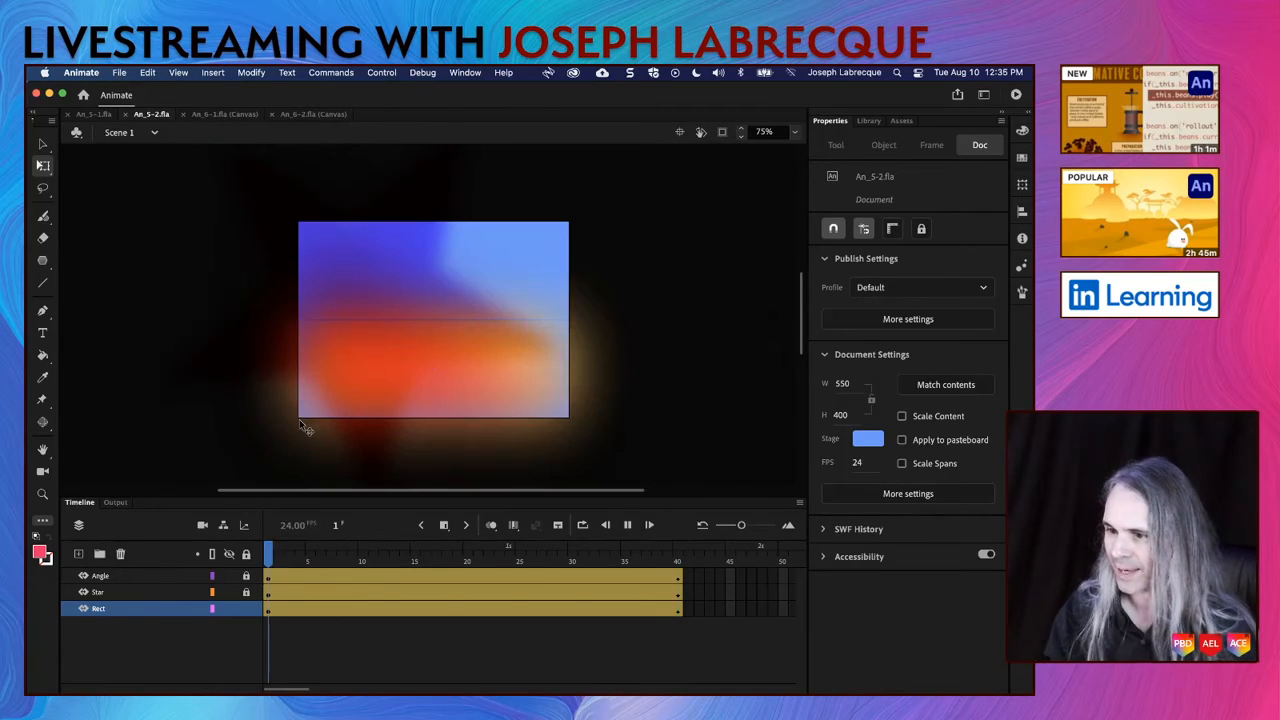
click(306, 428)
Step: Turn on Match FPS for the timeline and replay the animation from frame 1
click(802, 504)
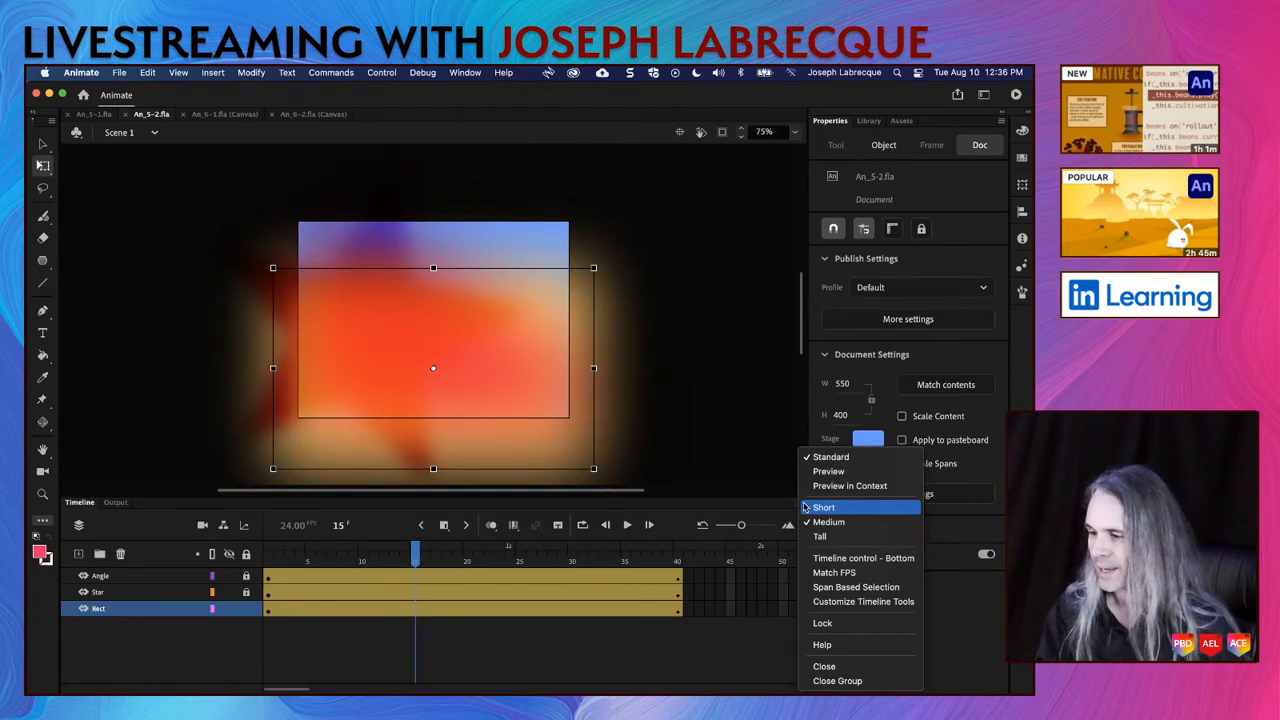
click(850, 573)
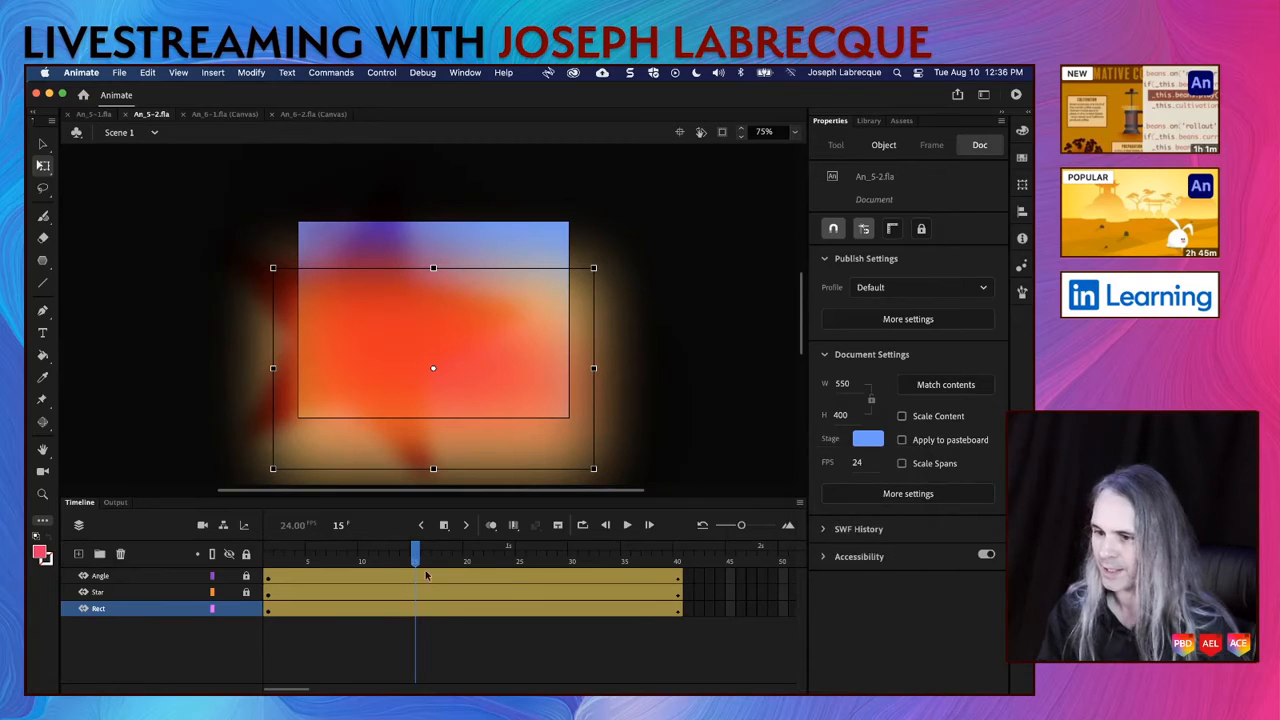
click(267, 563)
key(Return)
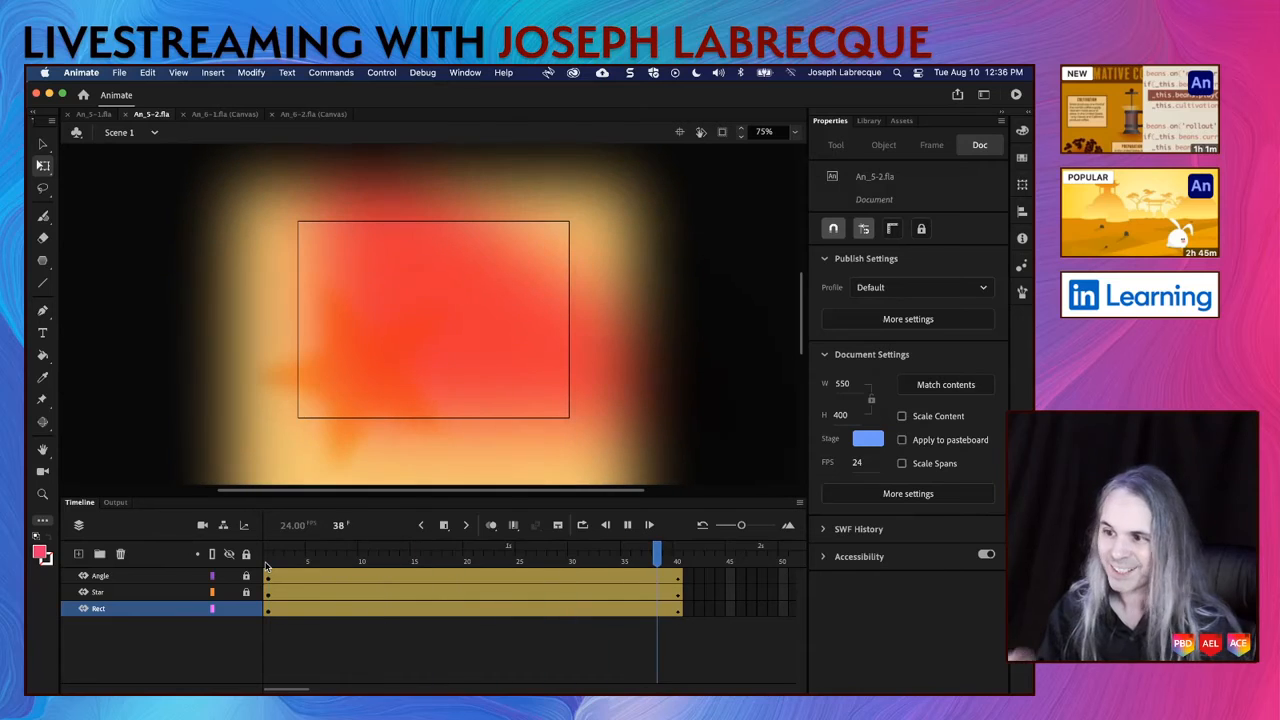
key(Return)
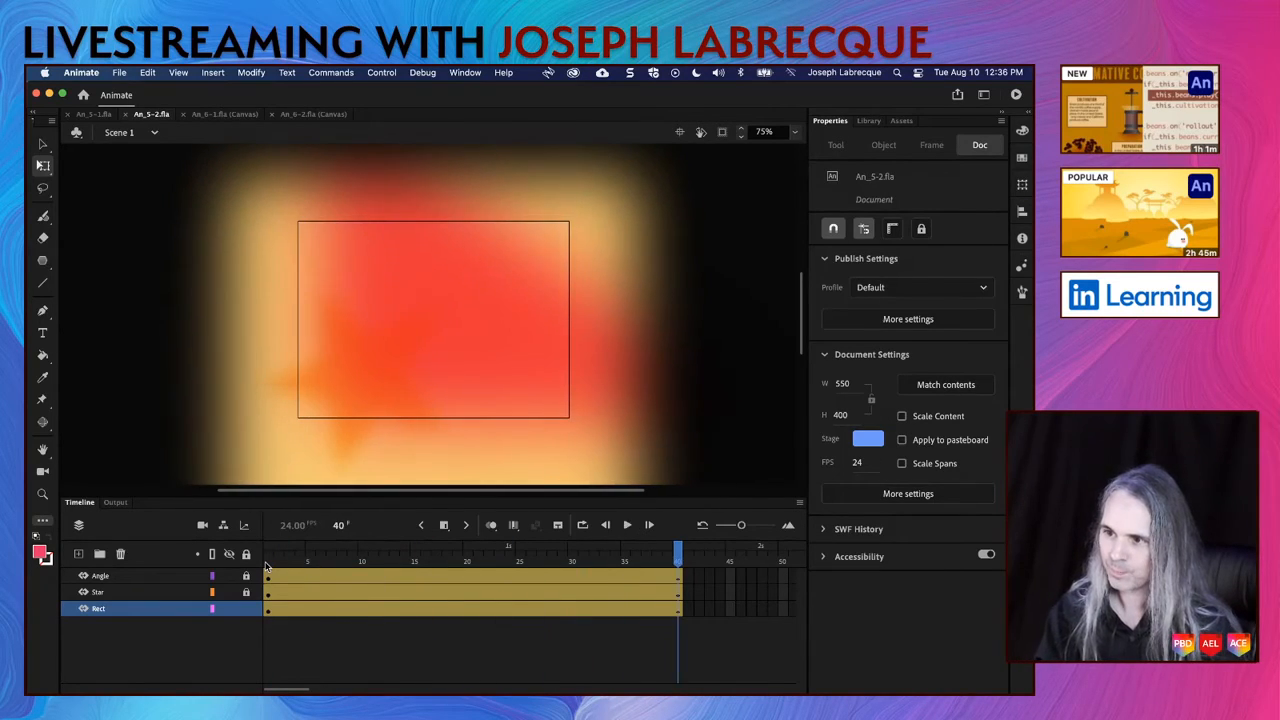
Step: At frame 40, give the rectangle a Tint color effect in #6666FF at 78%
click(280, 467)
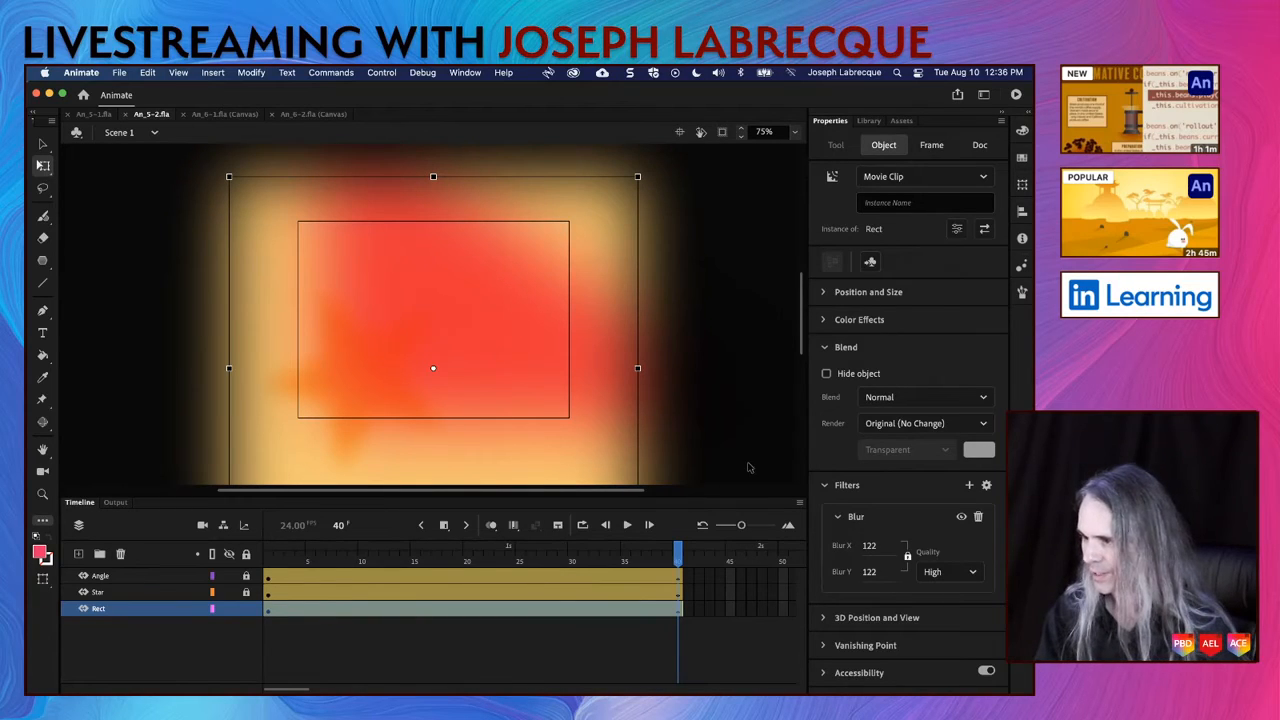
click(828, 322)
click(855, 349)
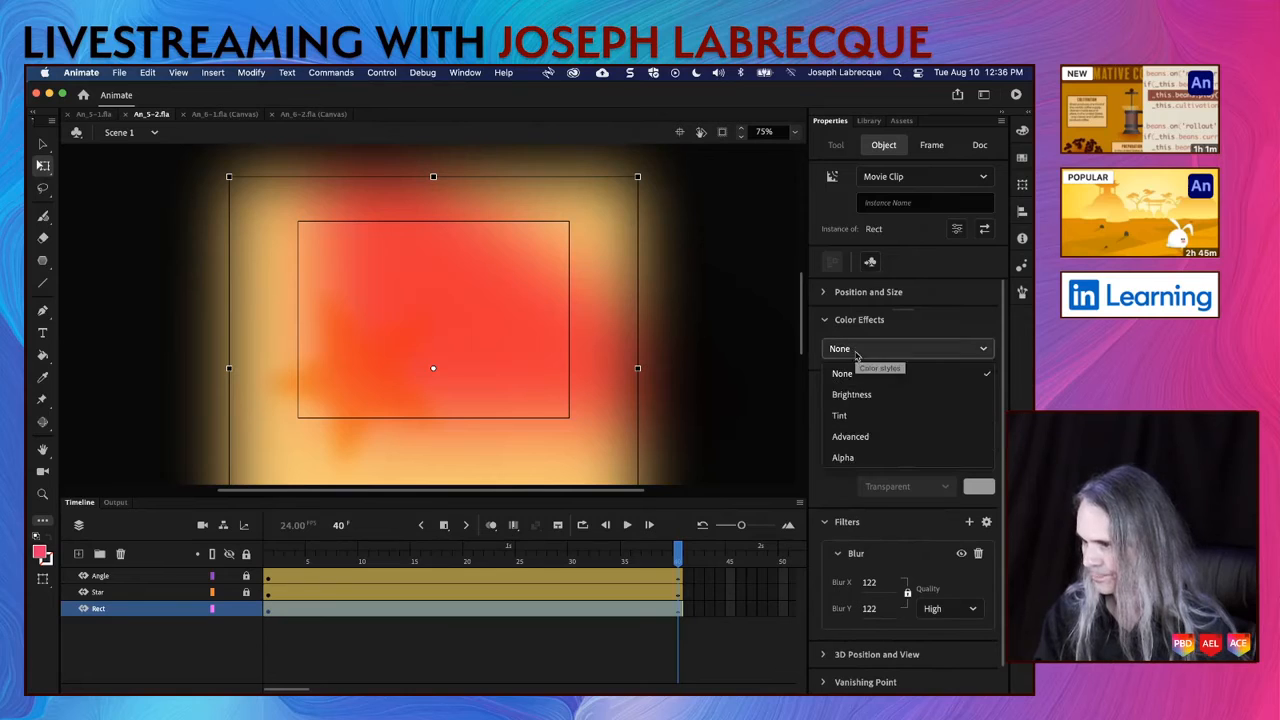
click(855, 419)
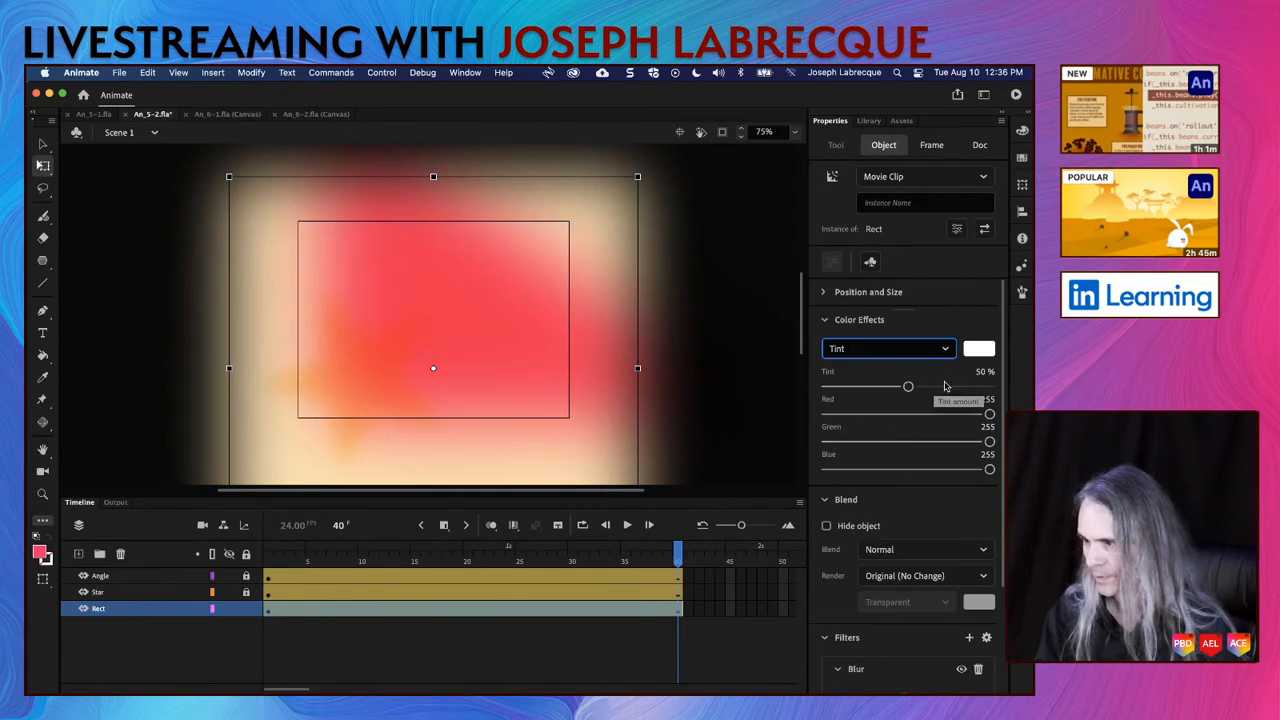
drag(908, 388, 956, 388)
click(980, 349)
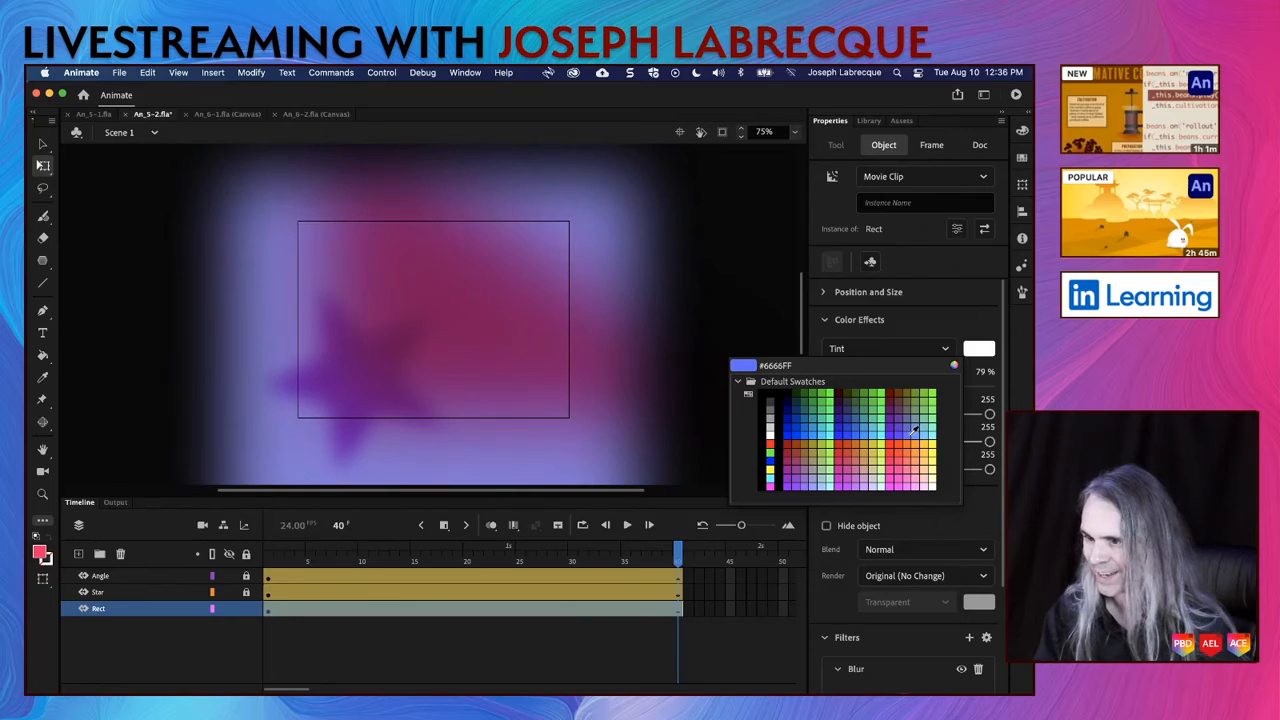
click(912, 430)
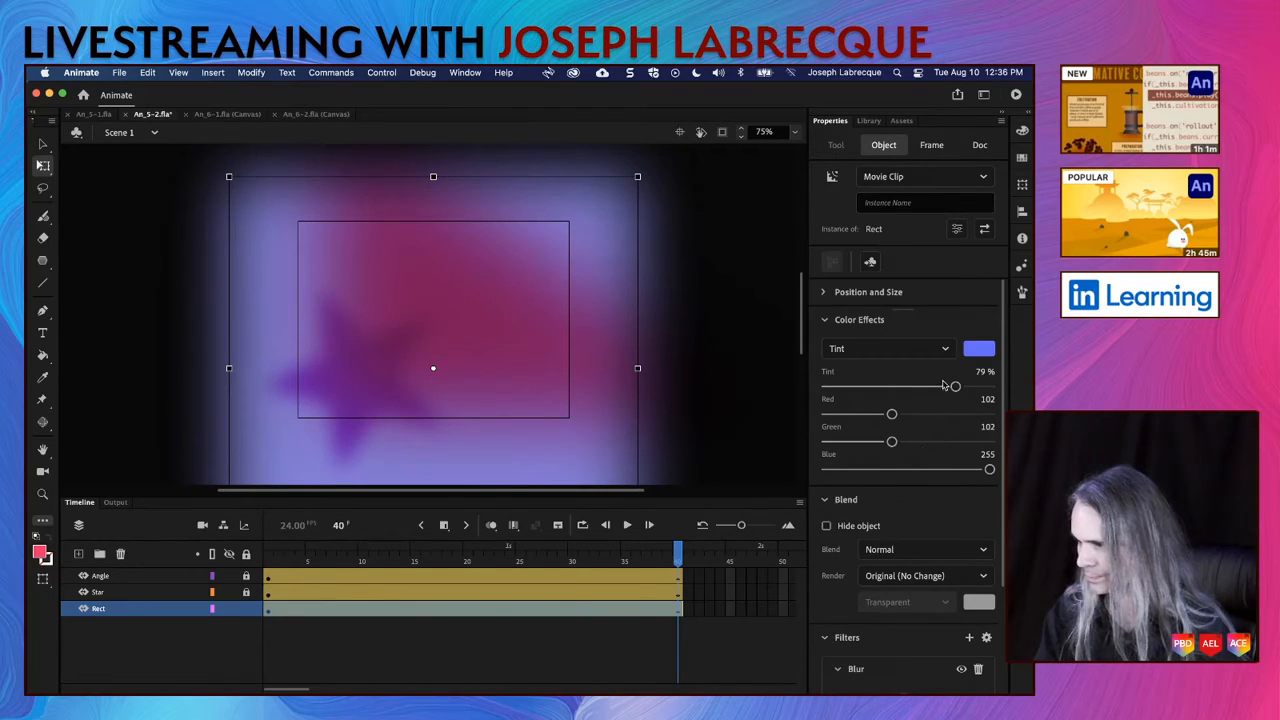
mouse_move(955, 386)
mouse_down()
mouse_move(930, 387)
mouse_move(952, 387)
mouse_up()
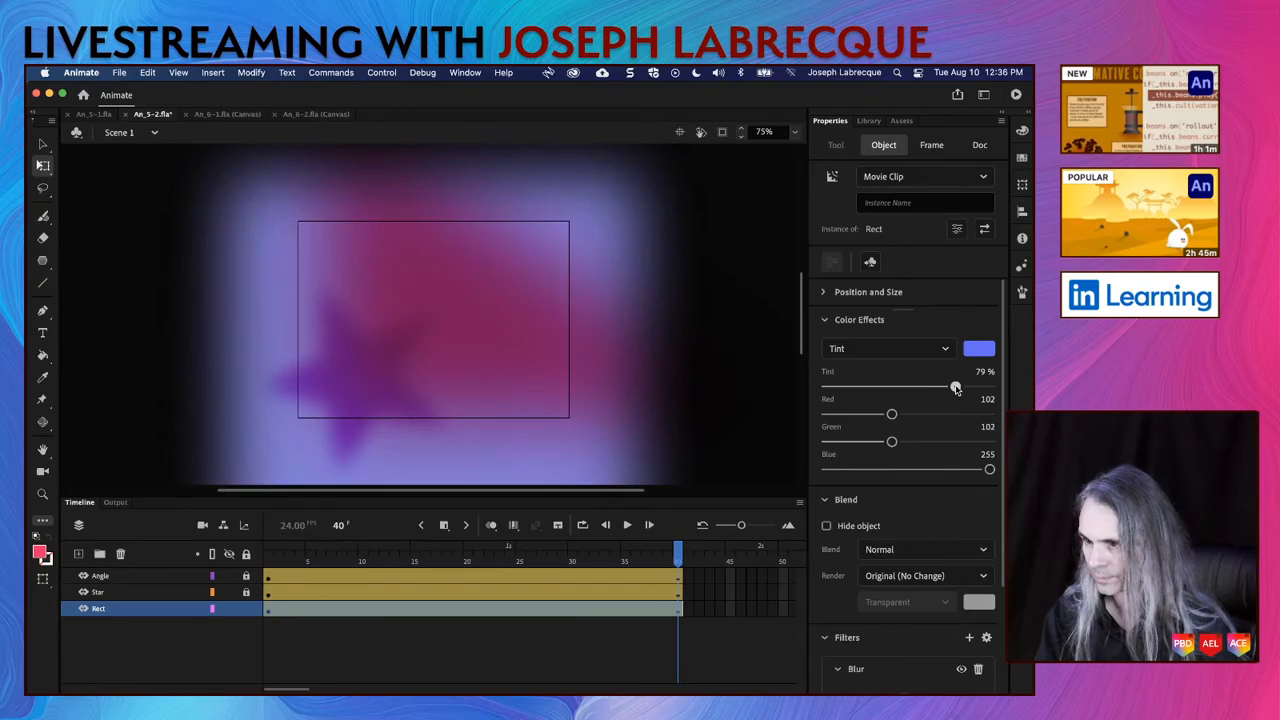
Step: Play the timeline to preview the rectangle's tint animation
click(680, 558)
key(Return)
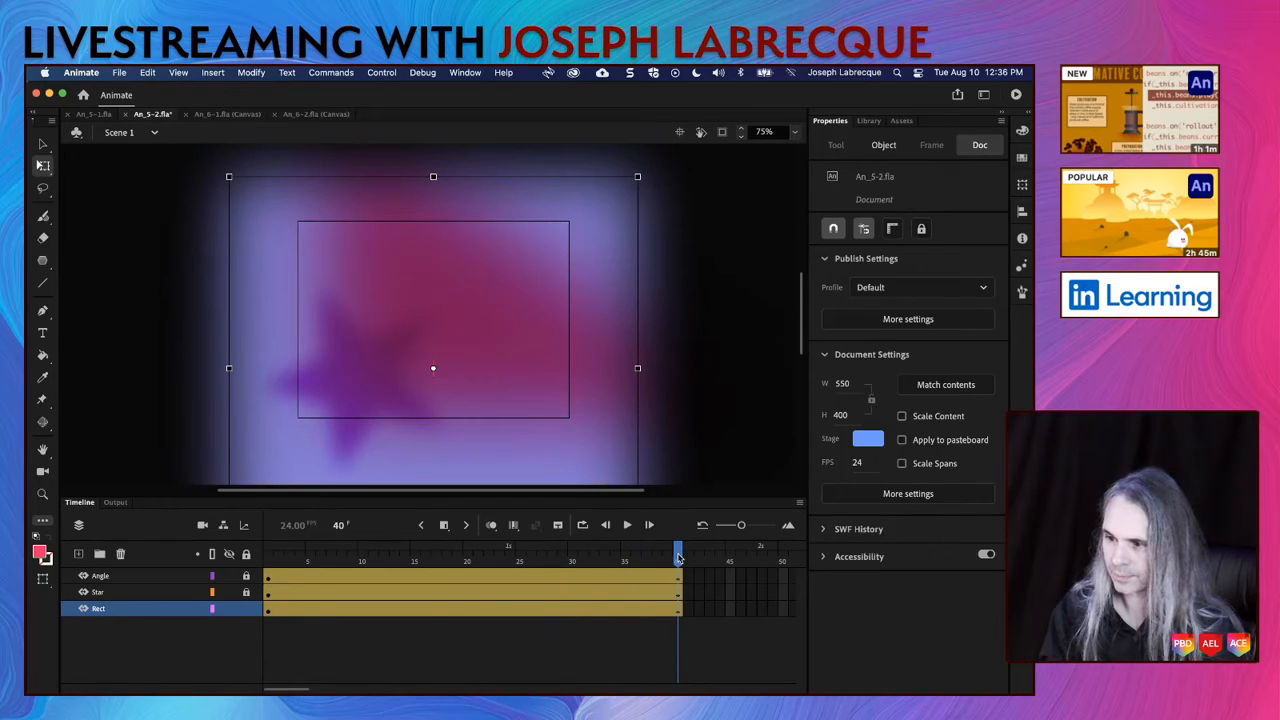
key(Return)
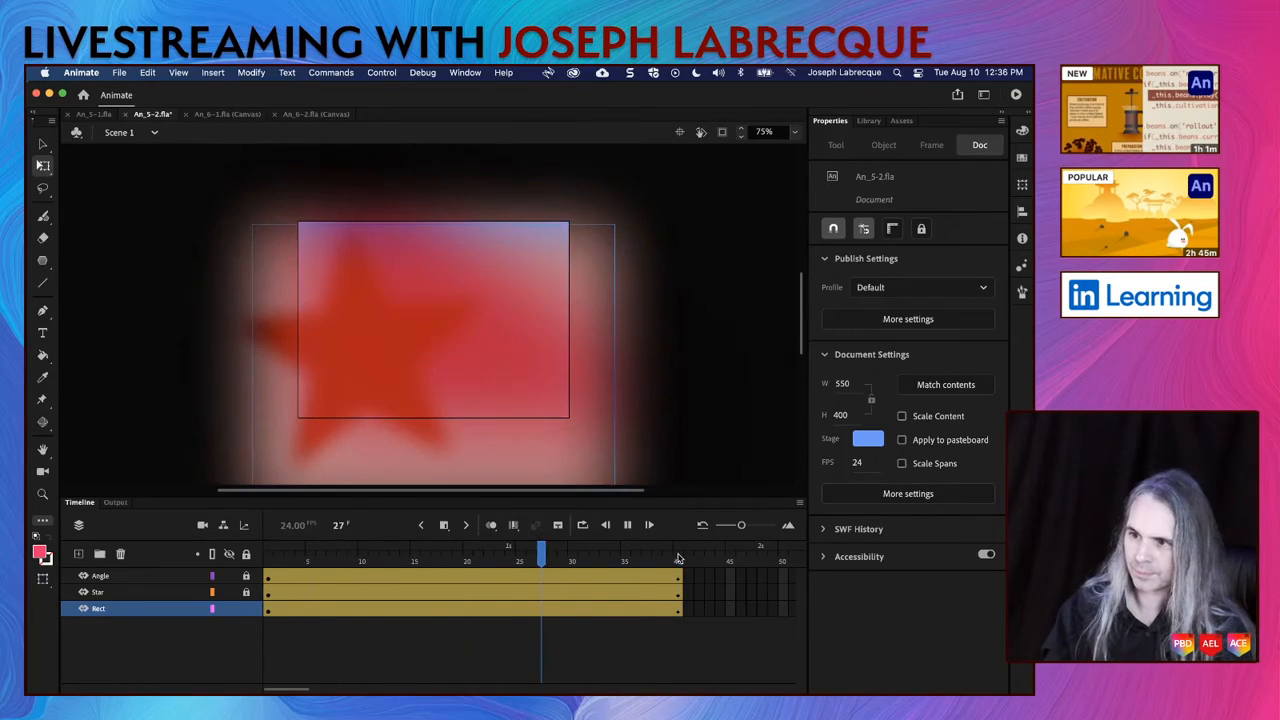
key(Return)
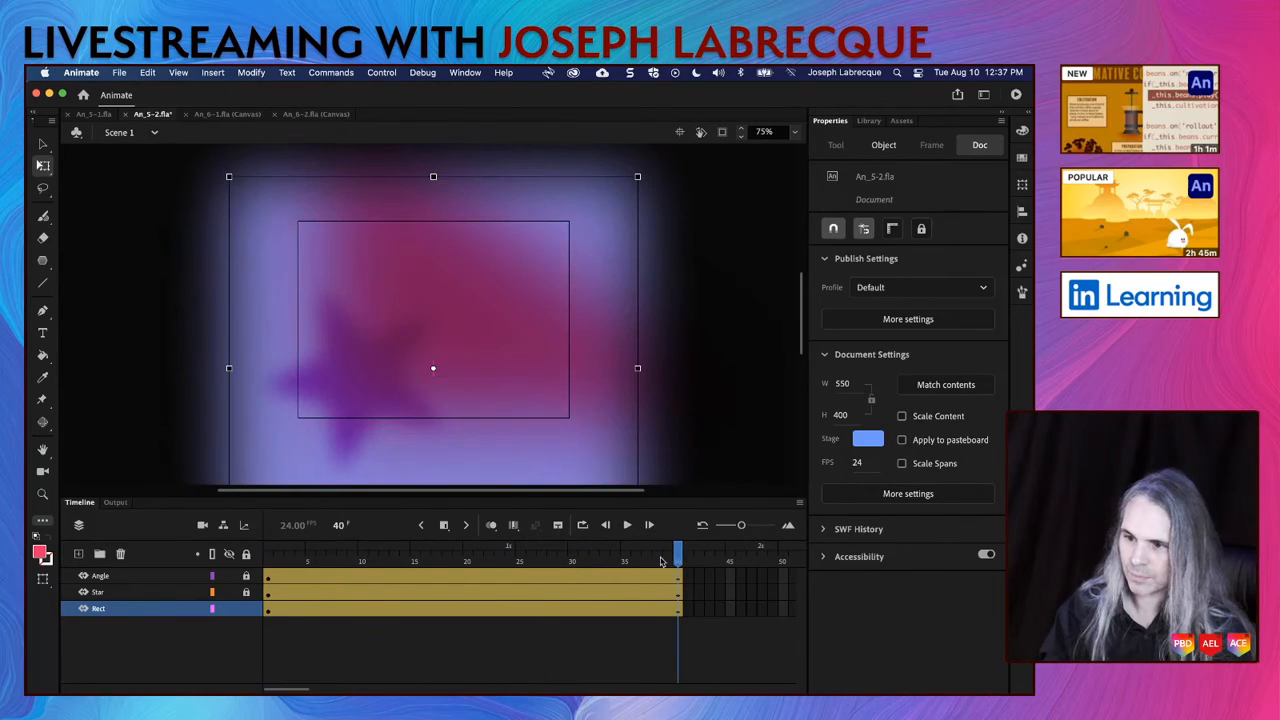
Step: Lock the Rect layer and unlock the Star layer
click(246, 608)
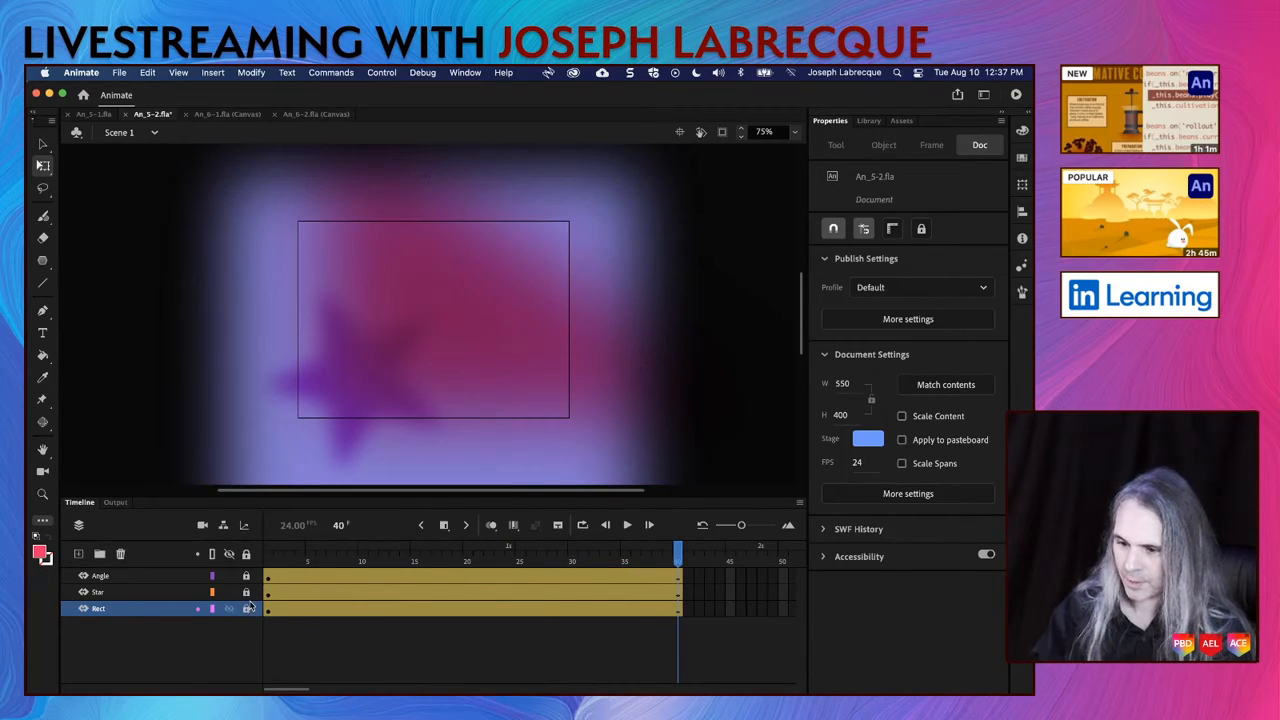
click(248, 594)
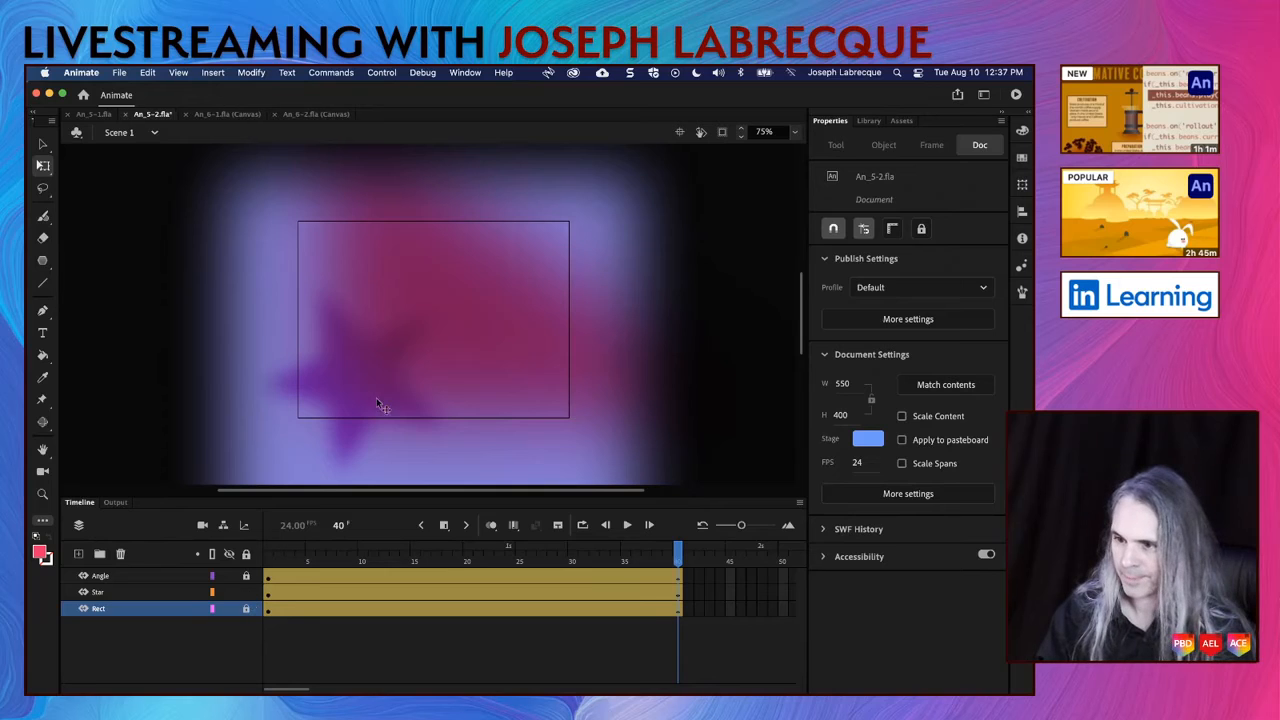
Step: Try a blur of 83 on the star at frame 40, and undo it
click(357, 399)
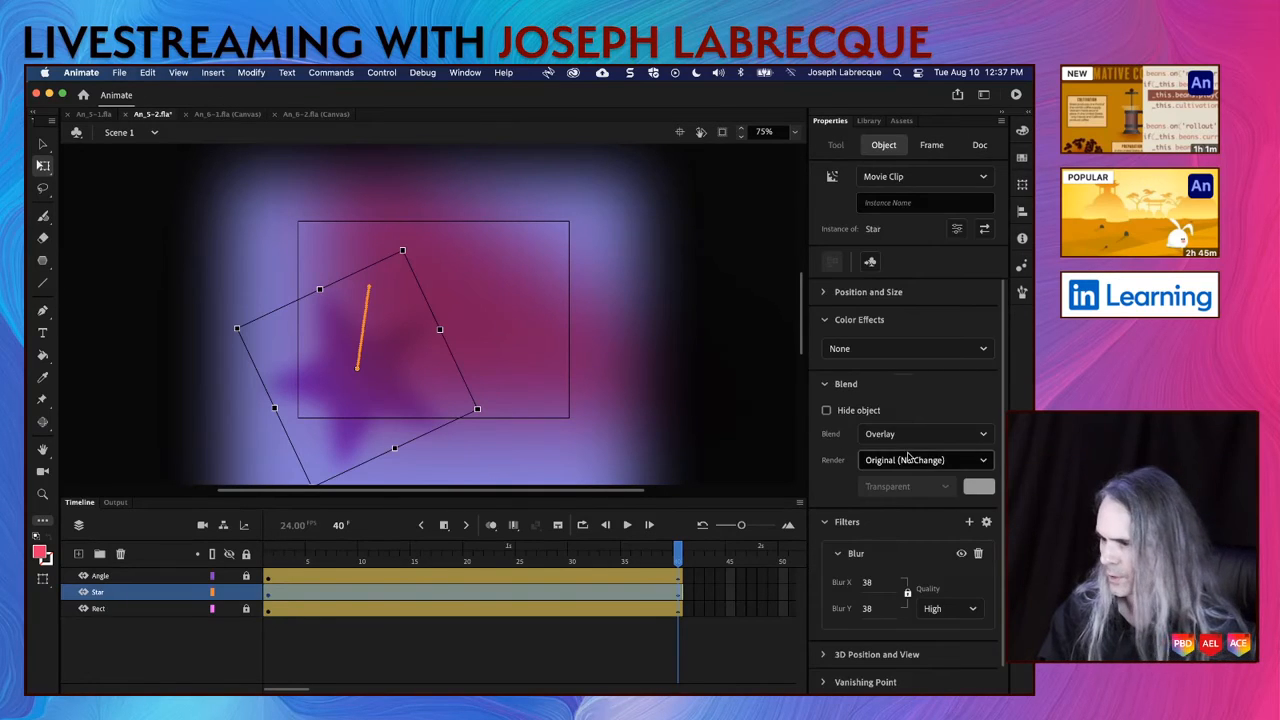
drag(870, 583, 900, 584)
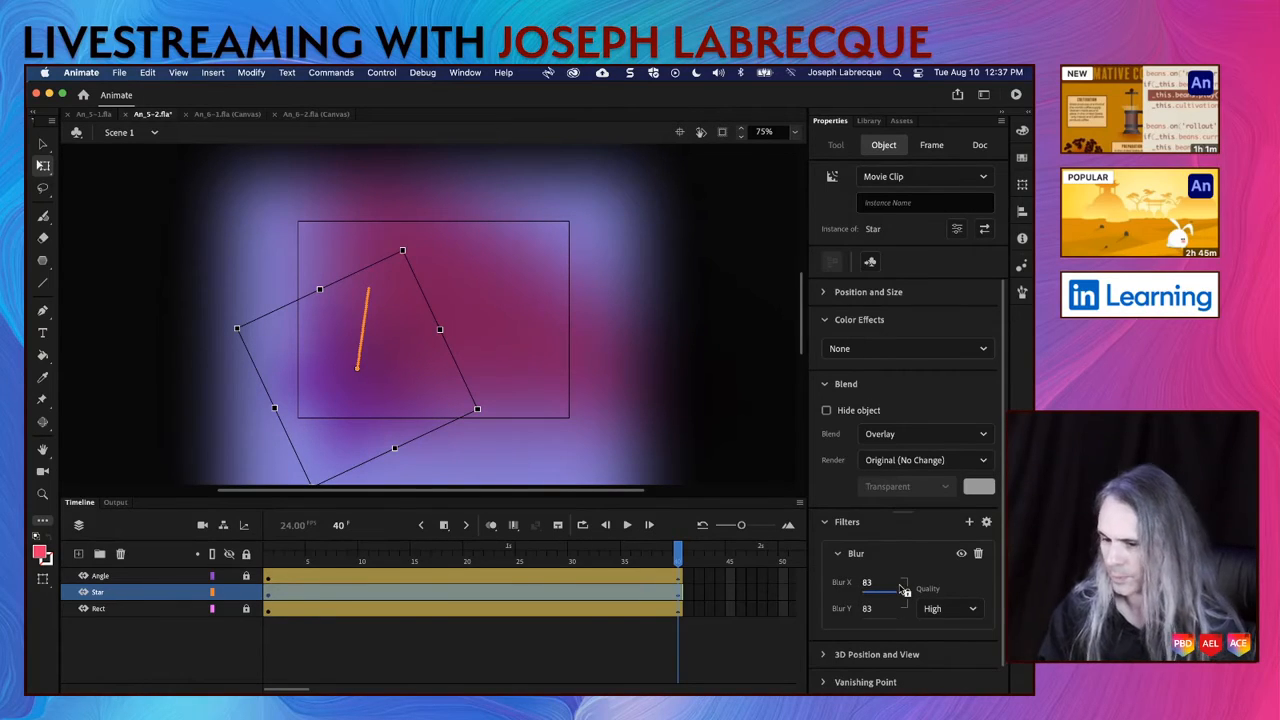
key(super+z)
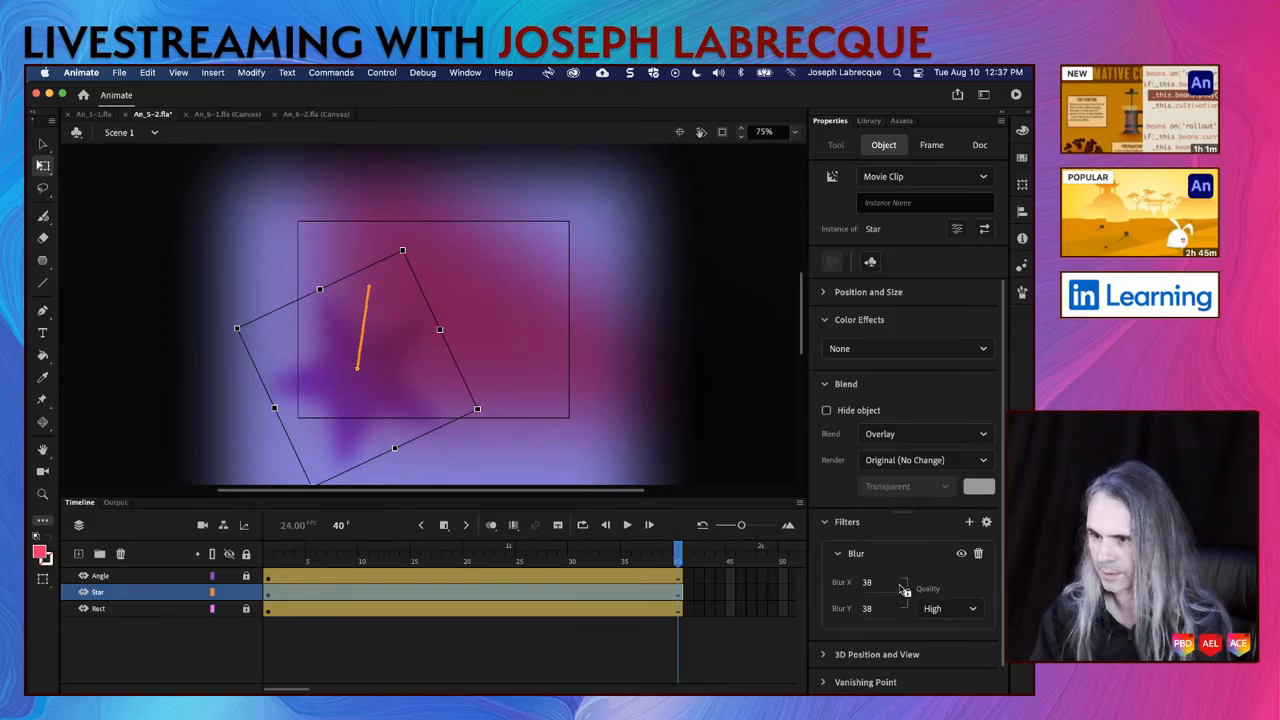
Step: At frame 1, set the star's Blur filter to 95 on both axes
click(268, 560)
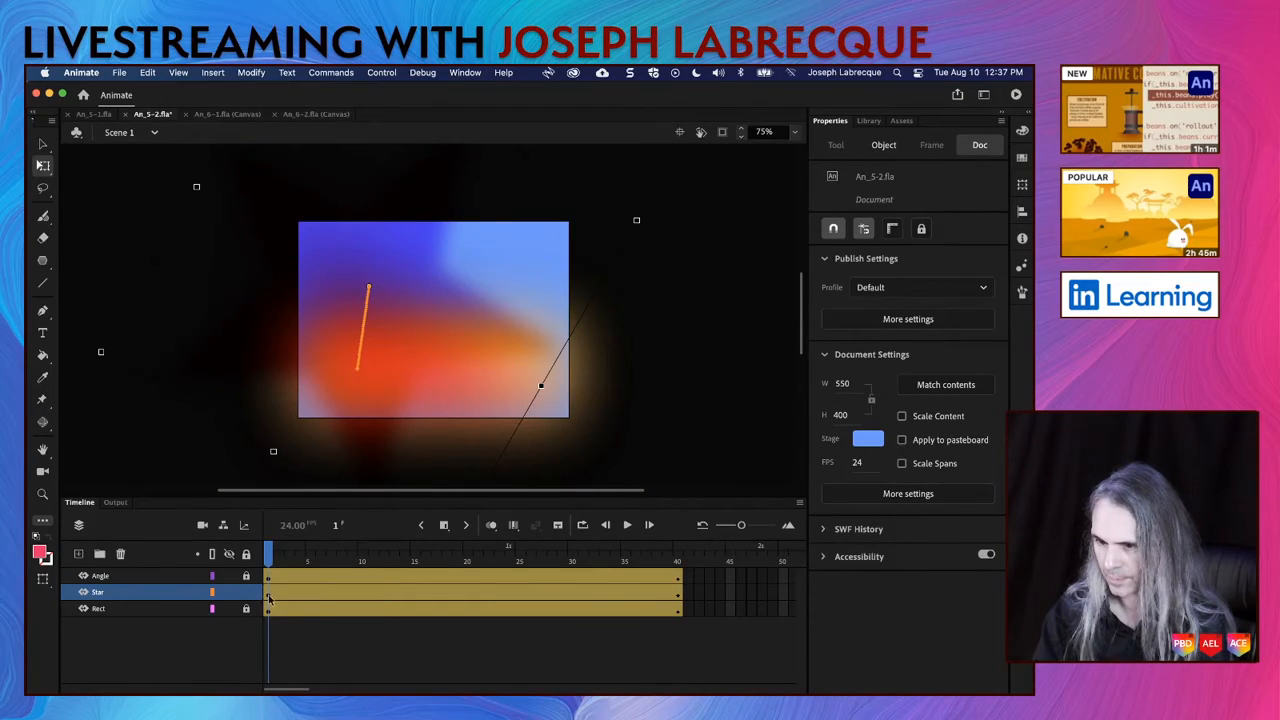
click(268, 598)
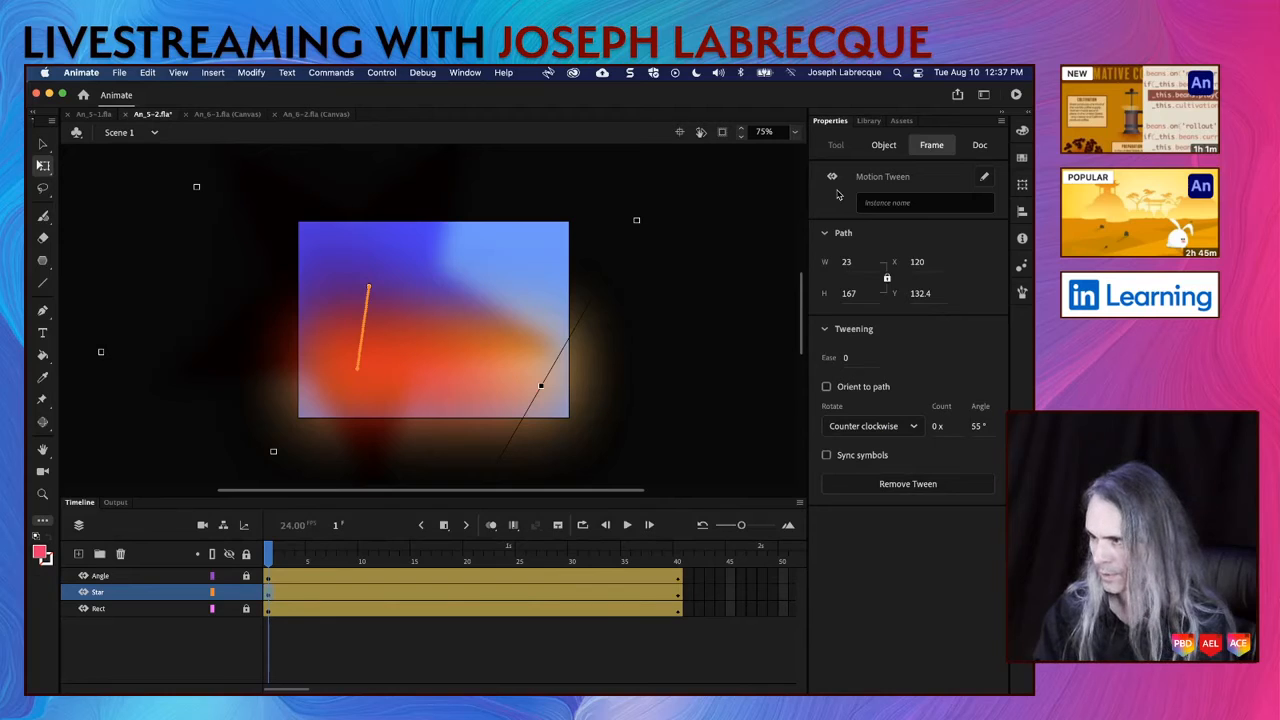
click(883, 145)
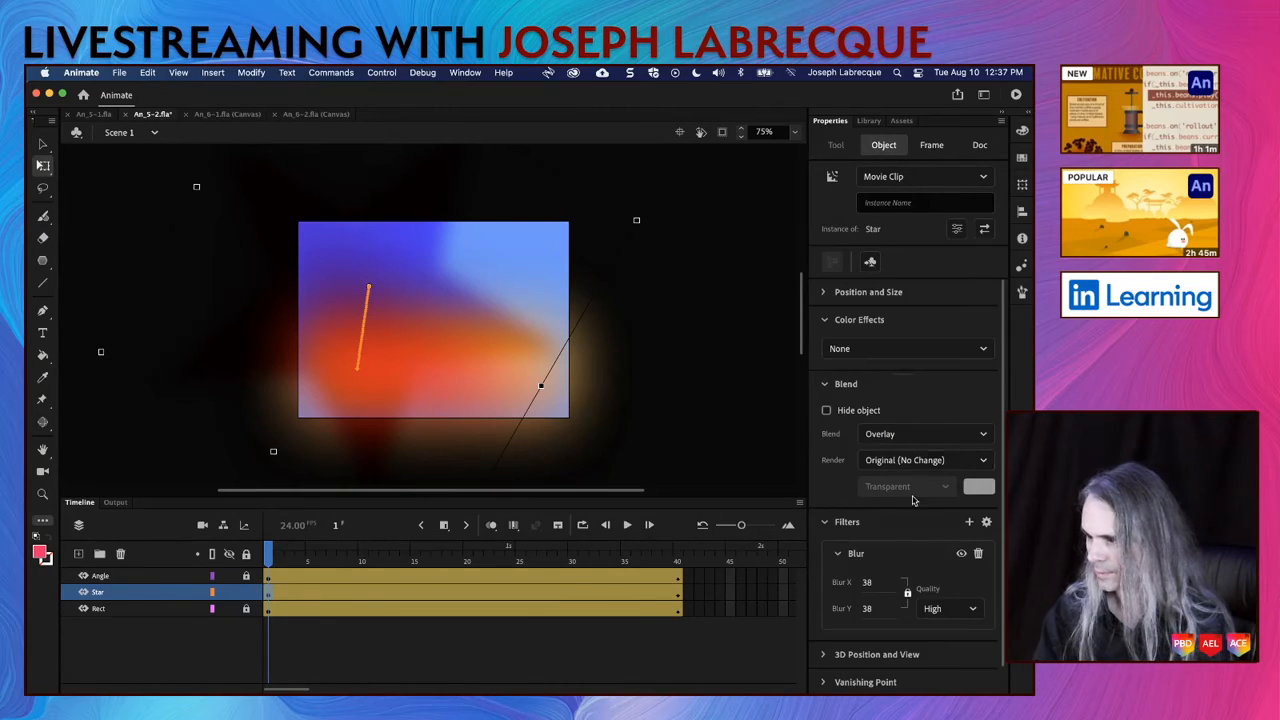
drag(867, 586, 893, 573)
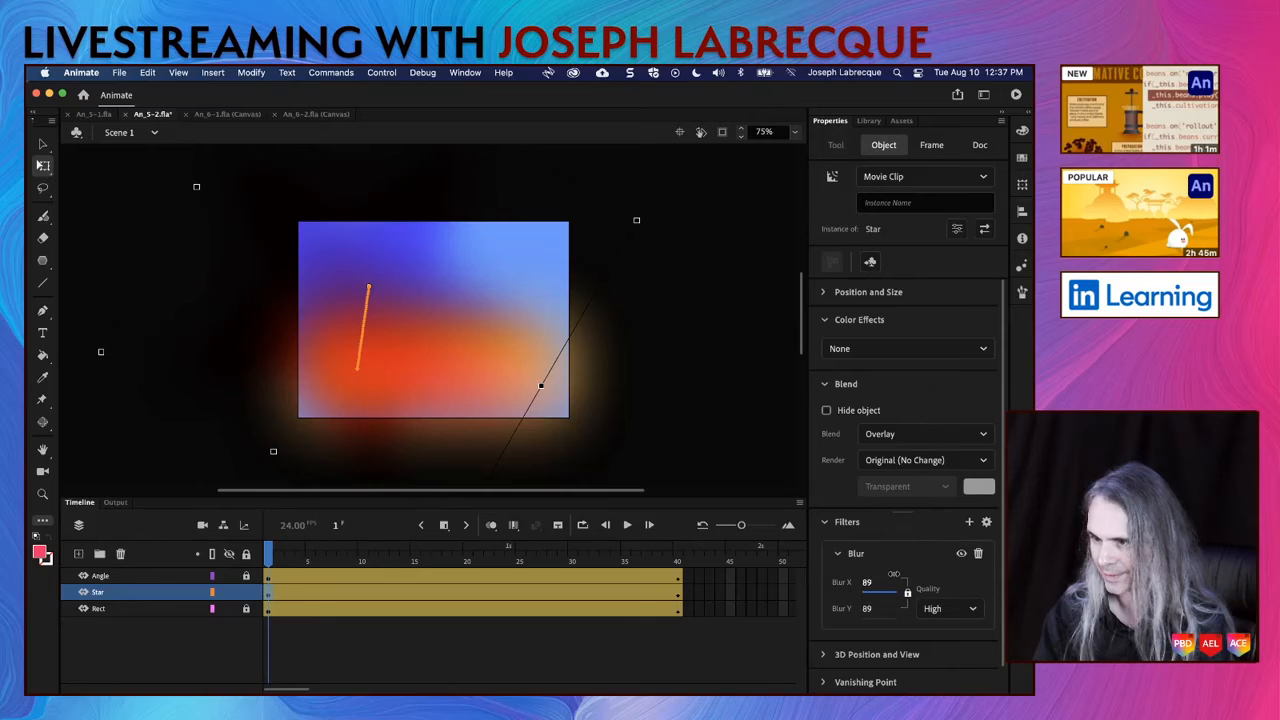
Step: At frame 40, set the star's Blur filter to 0 on both axes
click(678, 559)
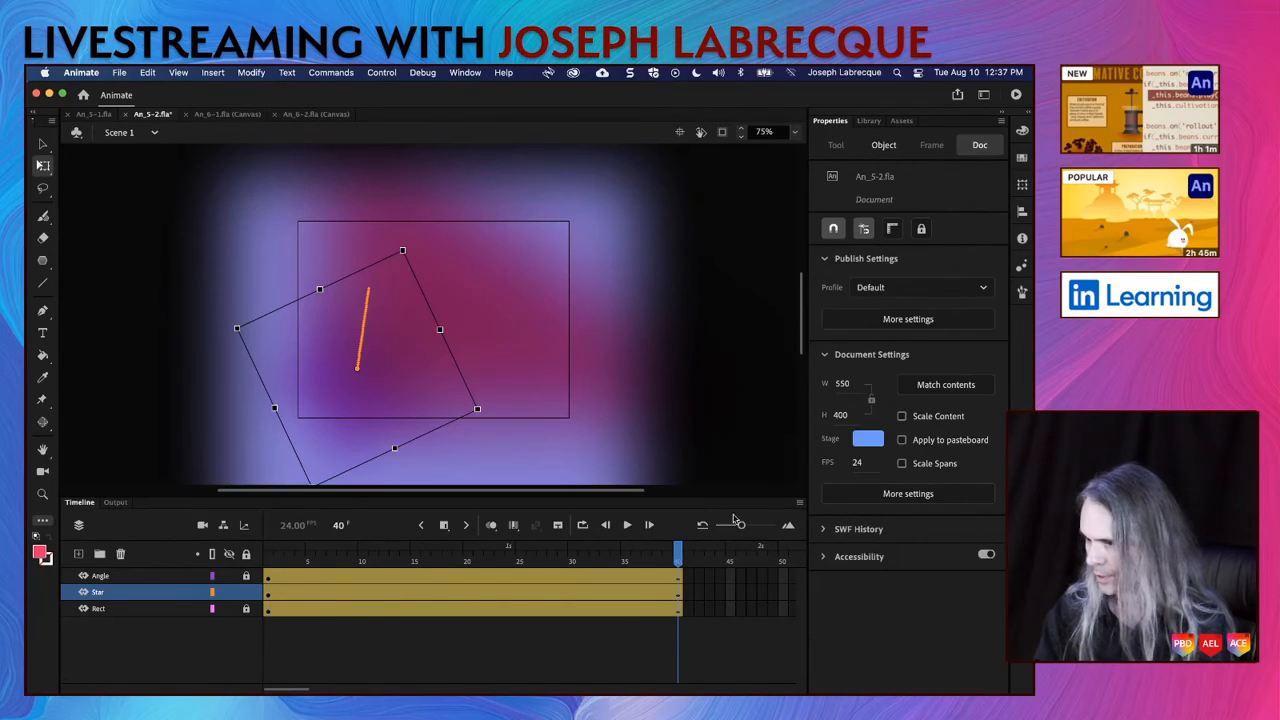
click(883, 145)
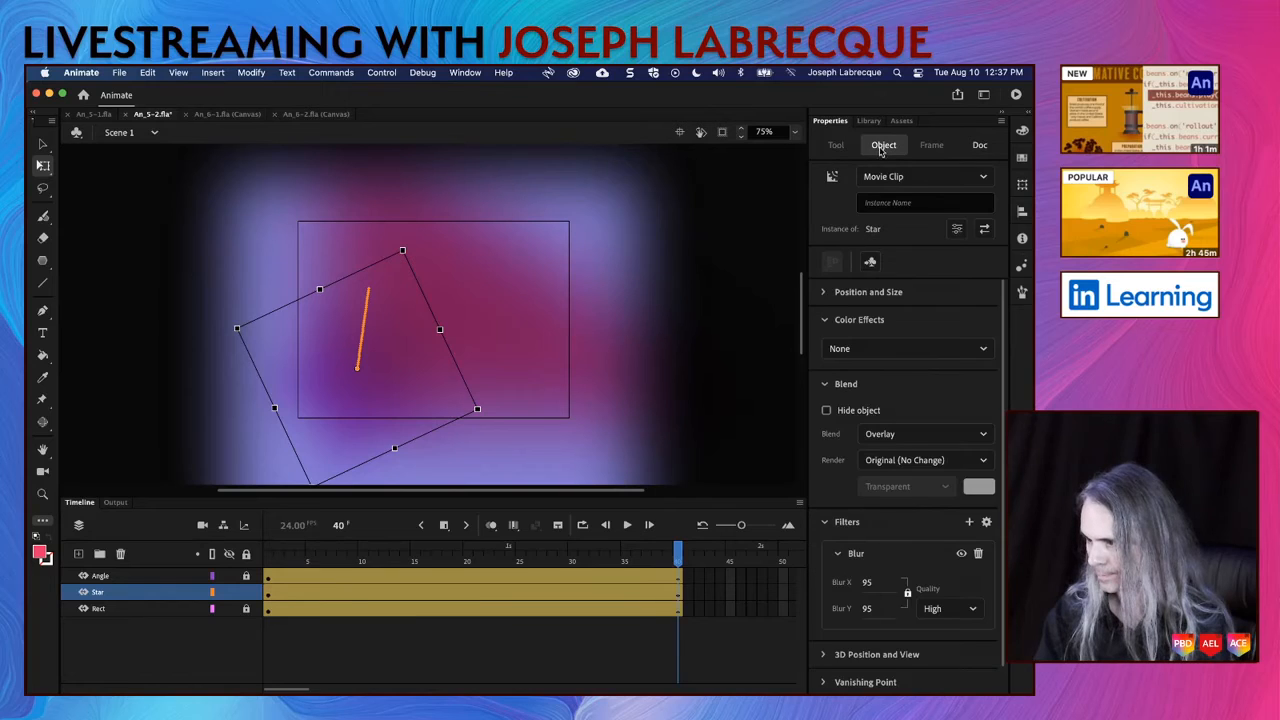
click(866, 582)
drag(866, 583, 766, 590)
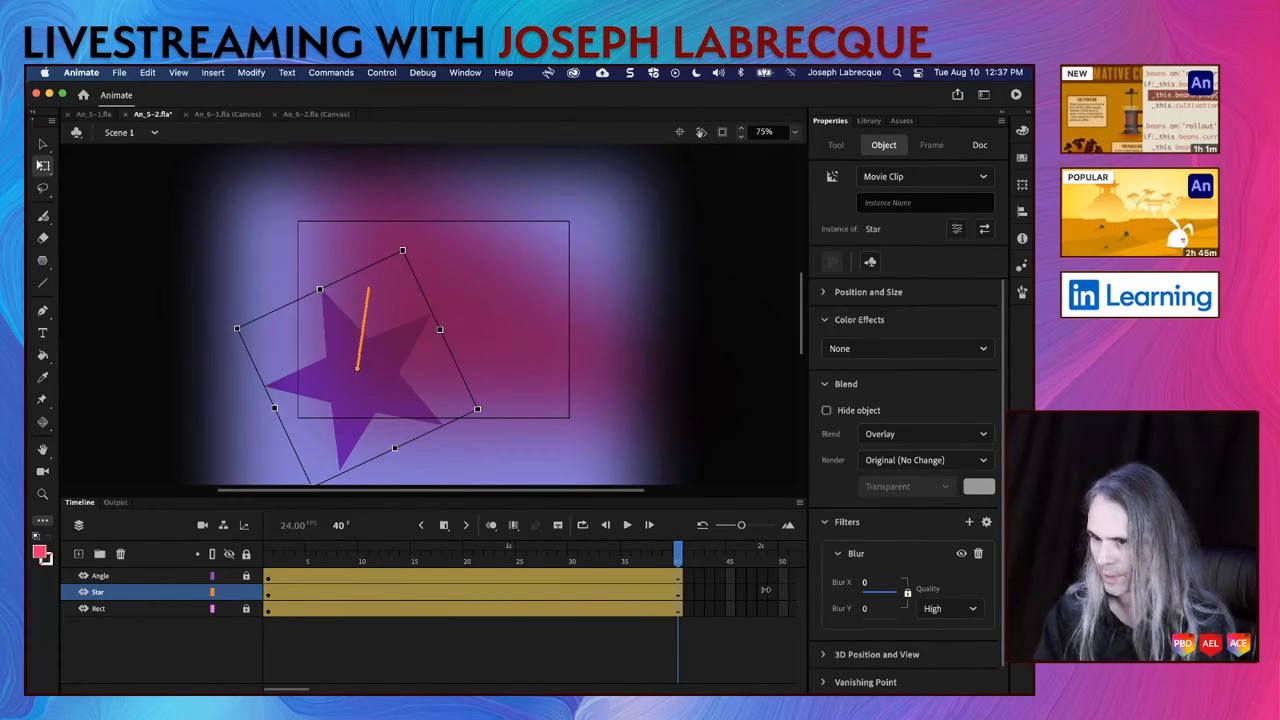
Step: At frame 40, set the star's Blur filter to 61 on both axes
drag(765, 589, 803, 589)
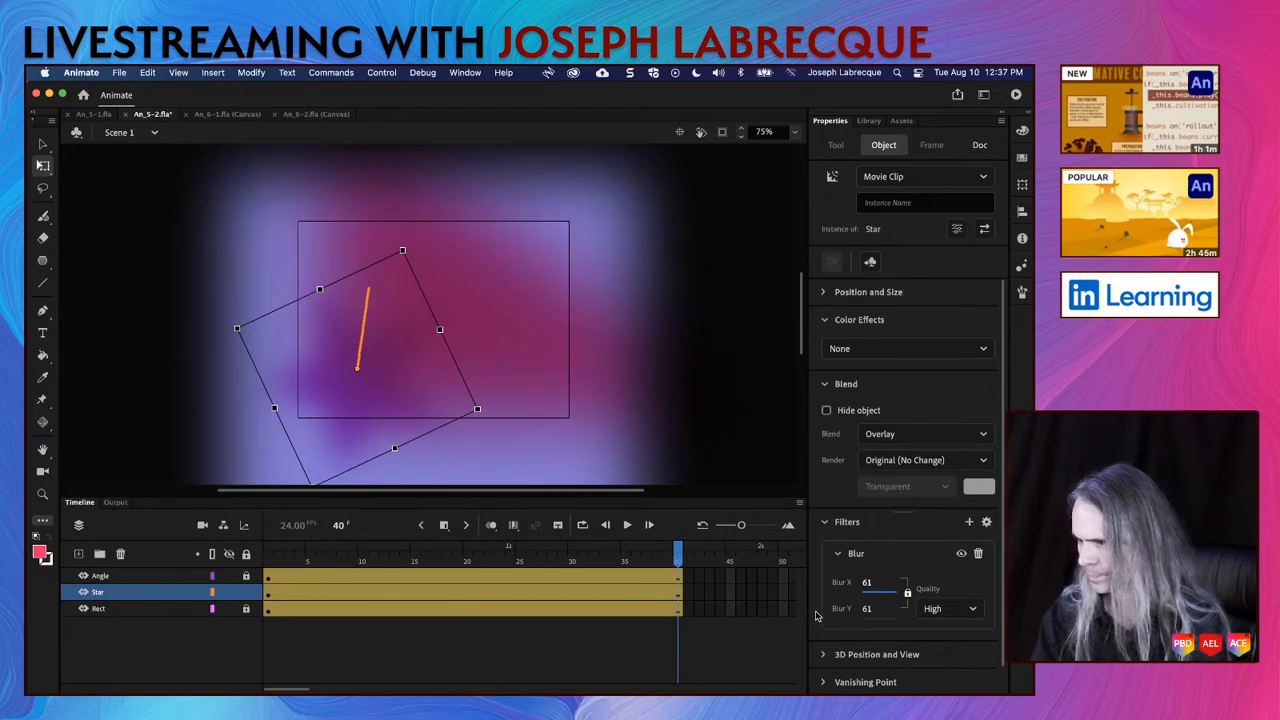
Step: Try the Hard Light, Screen, Lighten and Multiply blend modes on the star
click(970, 434)
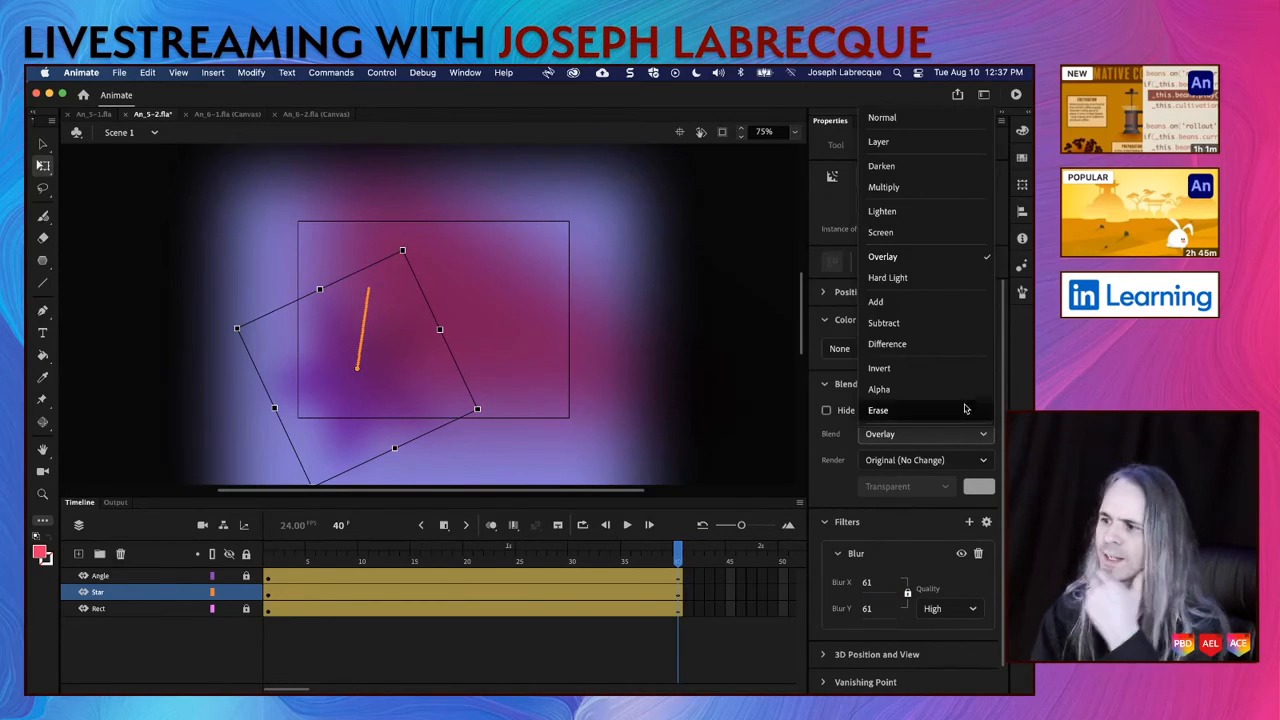
click(915, 278)
click(961, 436)
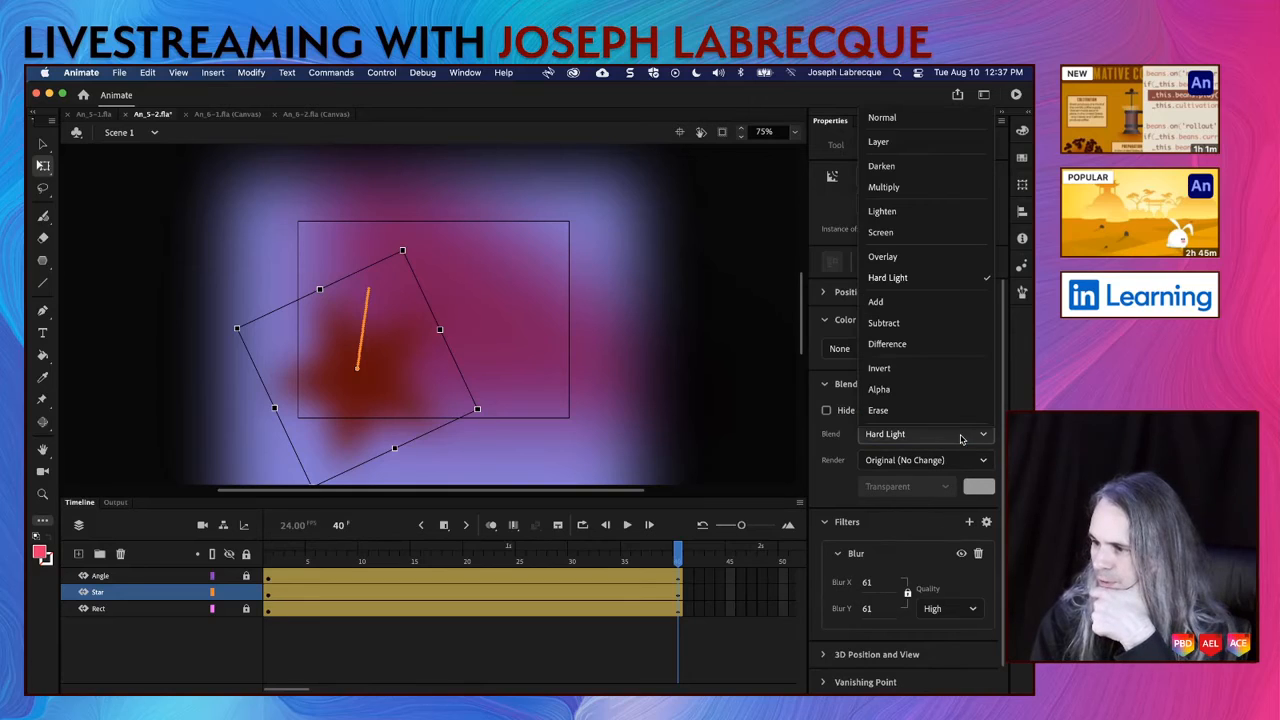
click(926, 232)
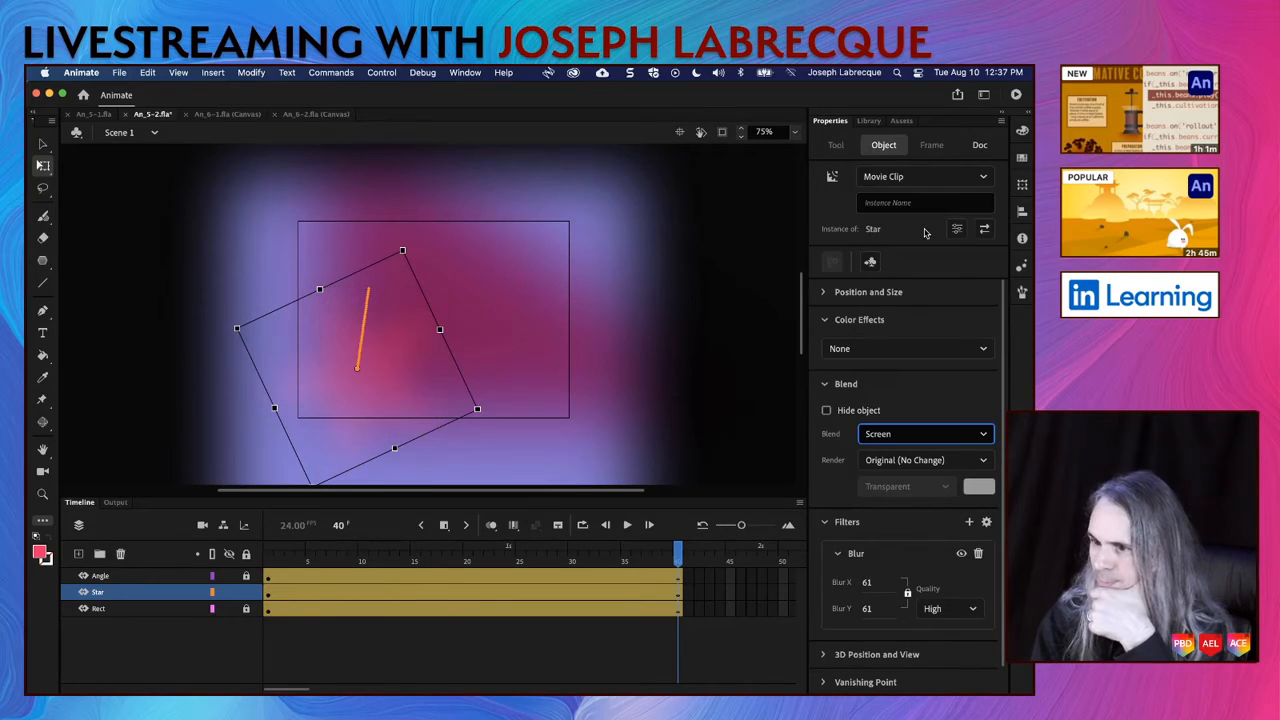
click(949, 437)
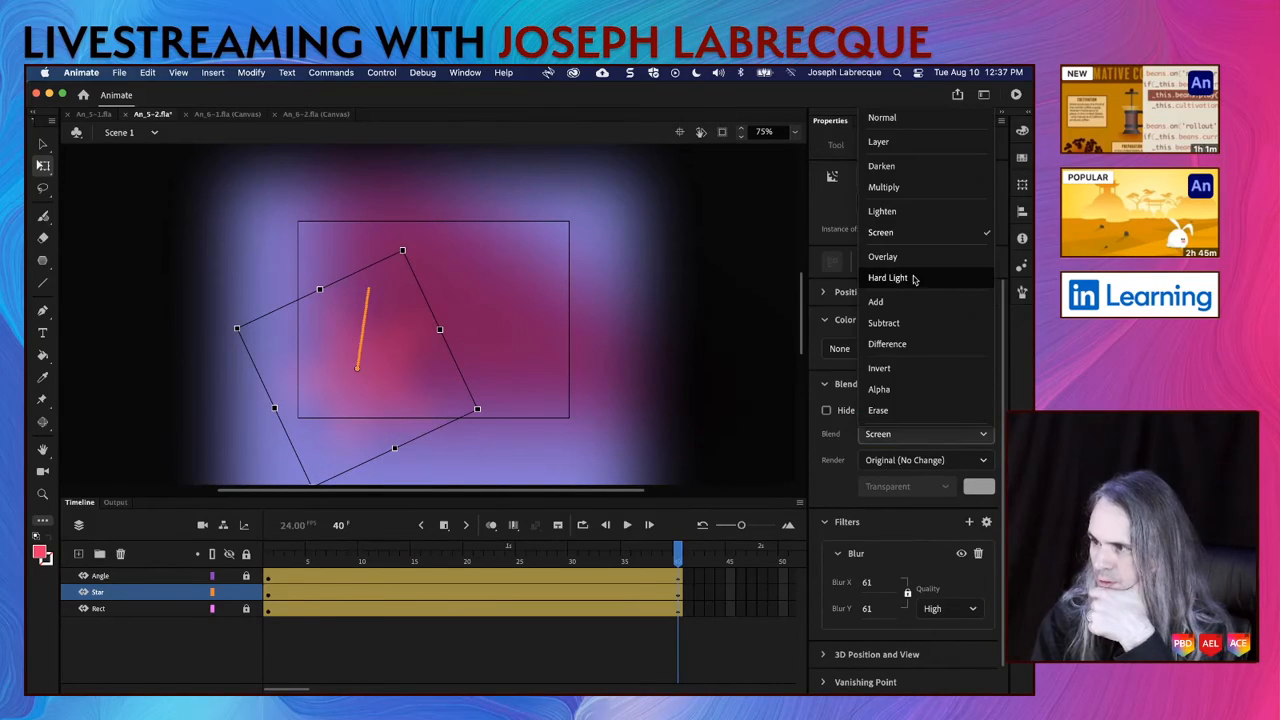
click(912, 212)
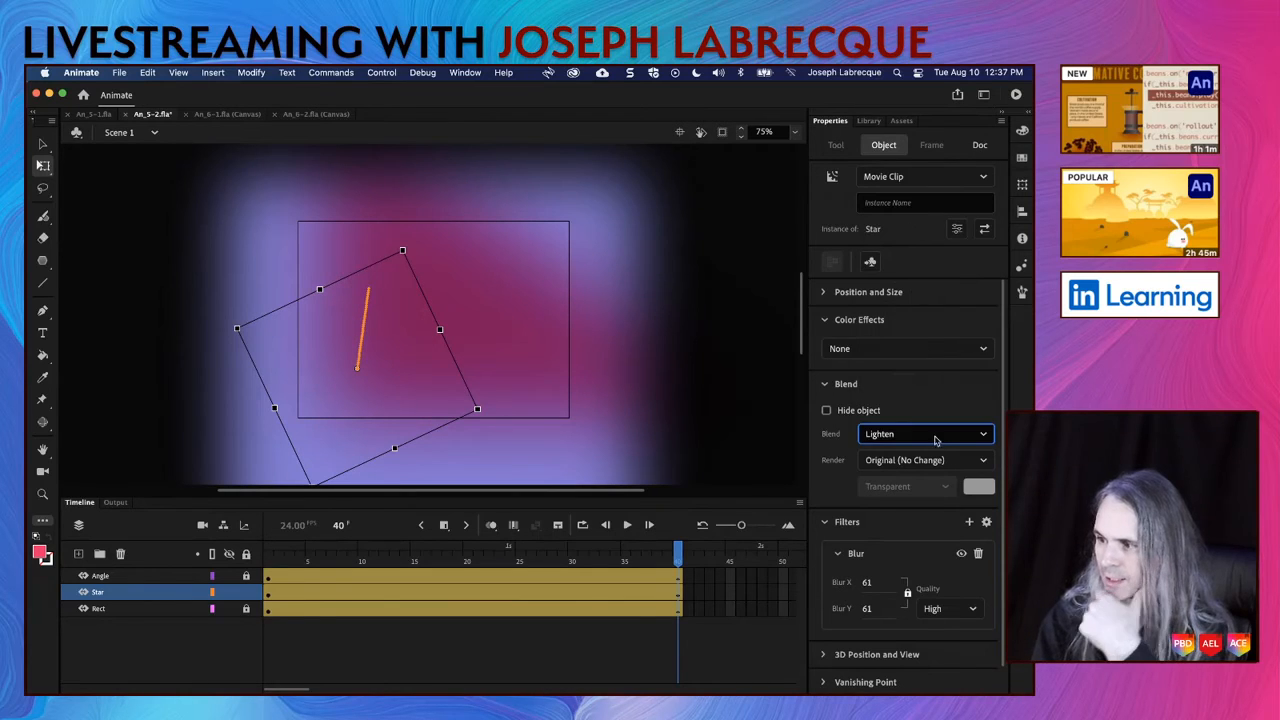
click(937, 440)
click(909, 187)
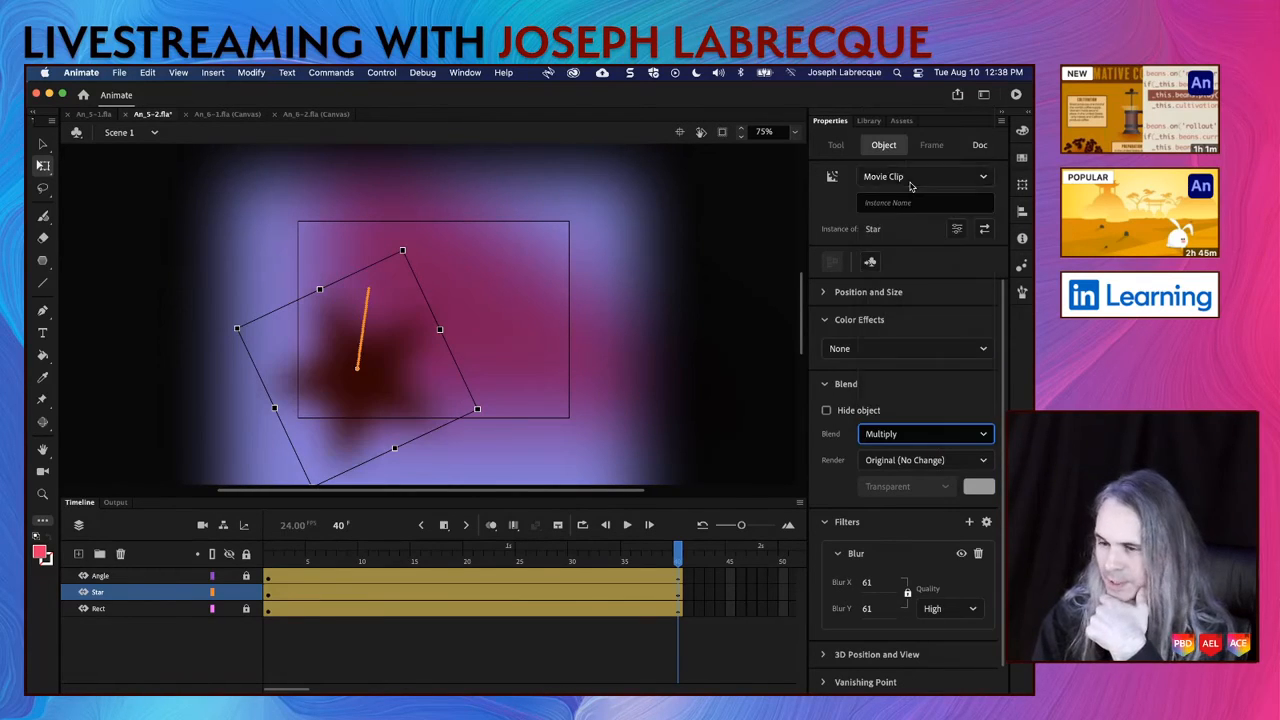
Step: Set the star's blend mode to Difference and save the document
click(915, 438)
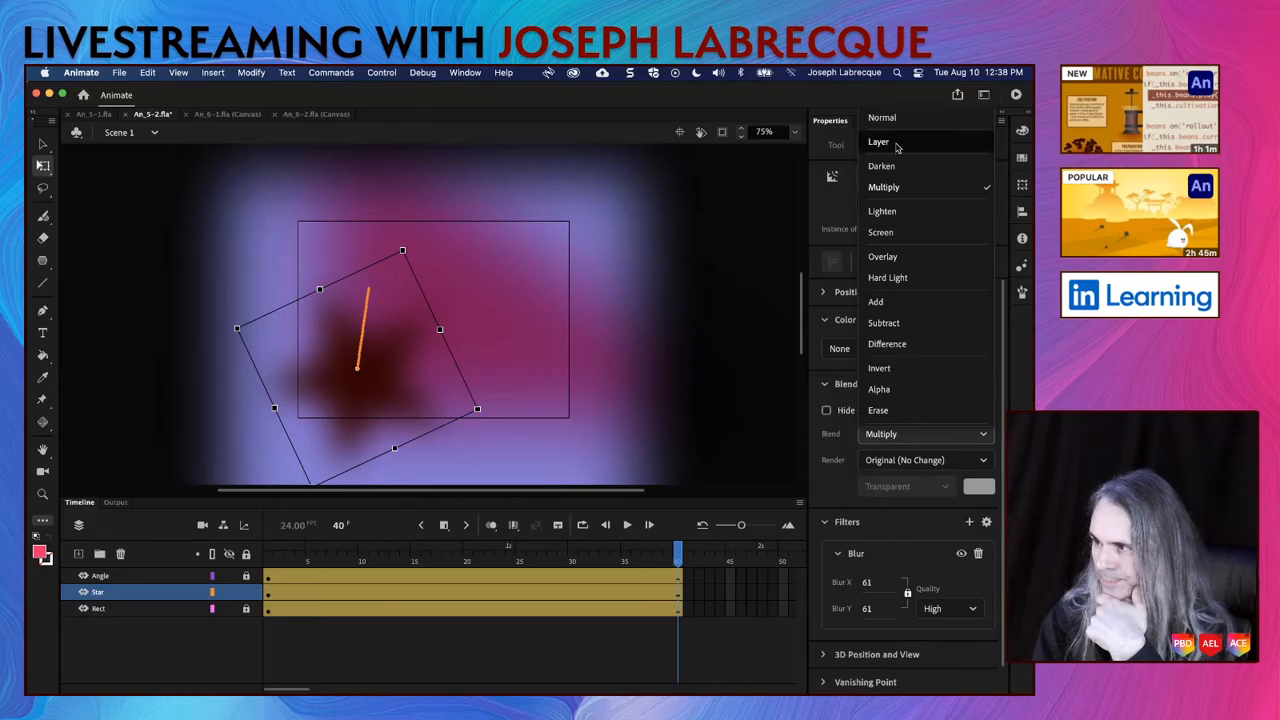
click(913, 343)
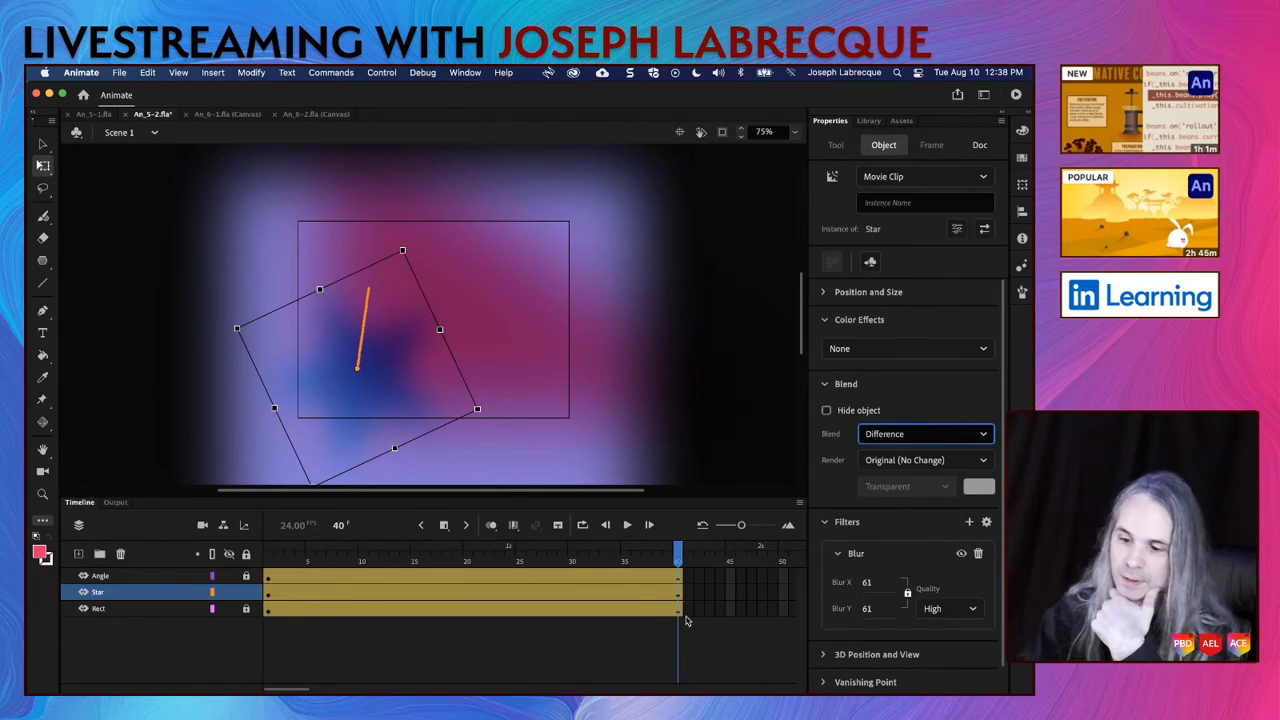
key(super+s)
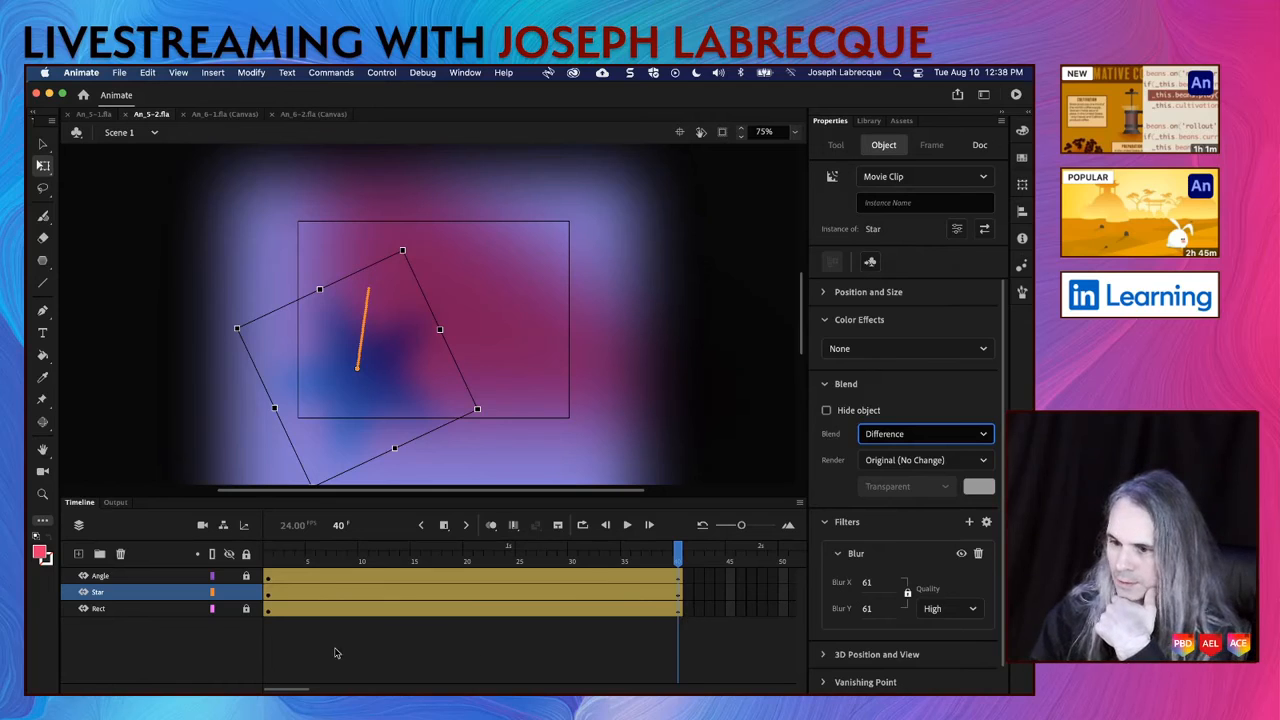
Step: Lock the Star layer and play the animation on the timeline
click(246, 593)
key(Return)
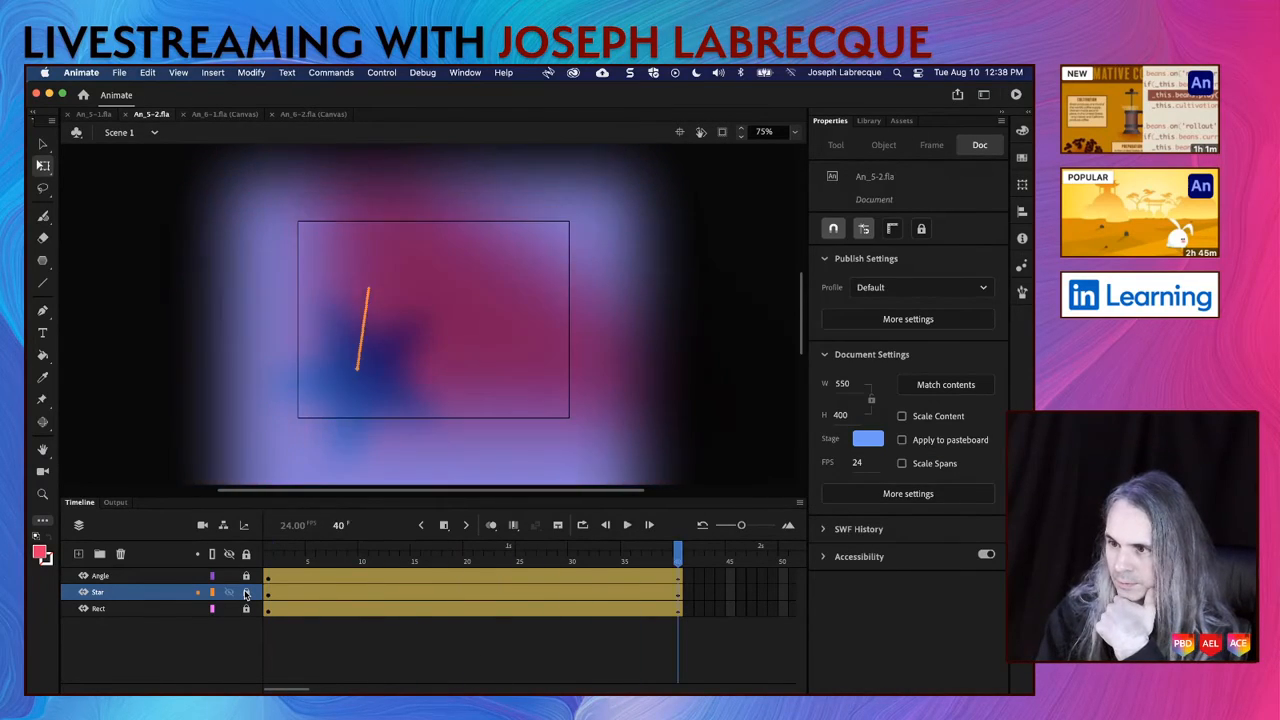
key(Return)
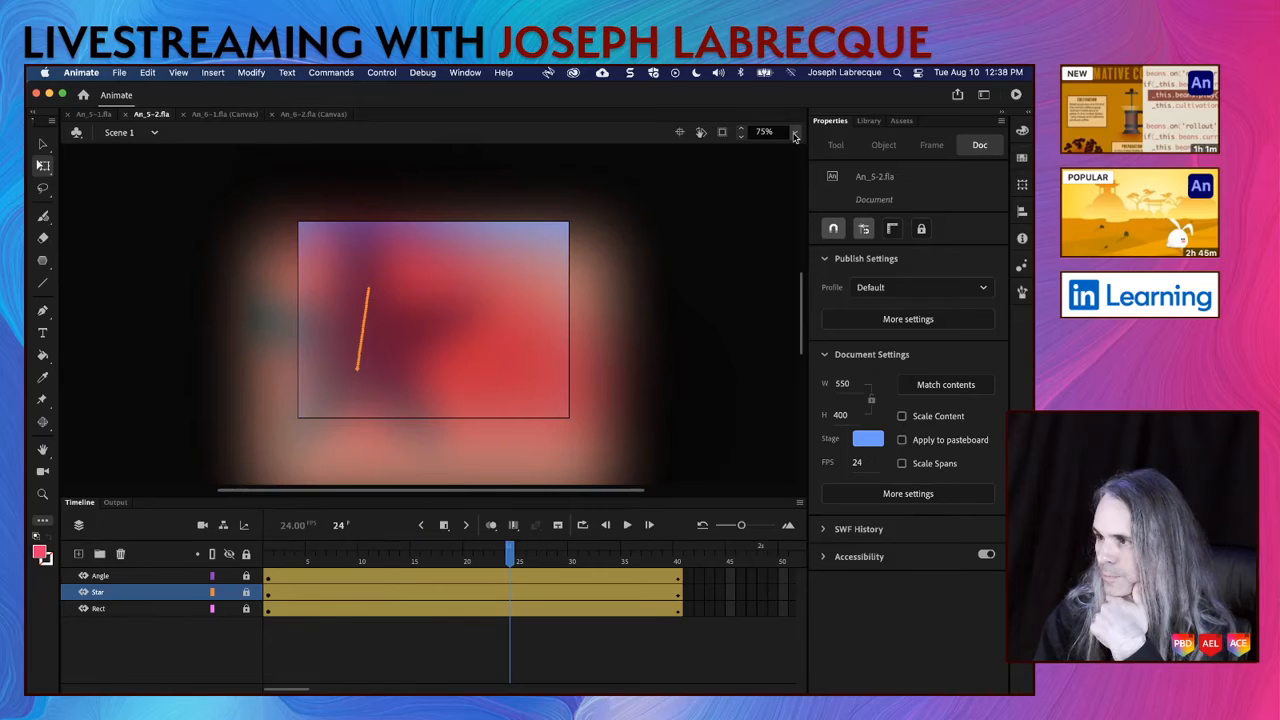
Step: Fit the stage in the window and clip the content outside the stage
click(795, 133)
click(762, 151)
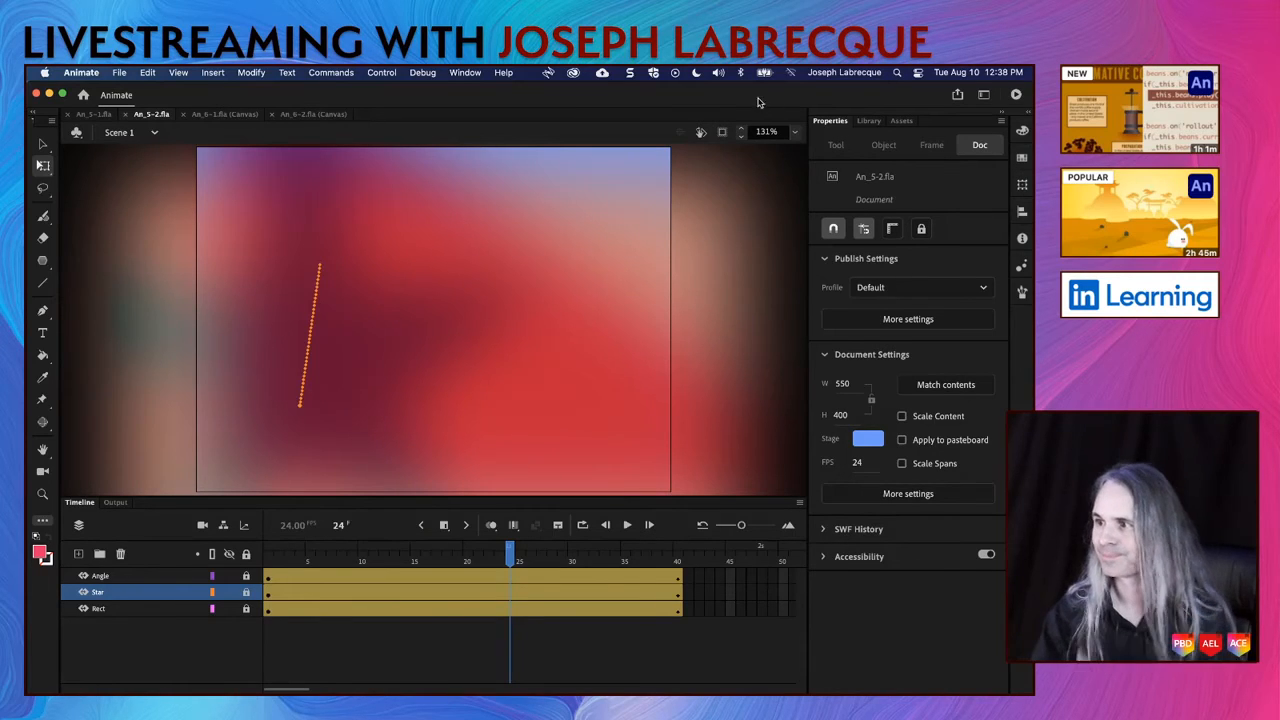
click(722, 132)
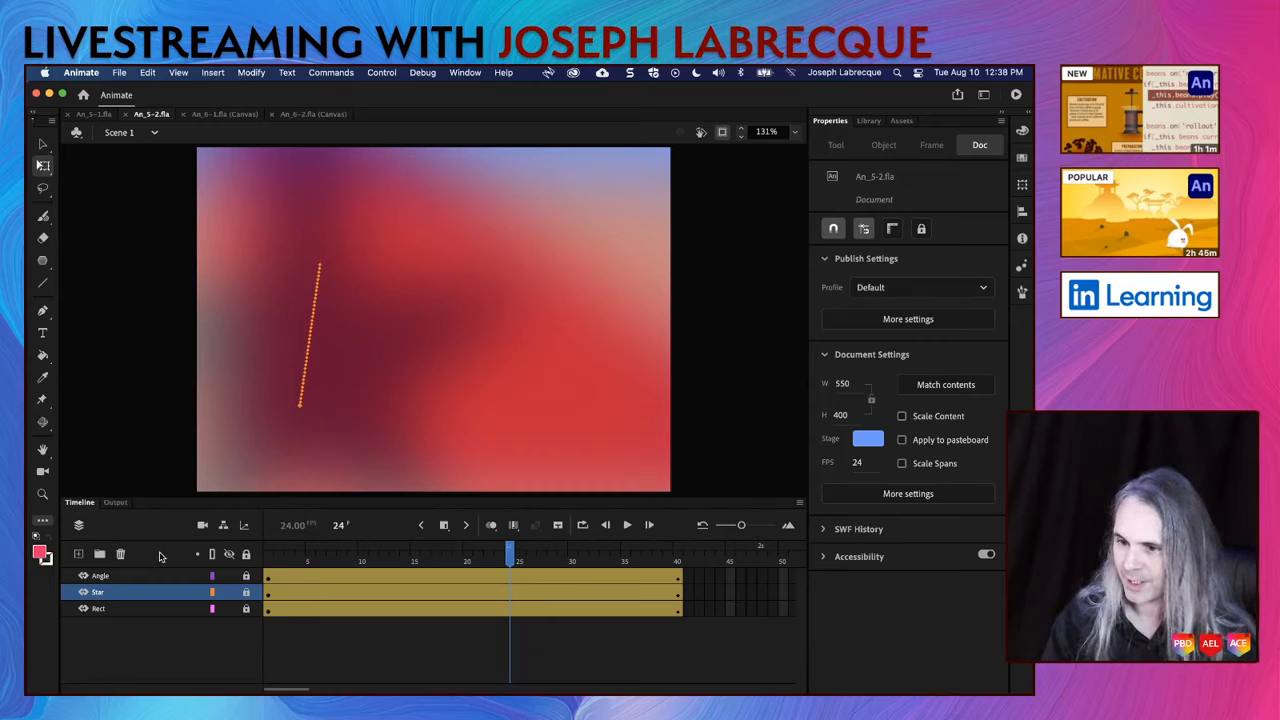
Step: Play the animation from frame 1, and test the movie in its own preview window
click(272, 562)
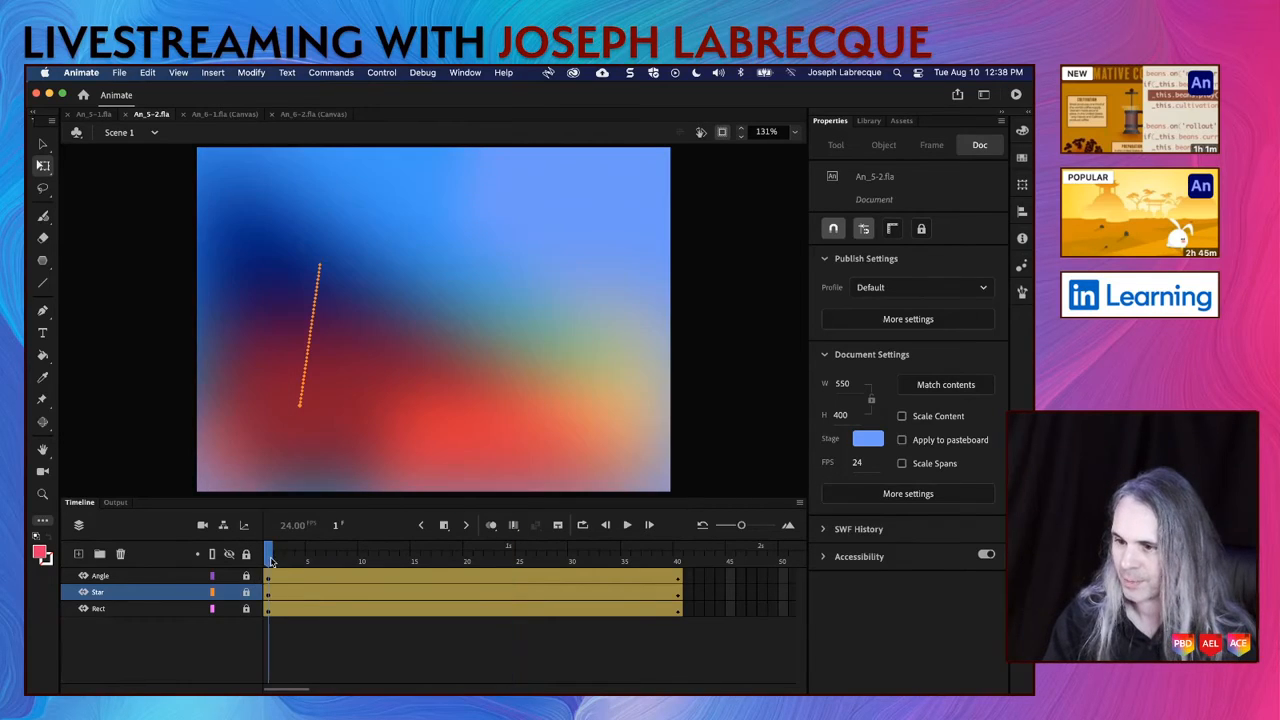
key(Return)
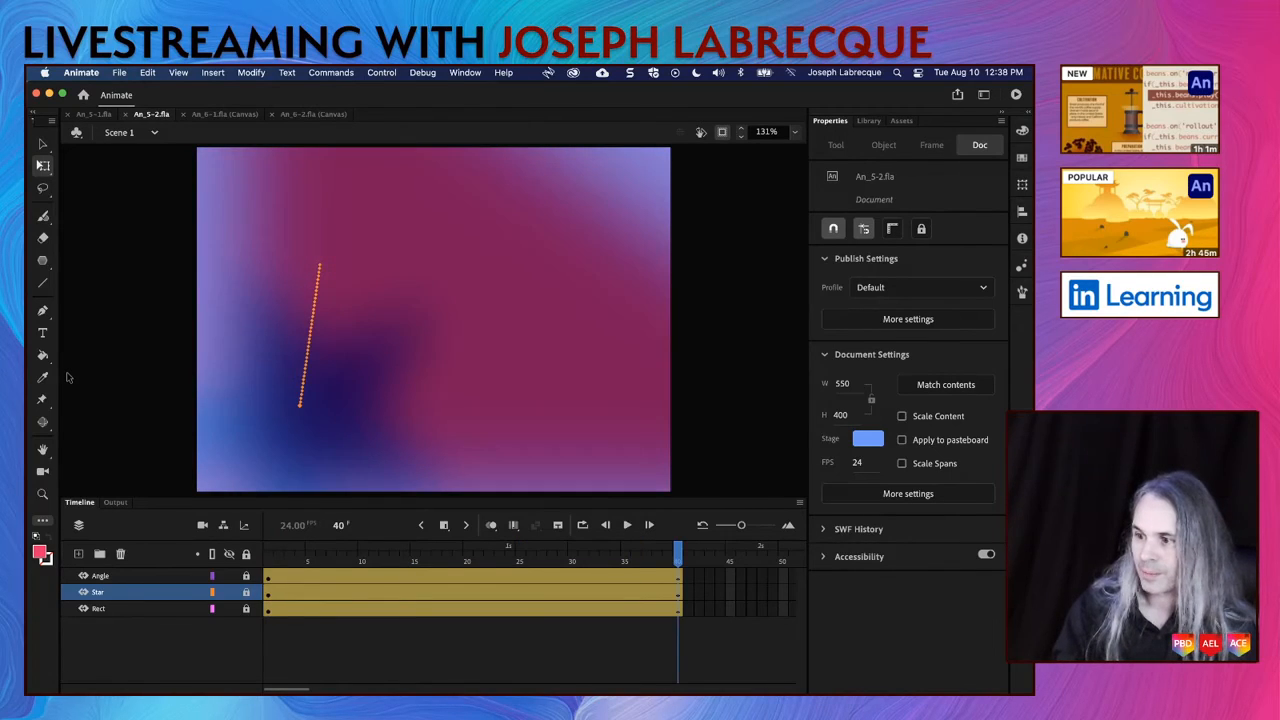
click(1016, 96)
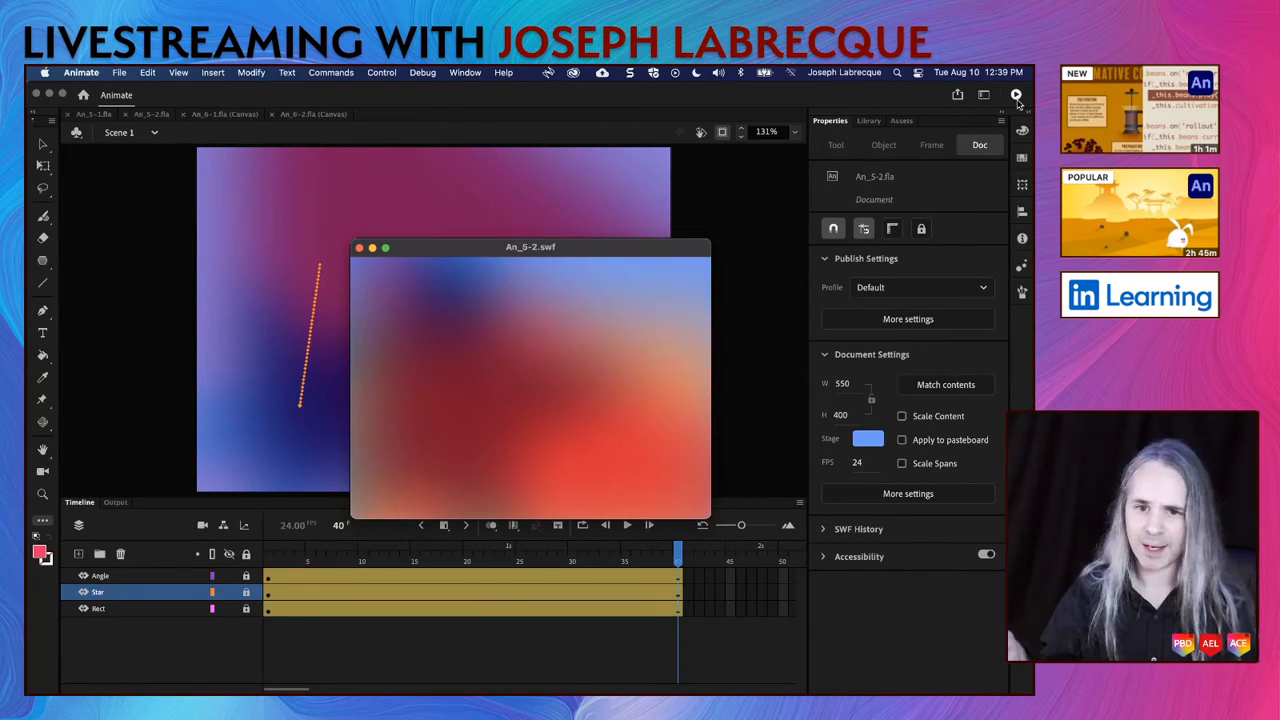
click(359, 247)
Step: Replay the timeline animation in An_5-1.fla and return to An_5-2.fla
click(92, 114)
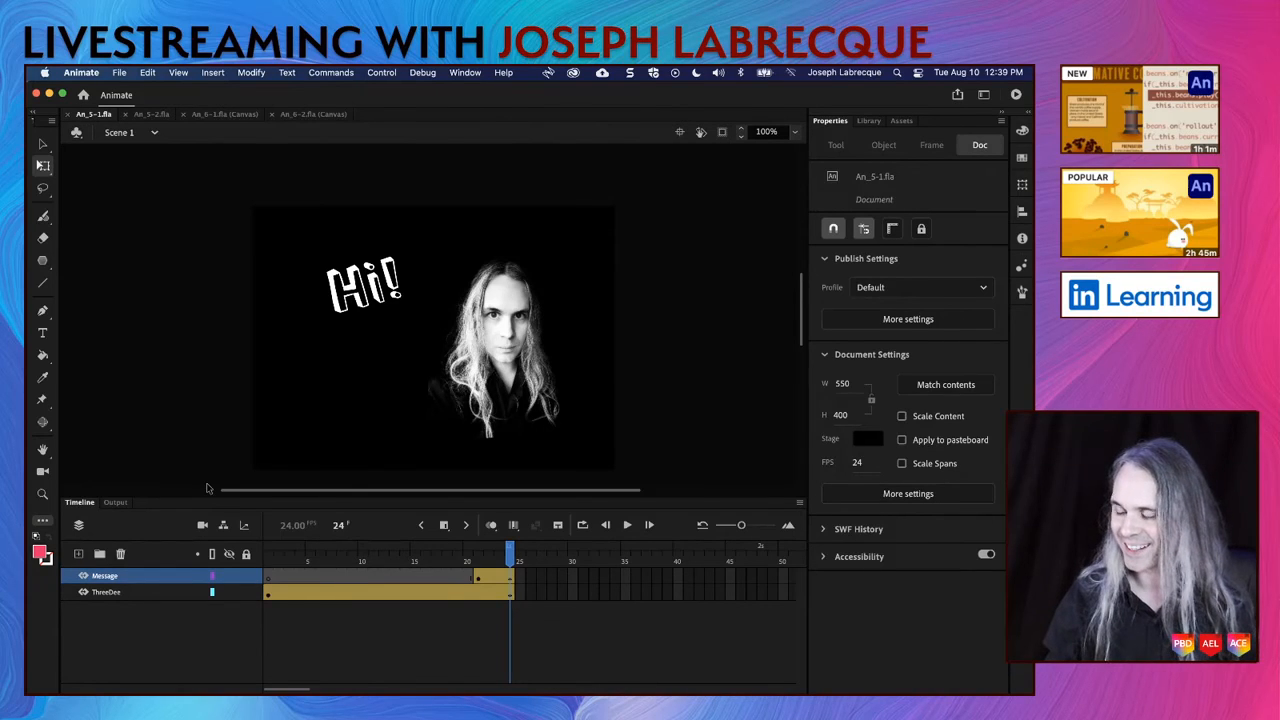
key(Return)
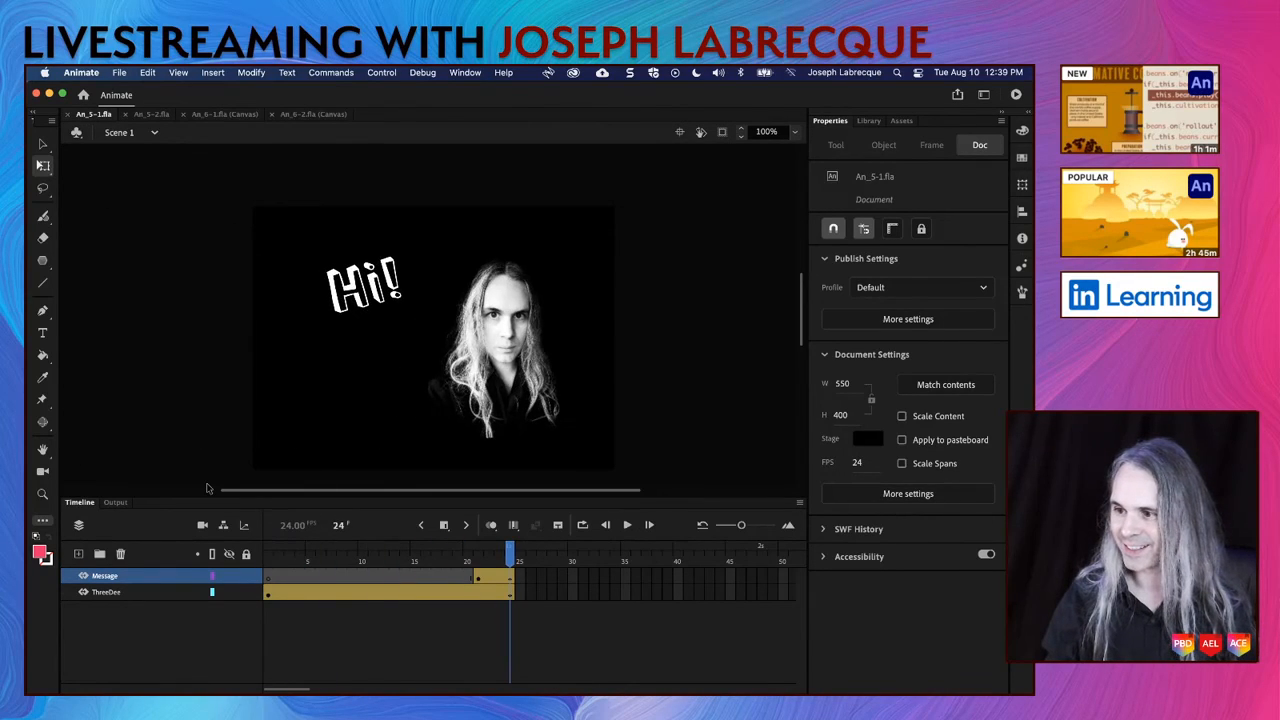
key(Return)
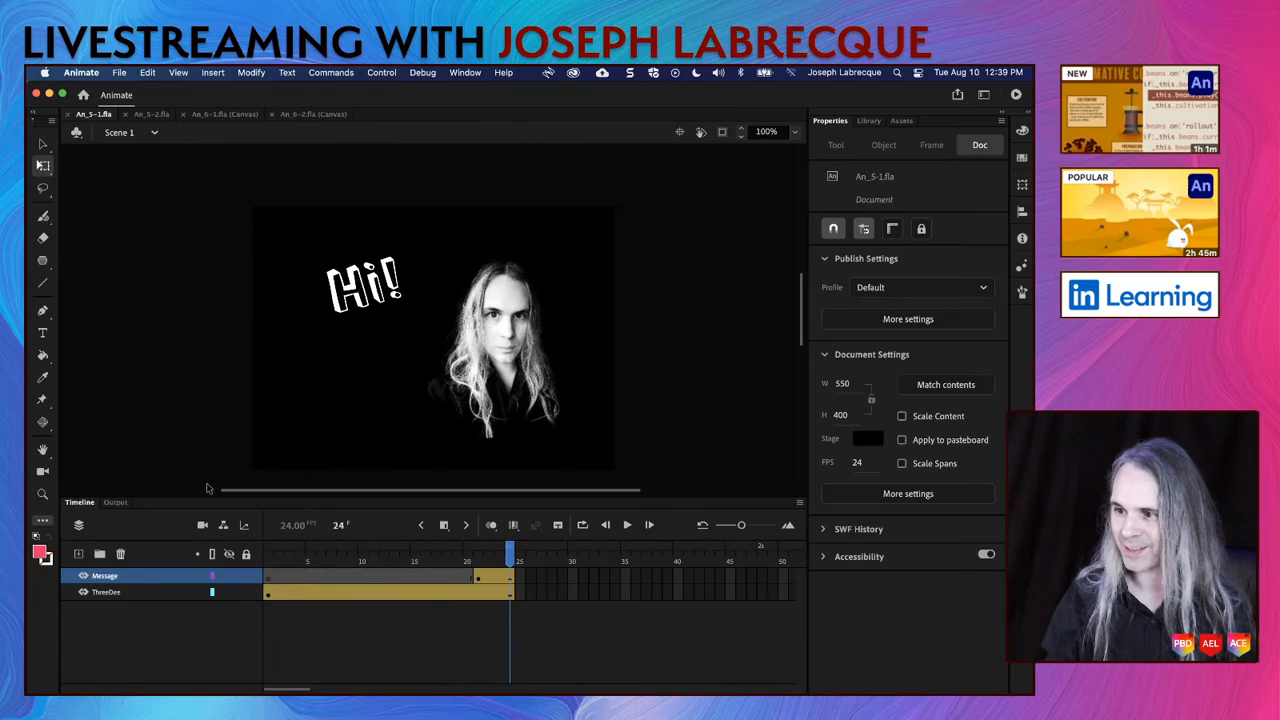
key(Return)
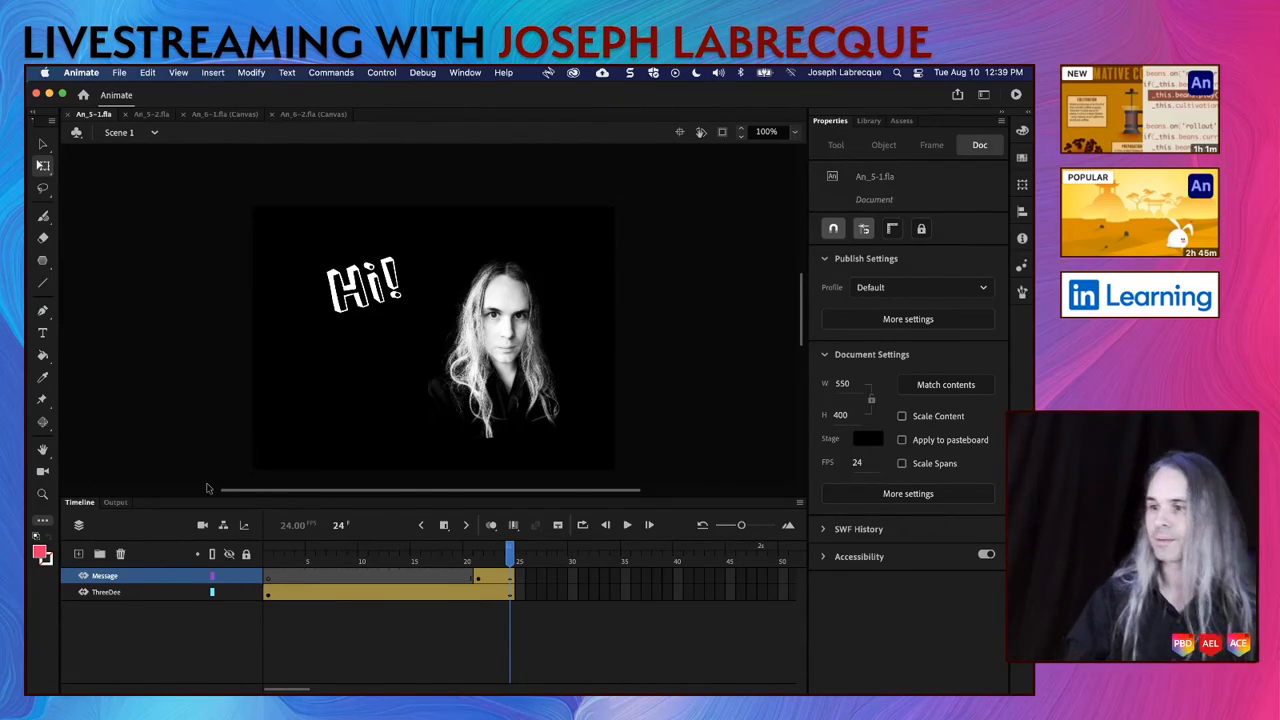
click(152, 114)
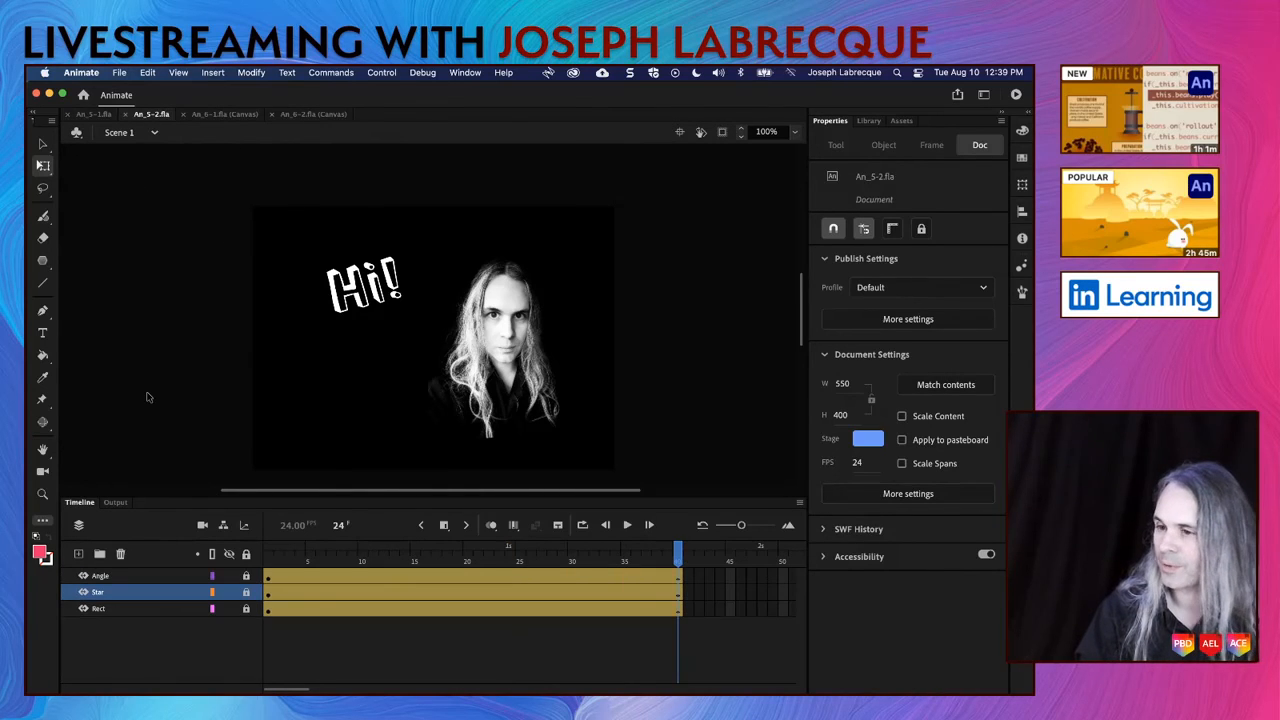
key(Return)
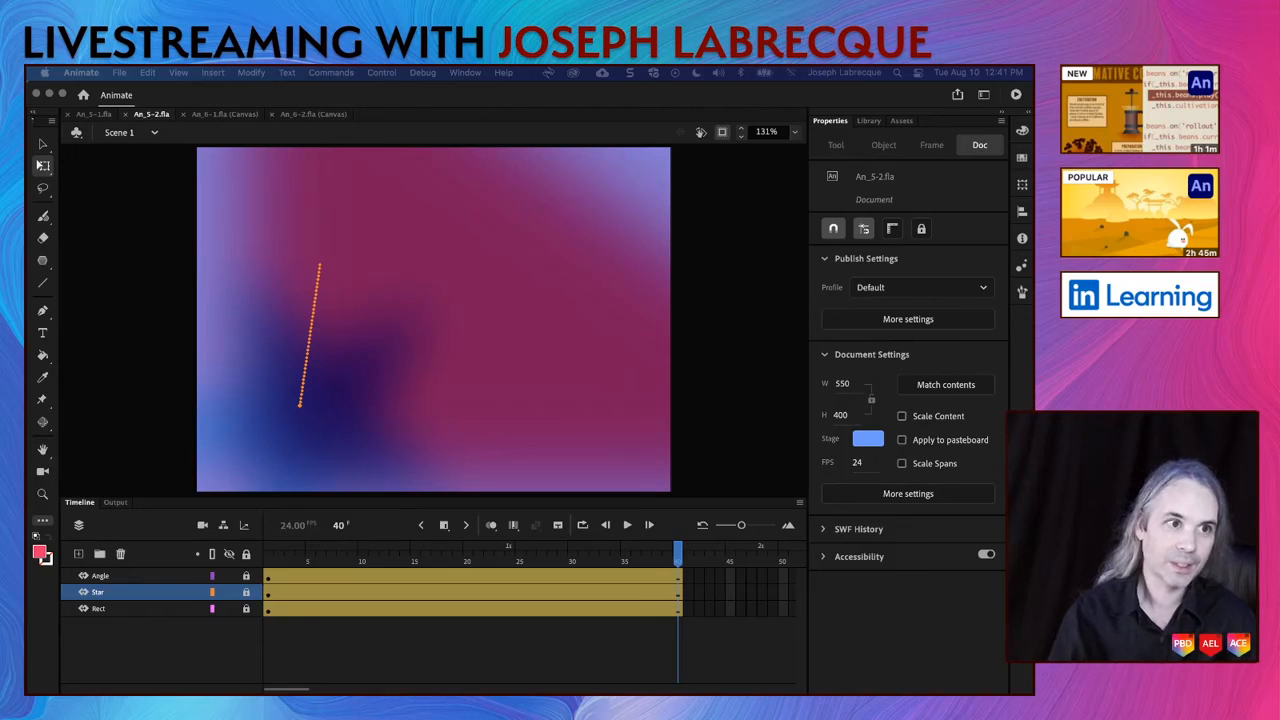
Step: Switch to Chrome, read the Livestream Schedule project among the Behance profile's work, and return to Animate
drag(28, 210, 516, 172)
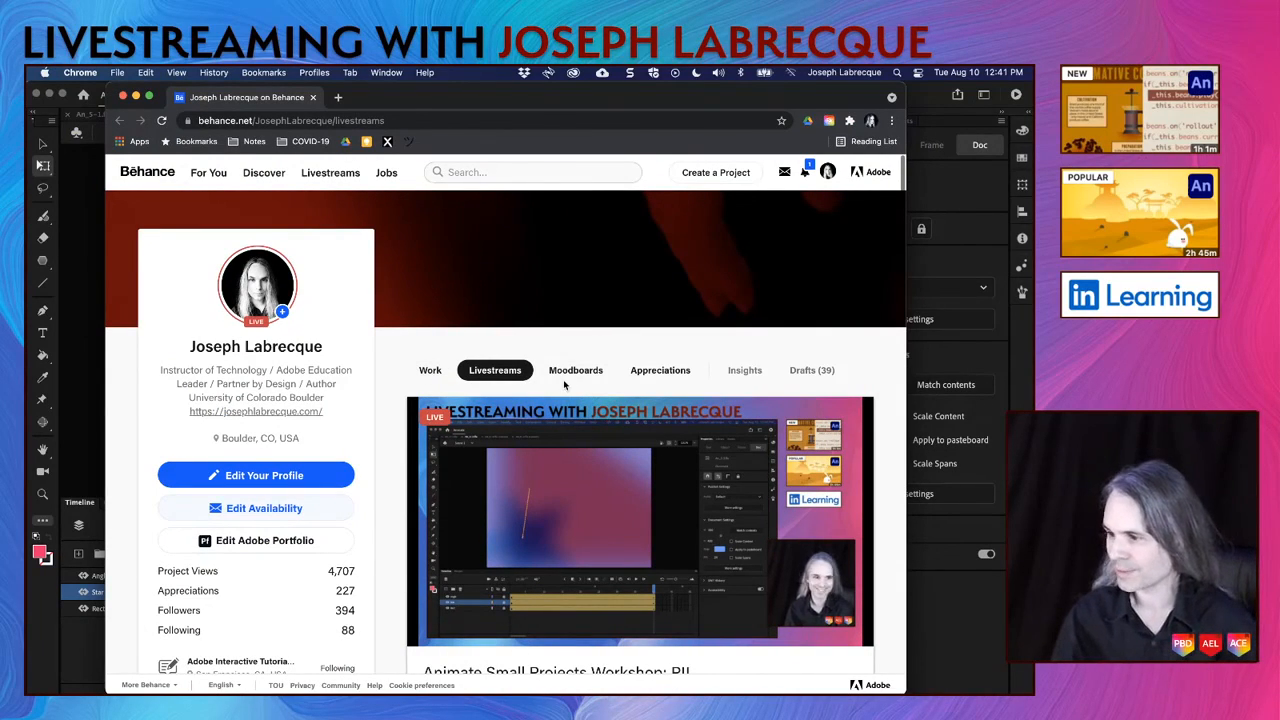
click(428, 371)
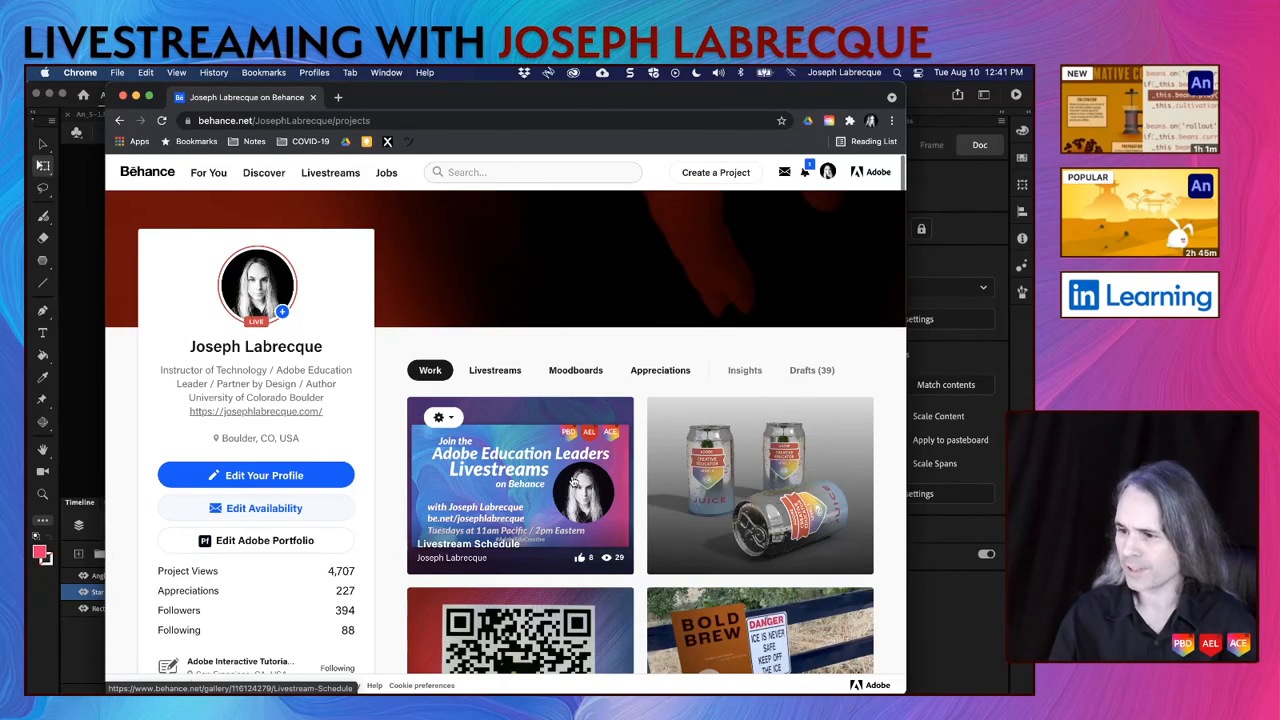
click(573, 482)
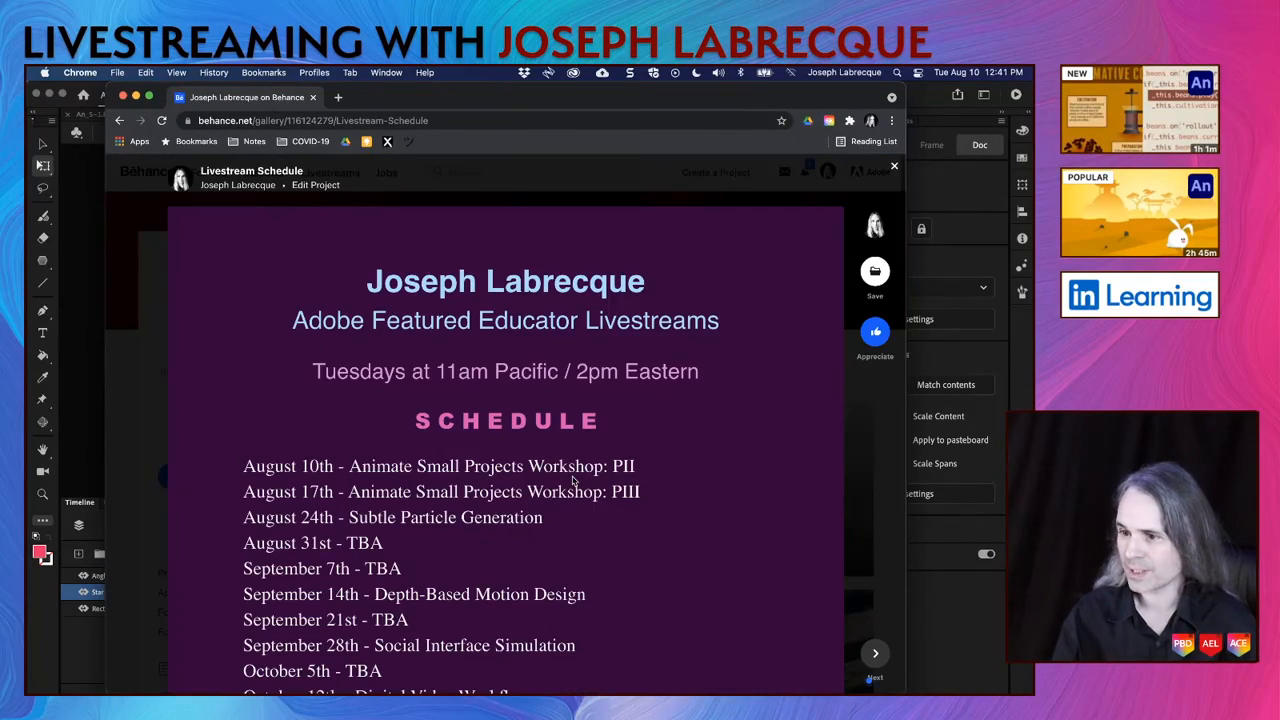
scroll(636, 491, down, 1)
scroll(636, 491, down, 4)
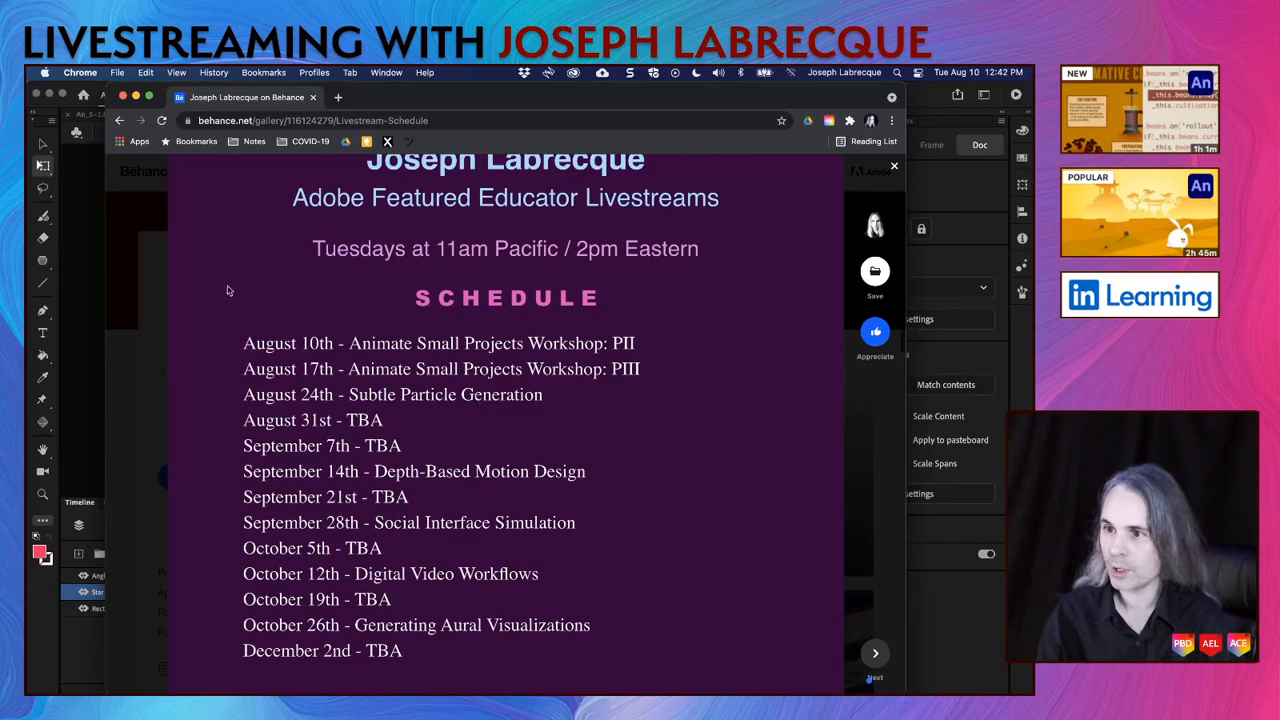
click(129, 383)
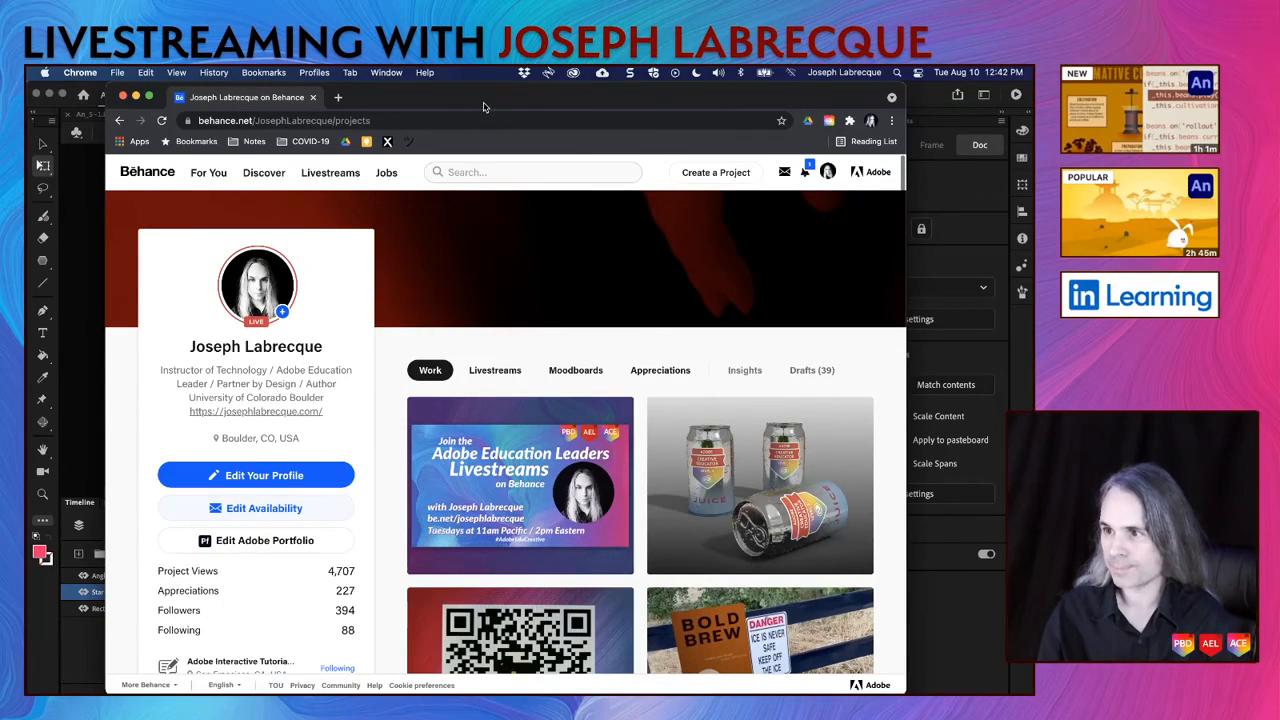
drag(485, 105, 28, 105)
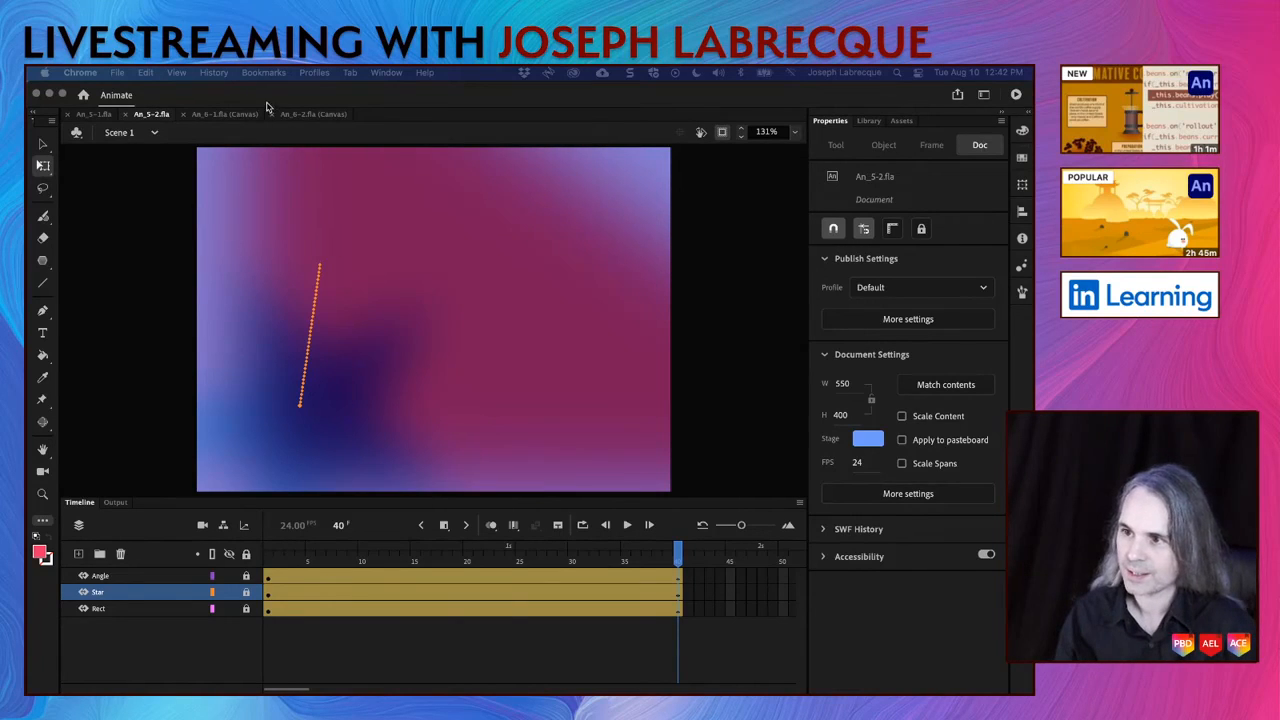
Step: Close the An_6-1.fla and An_6-2.fla canvas documents
click(184, 117)
click(184, 115)
click(184, 115)
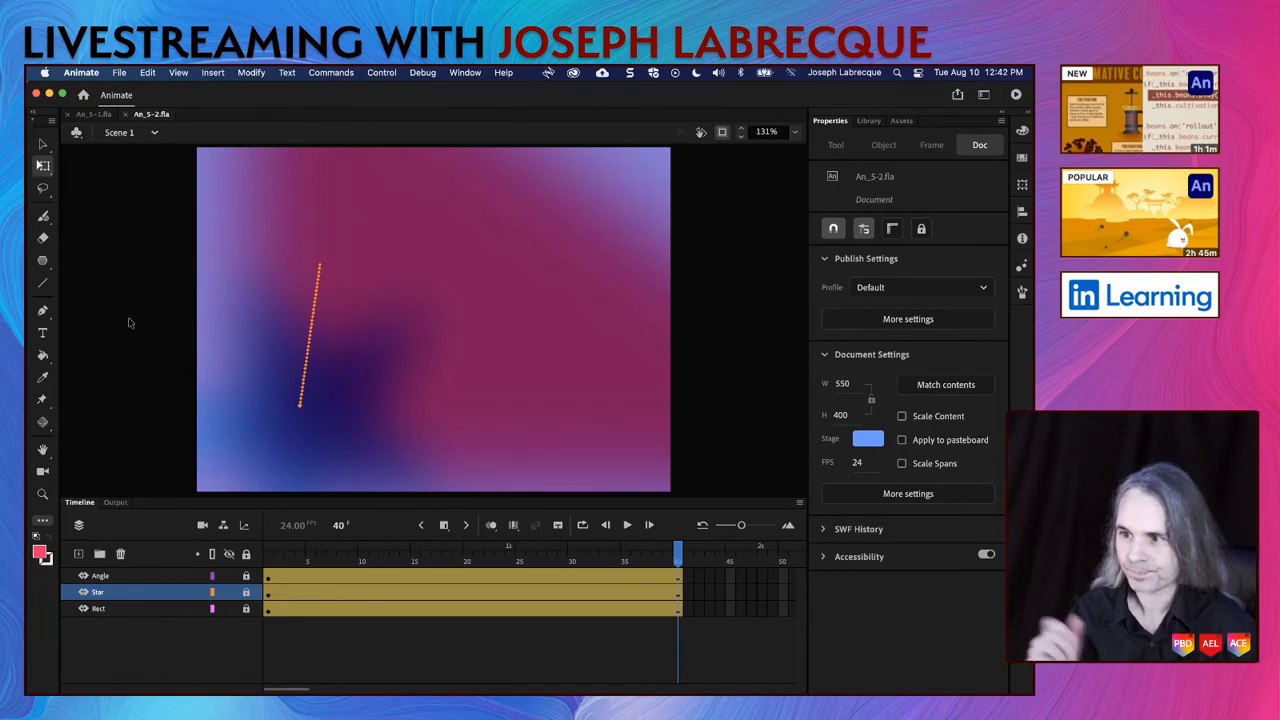